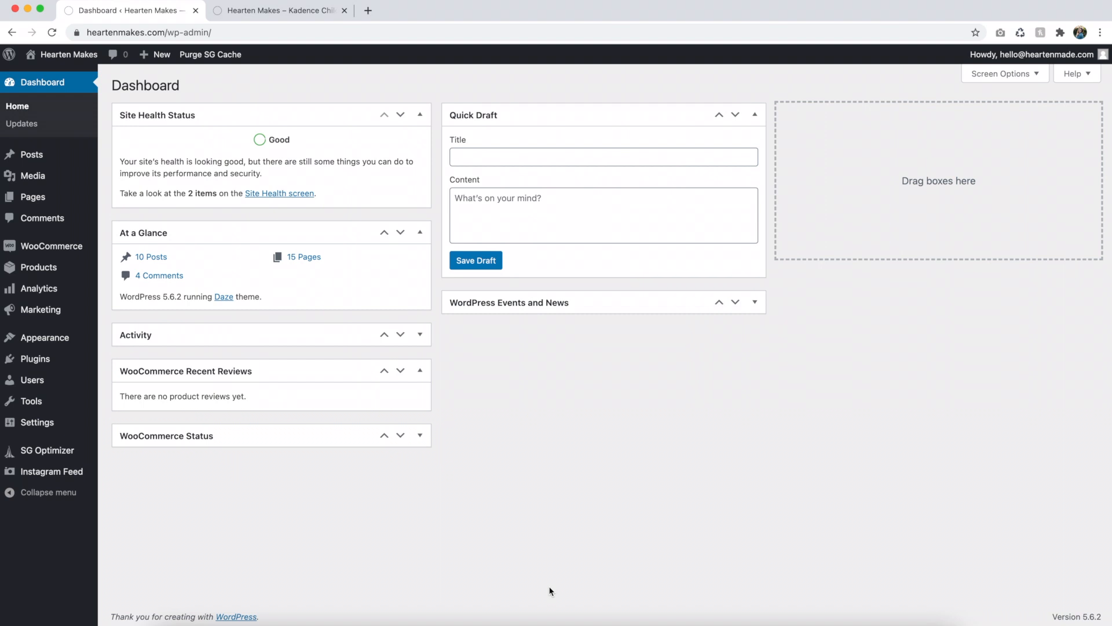
Step: Look through the full list of the site's pages
left_click(56, 197)
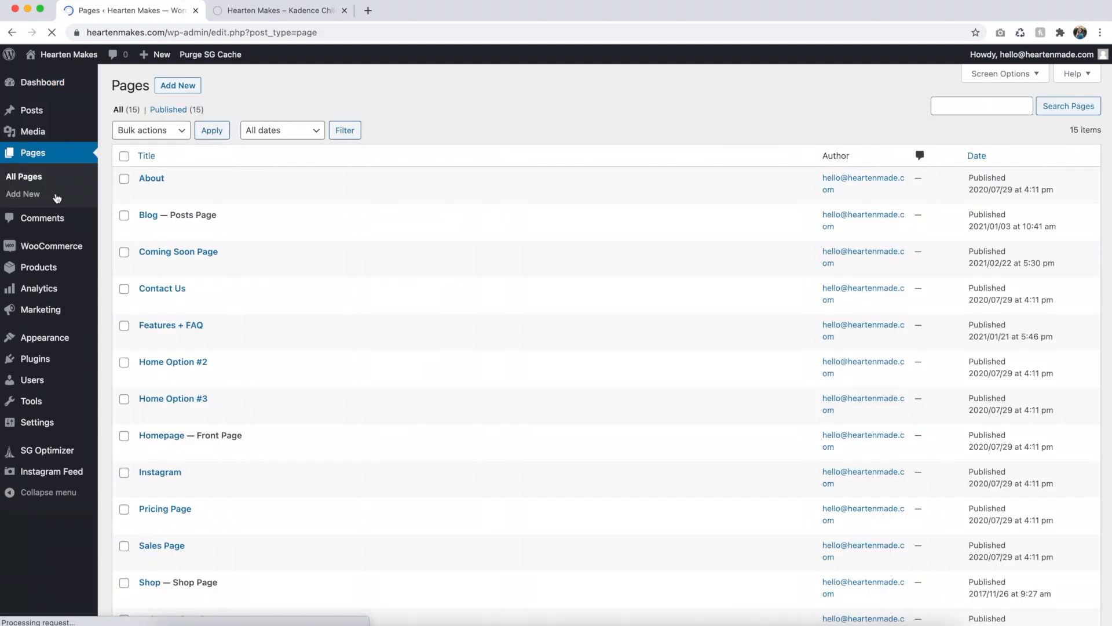
scroll(274, 398, "down", 2)
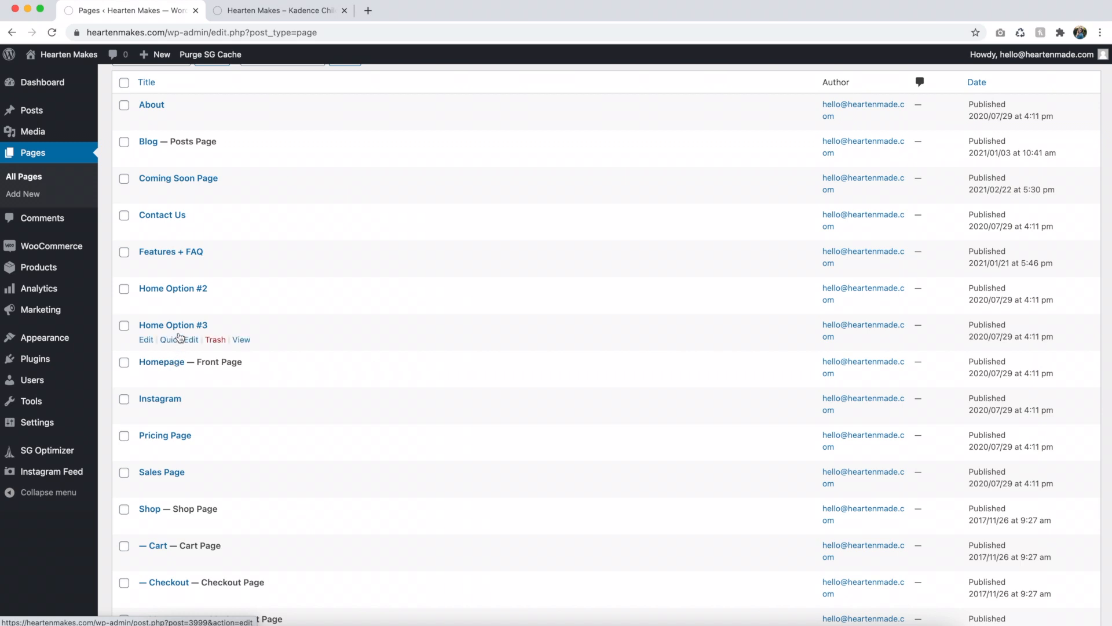
scroll(195, 297, "down", 3)
scroll(195, 297, "up", 4)
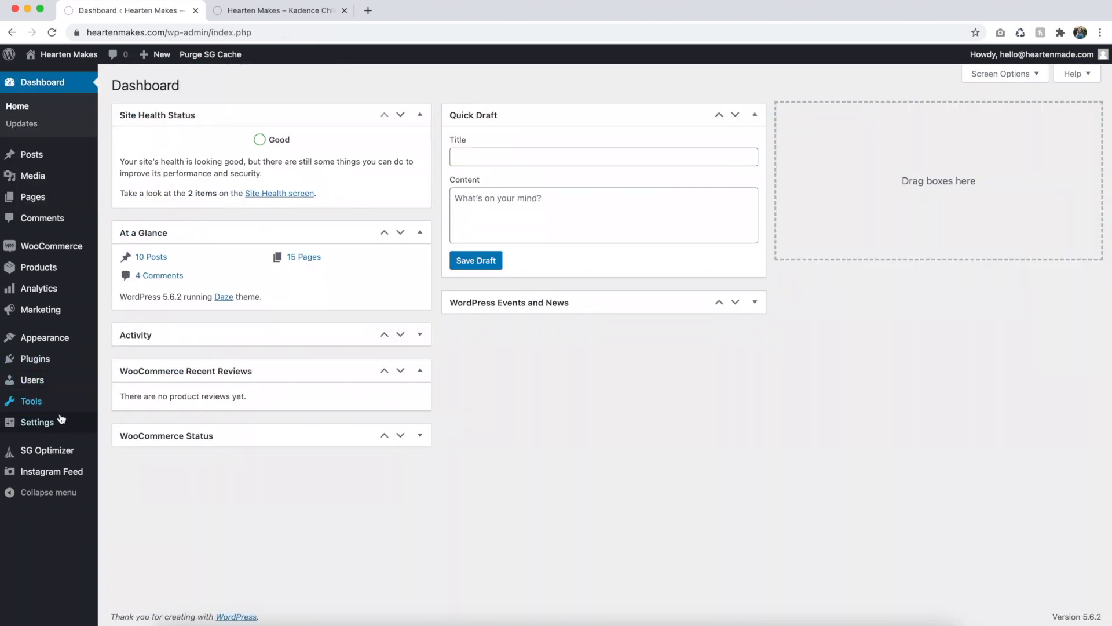
Step: Save the reading settings with Homepage as the static homepage and Blog as the posts page
mouse_move(37, 422)
left_click(122, 461)
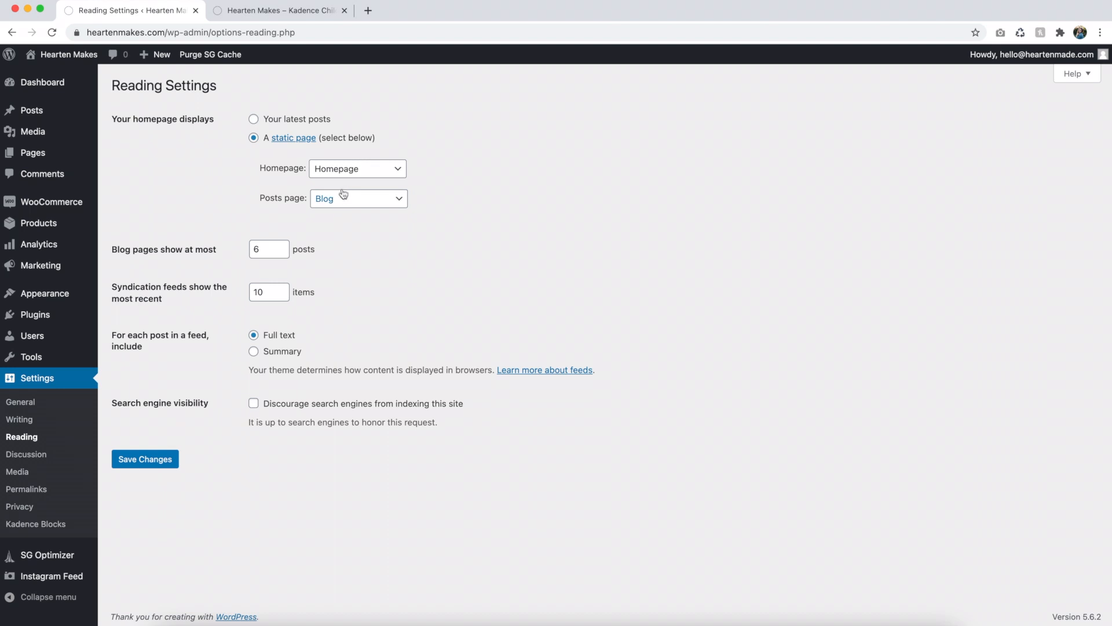
left_click(345, 172)
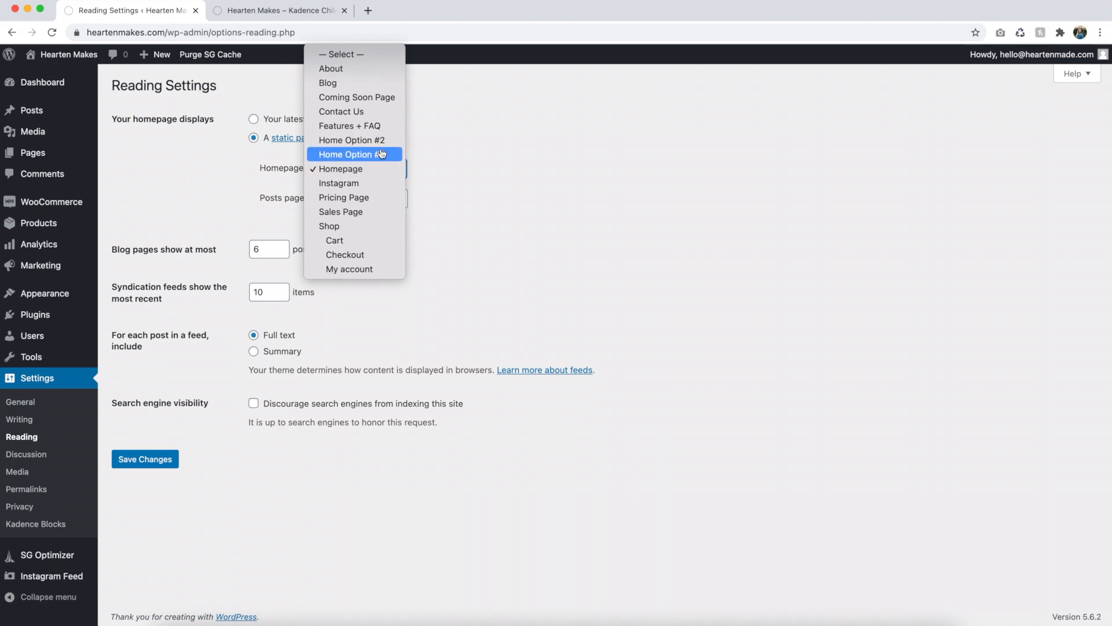
left_click(433, 163)
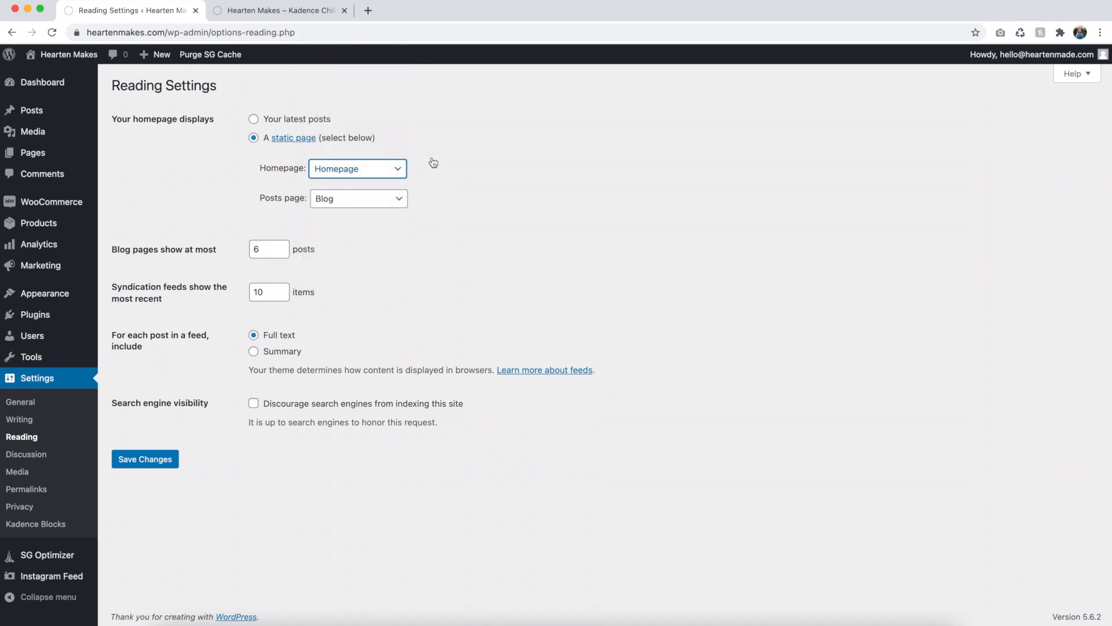
left_click(338, 205)
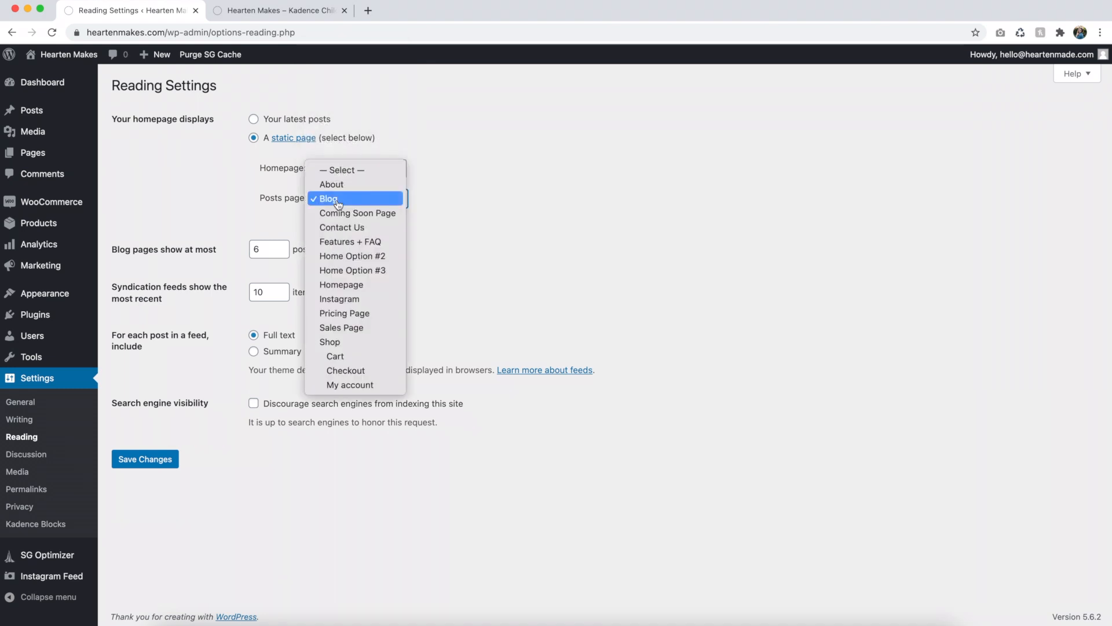
left_click(490, 200)
left_click(153, 459)
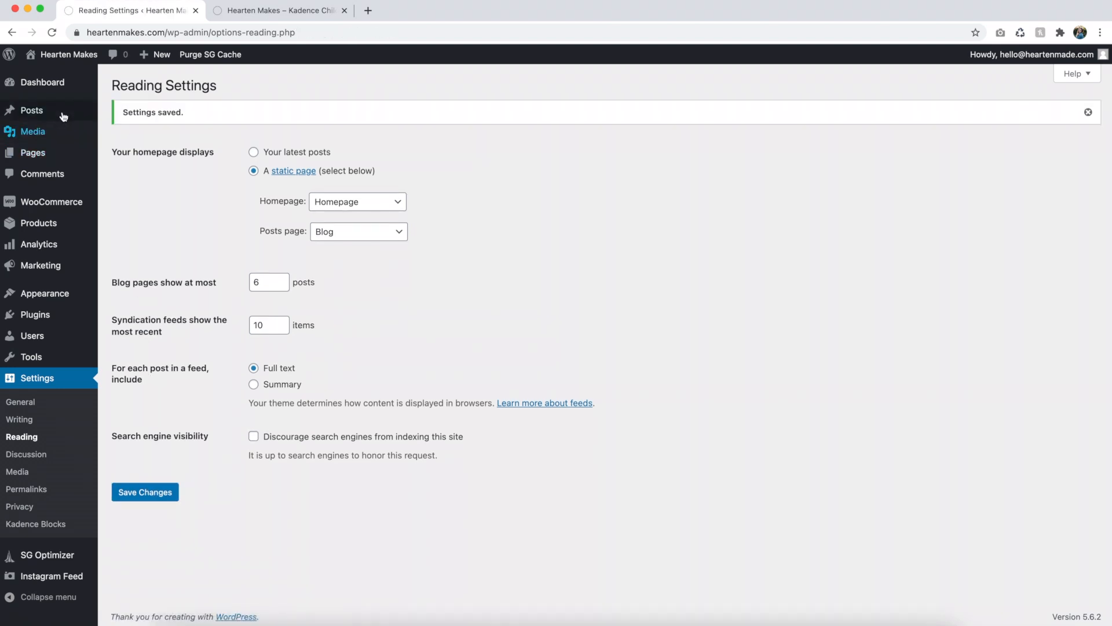
Step: Open the Homepage front page from the list of pages for editing
mouse_move(43, 300)
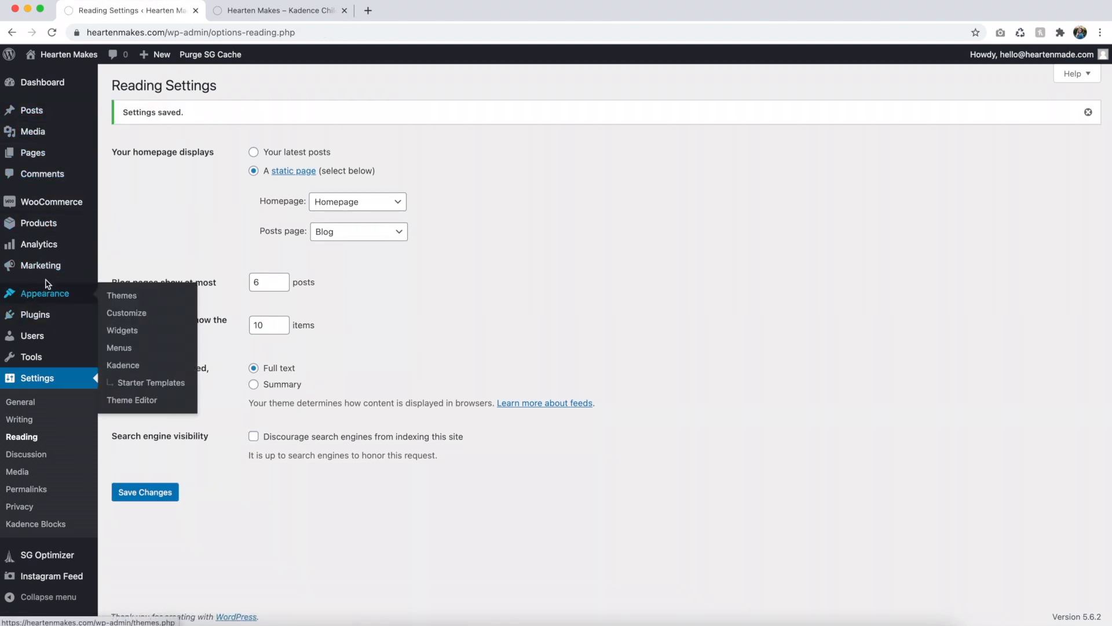
left_click(34, 155)
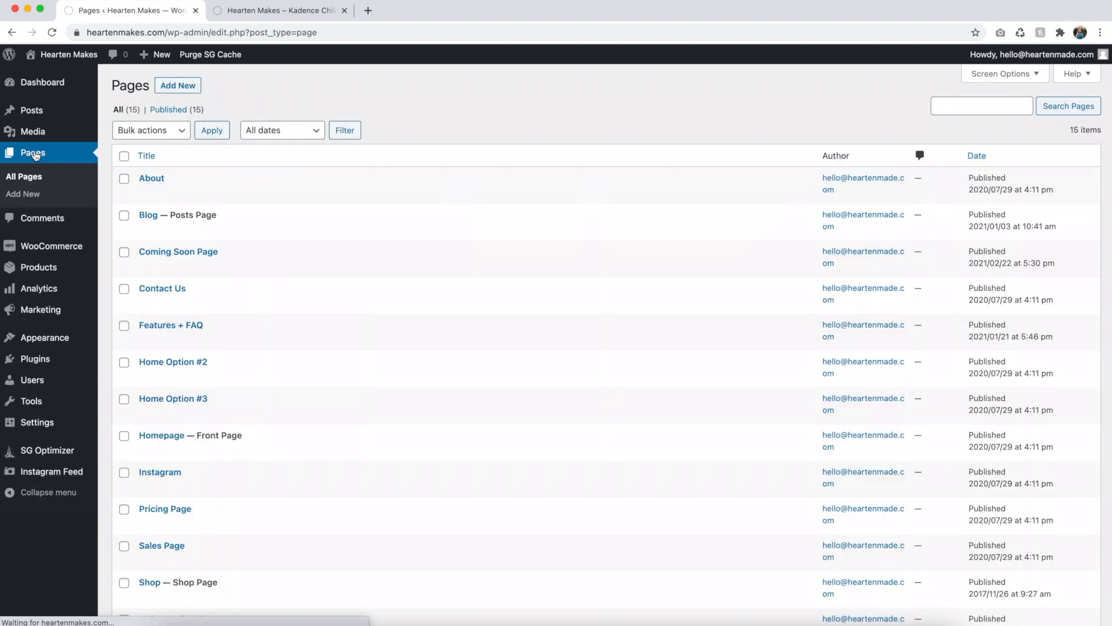
scroll(223, 294, "down", 5)
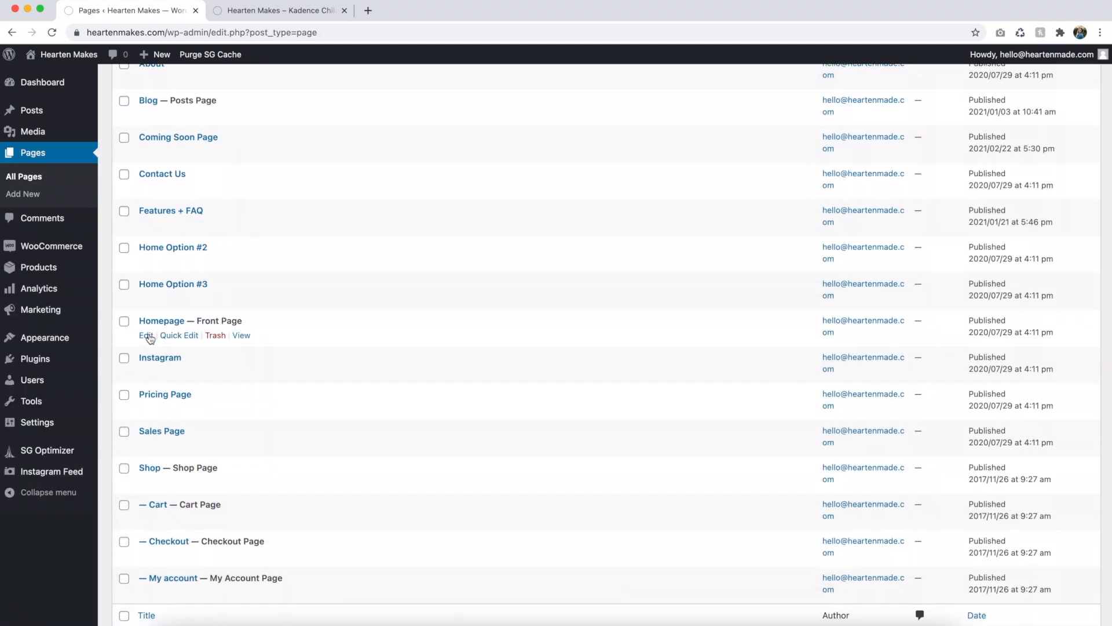
left_click(148, 336)
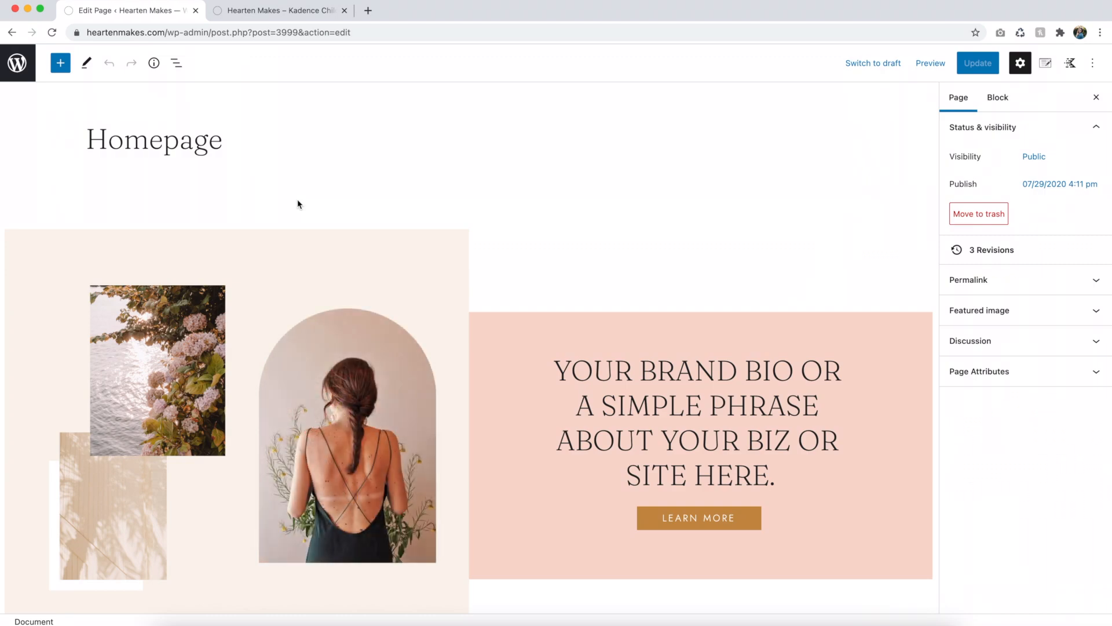
Step: Replace the image in the overlapping-photos gallery of the hero section with daze-home-gallery-overlap-image-4-demo.png from the media library
scroll(298, 204, "down", 4)
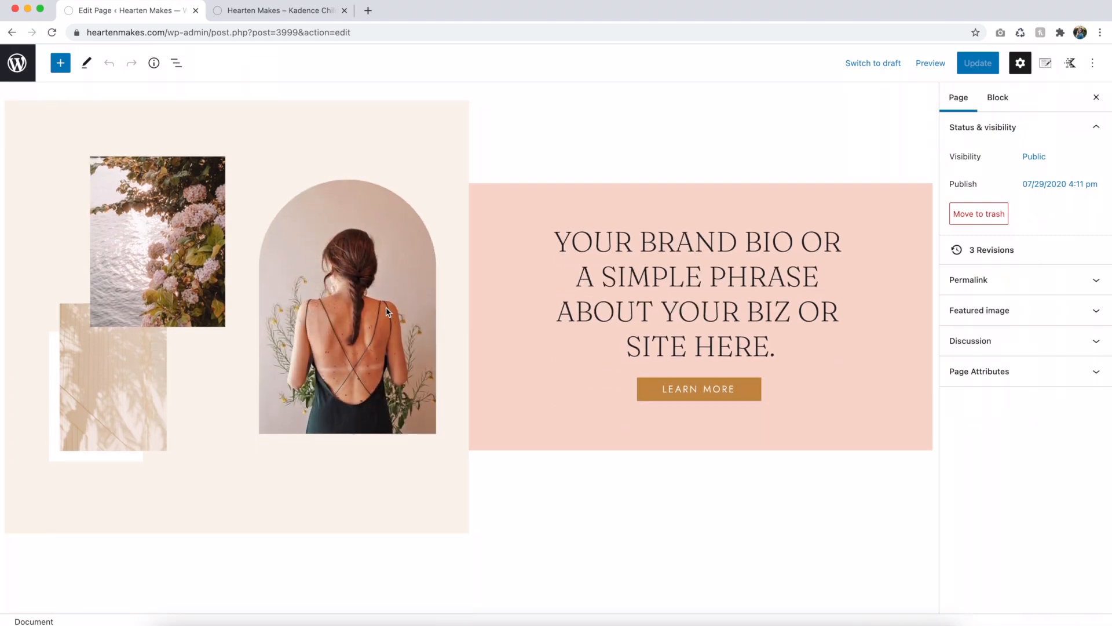
left_click(189, 279)
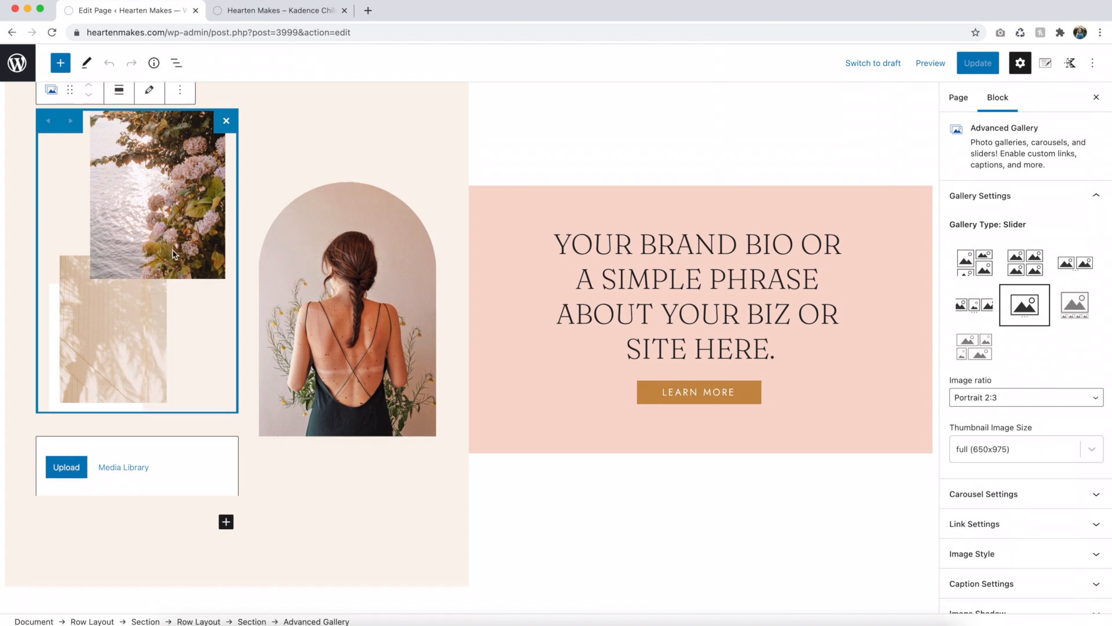
scroll(177, 255, "up", 1)
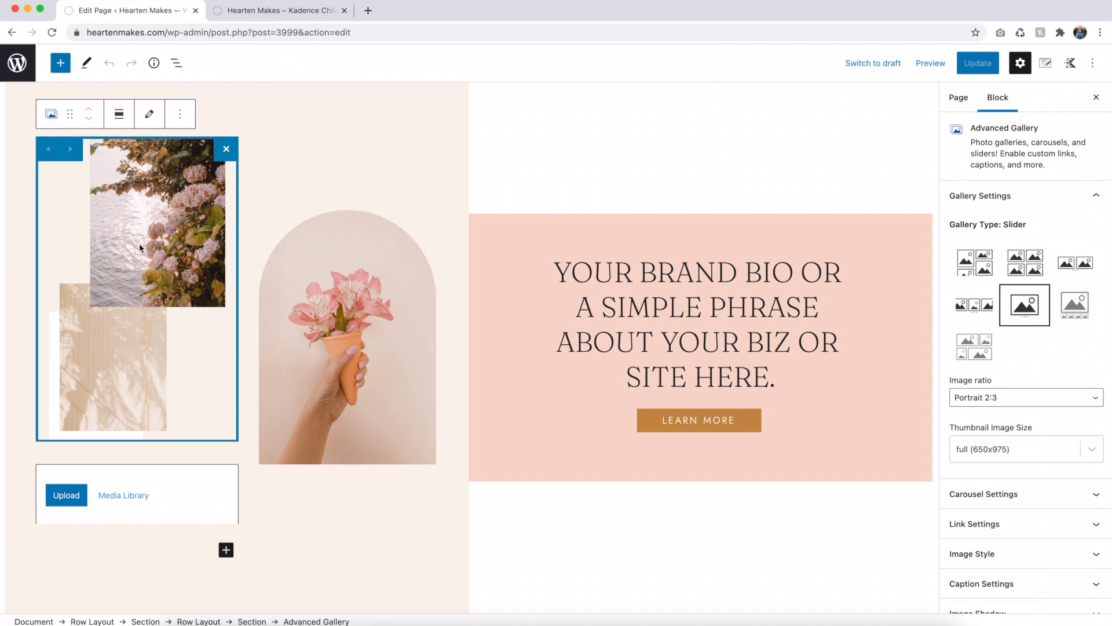
left_click(148, 113)
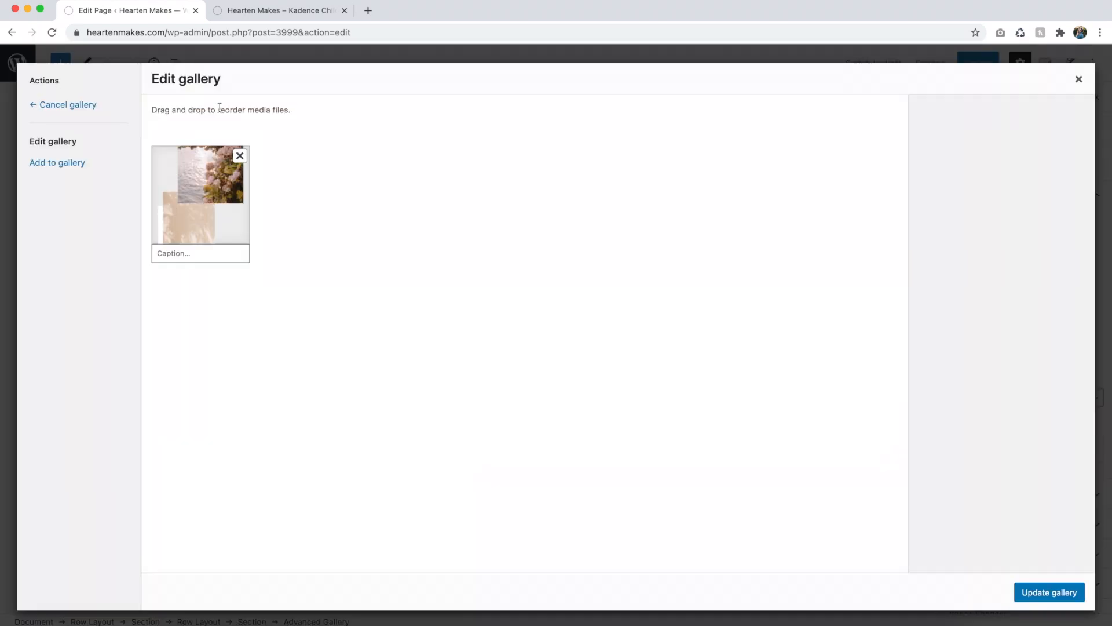
left_click(240, 155)
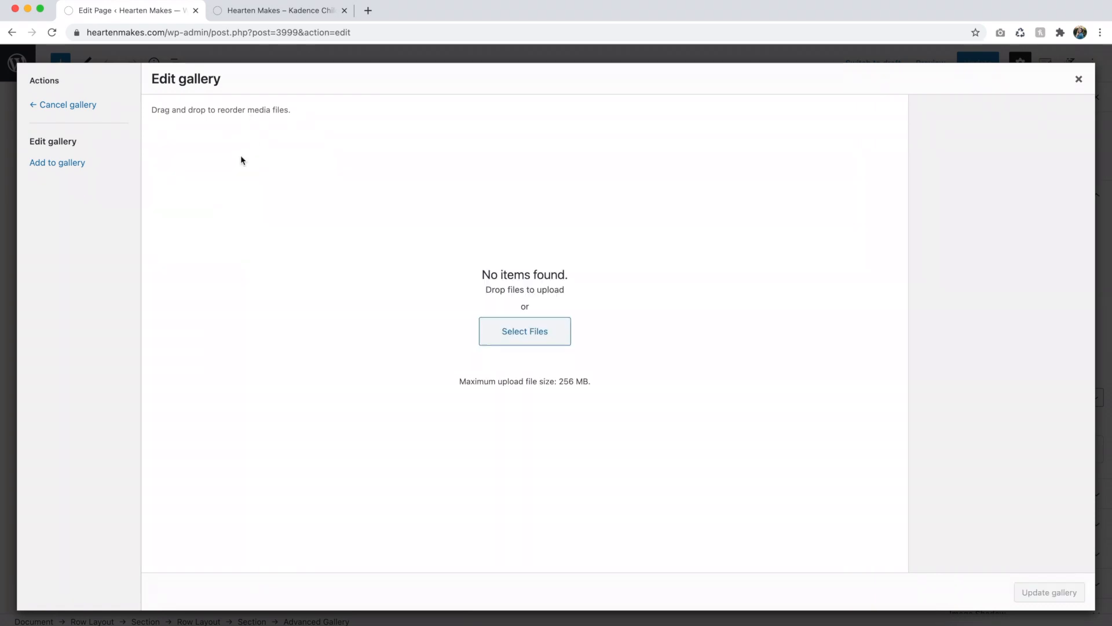
left_click(53, 165)
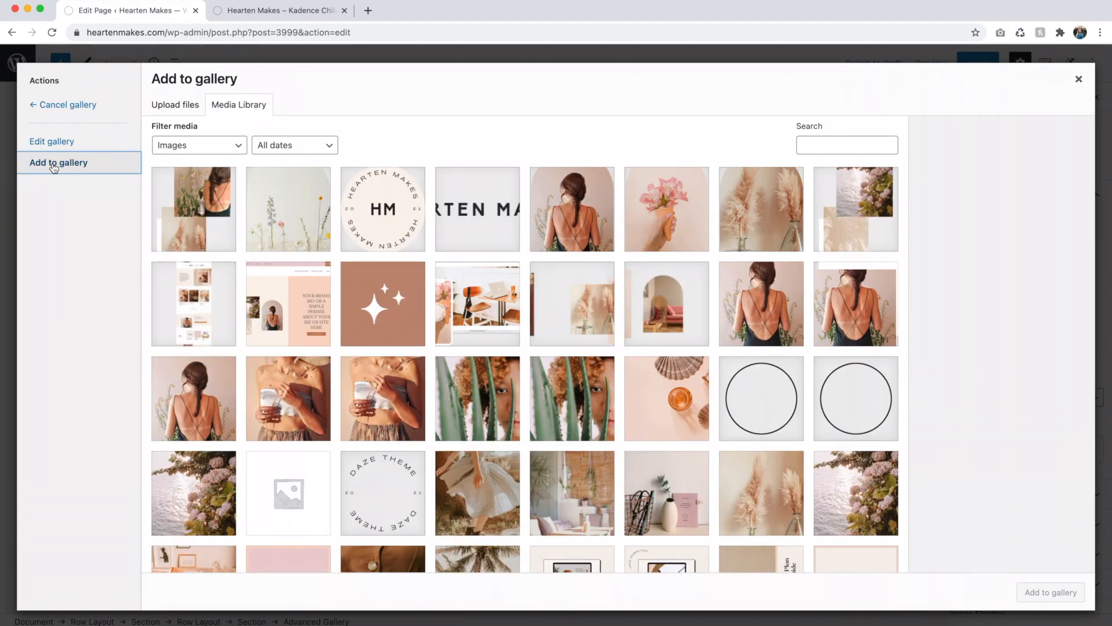
left_click(190, 214)
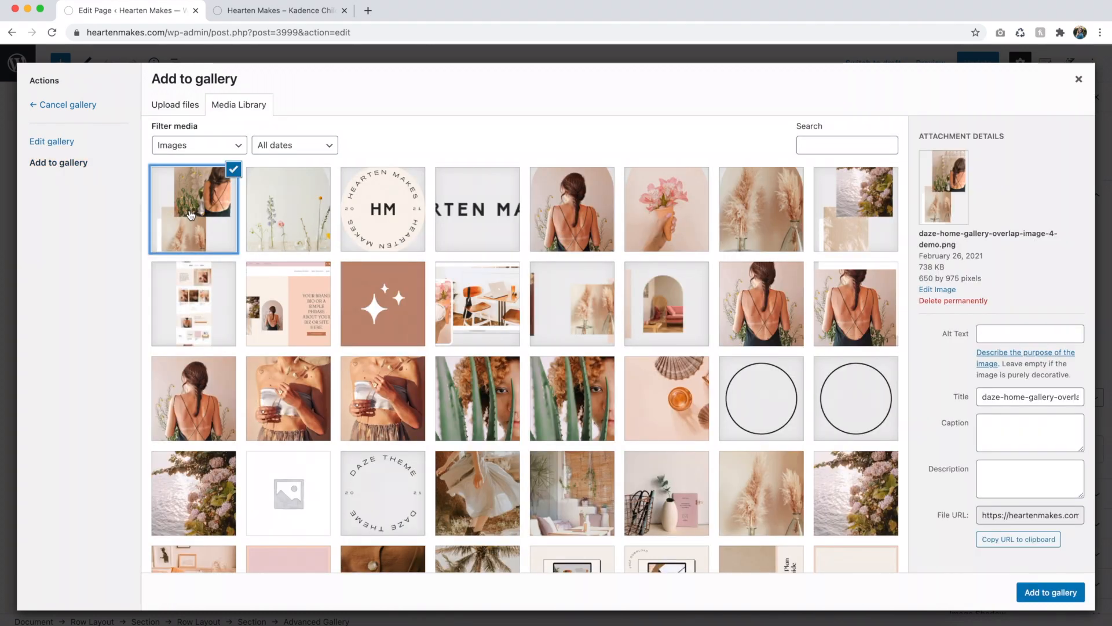
left_click(1052, 593)
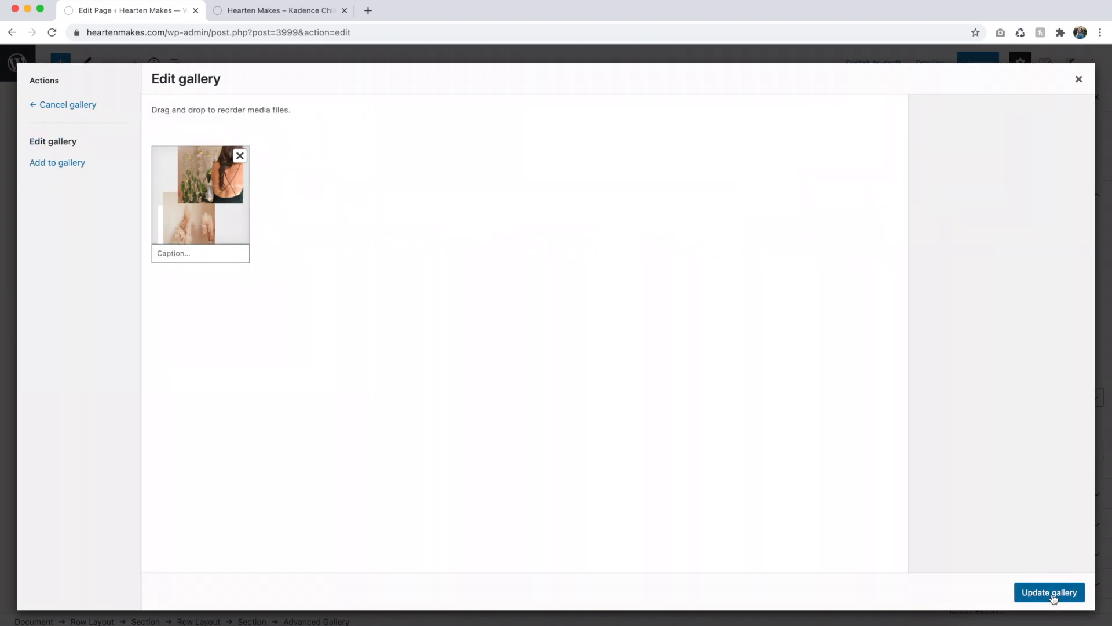
left_click(1050, 593)
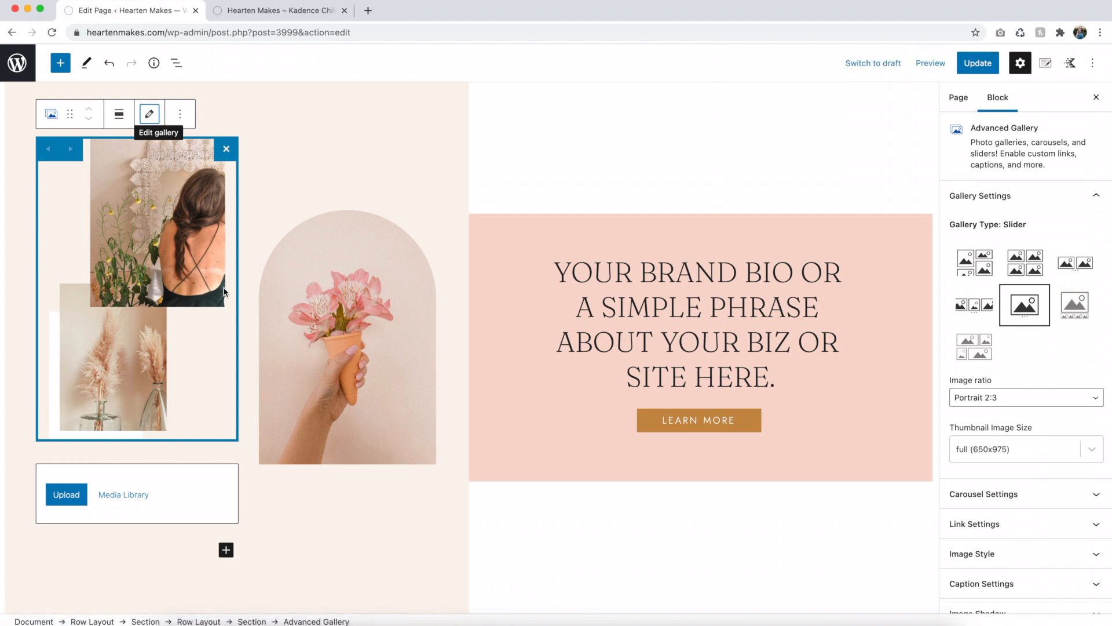
Step: Replace both images in the arched slider gallery with daze-home-gallery-15-demo.png and daze-top-home-carousel-image-two.png from the media library
left_click(362, 320)
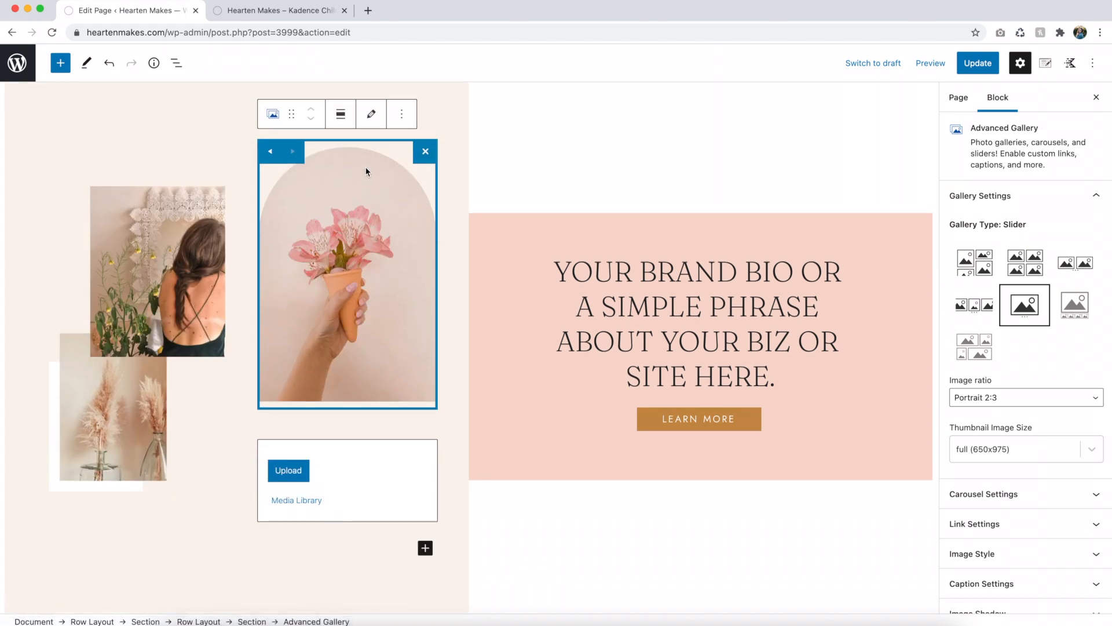
left_click(370, 115)
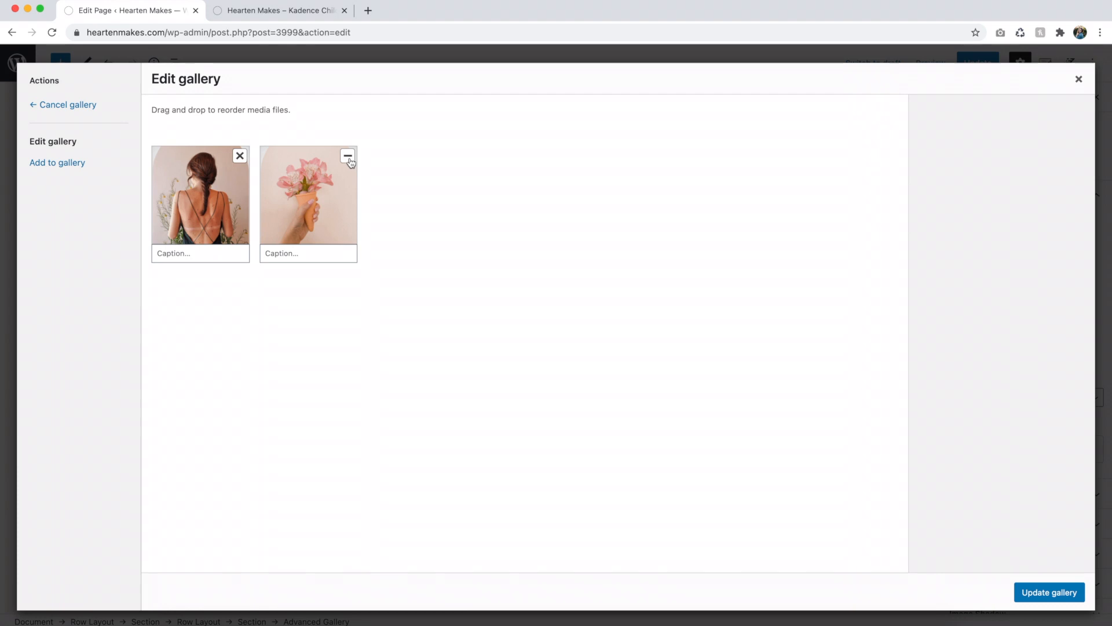
left_click(348, 157)
left_click(240, 155)
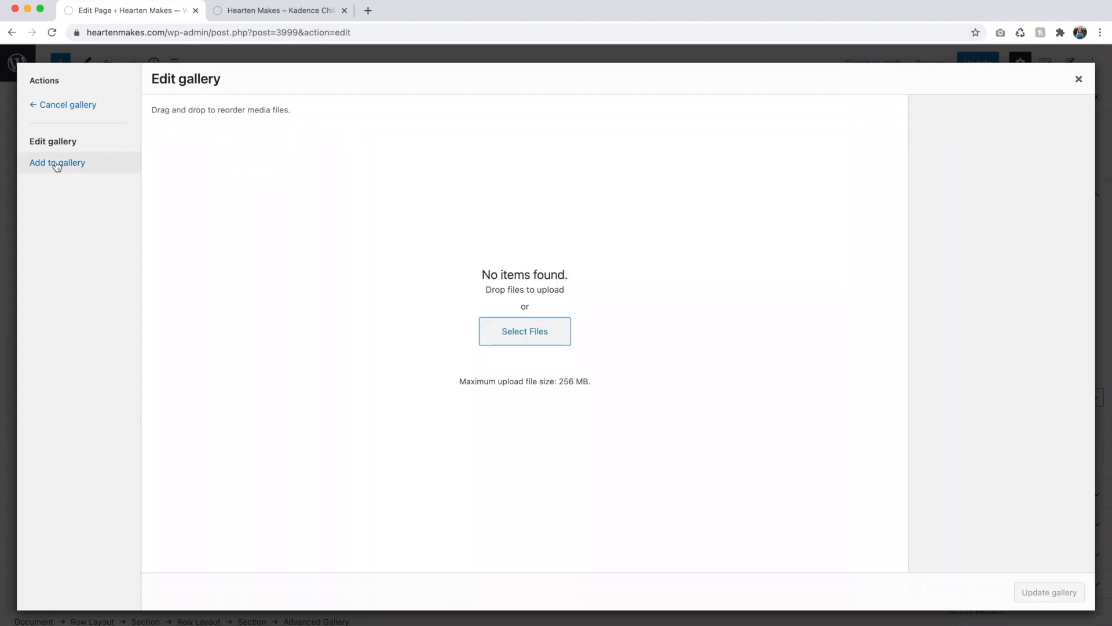
left_click(57, 166)
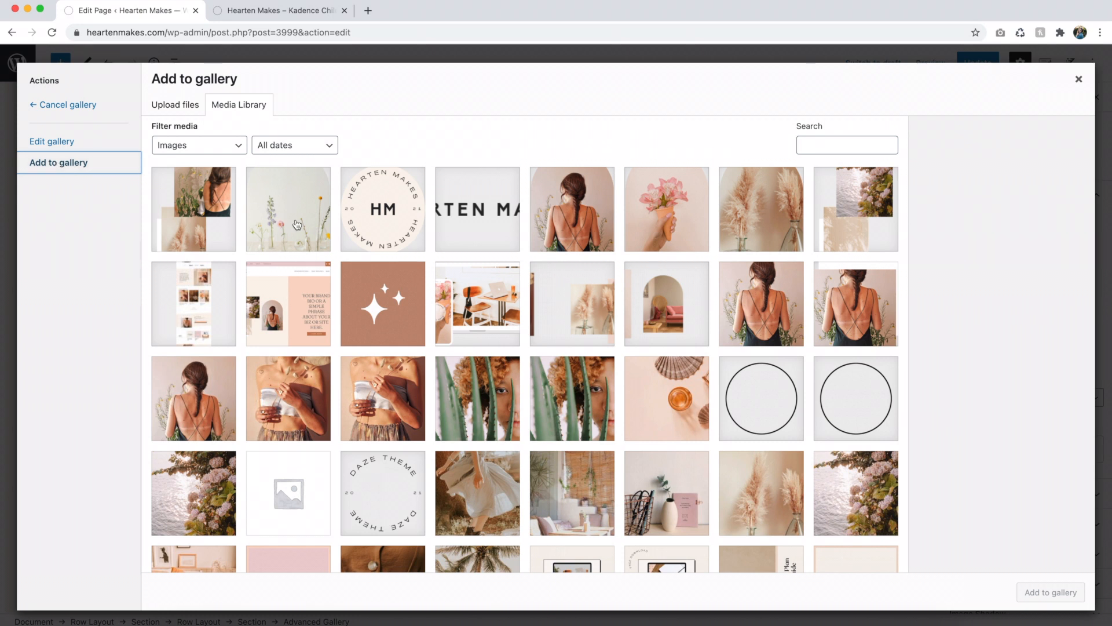
left_click(295, 222)
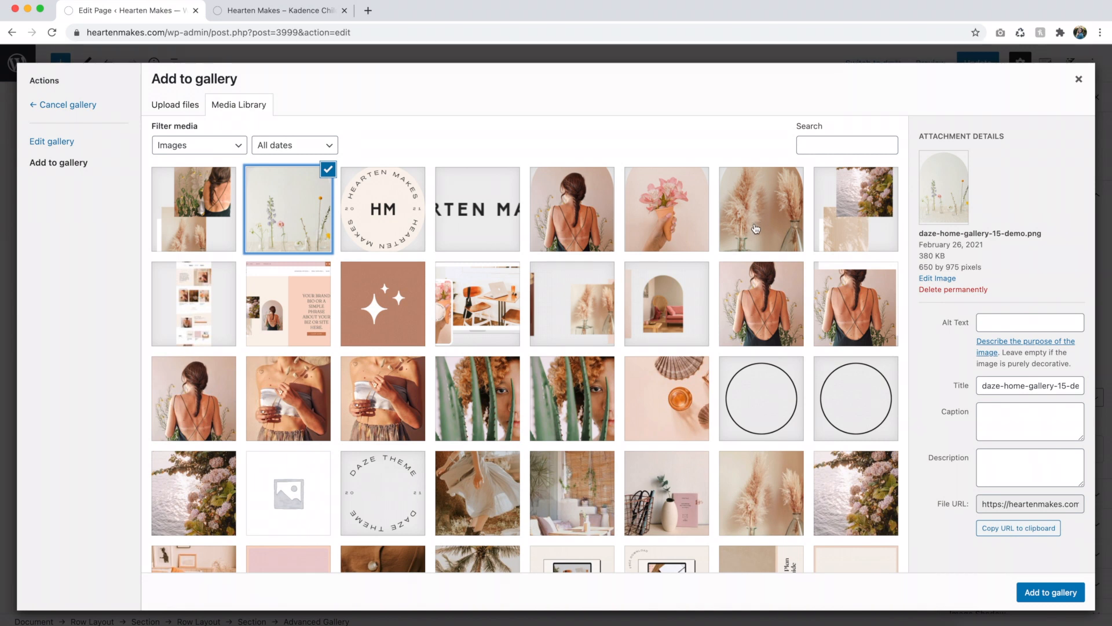
left_click(671, 226)
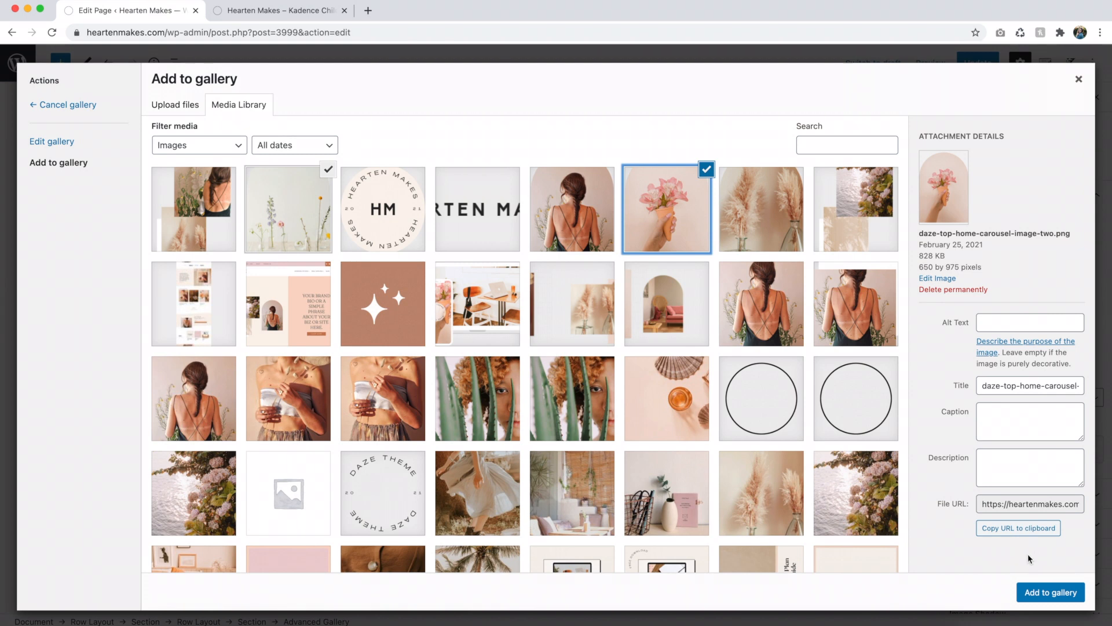
left_click(1039, 593)
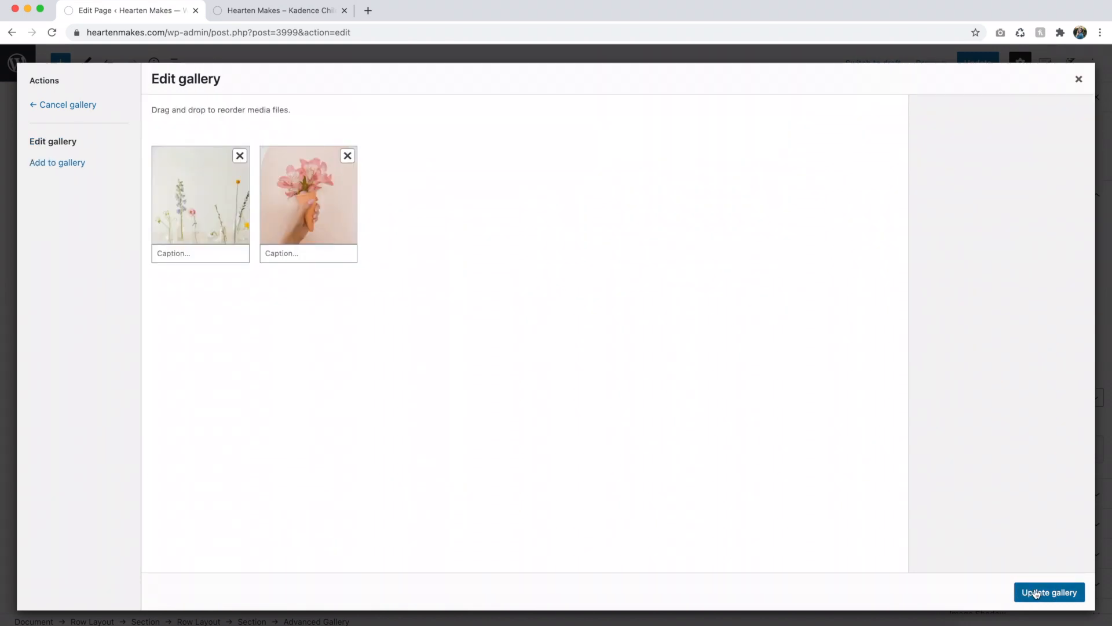
left_click(1041, 593)
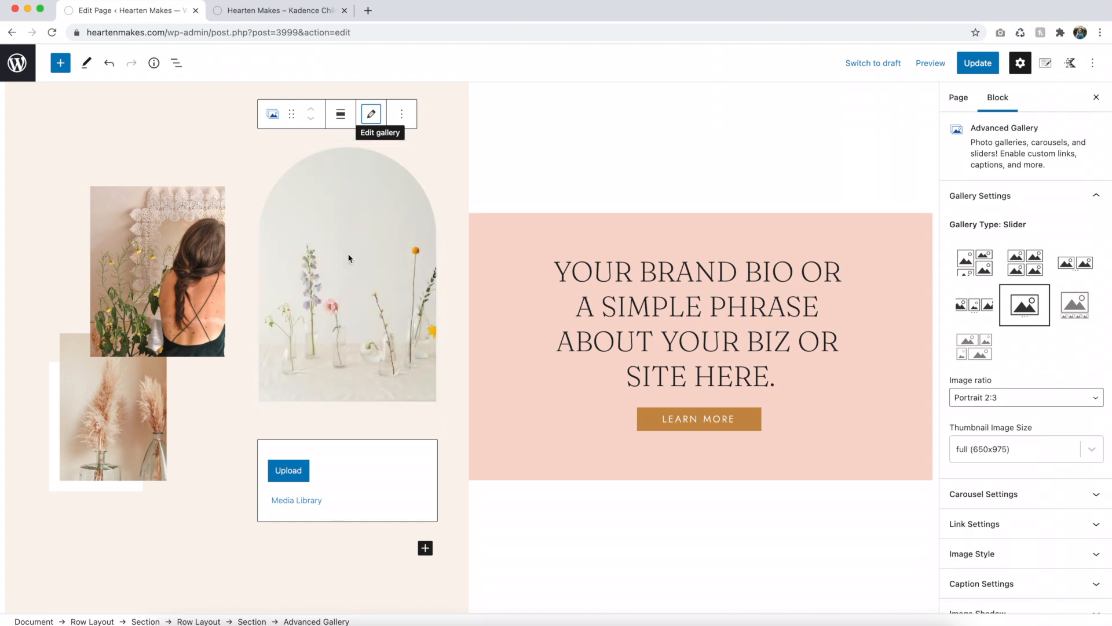
Step: Set the arched slider's carousel autoplay speed to 2000
left_click(986, 495)
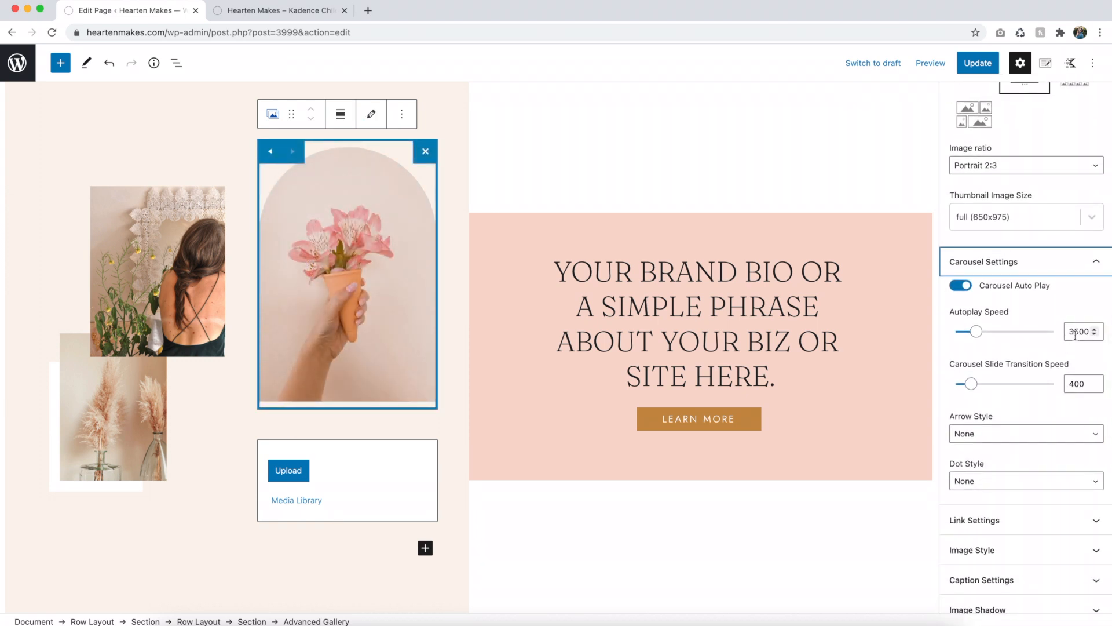
left_click(1078, 331)
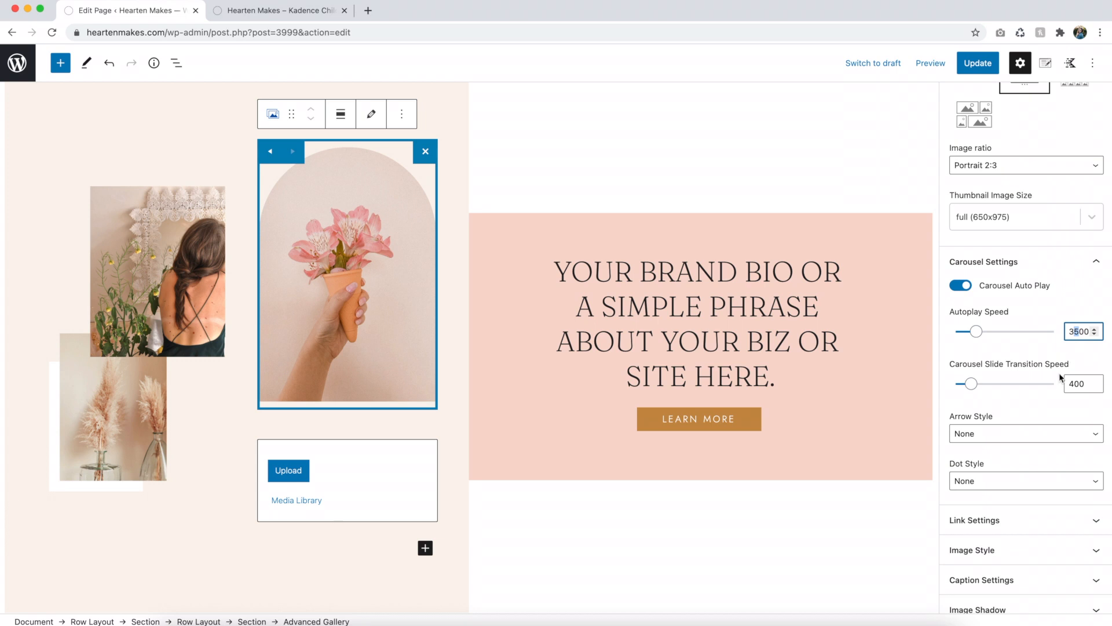
key("BackSpace")
key("BackSpace")
type("20")
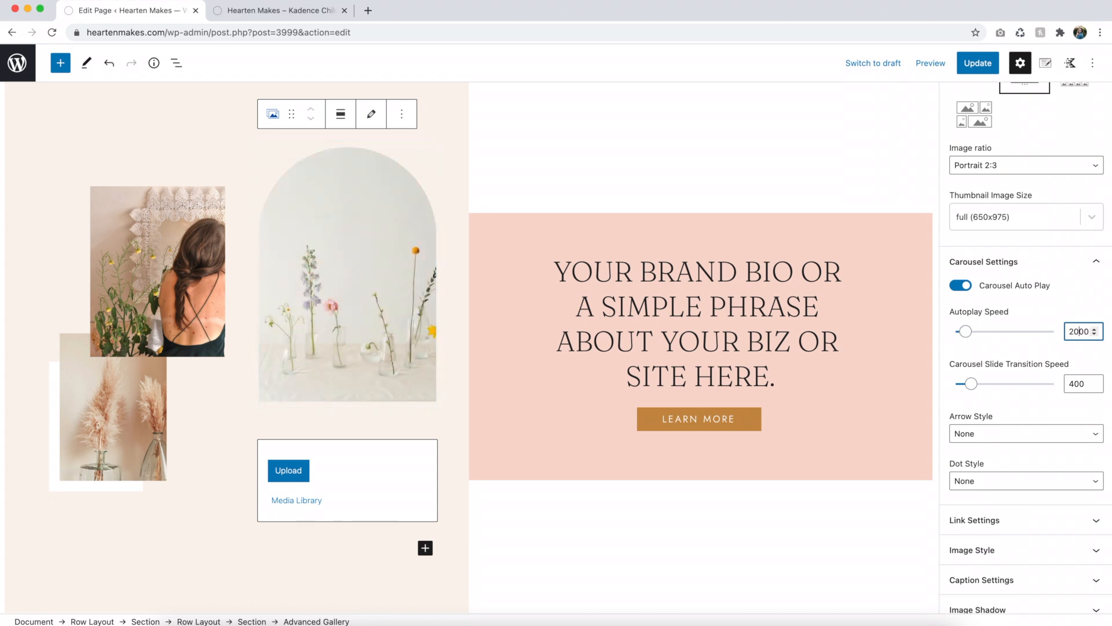
left_click(1080, 357)
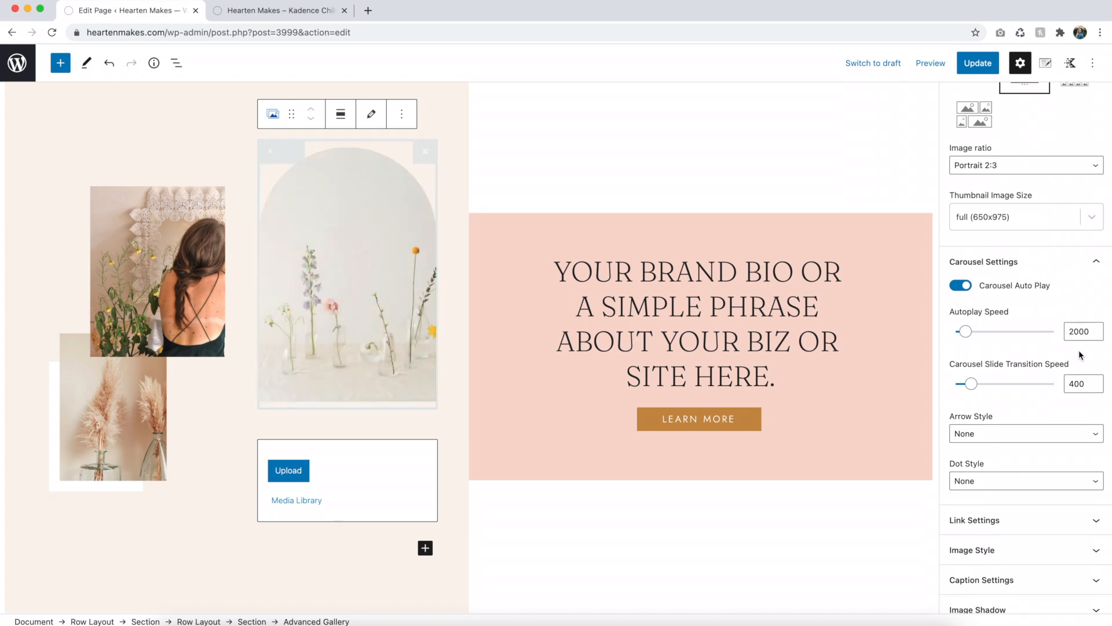
Step: Set the arched slider's carousel autoplay speed to 3000
left_click(1072, 331)
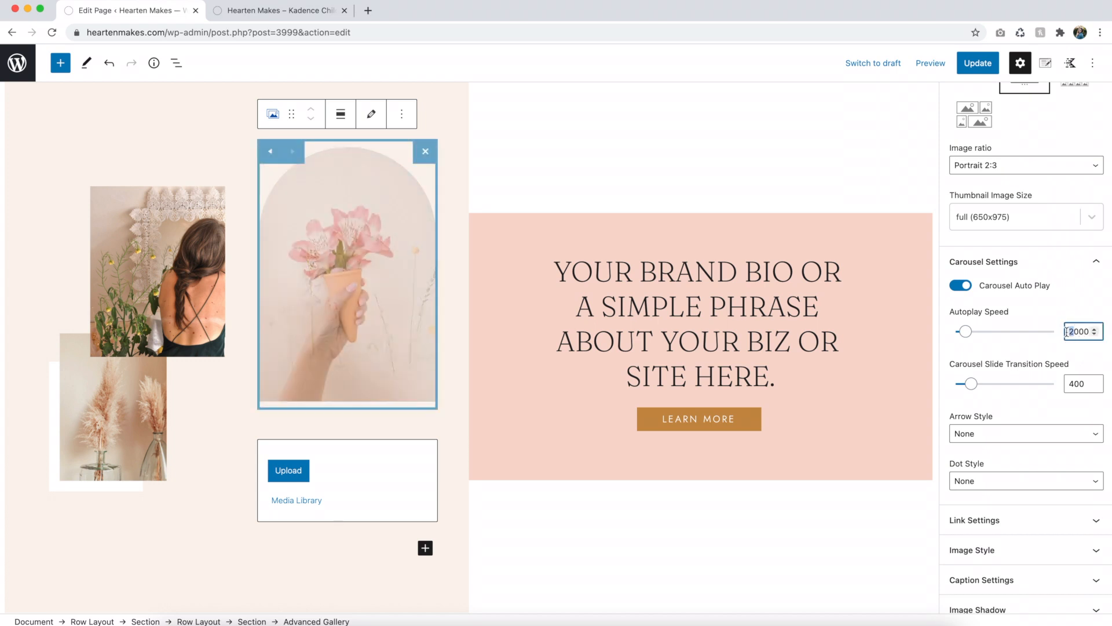
key("BackSpace")
type("3")
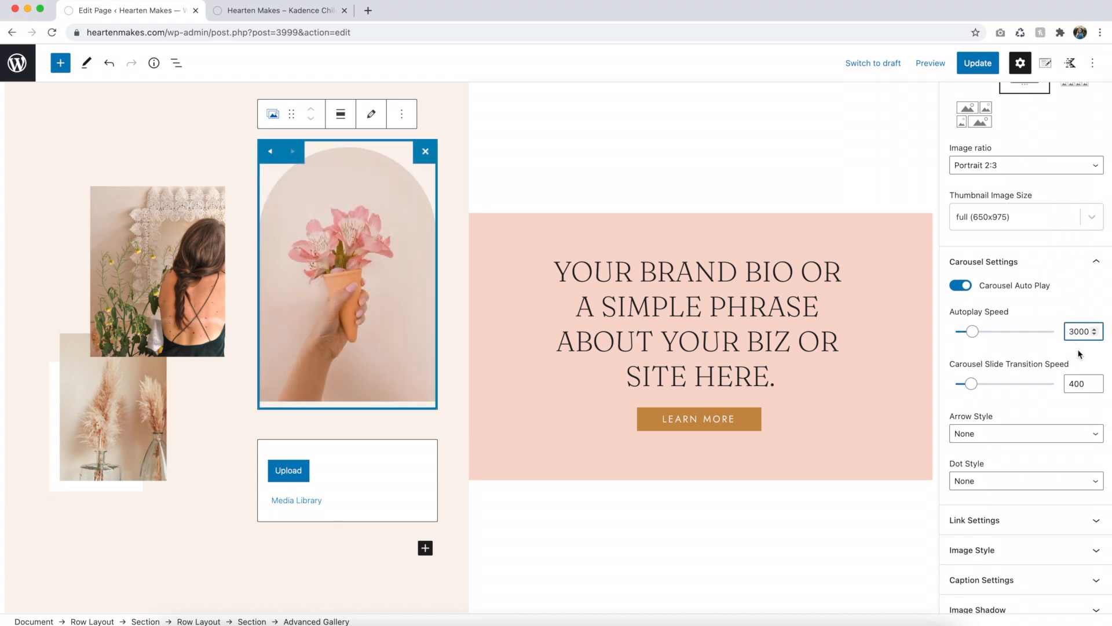
Step: Try the Outline Black arrow style on the arched slider's carousel
left_click(977, 434)
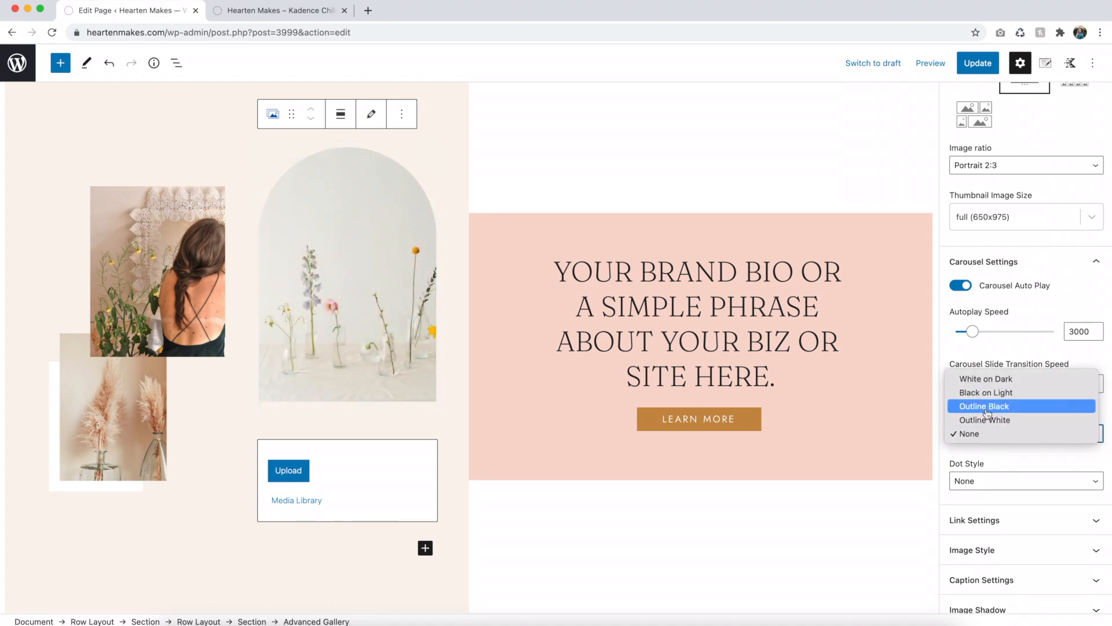
left_click(986, 406)
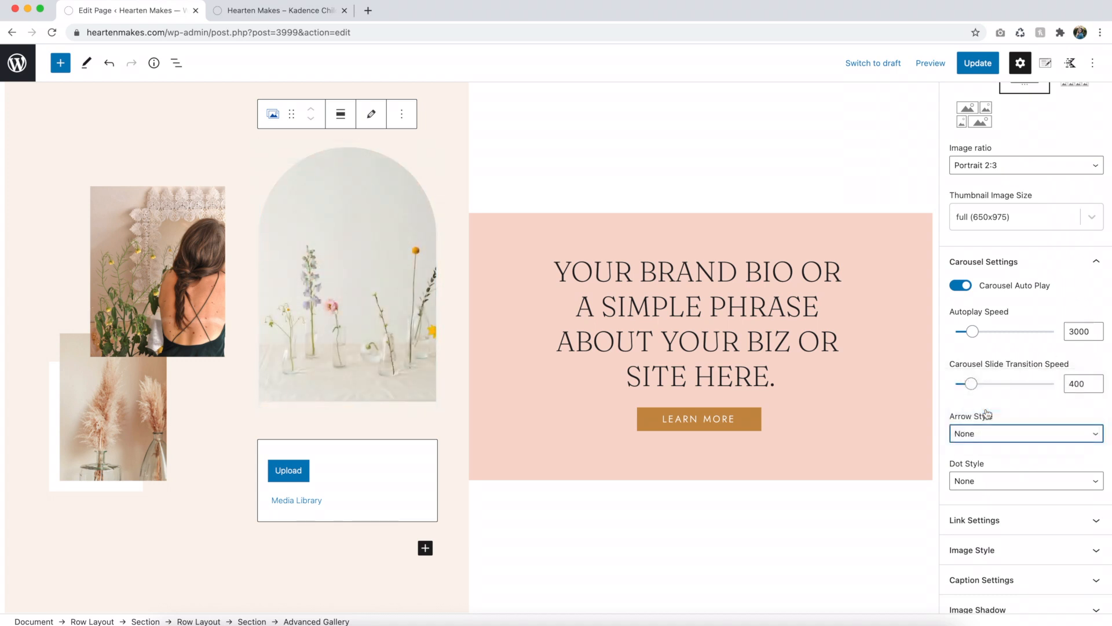
left_click(983, 478)
left_click(977, 444)
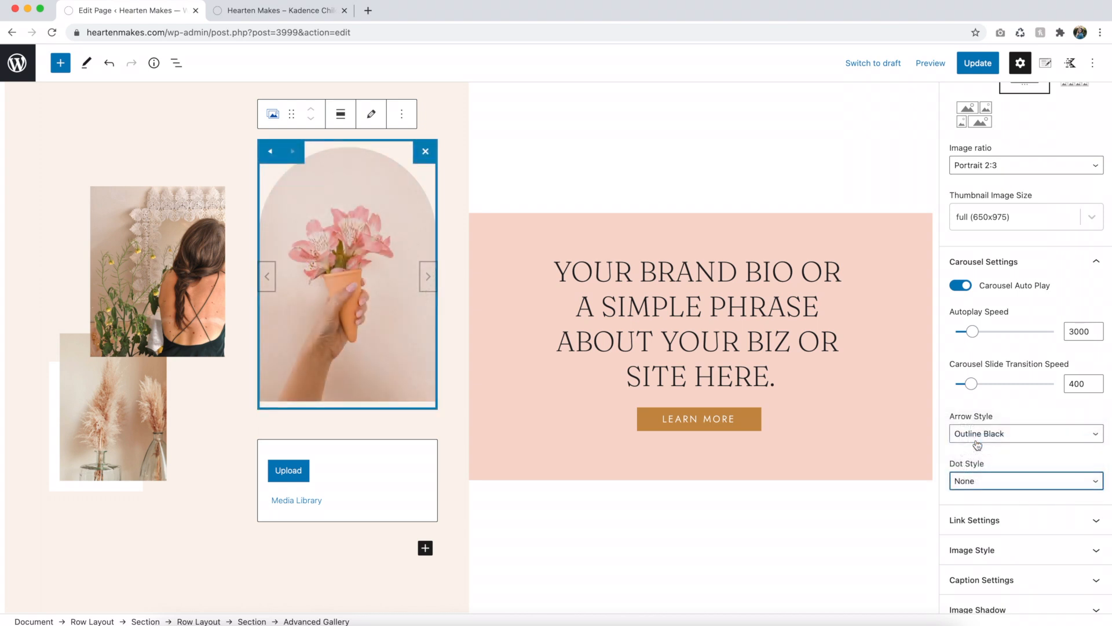
Step: Set the arched slider's dot style to Dark and its arrow style to None
left_click(978, 481)
left_click(978, 464)
left_click(978, 434)
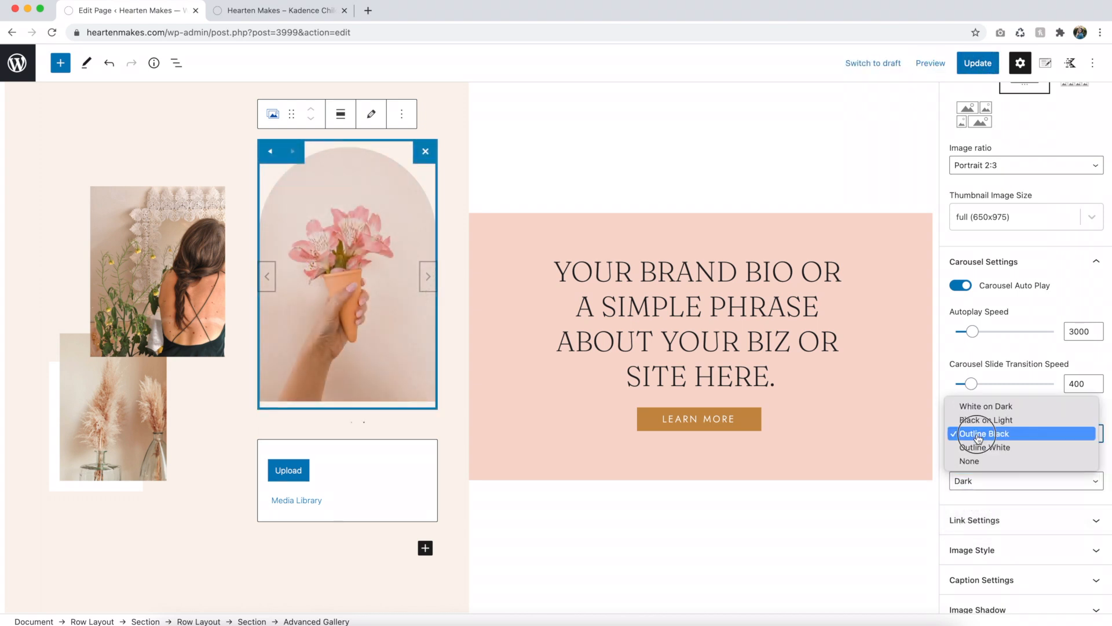
left_click(969, 461)
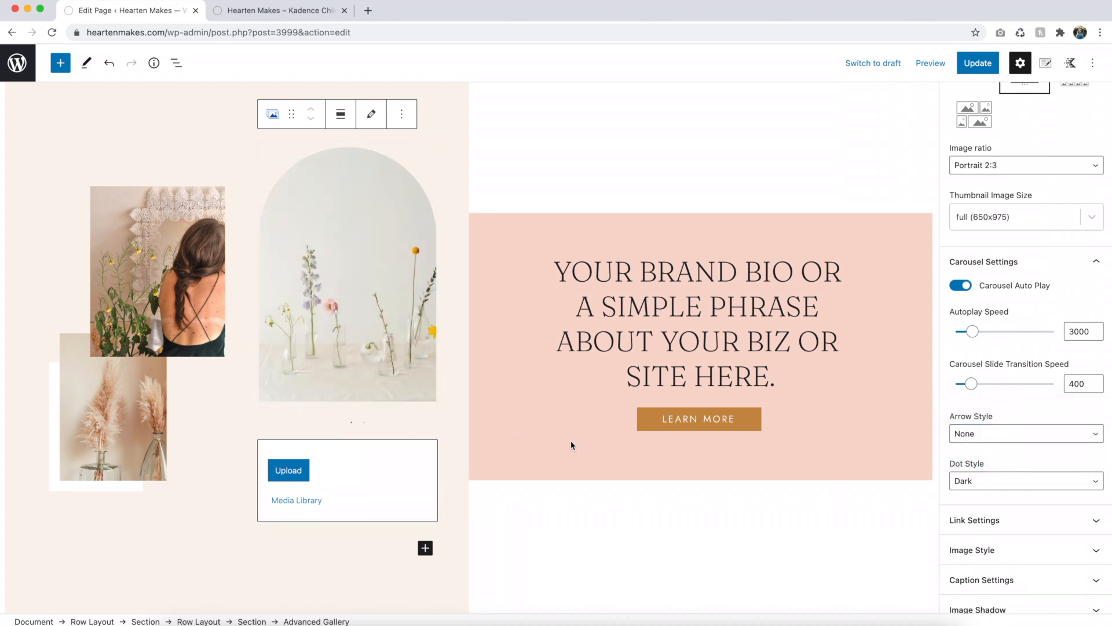
Step: Set the brand bio heading in the hero section to Heading 2
scroll(559, 351, "up", 1)
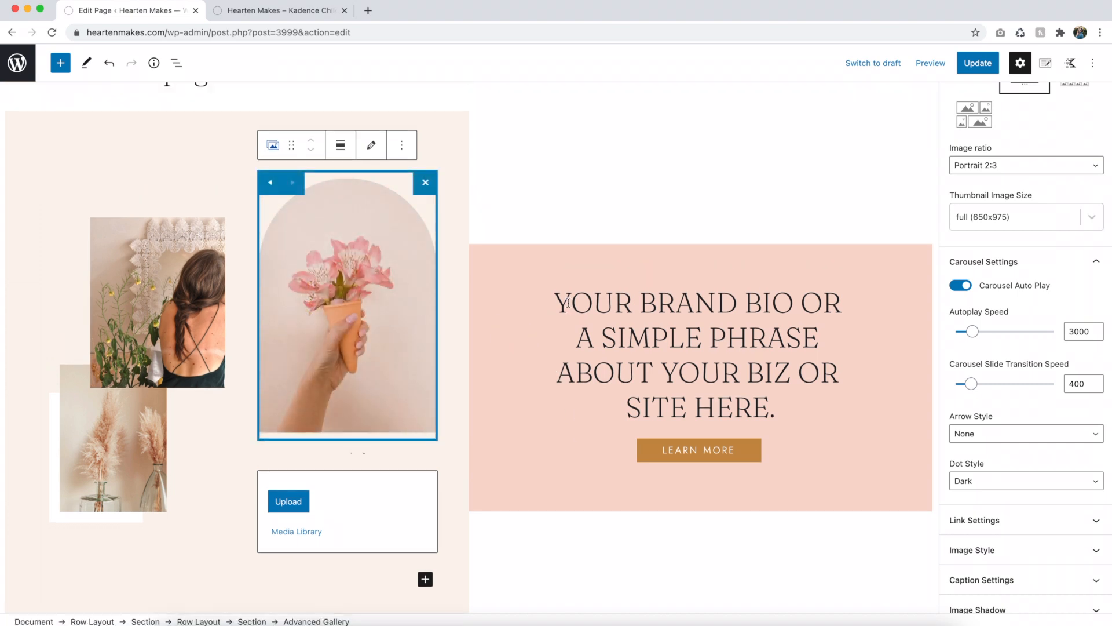
left_click(568, 302)
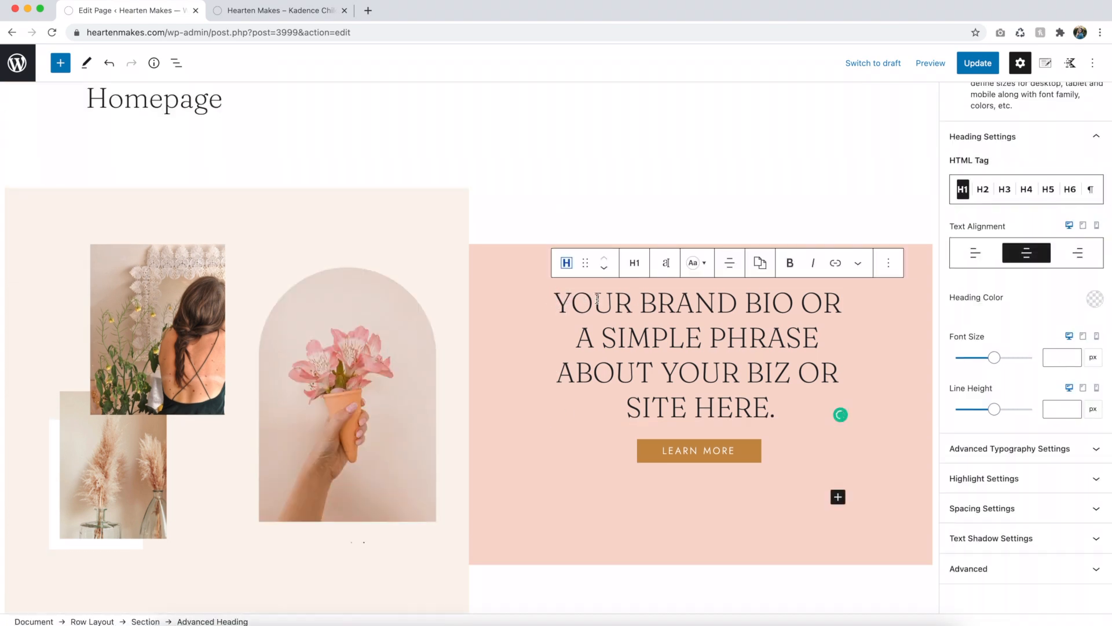
double_click(570, 299)
left_click(777, 401, "shift")
left_click(633, 263)
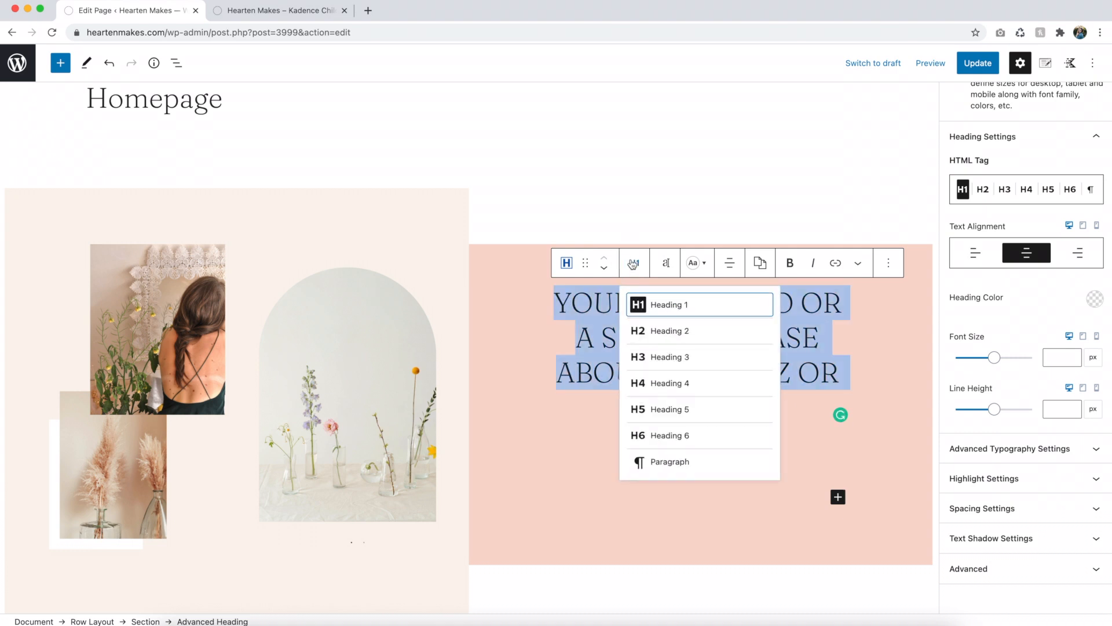
left_click(660, 326)
left_click(746, 359)
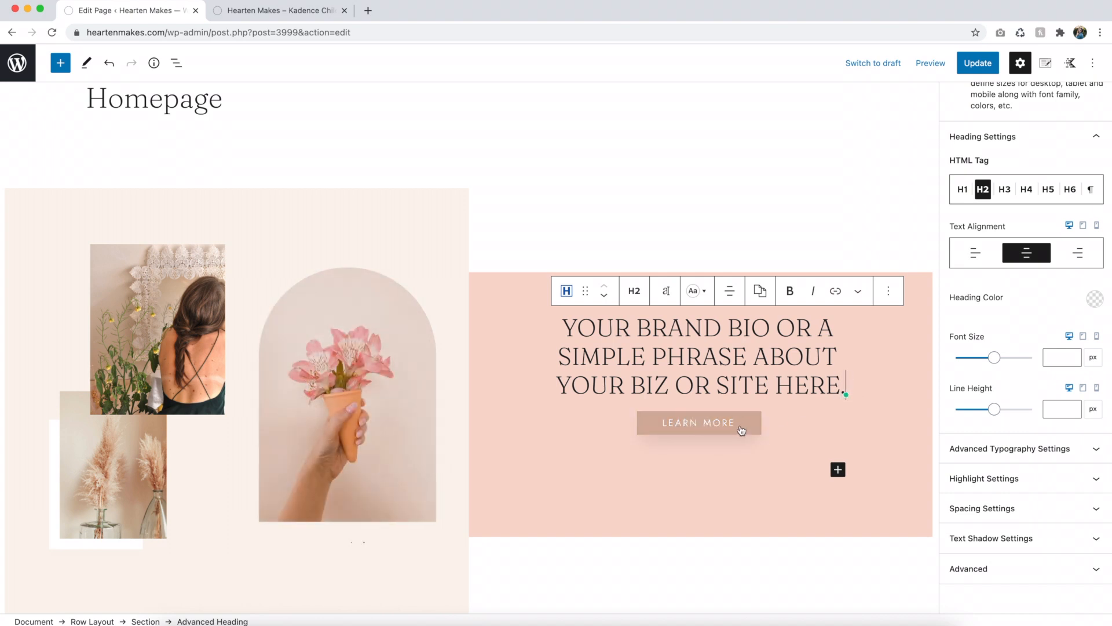
Step: Change the label of the button below the hero heading to "ABOUT ME"
left_click(722, 425)
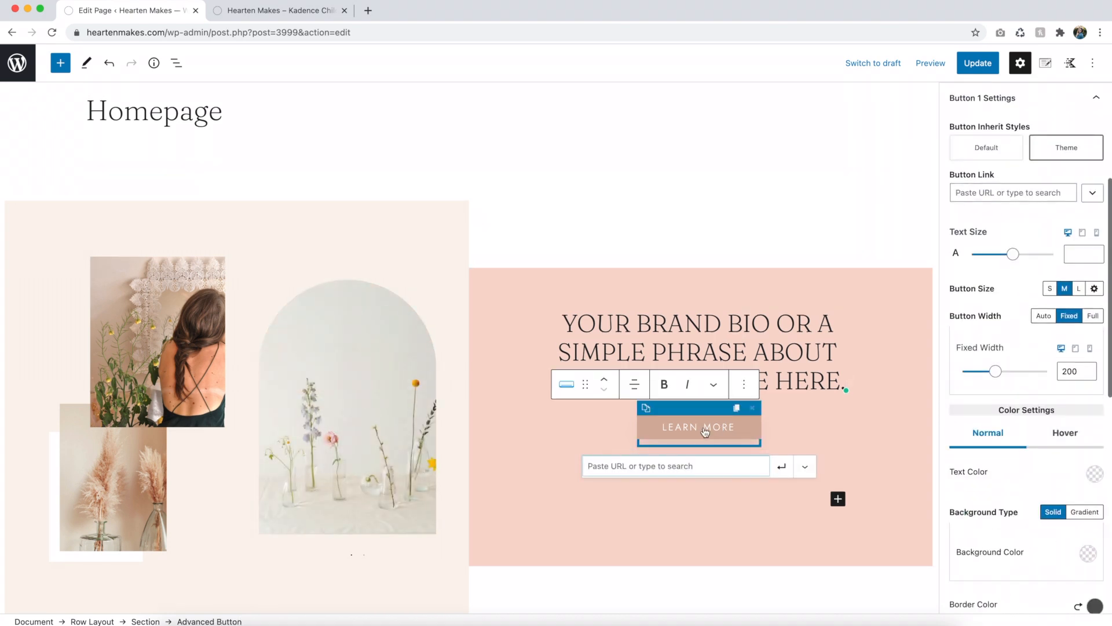
left_click_drag(731, 428, 661, 433)
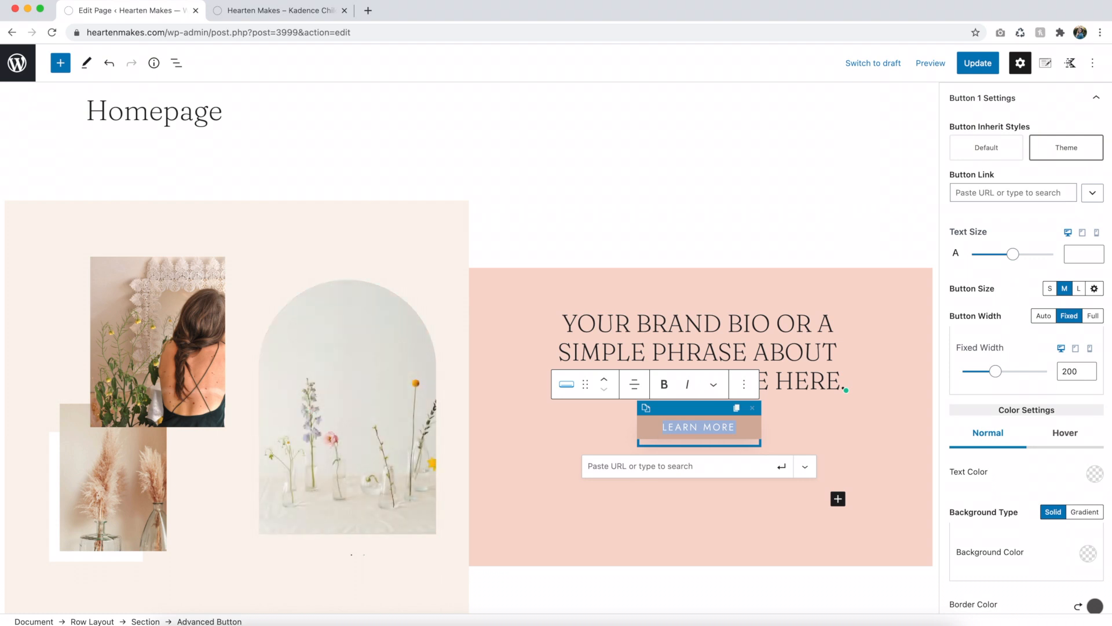
type("LEARN ABOUT ME")
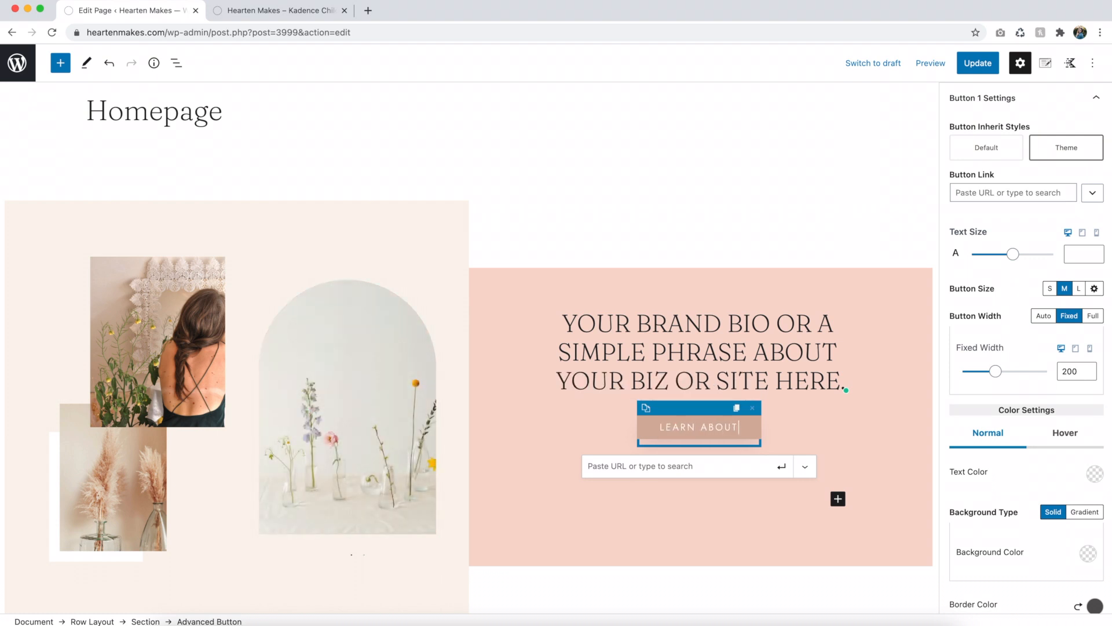
left_click_drag(701, 413, 660, 416)
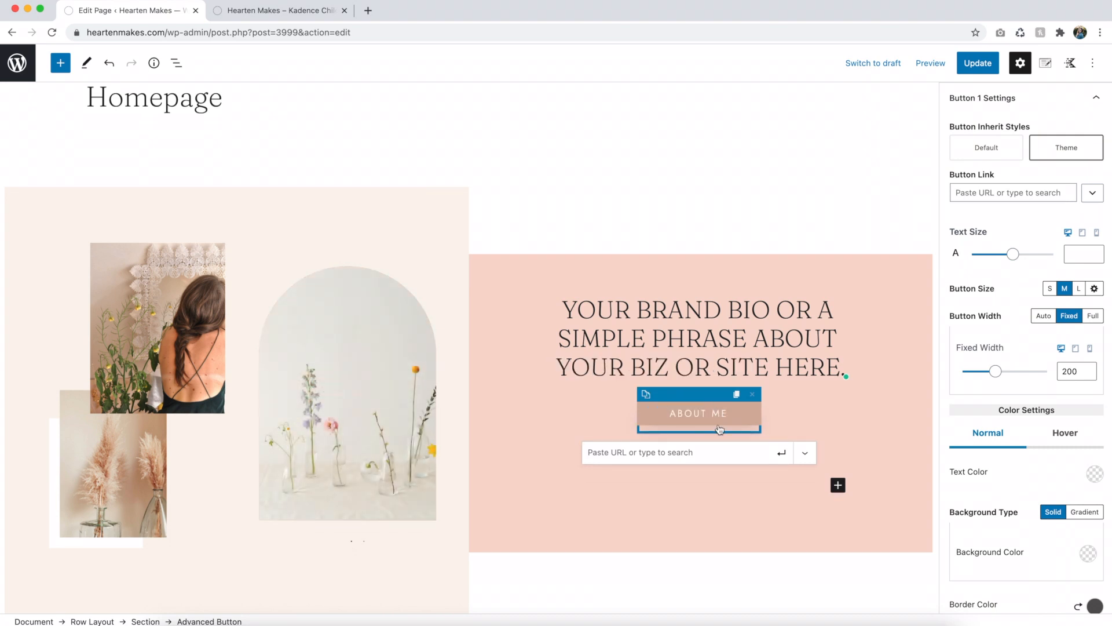
left_click(747, 418)
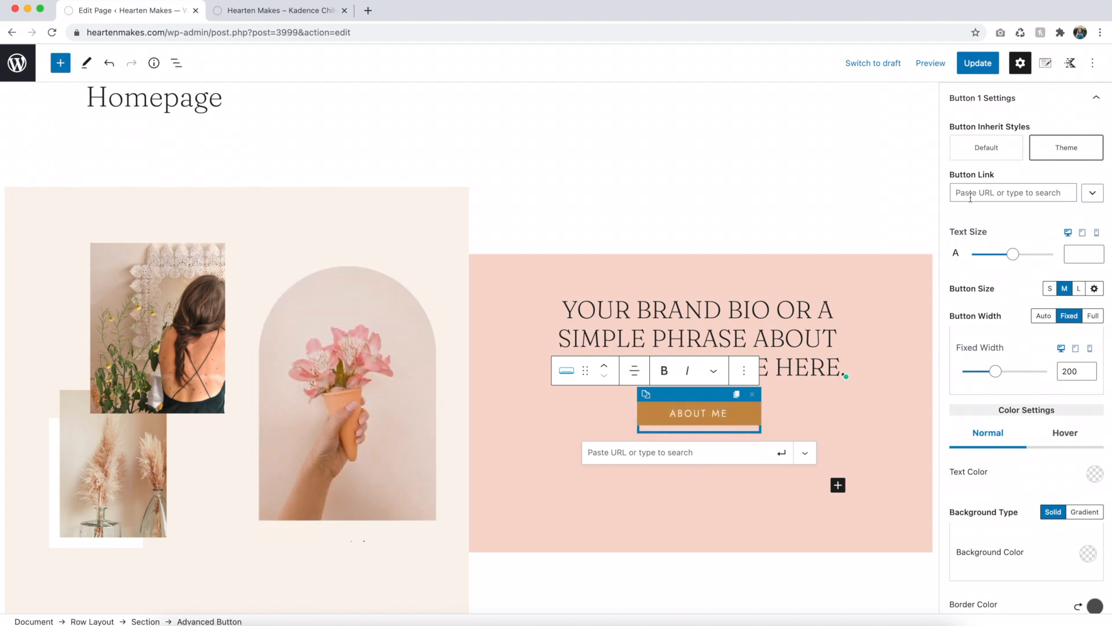
left_click(1094, 194)
left_click(1043, 192)
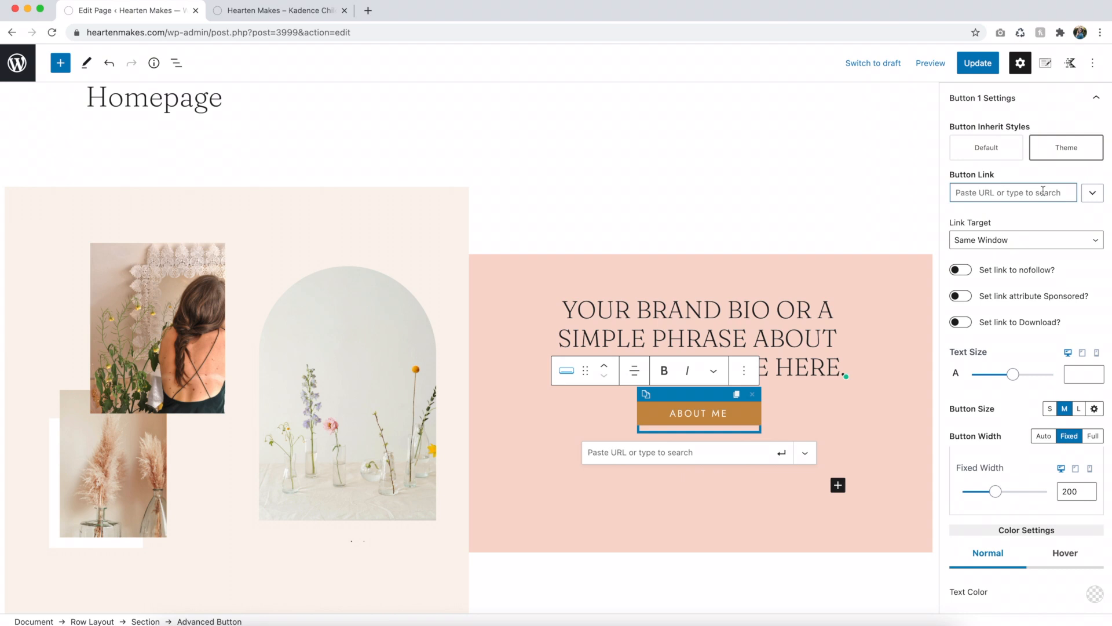
type("https:")
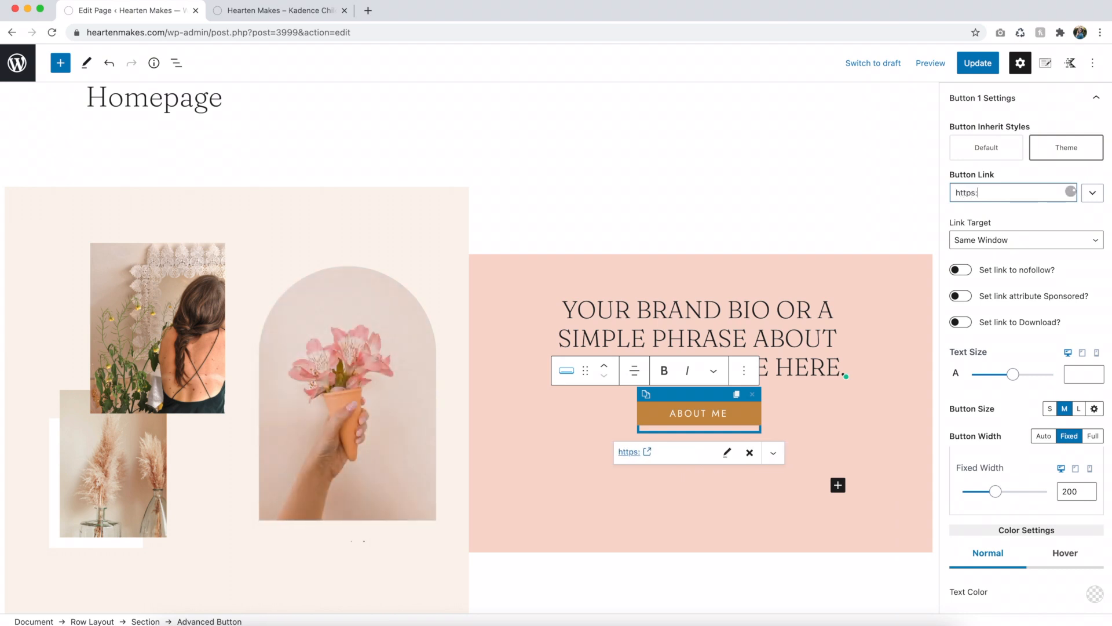
type("//heartenmakes")
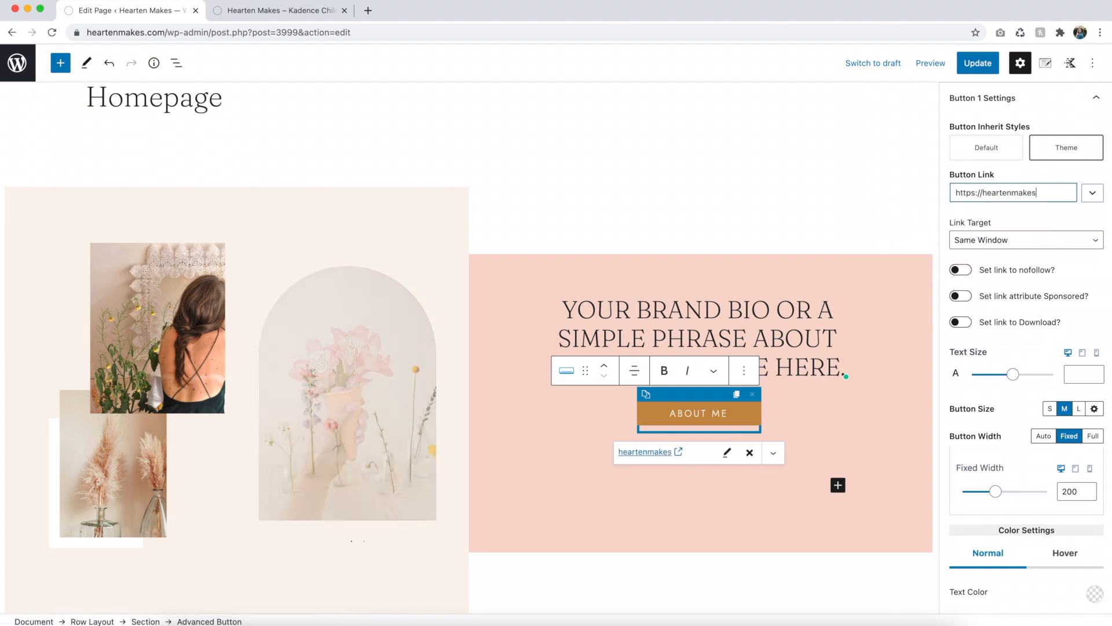
type(".com/about")
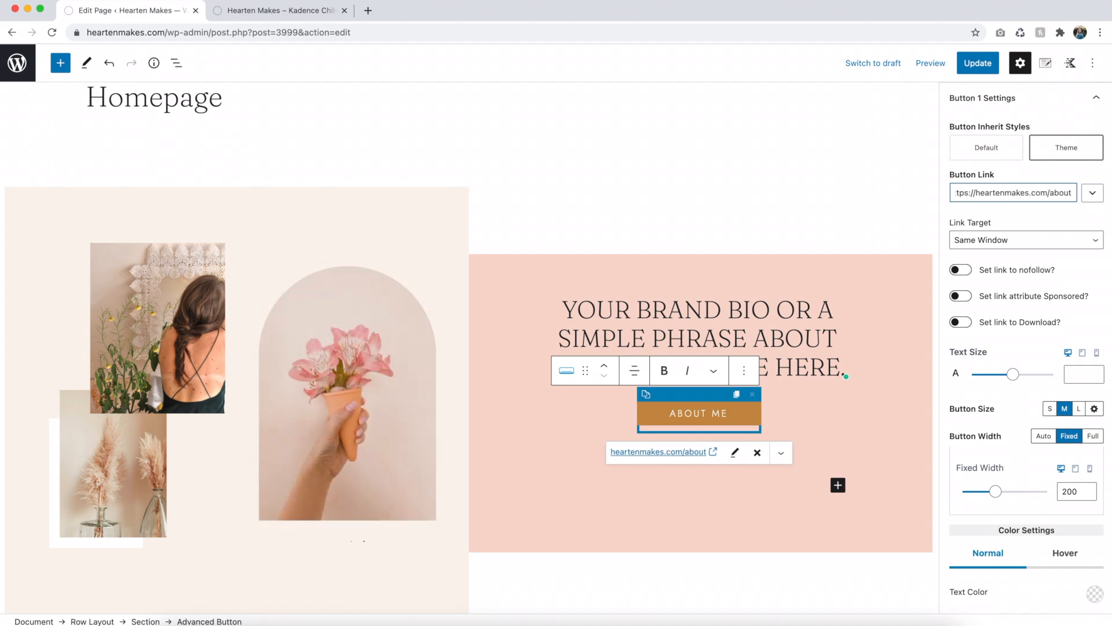
left_click(1038, 214)
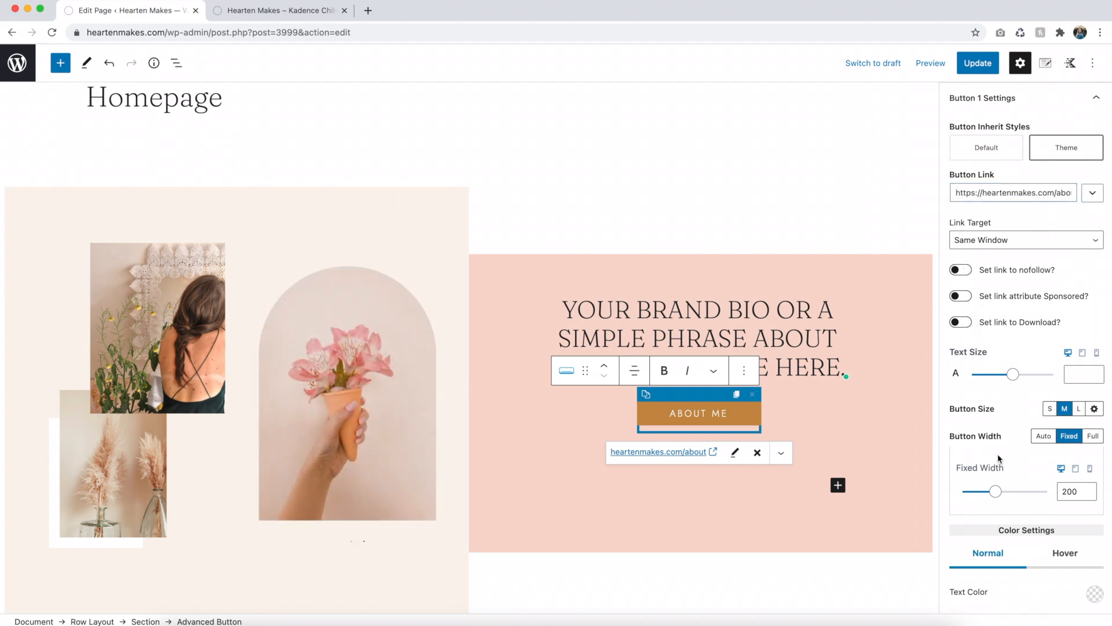
Step: Try the Default inherit style on the About Me button, and restore the Theme style
scroll(998, 453, "down", 2)
scroll(999, 454, "down", 4)
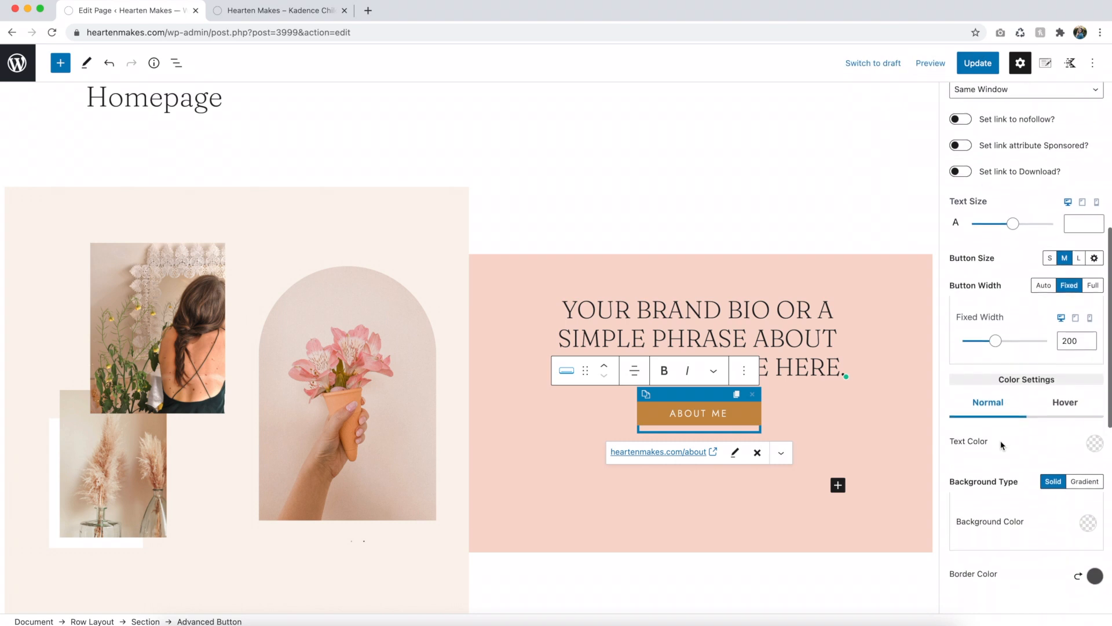
scroll(1002, 446, "up", 6)
scroll(1002, 445, "up", 5)
left_click(1004, 283)
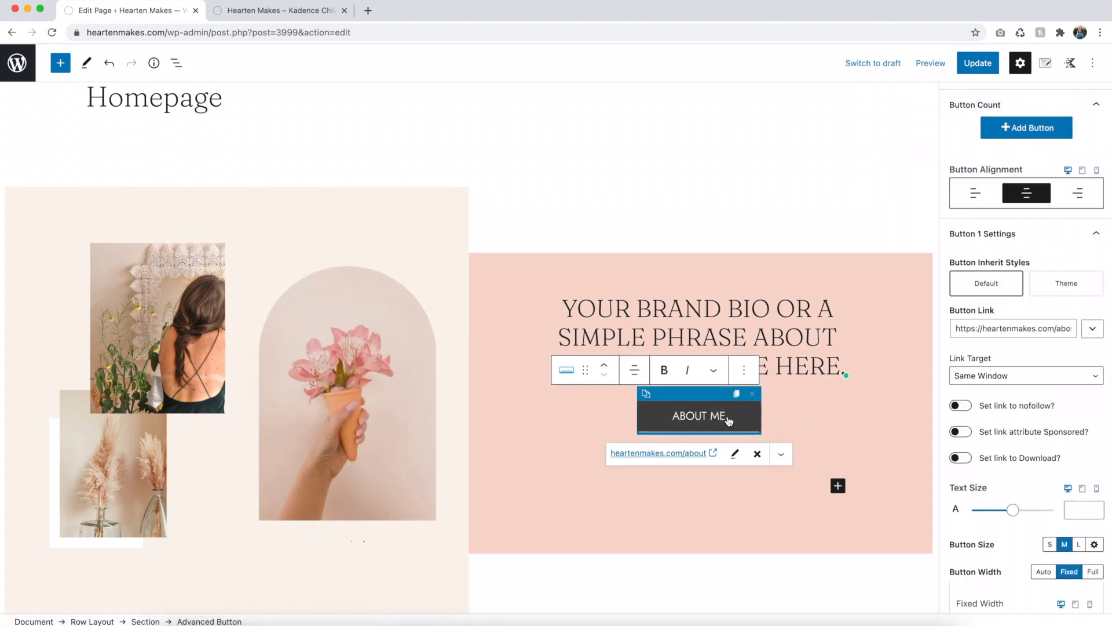
left_click(1059, 285)
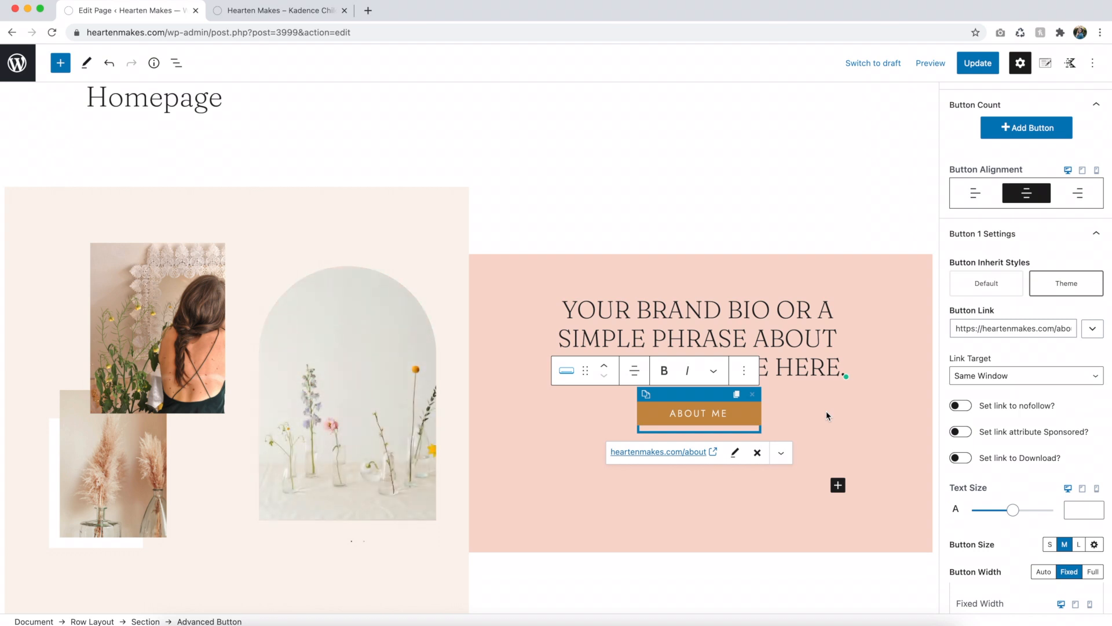
Step: Set the About Me button's text size to 12
scroll(1042, 353, "down", 2)
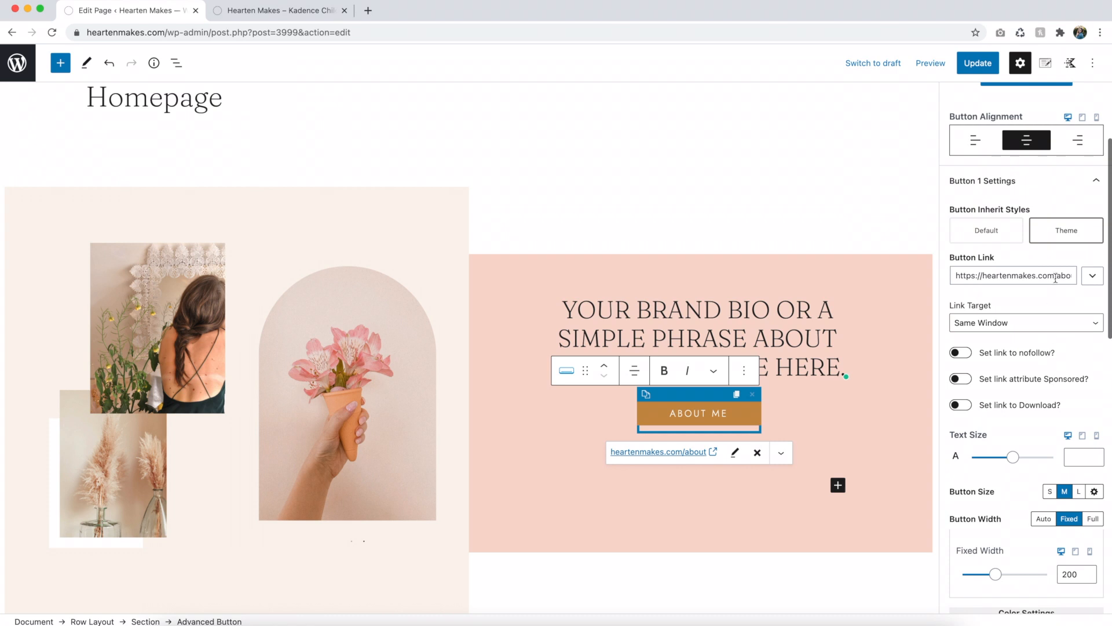
scroll(1010, 383, "down", 2)
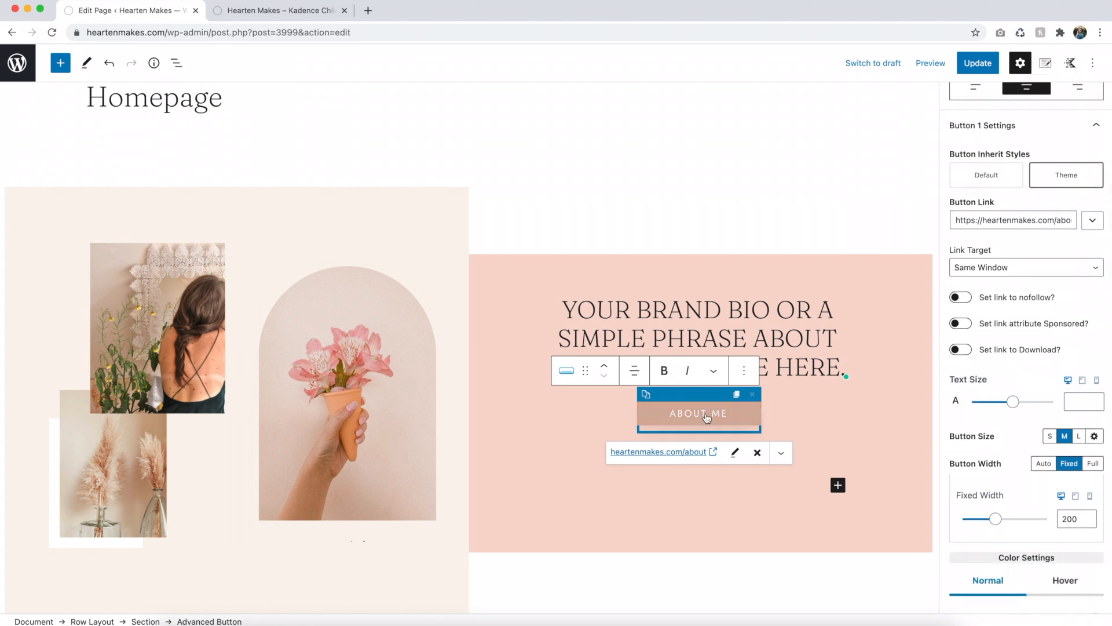
scroll(1046, 336, "down", 2)
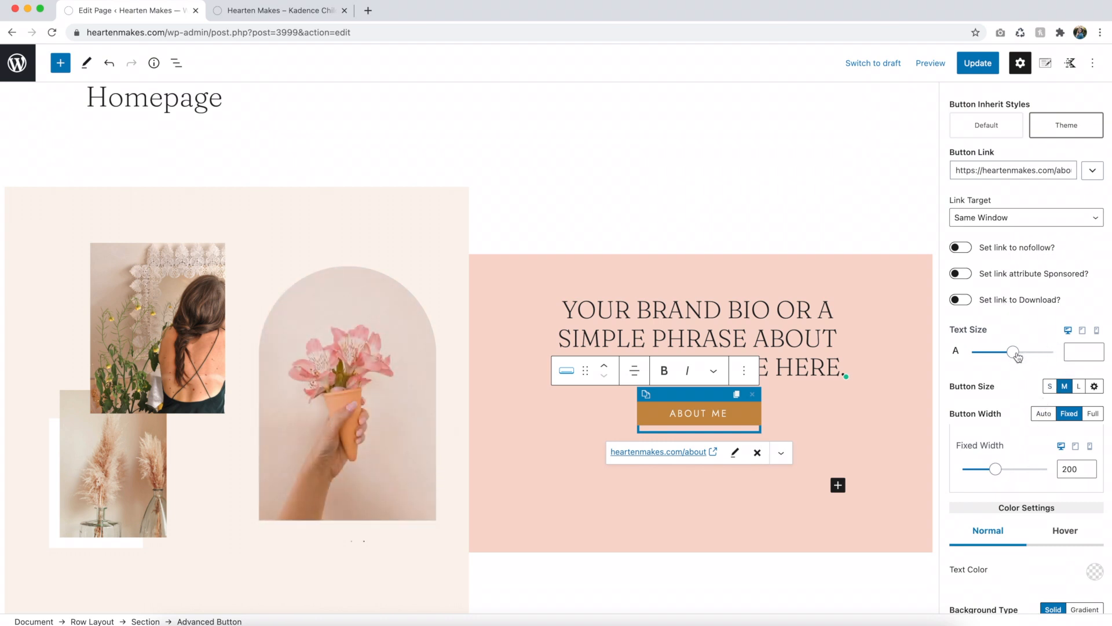
left_click(1073, 349)
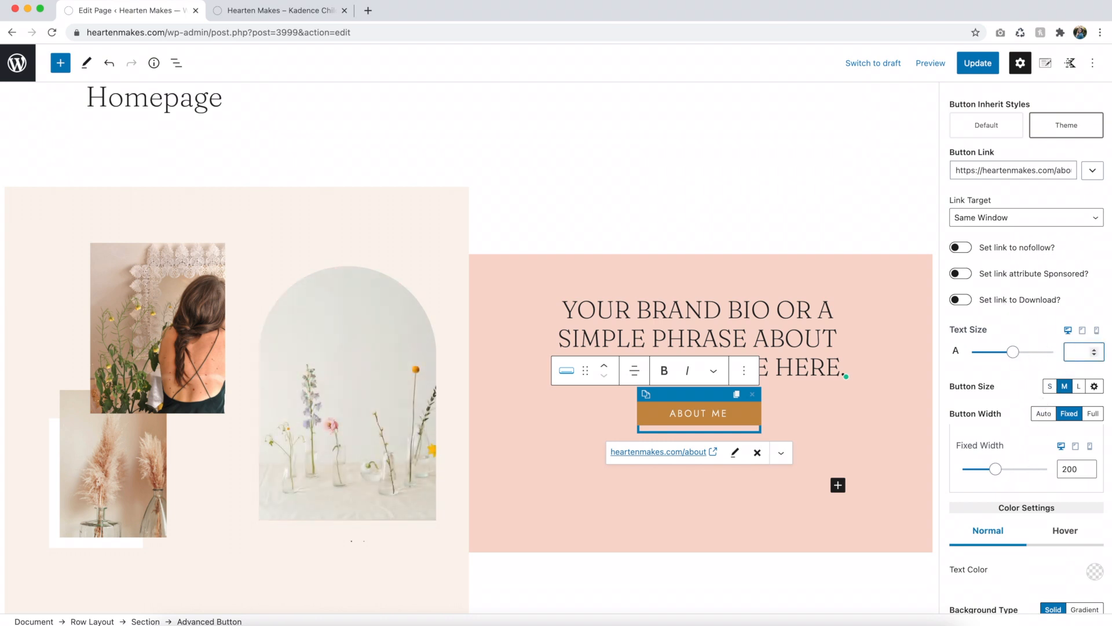
type("12")
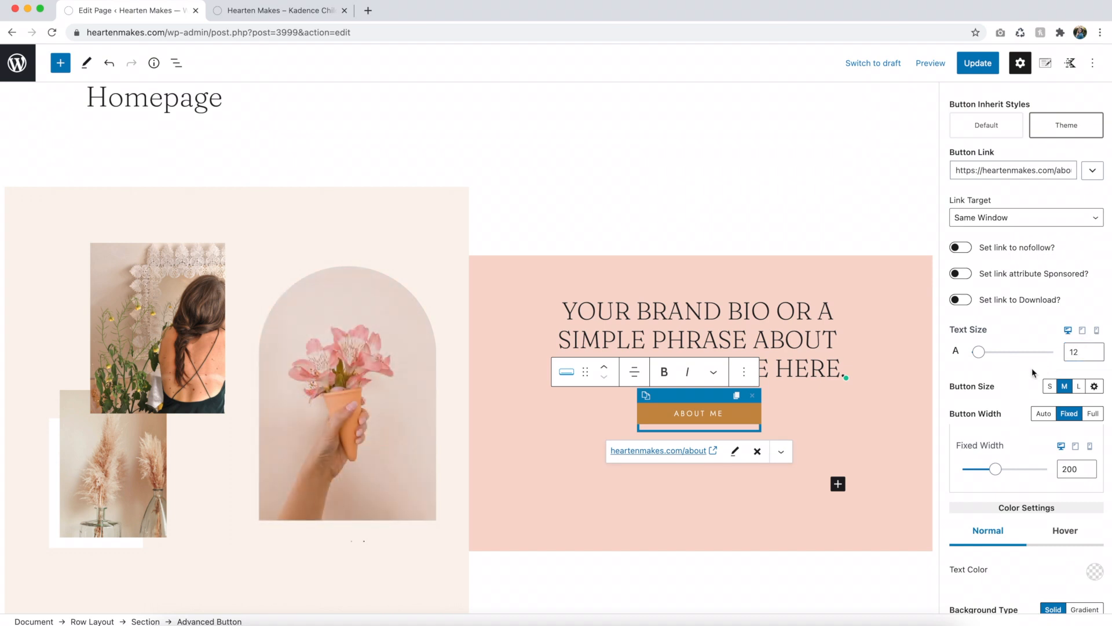
Step: Add the plain right-pointing arrow icon to the About Me button
scroll(981, 429, "down", 6)
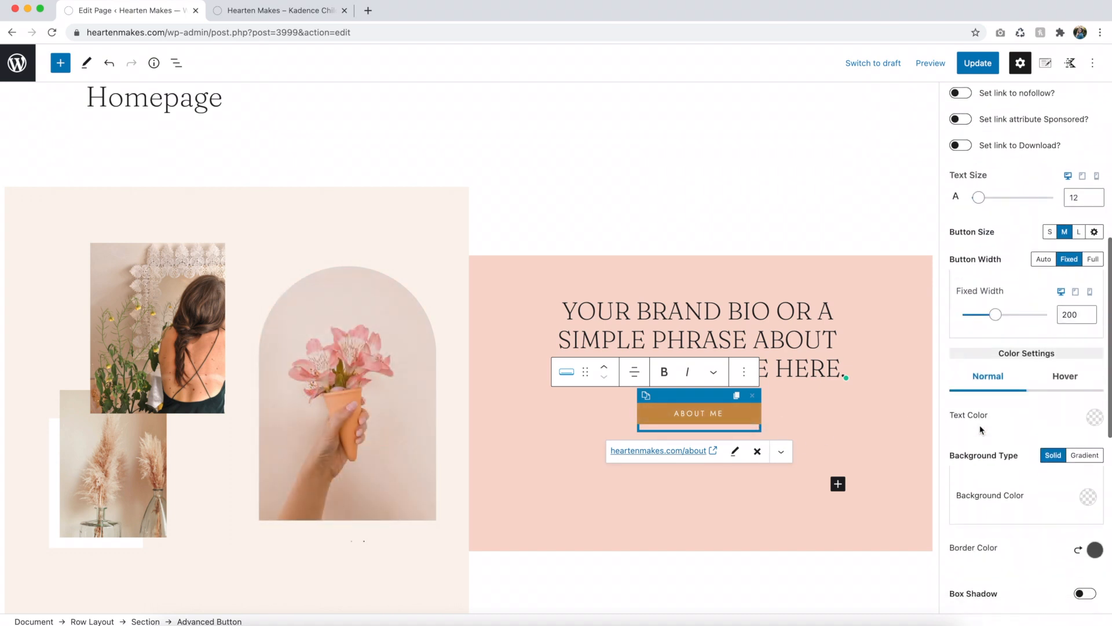
scroll(982, 428, "down", 5)
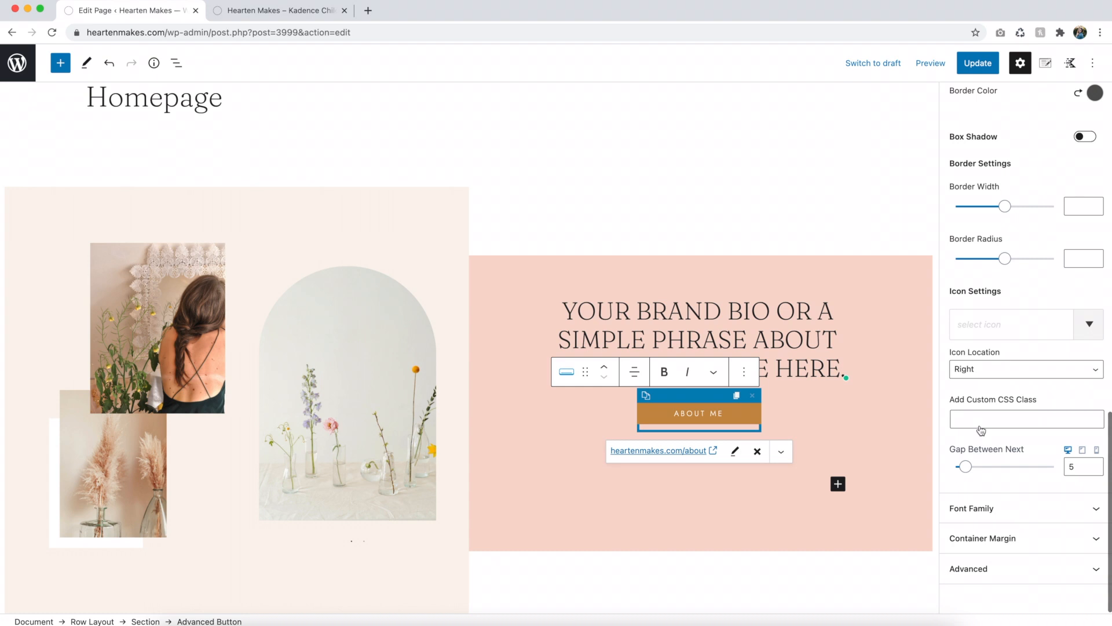
left_click(1023, 330)
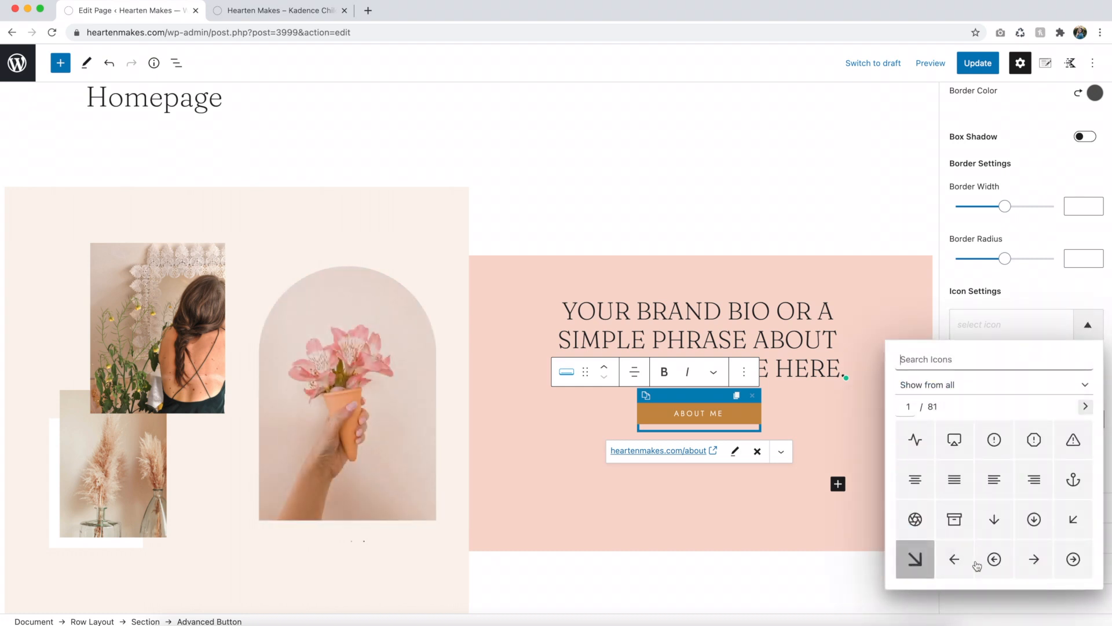
left_click(1035, 559)
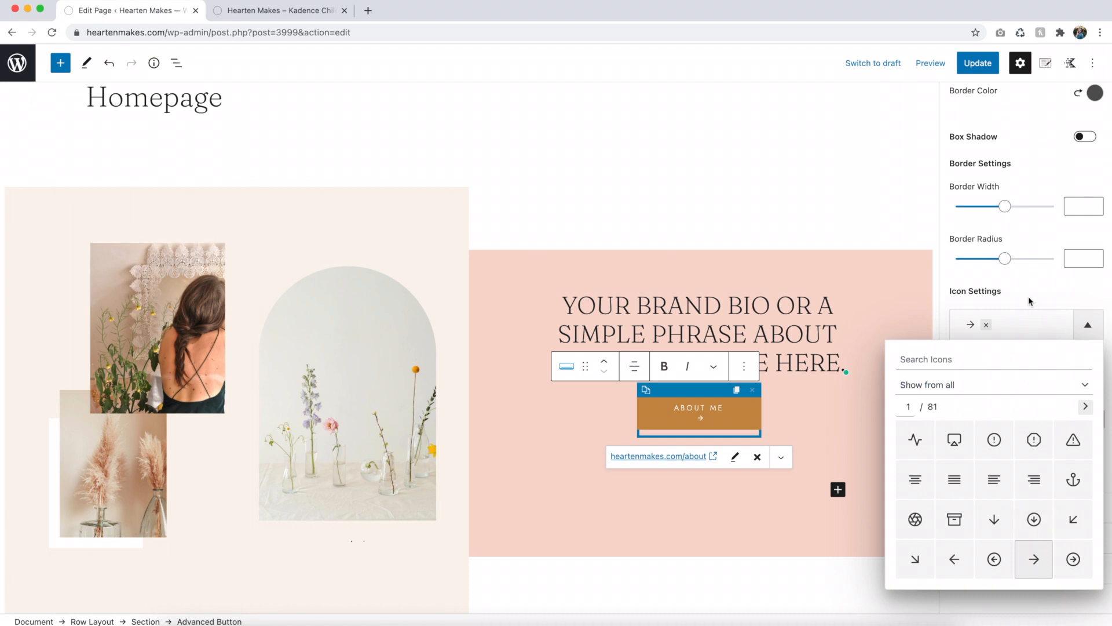
left_click(1028, 297)
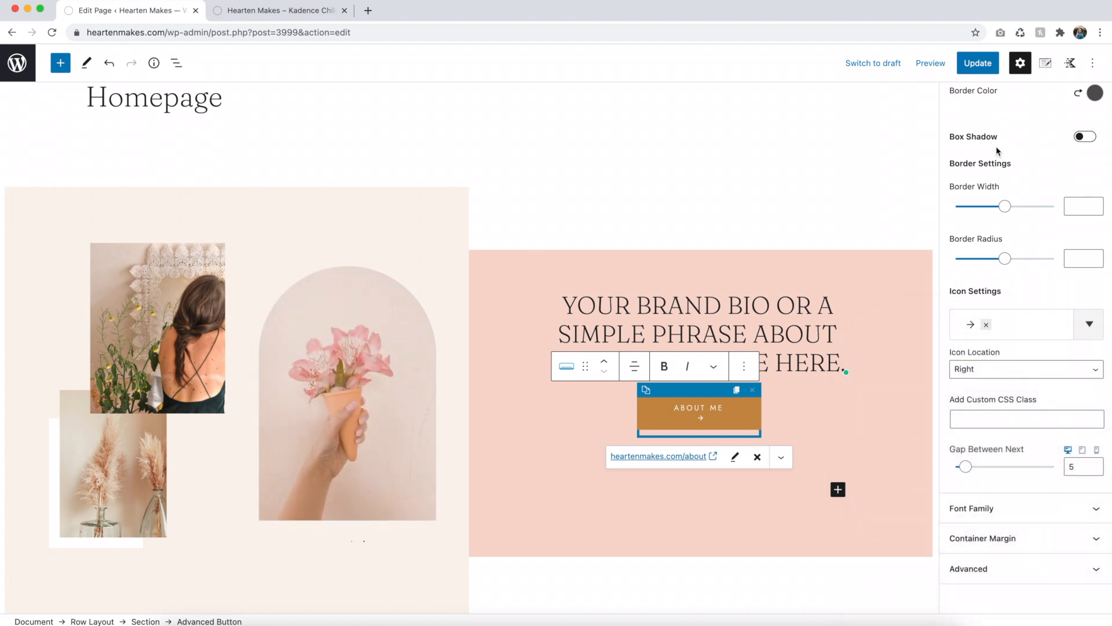
Step: Preview the Homepage in a new tab and examine its hero section
left_click(931, 68)
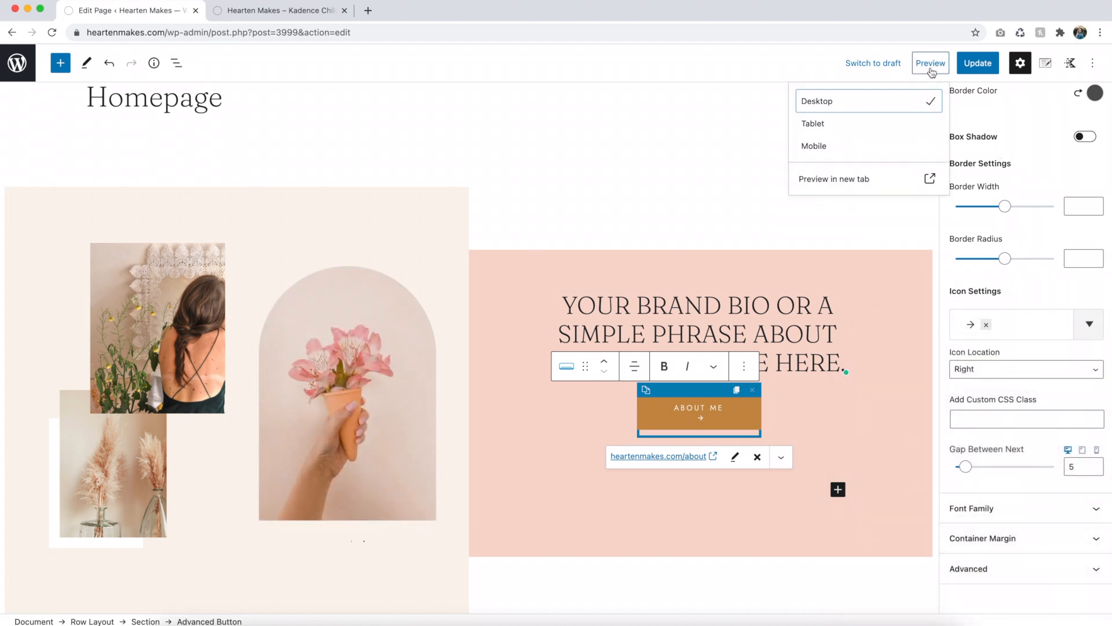
left_click(844, 177)
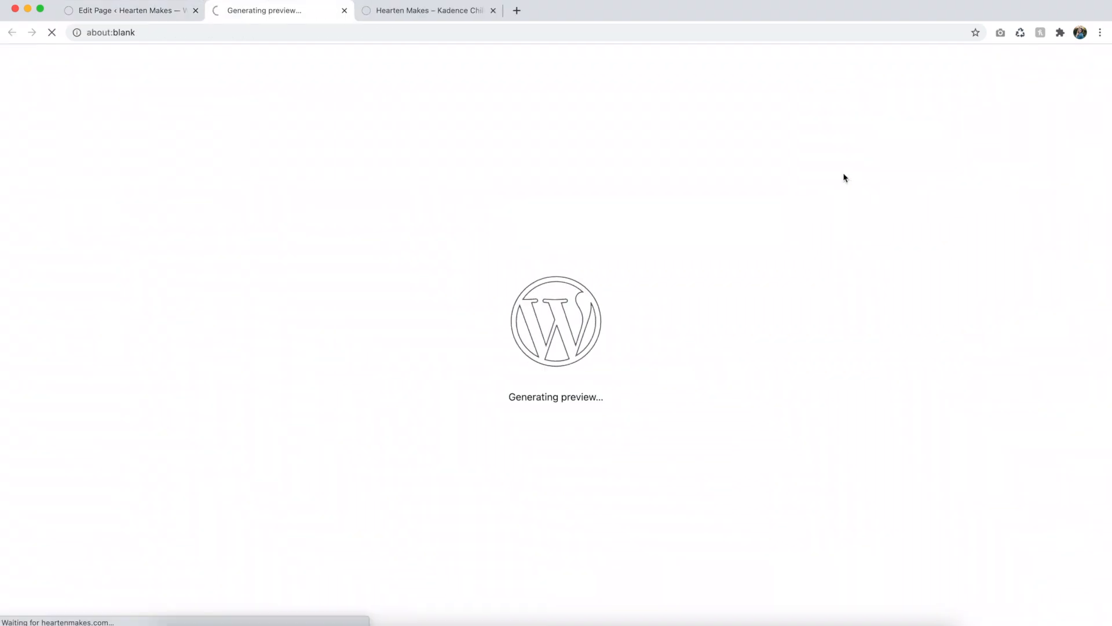
scroll(616, 303, "down", 2)
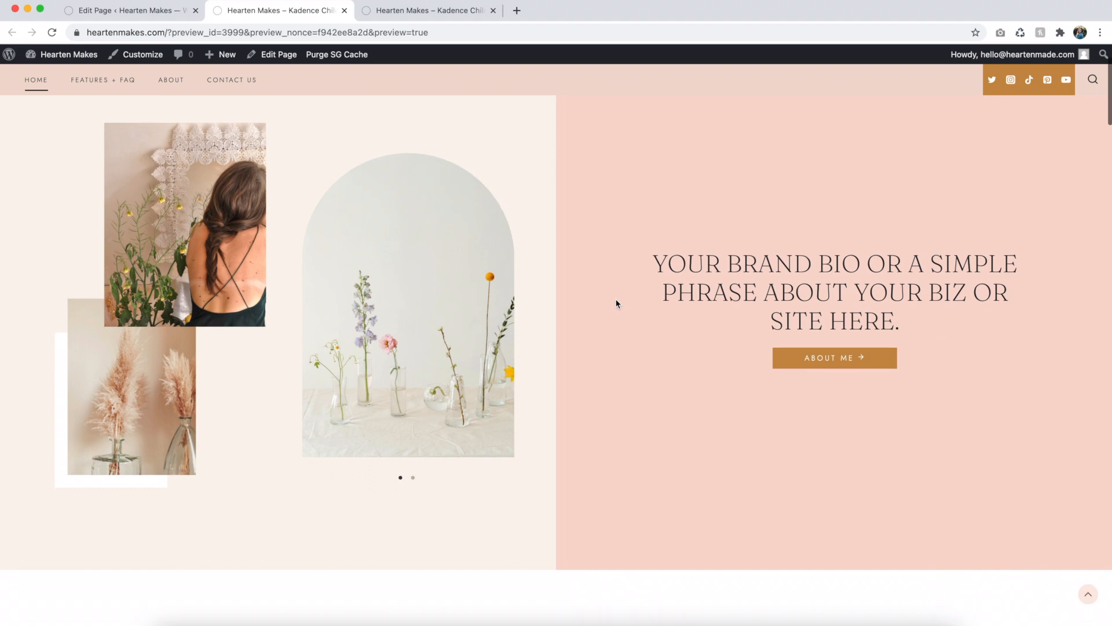
Step: Show the second slide of the hero's image slider in the preview and look over the hero and site header
scroll(616, 303, "up", 1)
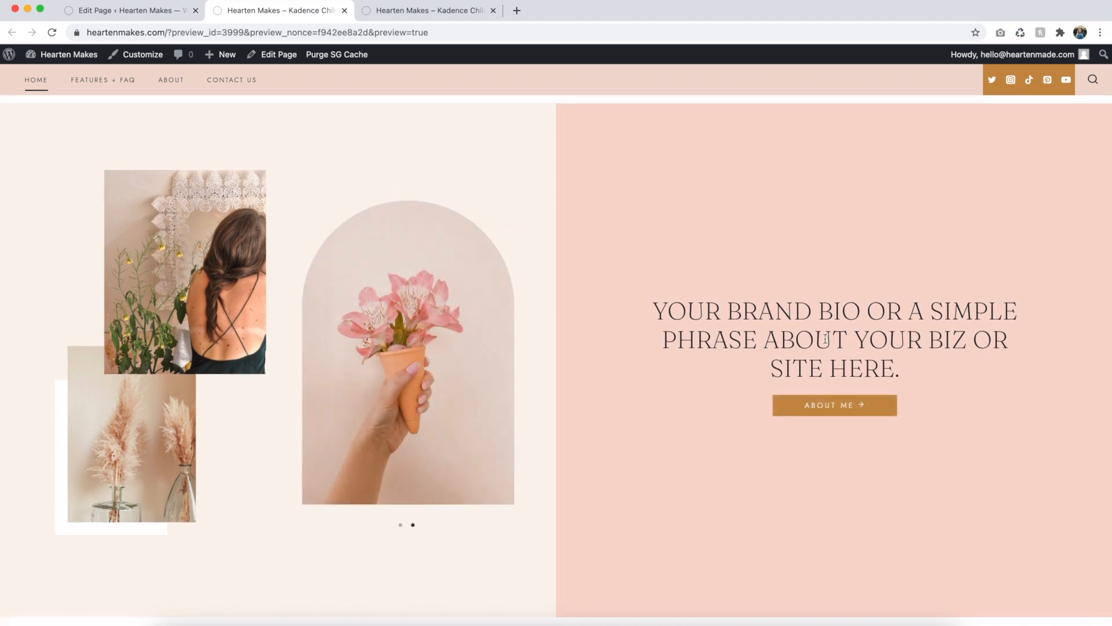
left_click(413, 526)
scroll(626, 377, "up", 1)
scroll(627, 377, "down", 1)
scroll(627, 381, "down", 1)
scroll(627, 380, "up", 2)
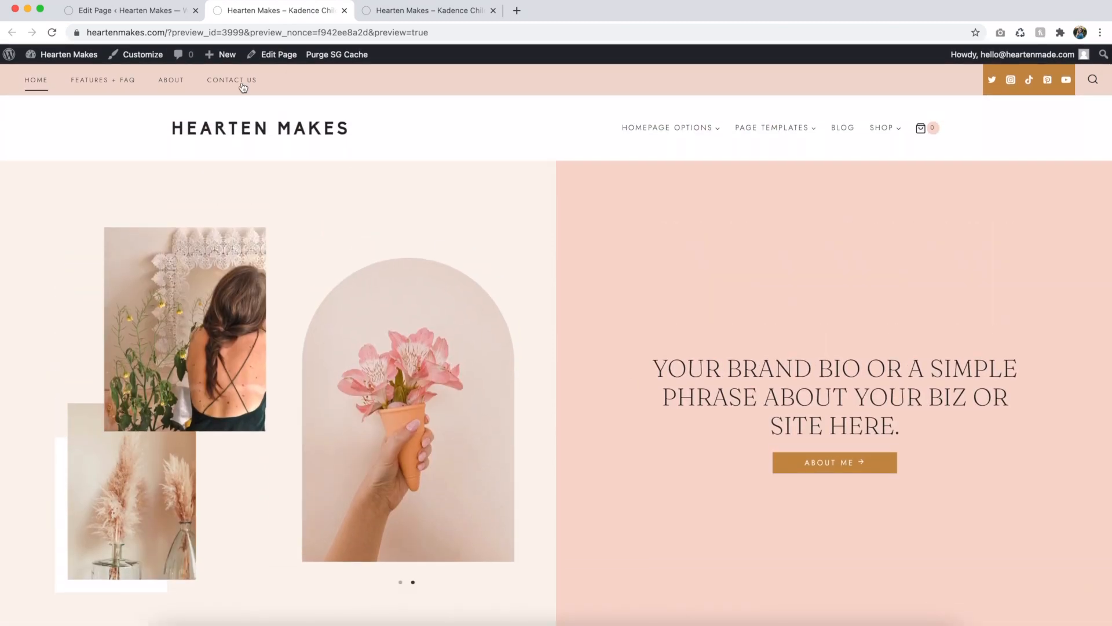
Step: Return to the Homepage editor and select the row layout that holds the About Daze section
left_click(154, 11)
scroll(392, 169, "down", 5)
scroll(391, 168, "down", 5)
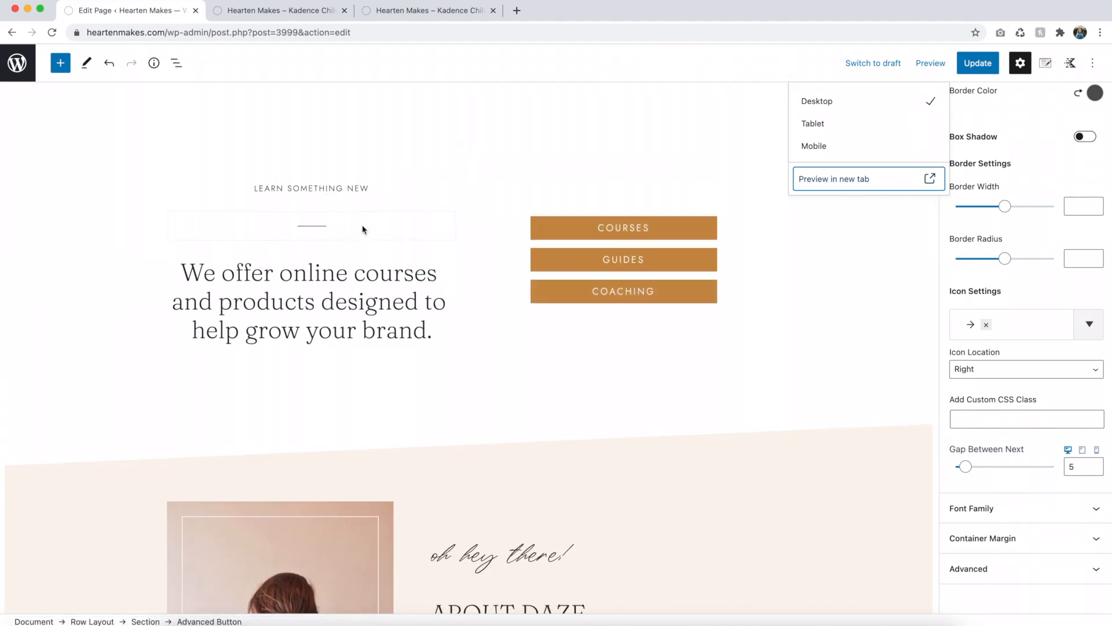
scroll(364, 229, "down", 4)
left_click(720, 285)
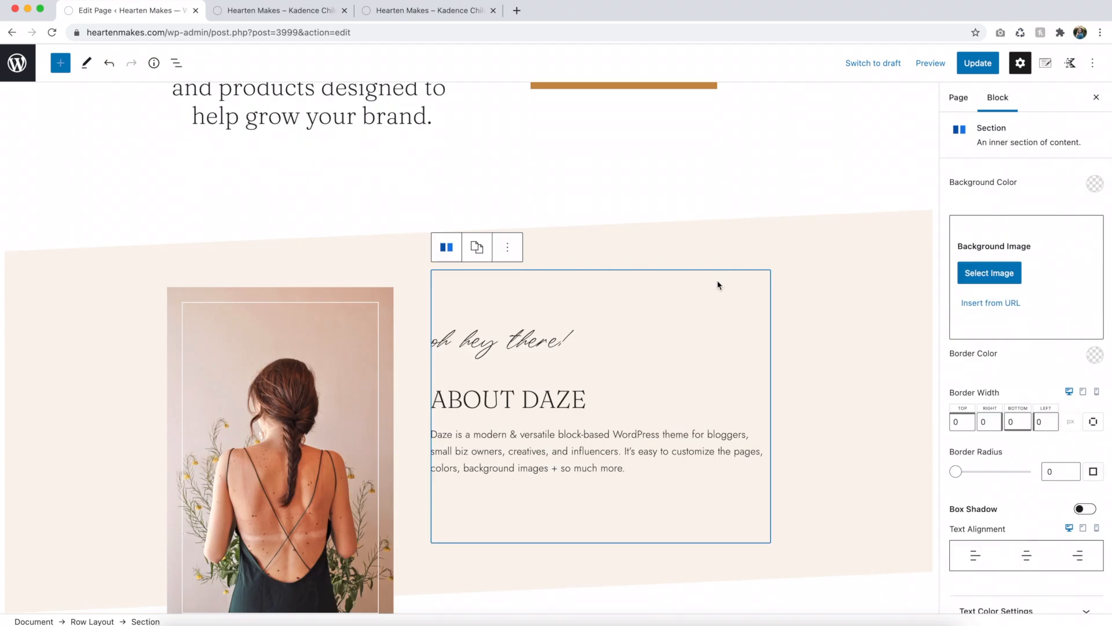
left_click(786, 255)
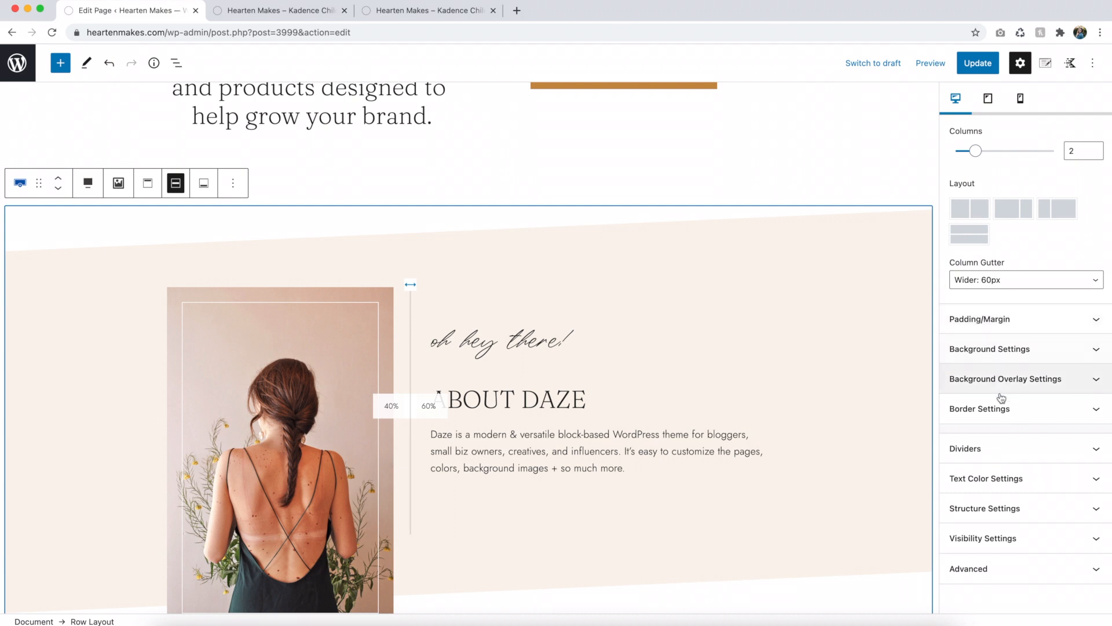
Step: Examine the About Daze row's padding and margin settings and its image, slider and video background options, returning to the image background
left_click(996, 325)
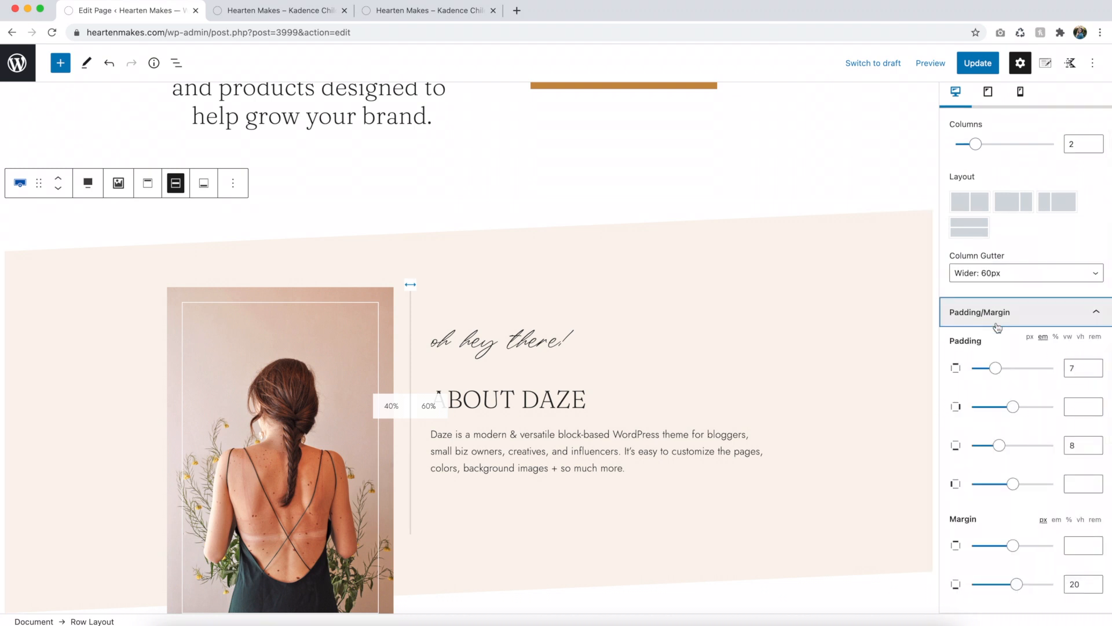
left_click(996, 326)
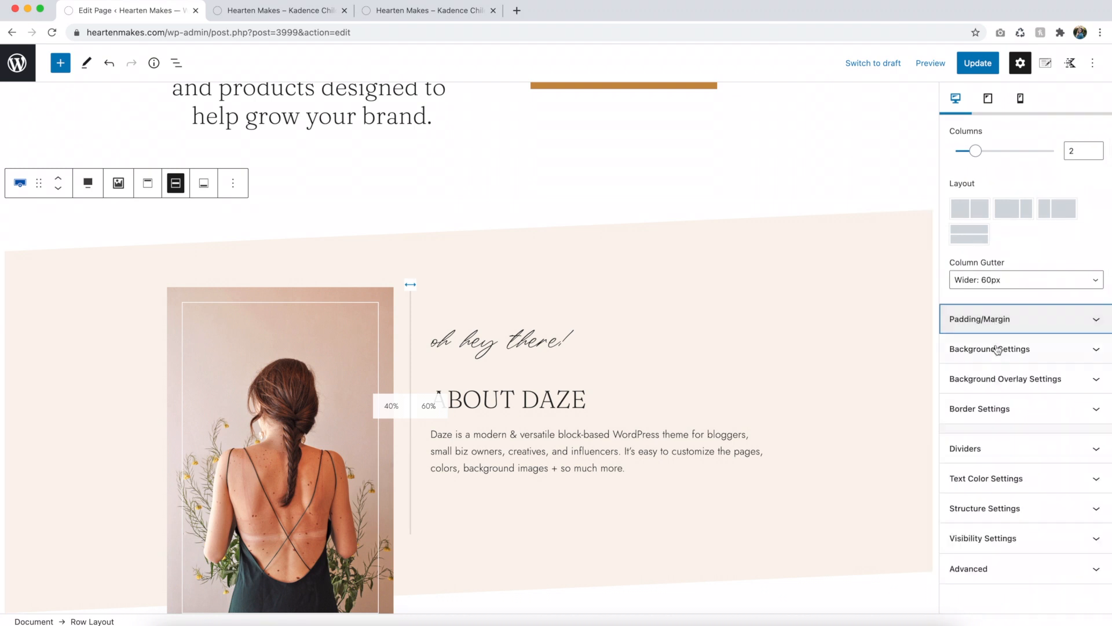
left_click(997, 351)
scroll(1037, 422, "down", 3)
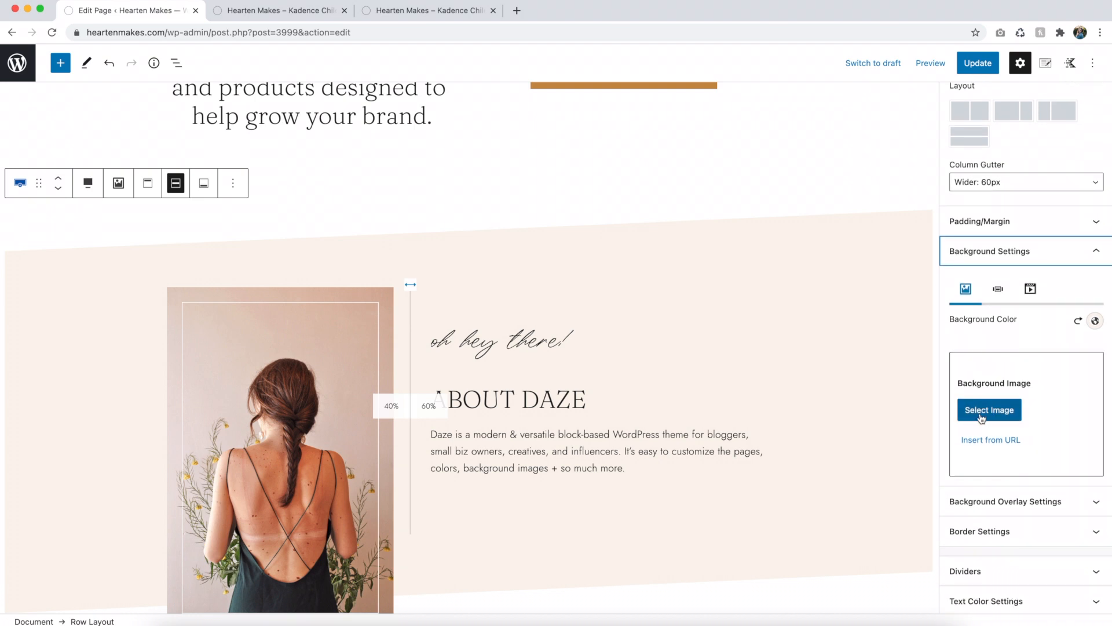
left_click(997, 296)
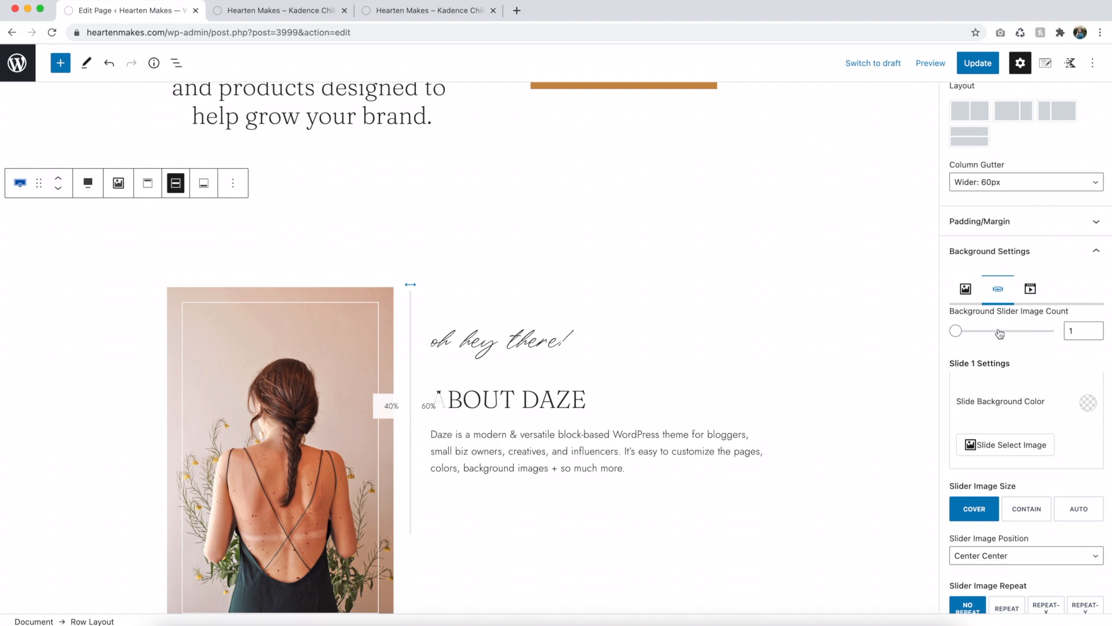
left_click(1030, 290)
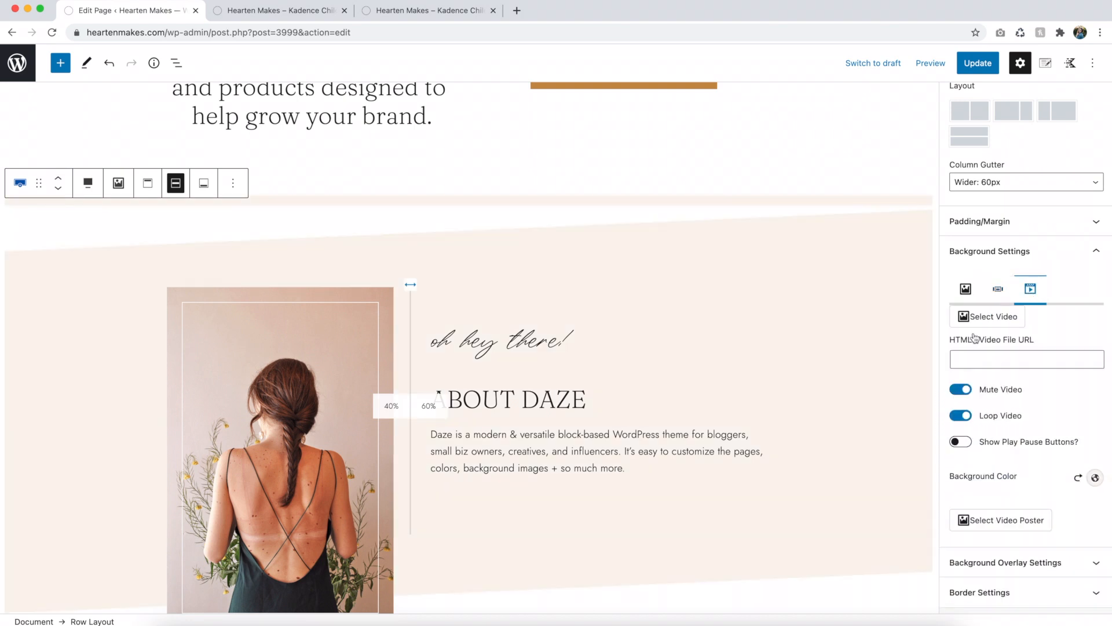
left_click(966, 290)
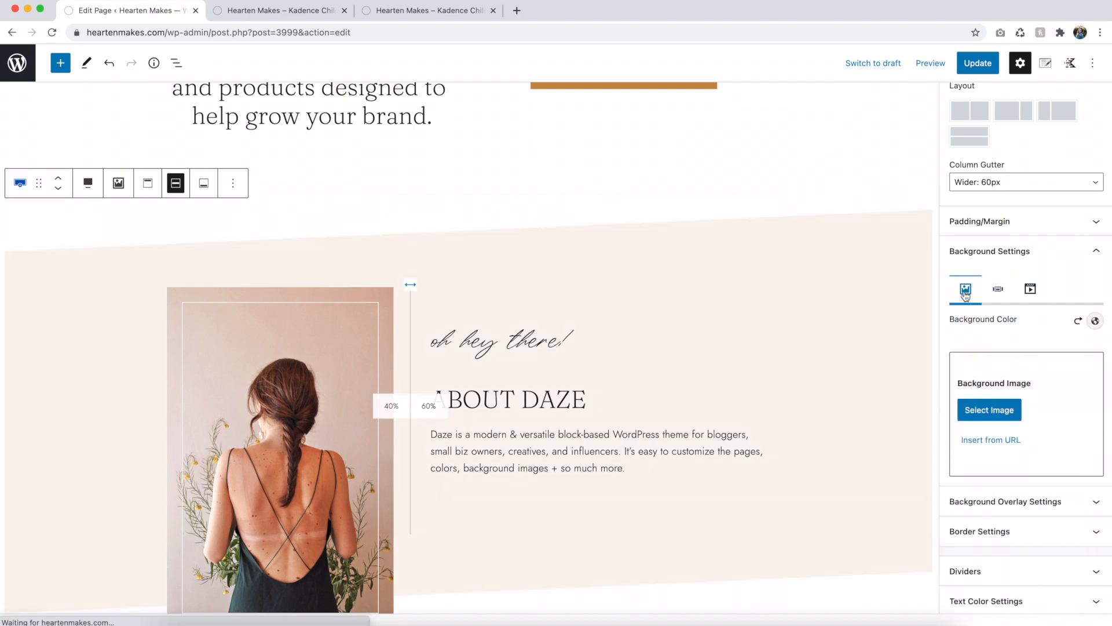
scroll(849, 384, "down", 1)
scroll(1023, 411, "down", 3)
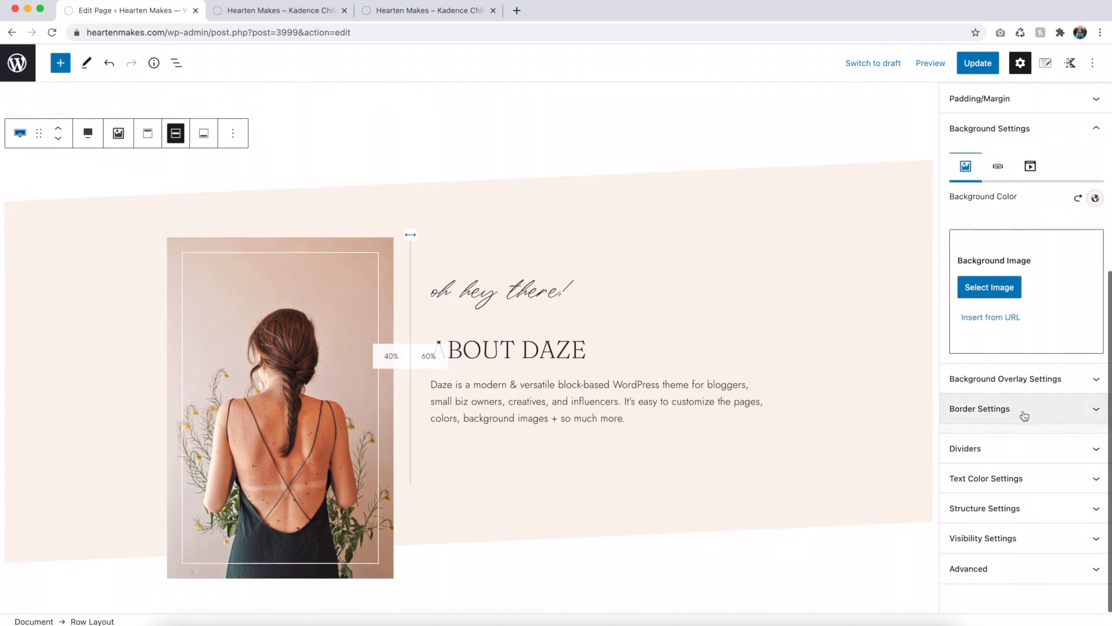
Step: Set the About Daze row's background color to the palette pink F1DBD1
left_click(1095, 198)
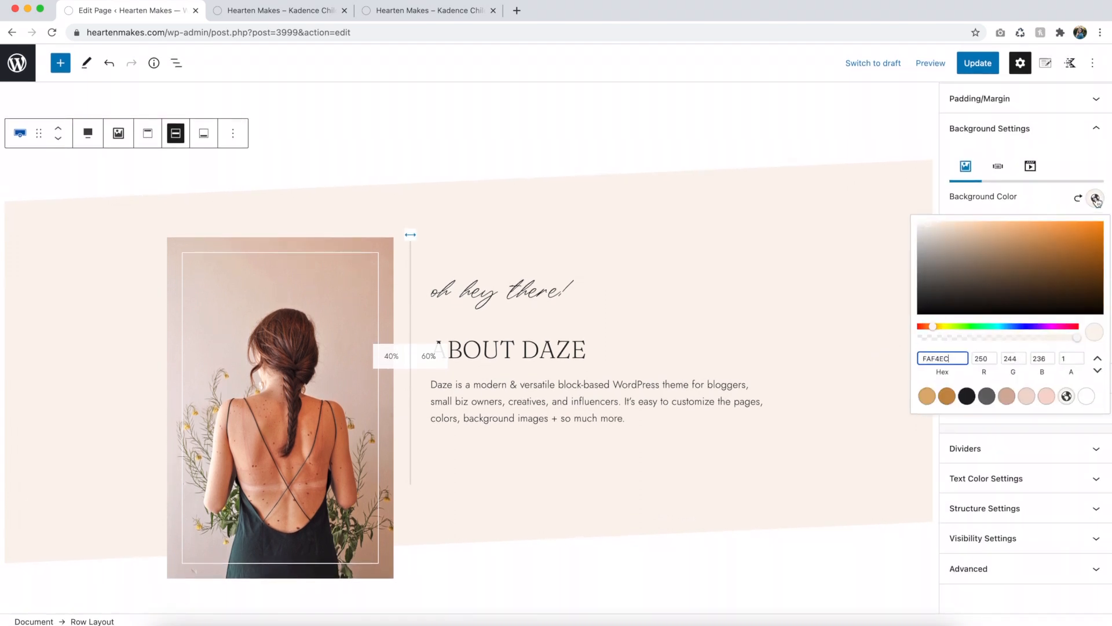
left_click(1026, 396)
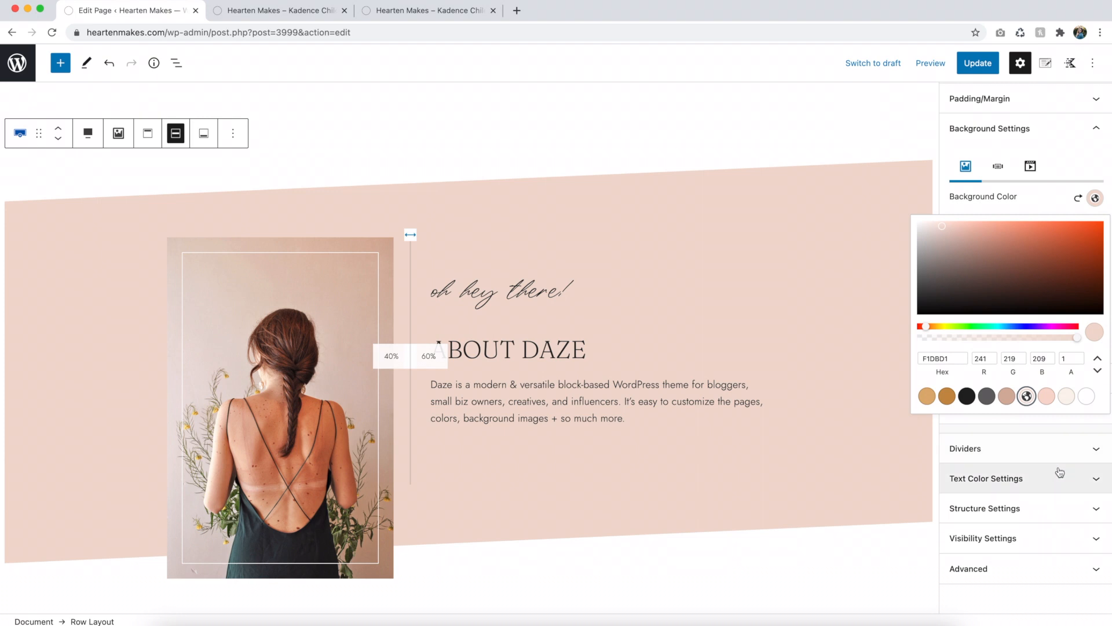
left_click(1077, 432)
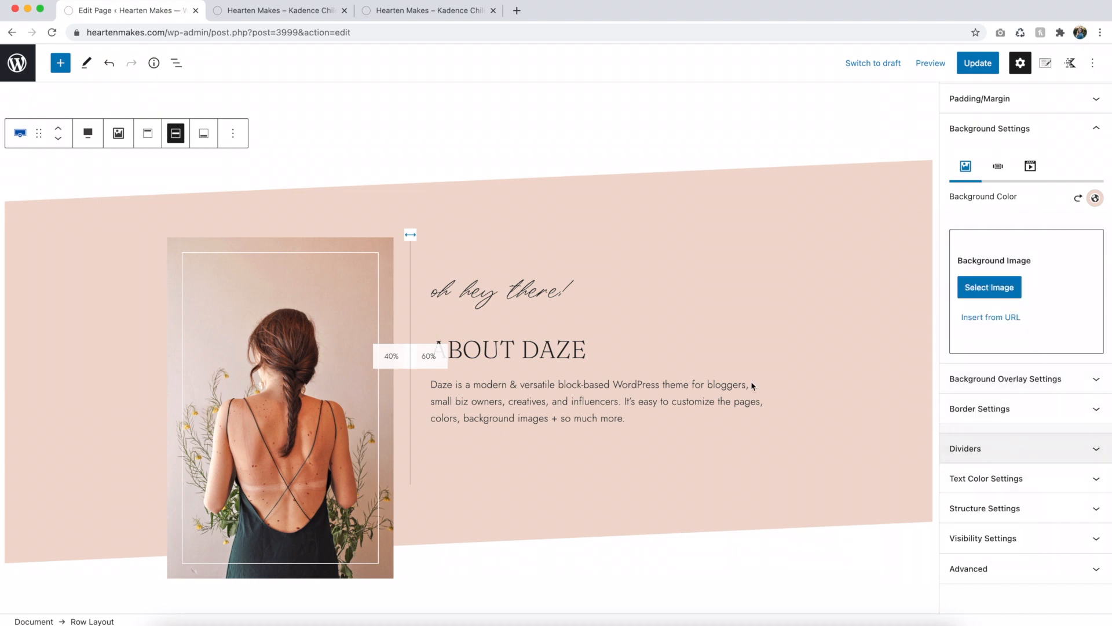
Step: Try V-shaped and arched bottom dividers on the About Daze row, and choose the solid wave whose crest is at its left
left_click(1061, 450)
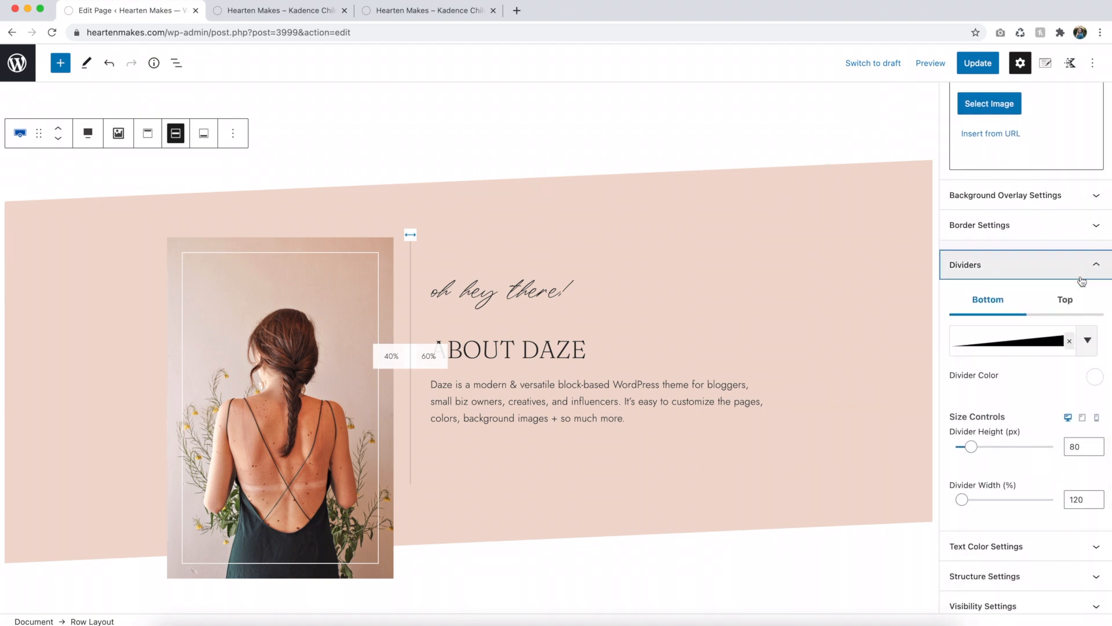
left_click(1034, 345)
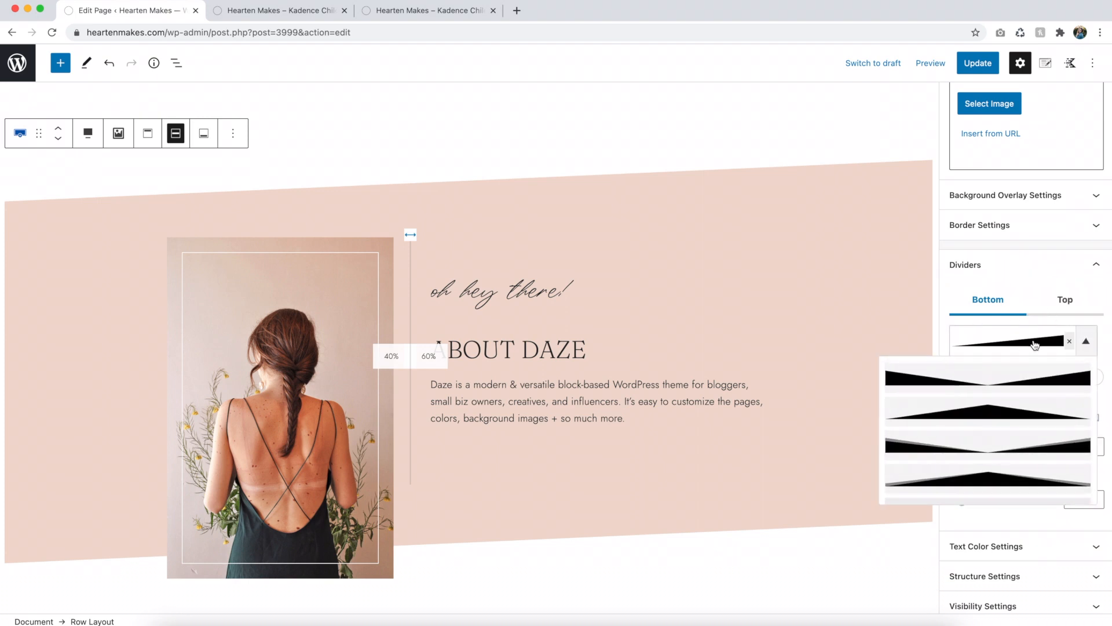
left_click(1011, 381)
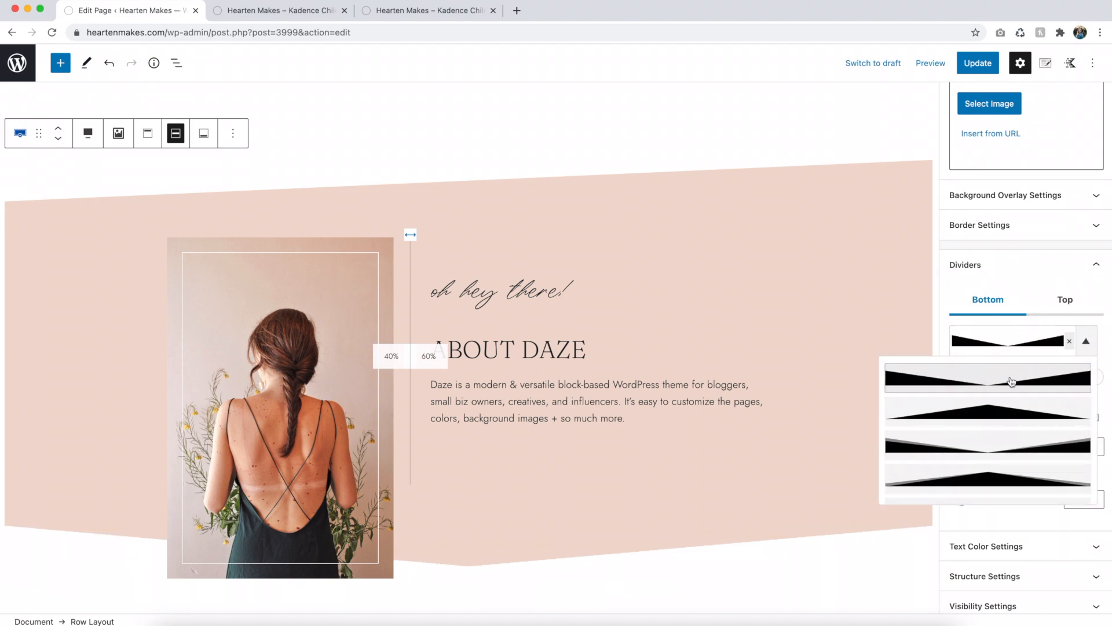
scroll(1013, 442, "down", 2)
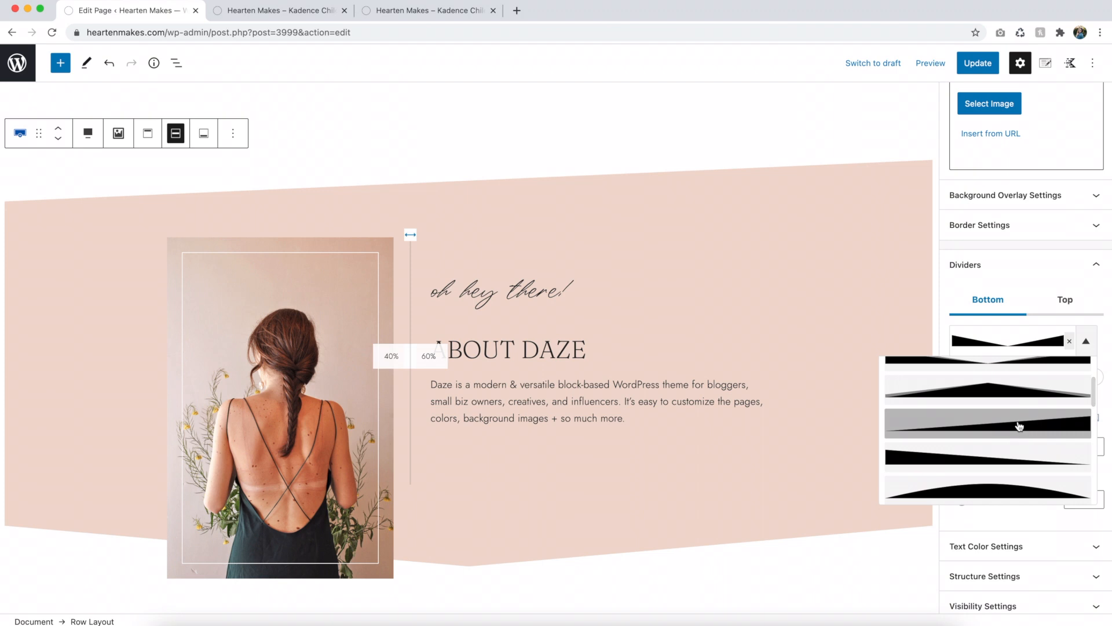
left_click(1019, 426)
scroll(1020, 426, "down", 2)
left_click(1019, 426)
scroll(1020, 425, "down", 5)
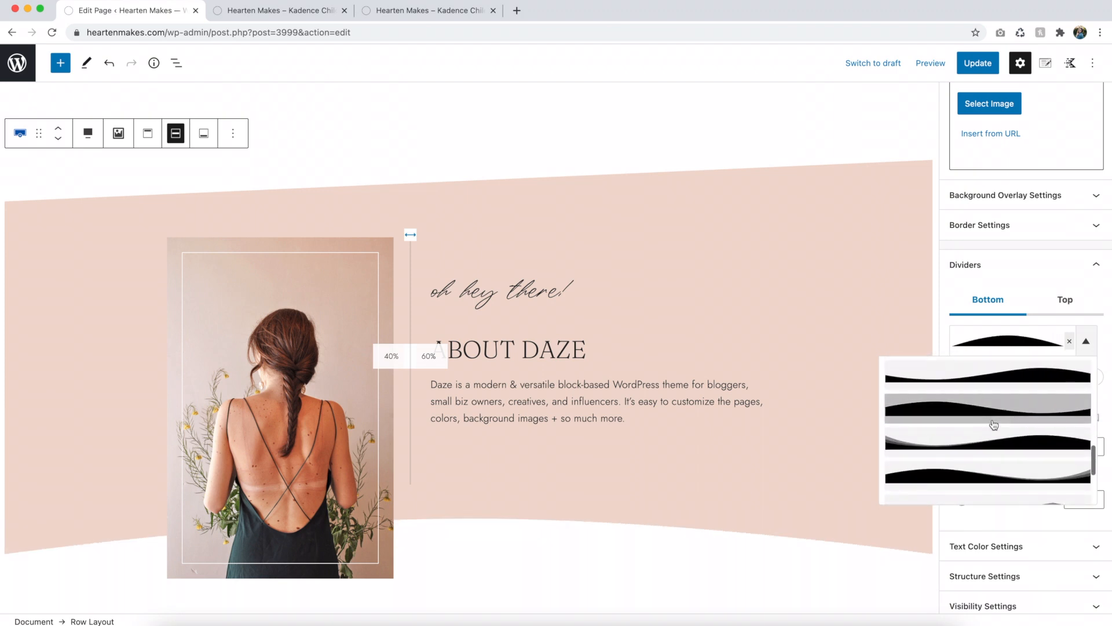
left_click(1009, 425)
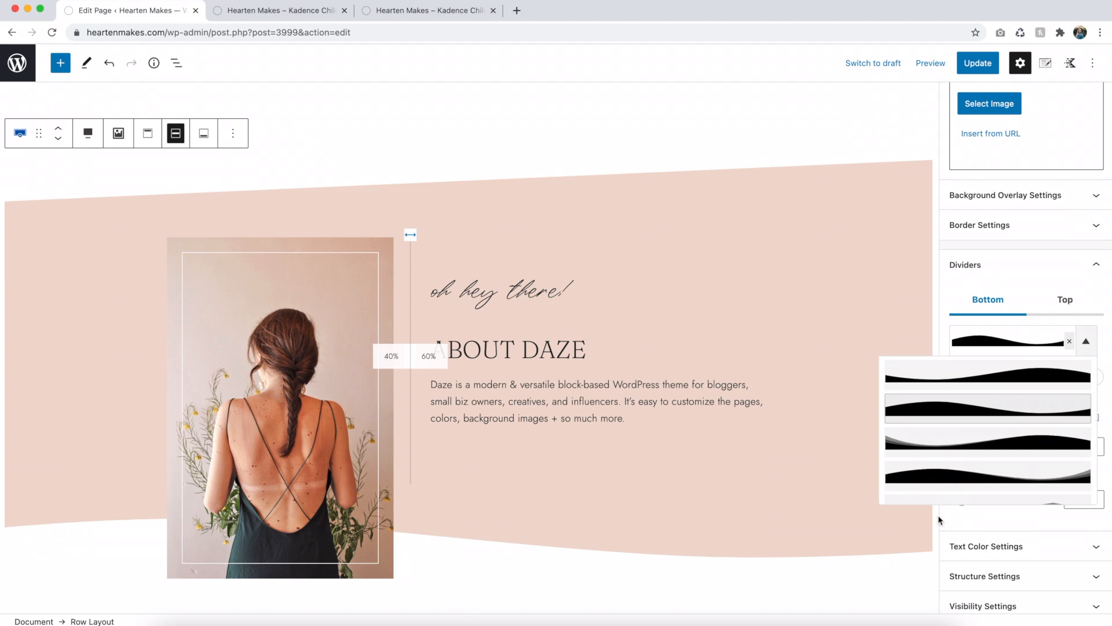
scroll(1052, 440, "down", 3)
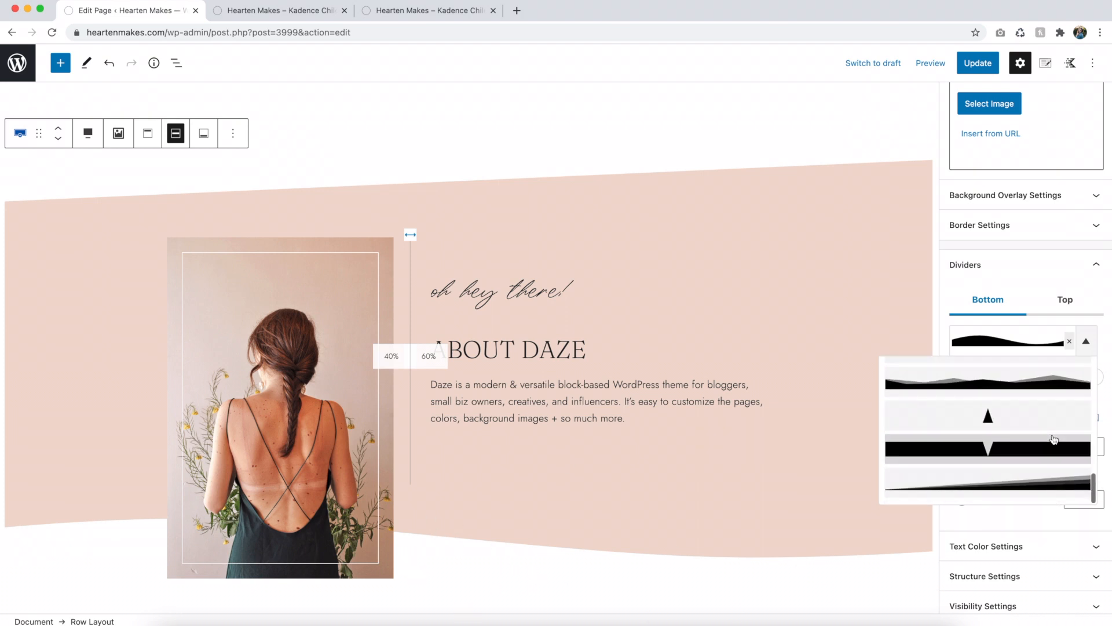
scroll(808, 467, "up", 1)
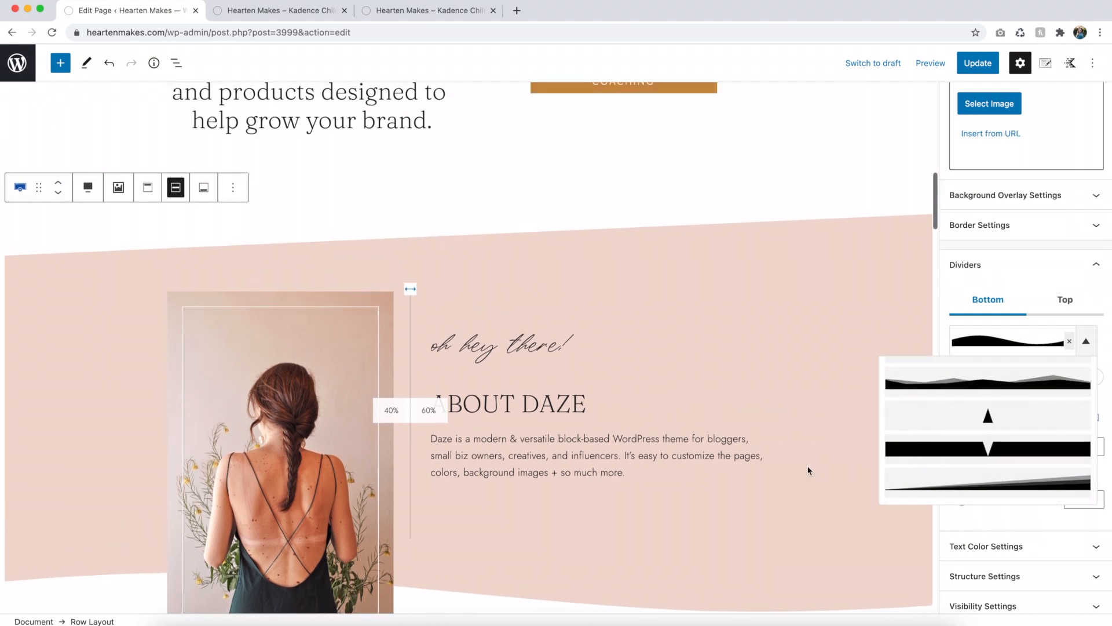
Step: Try one wave as the About Daze row's top divider, and choose the reversed wave that makes the edge fall from left to right
left_click(1065, 300)
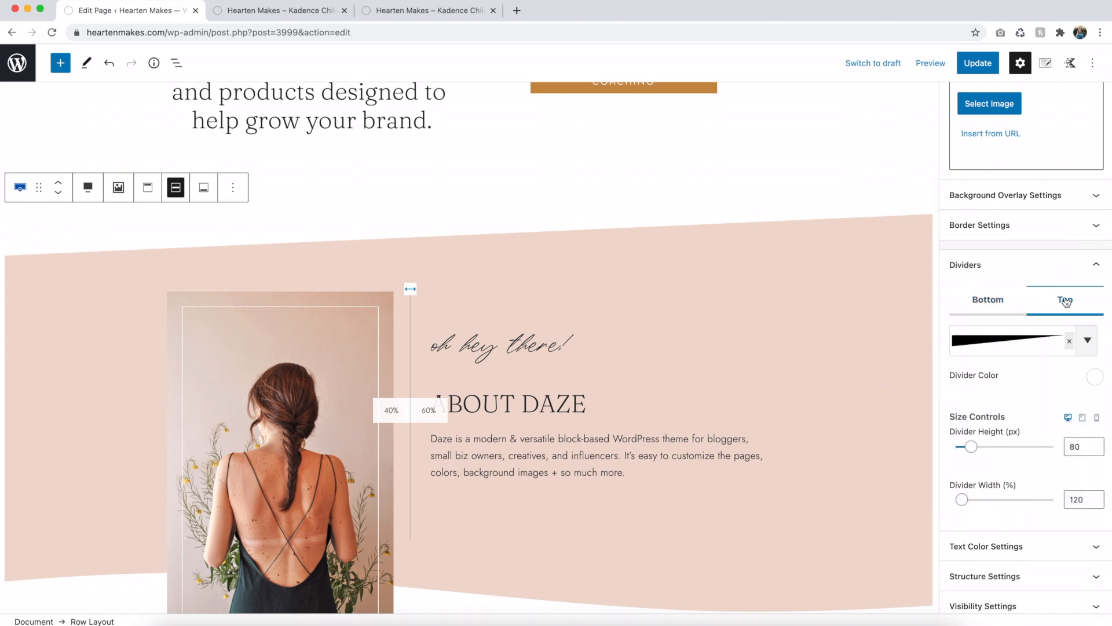
left_click(1006, 347)
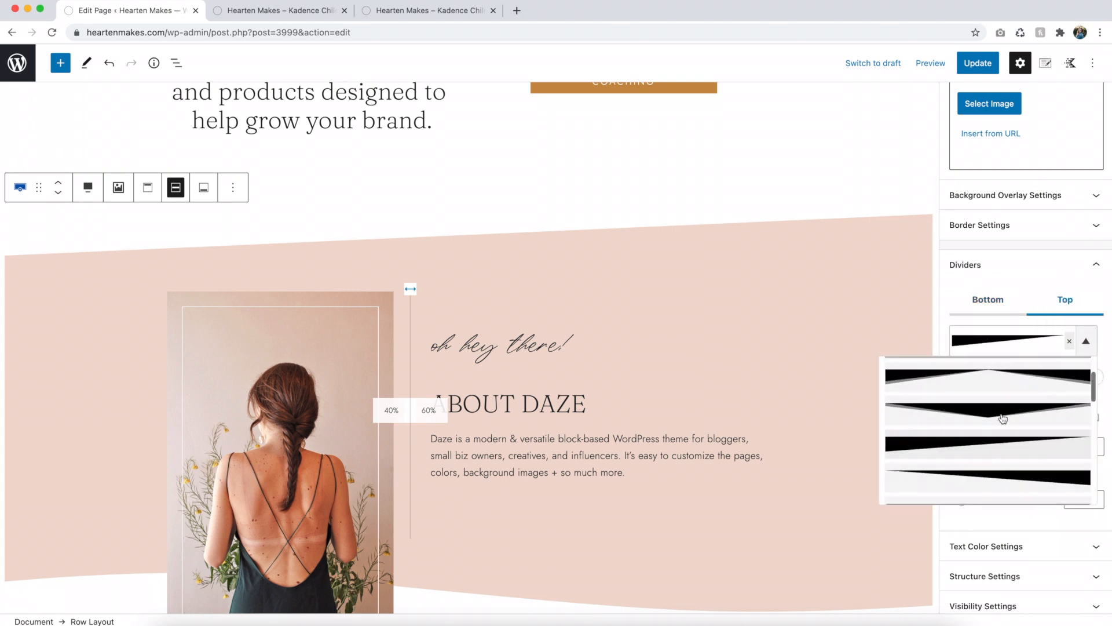
scroll(1003, 419, "down", 5)
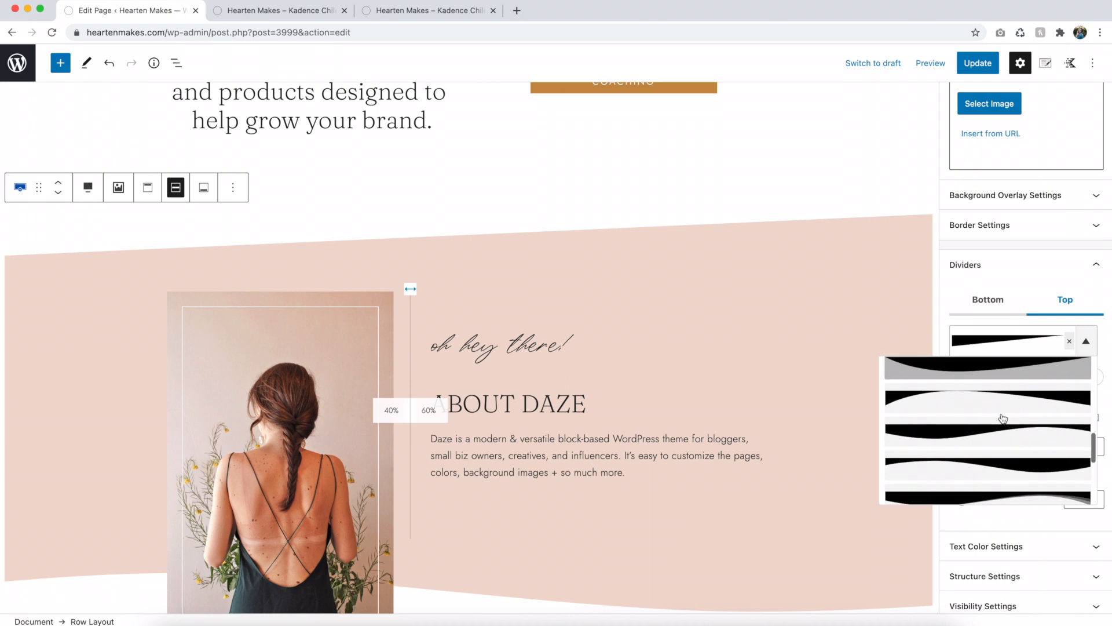
left_click(992, 428)
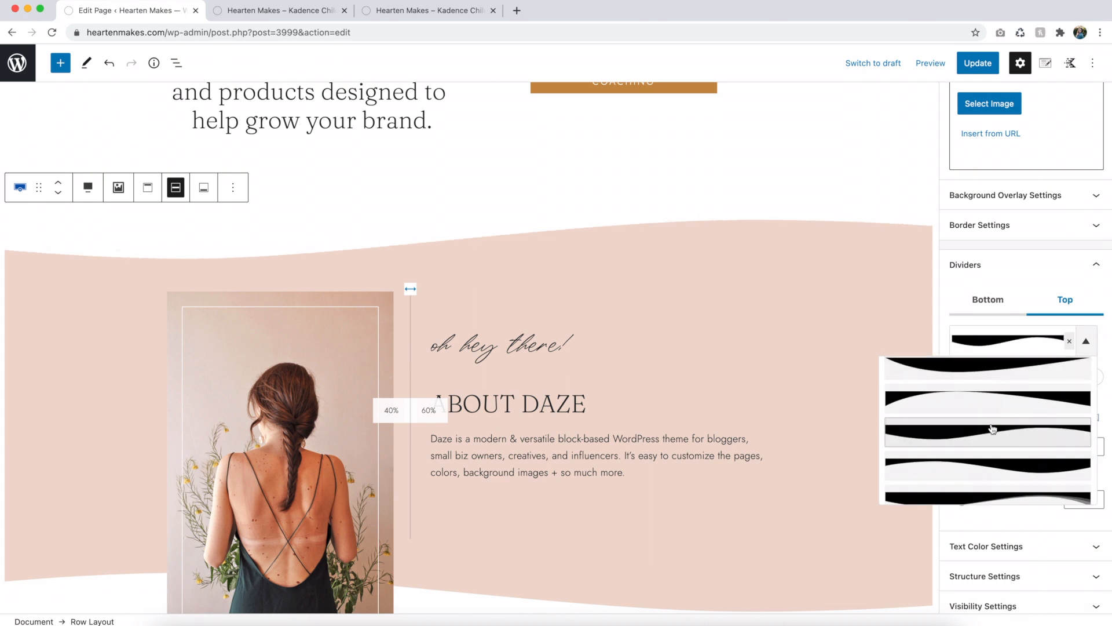
left_click(983, 462)
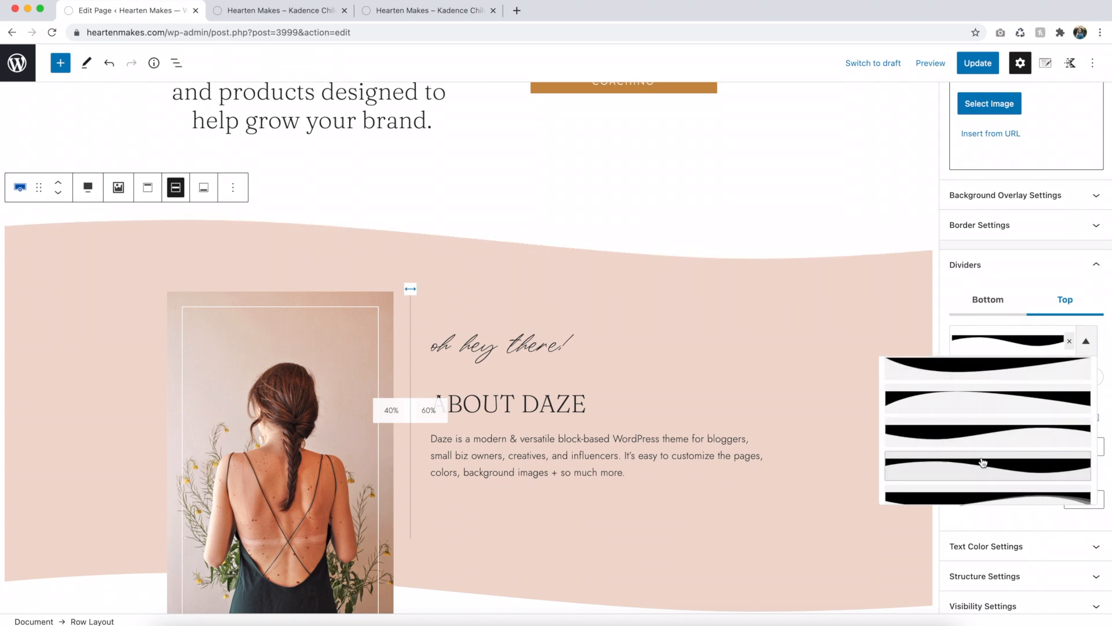
scroll(662, 268, "down", 2)
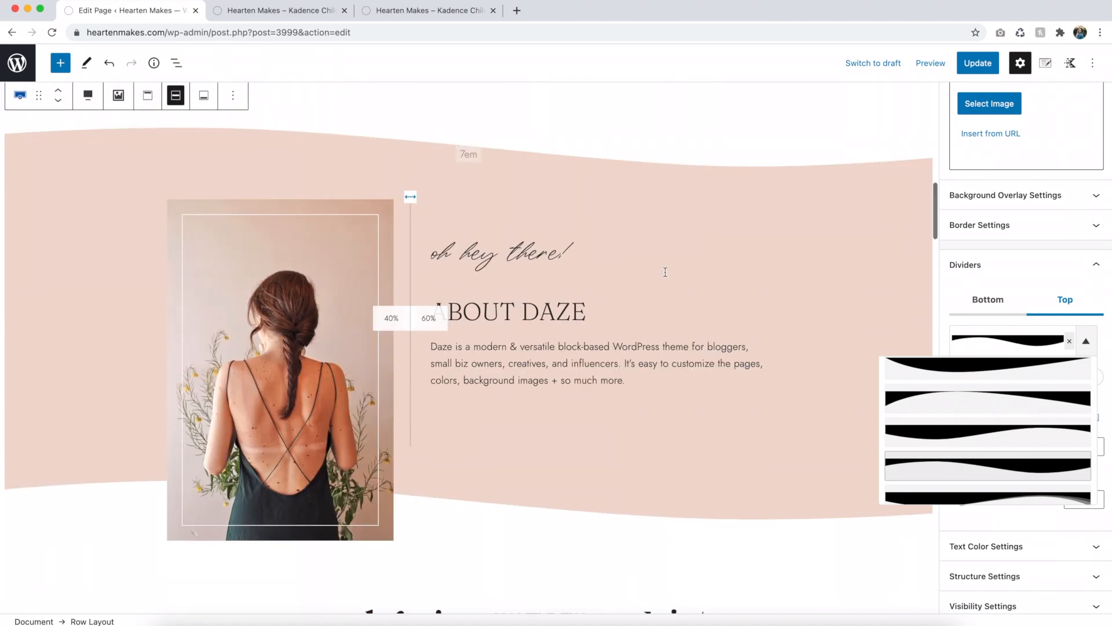
Step: Select the script paragraph "oh hey there!" and place the text cursor in it
left_click(508, 258)
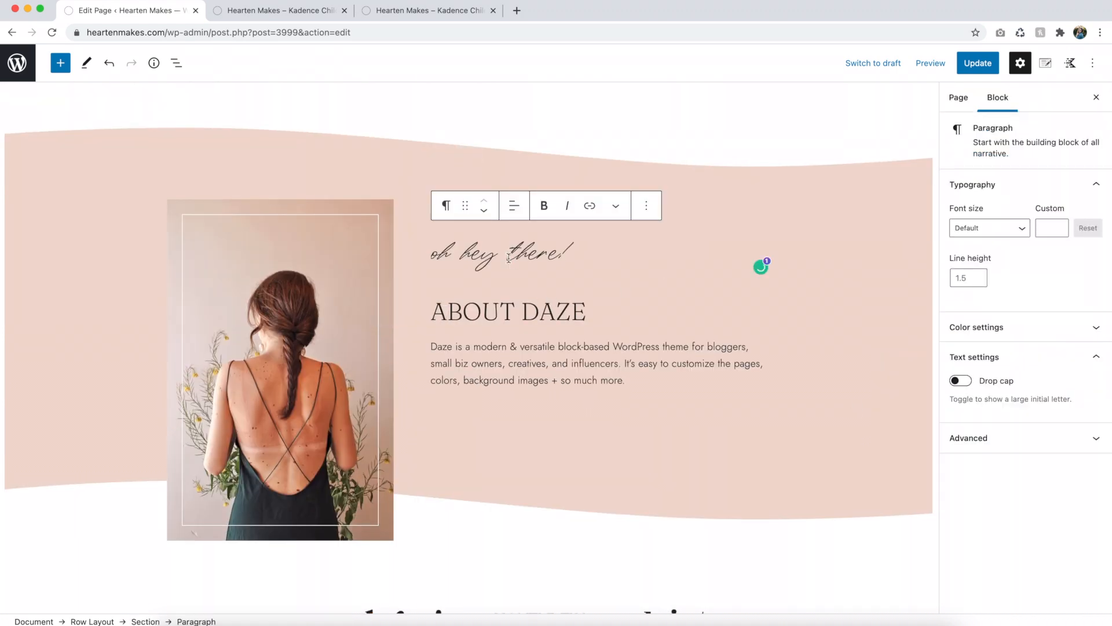
left_click(429, 261)
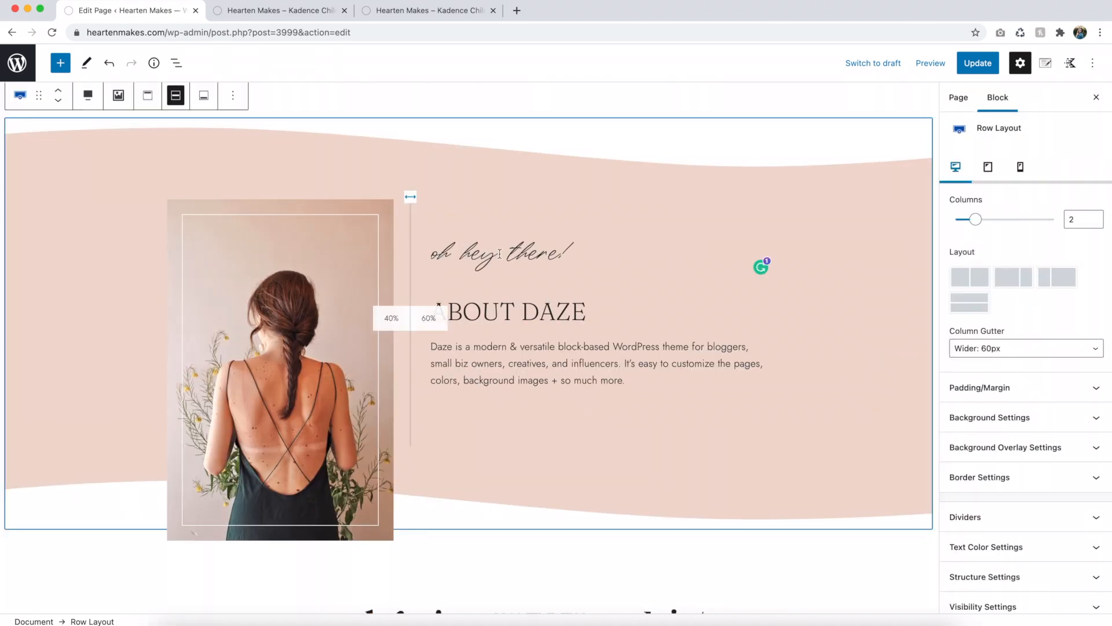
left_click(580, 251)
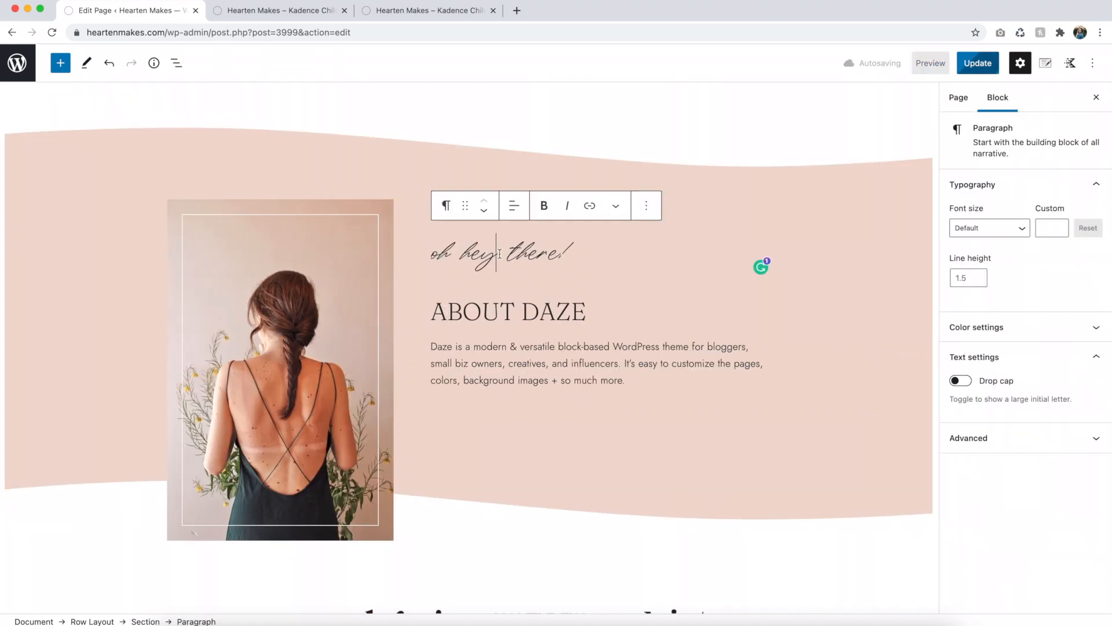
Step: Add a new paragraph reading "hello there!" below the description text in the About Daze section
left_click(640, 385)
key("Return")
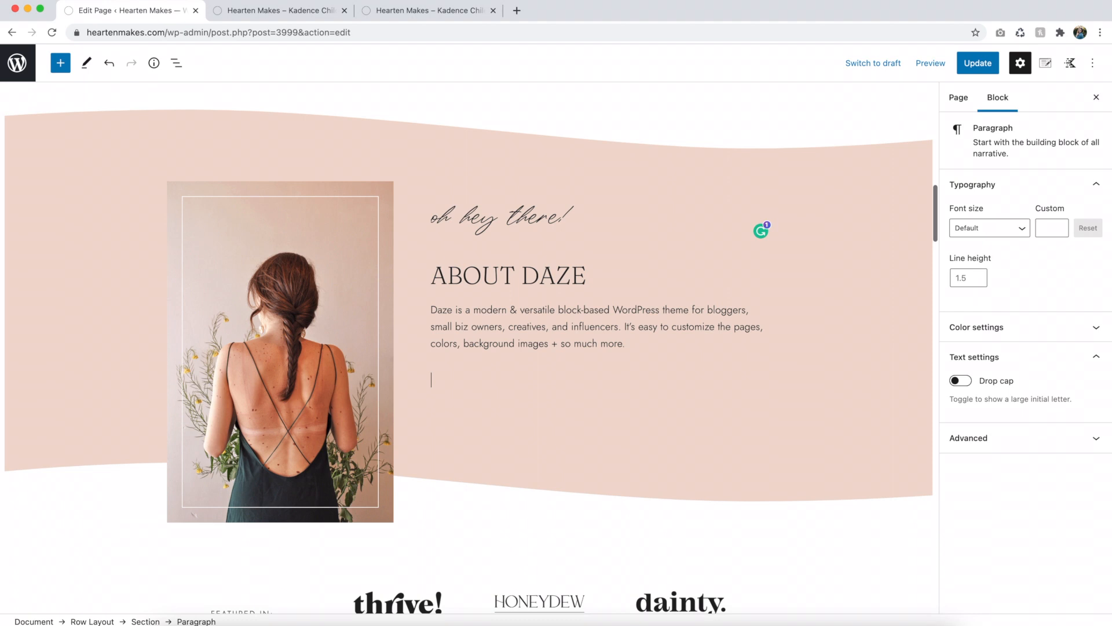
left_click(758, 380)
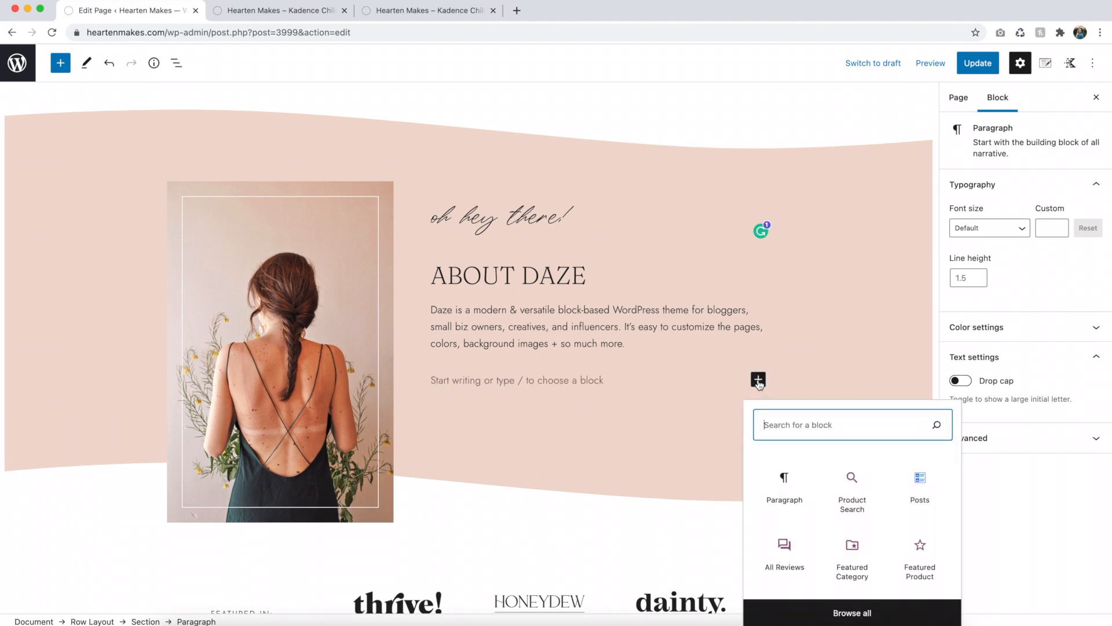
left_click(784, 478)
type("hello there!")
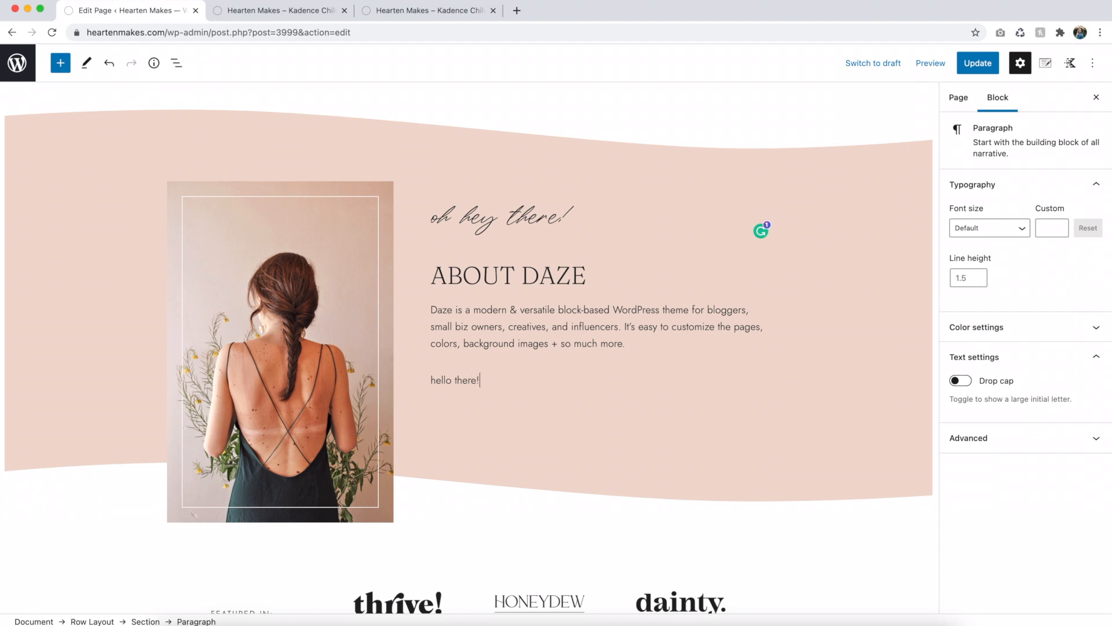
Step: Add the CSS class "script" to the "hello there!" paragraph in the About Daze section
left_click(495, 381)
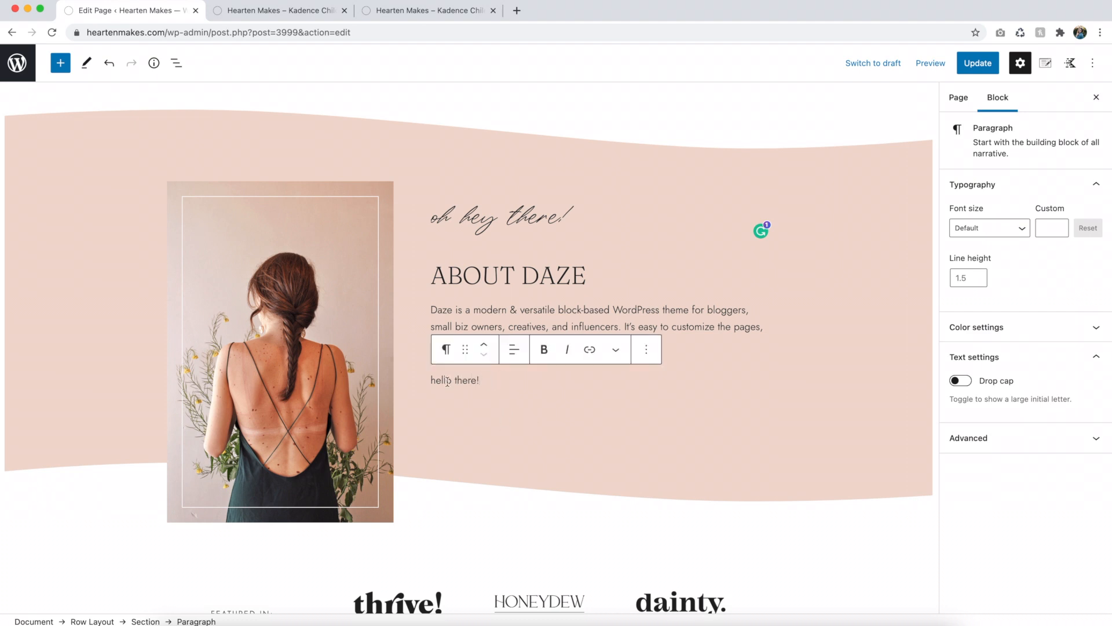
left_click(975, 439)
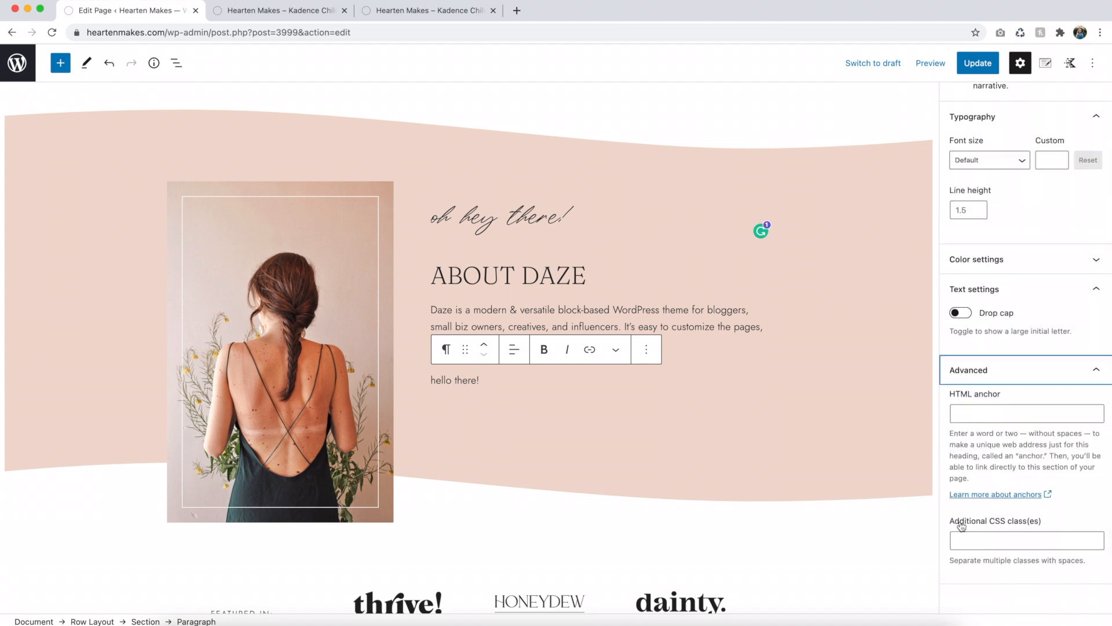
left_click(1016, 542)
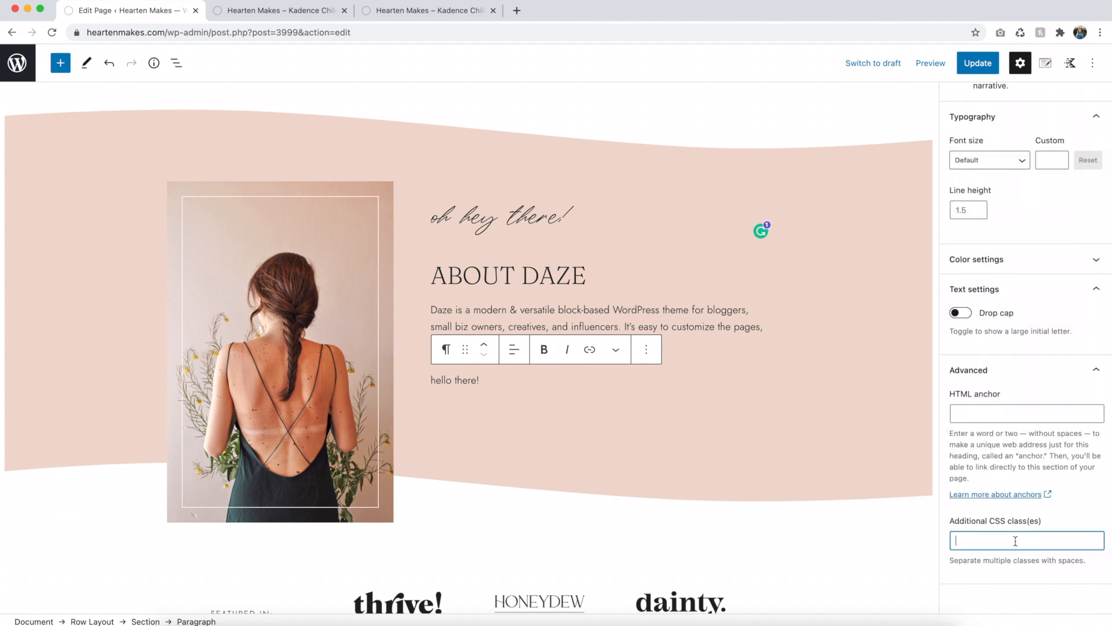
type("script")
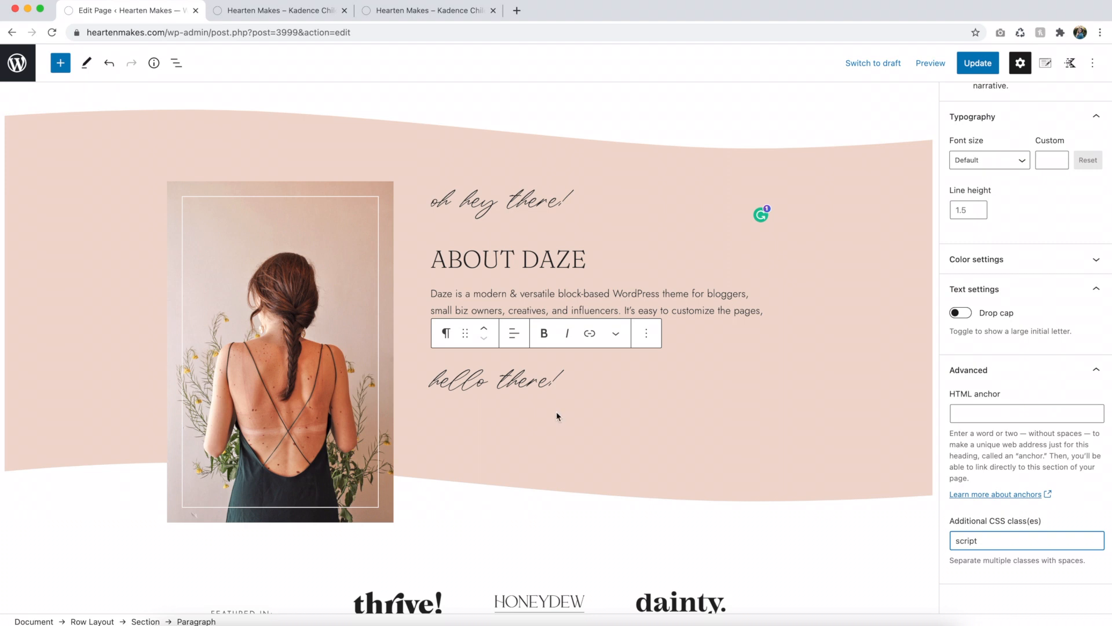
Step: Set a custom font size of 30 for the "hello there!" paragraph
left_click(568, 386)
scroll(1026, 312, "up", 2)
left_click(1052, 229)
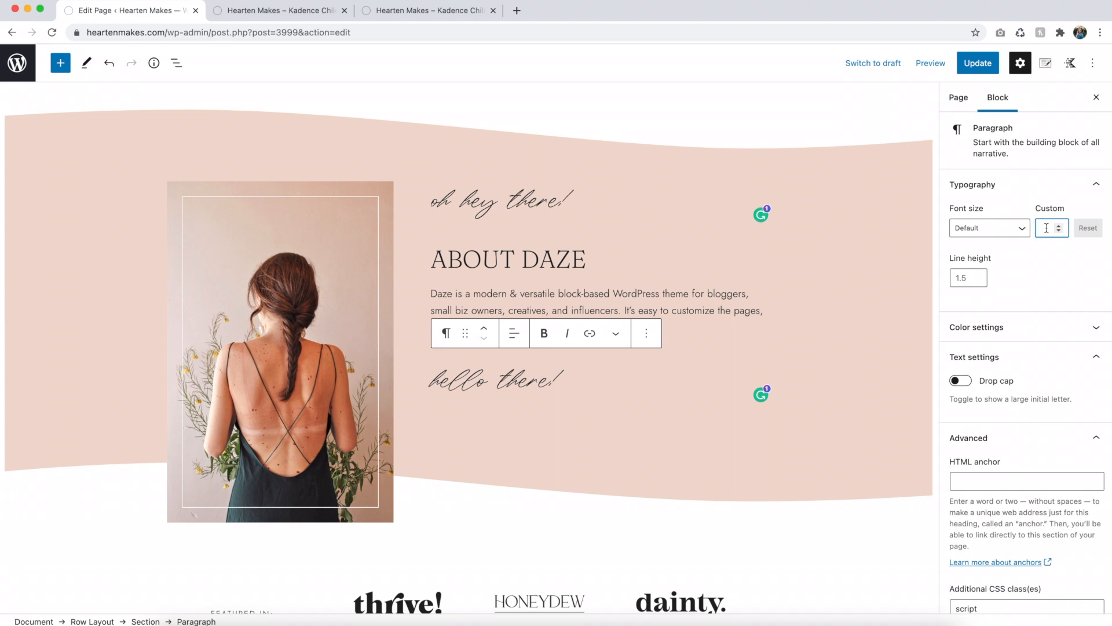
type("30")
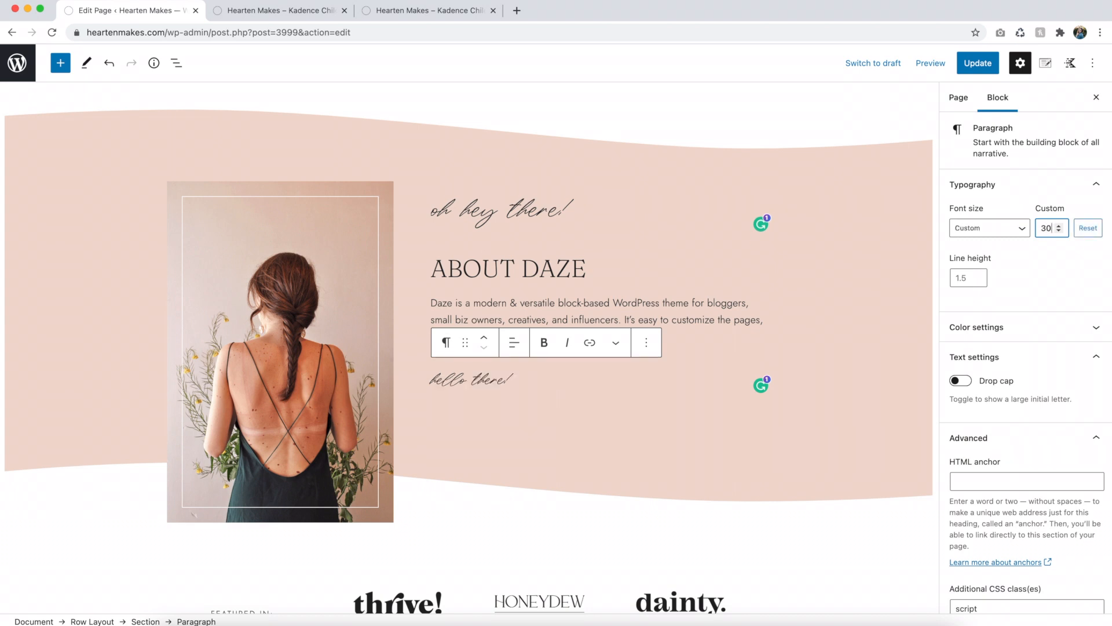
left_click(975, 284)
Step: Delete the "hello there!" paragraph from the About Daze section
left_click_drag(537, 387, 413, 391)
key("BackSpace")
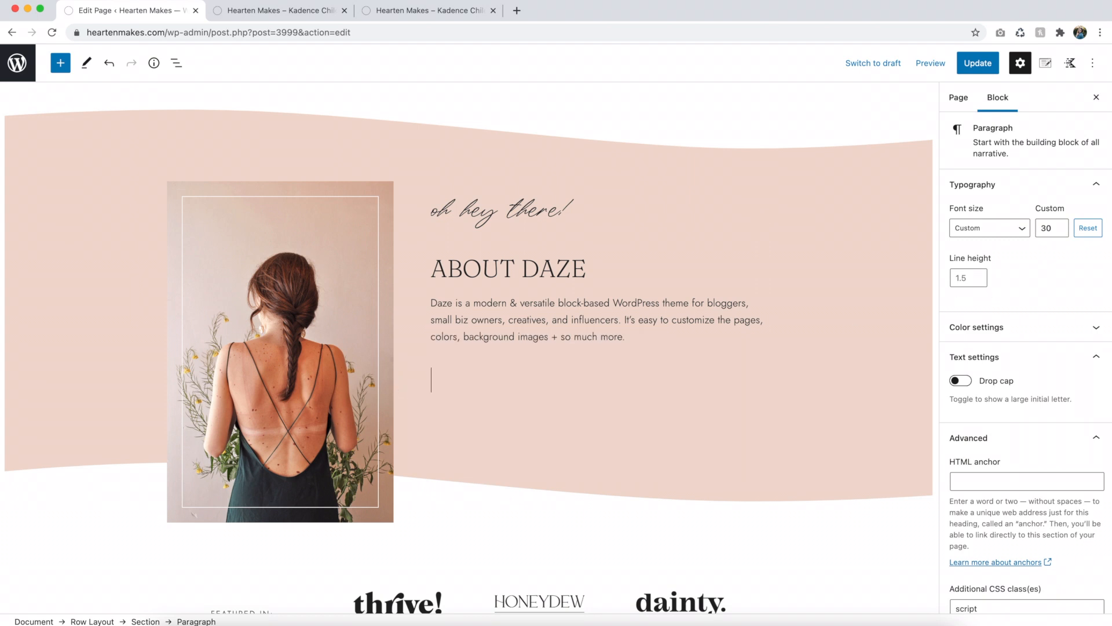
key("BackSpace")
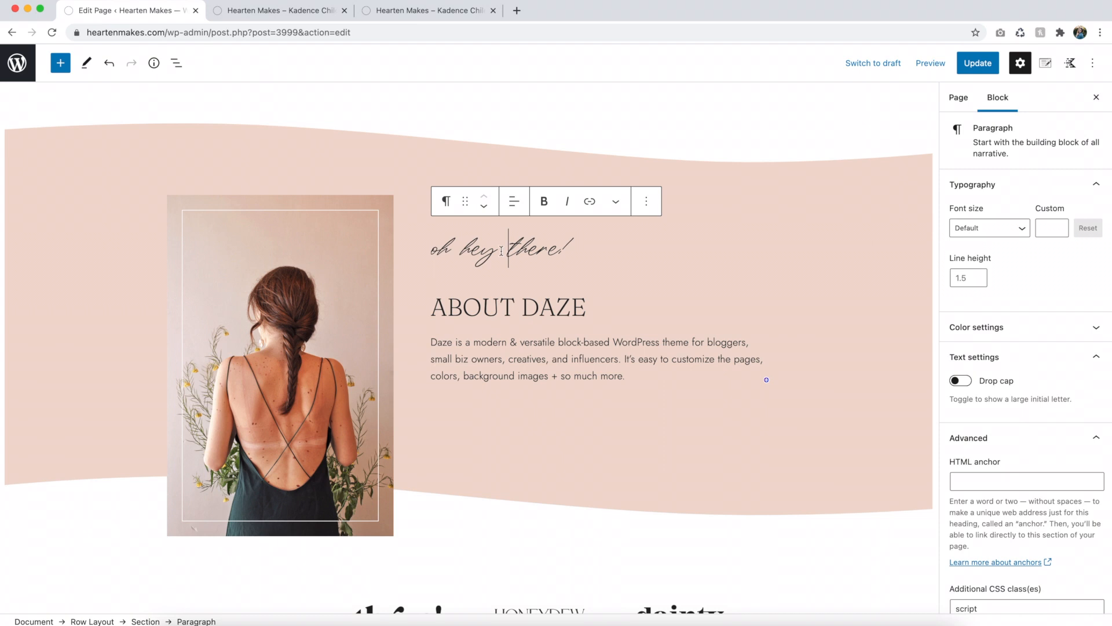
Step: Remove the "inside-border" CSS class from the About Daze image gallery
left_click(284, 301)
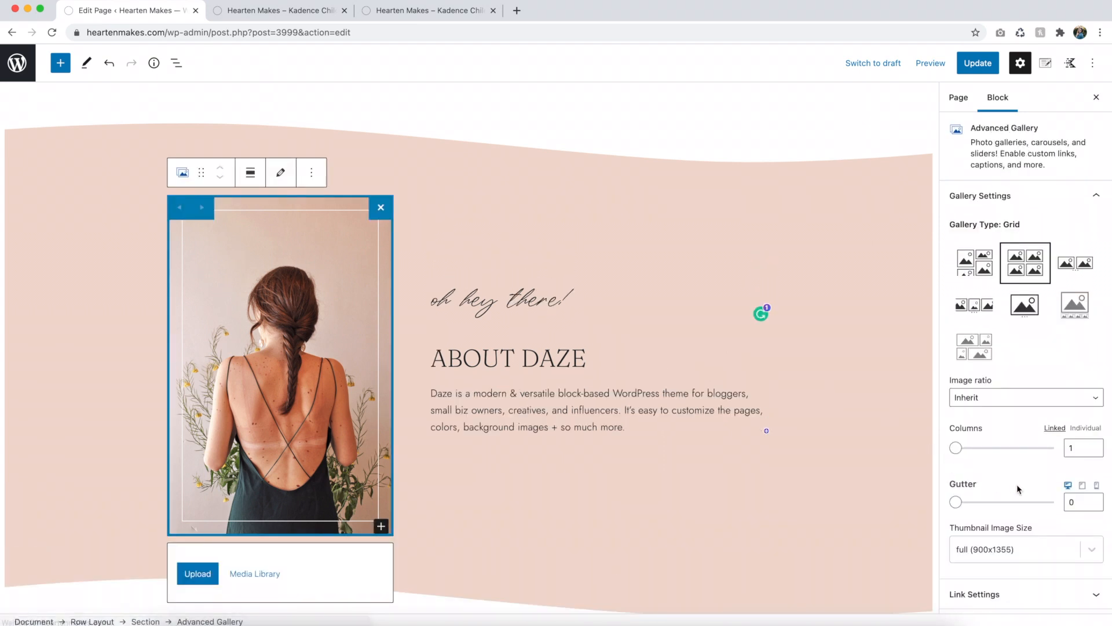
scroll(1018, 488, "down", 7)
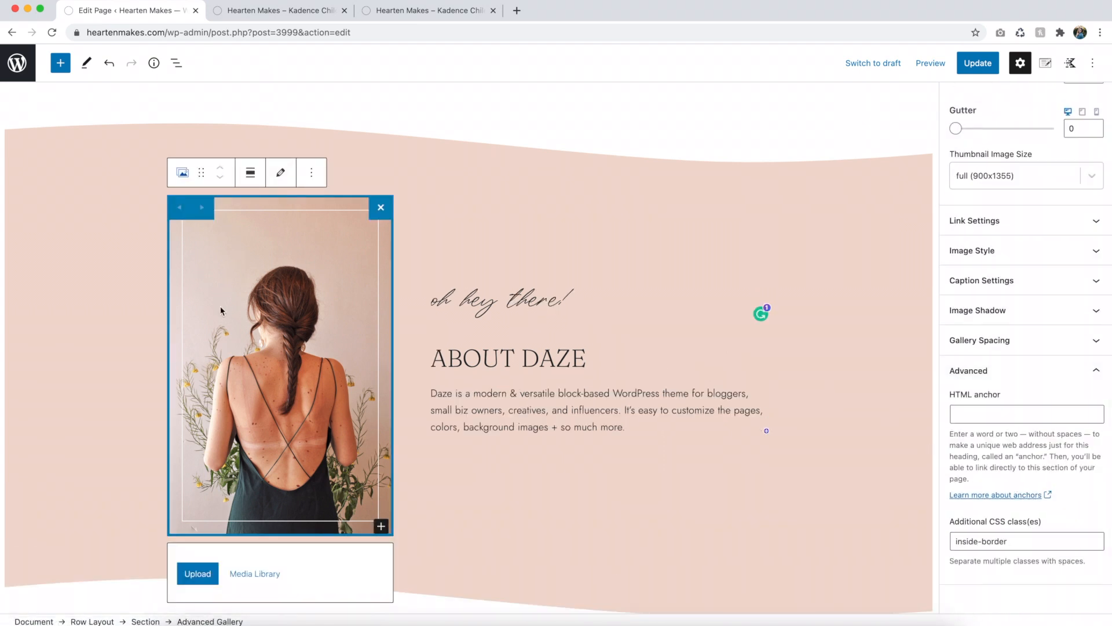
left_click_drag(1016, 540, 944, 541)
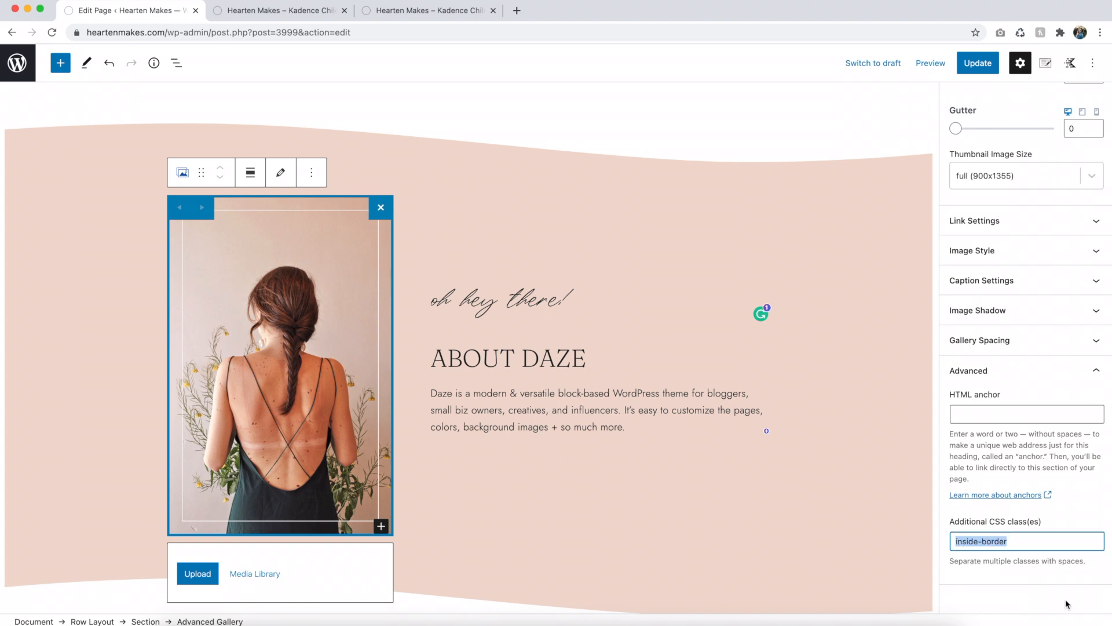
key("BackSpace")
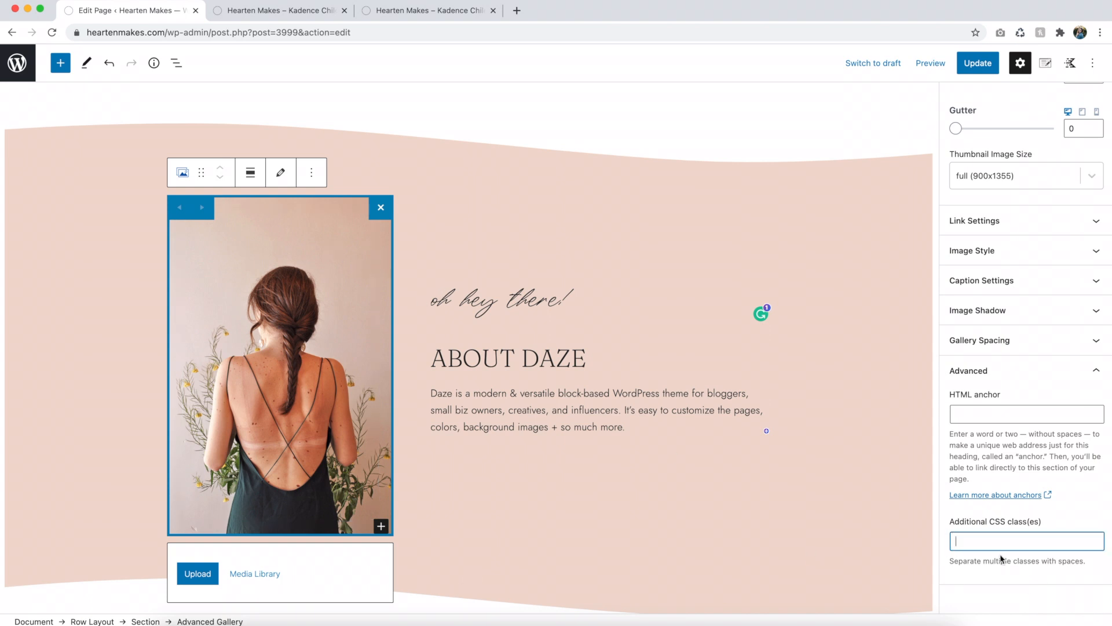
Step: Replace the woman's photo in the About Daze gallery with the arched wildflower image from the media library
left_click(280, 173)
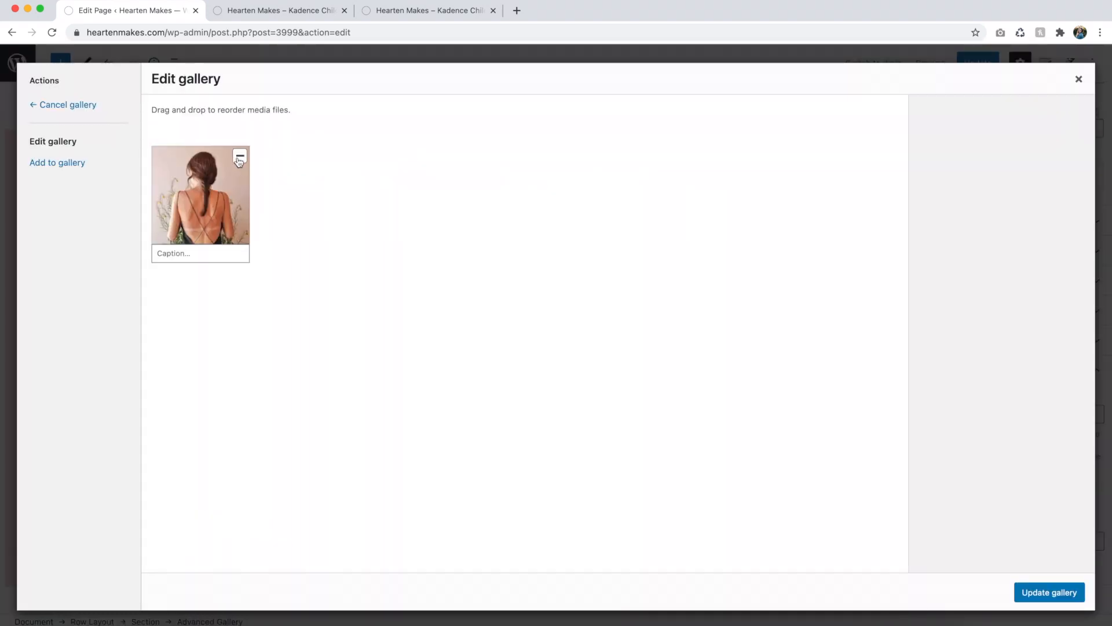
left_click(240, 159)
left_click(77, 164)
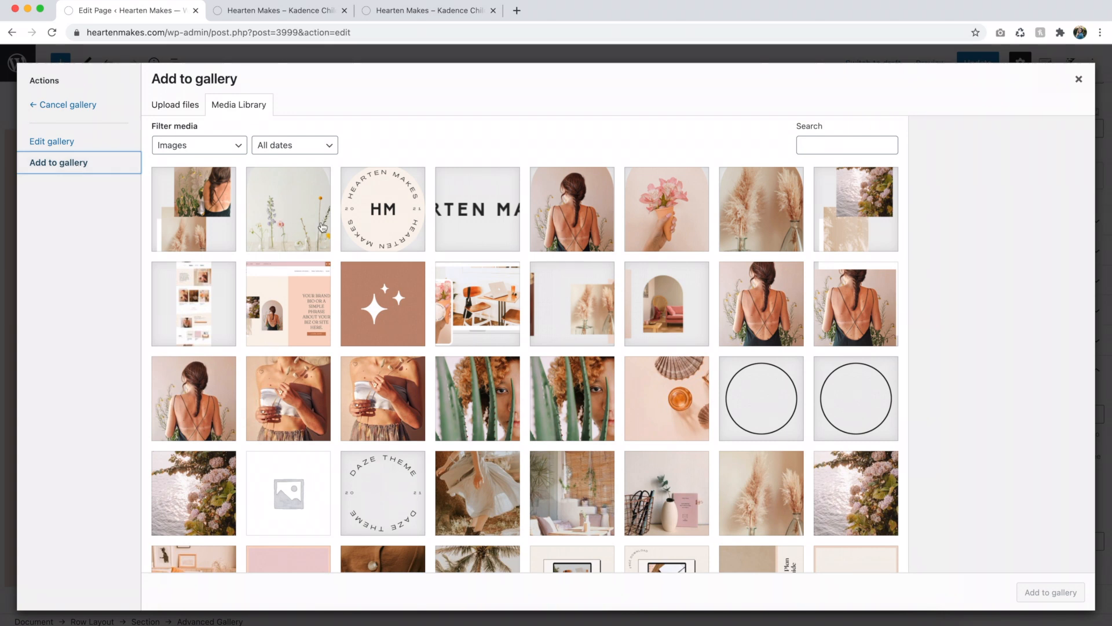
left_click(302, 213)
left_click(1050, 592)
left_click(1041, 594)
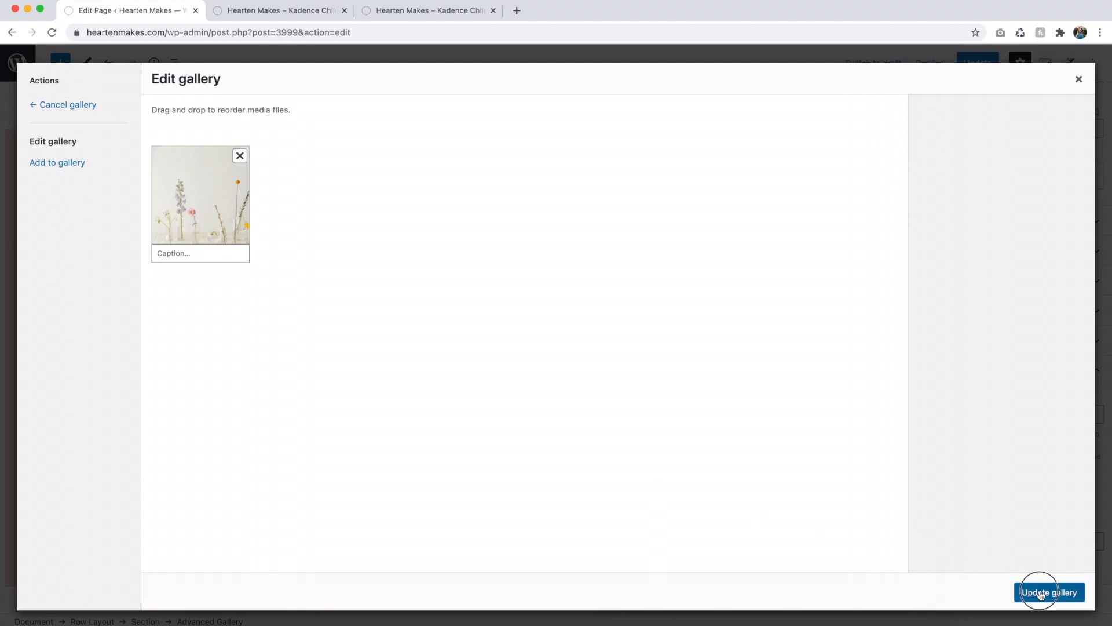
scroll(418, 464, "down", 1)
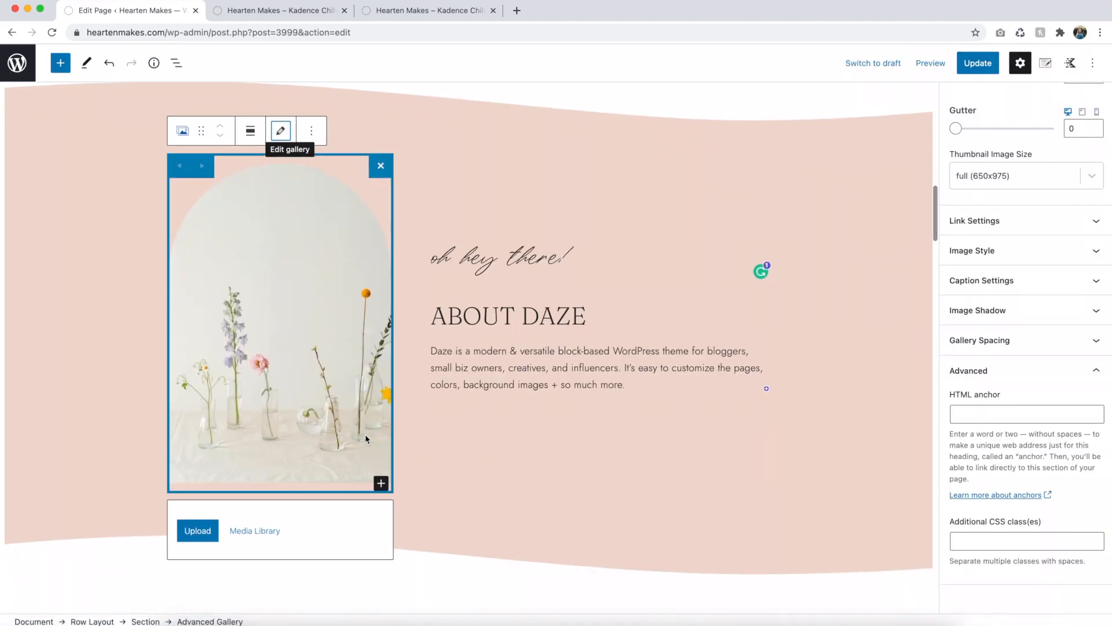
left_click(797, 396)
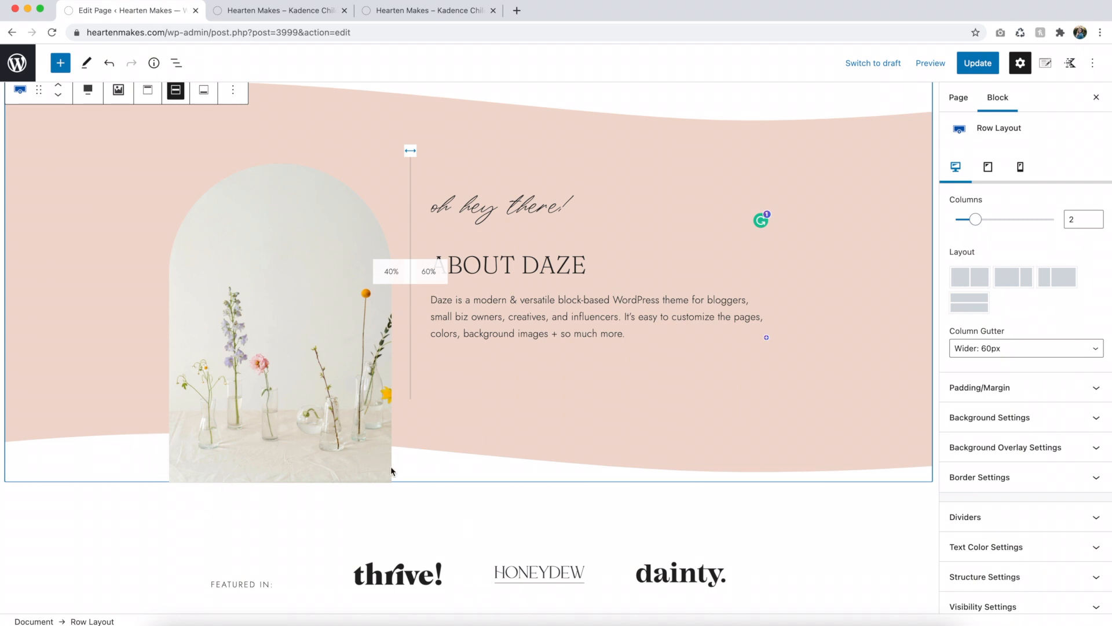
Step: Select the arched image's Advanced Gallery in the block list and set its bottom margin to 0 px
left_click(318, 347)
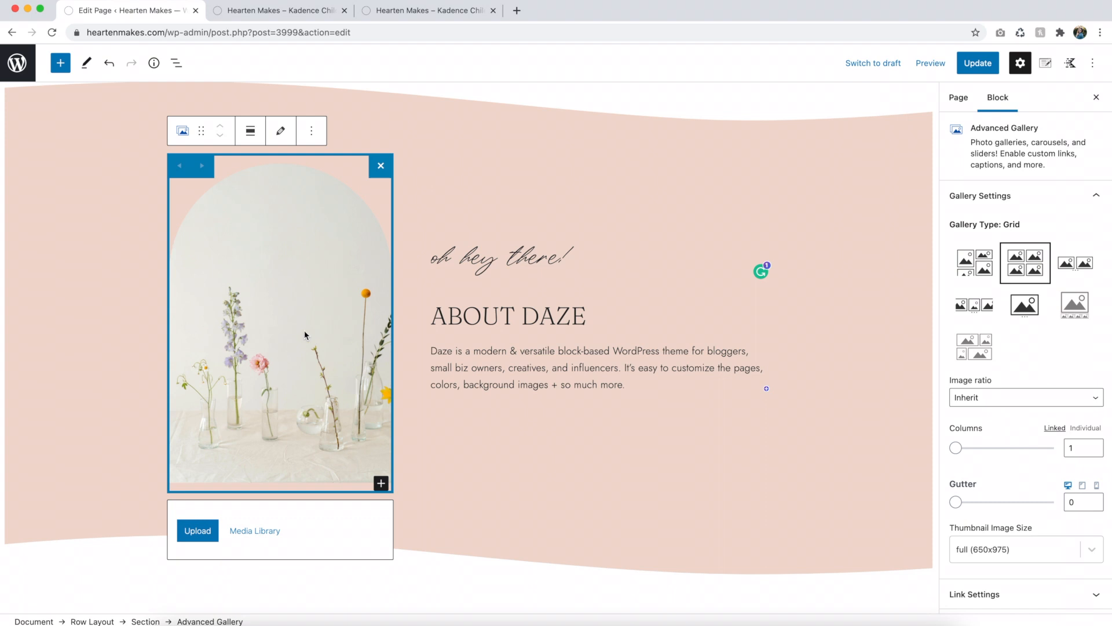
left_click(178, 65)
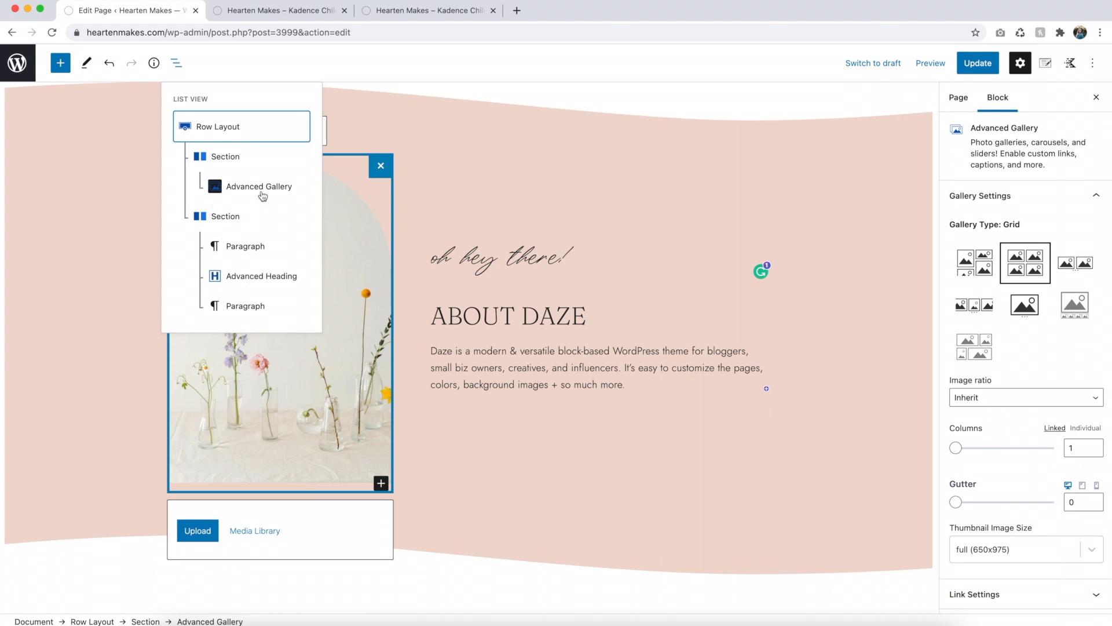
left_click(249, 186)
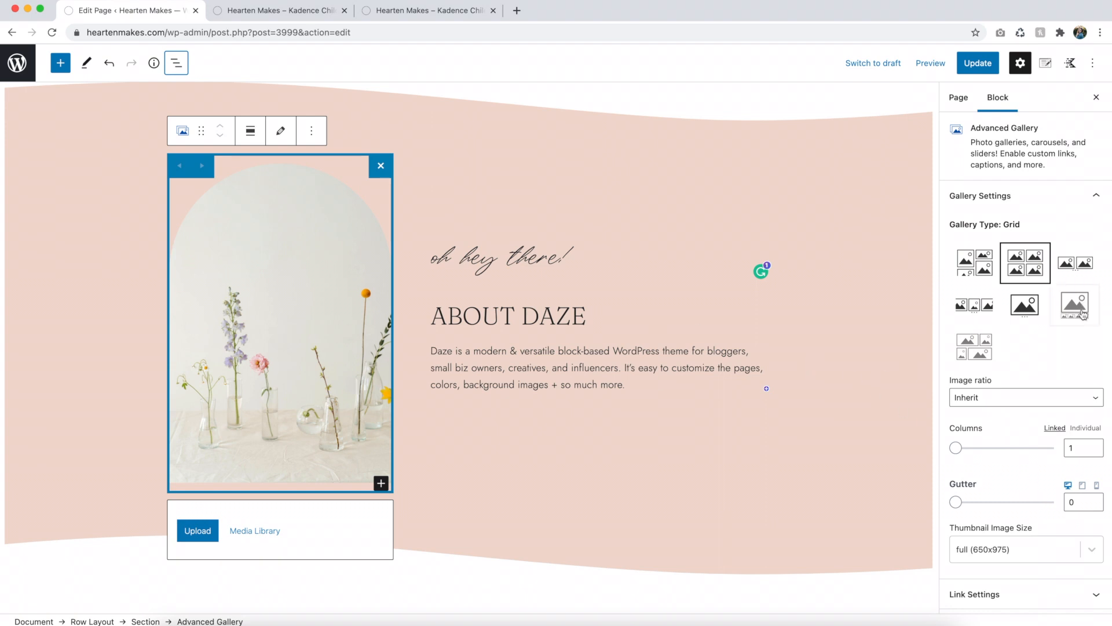
scroll(1060, 379, "down", 6)
left_click(1053, 379)
scroll(1050, 378, "down", 2)
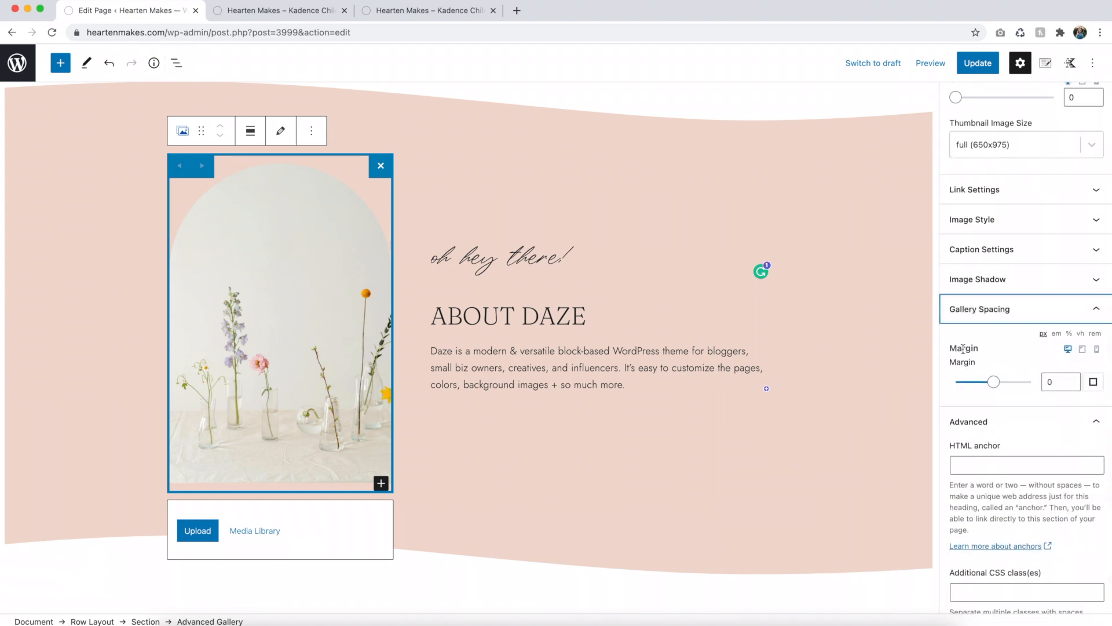
left_click(1093, 382)
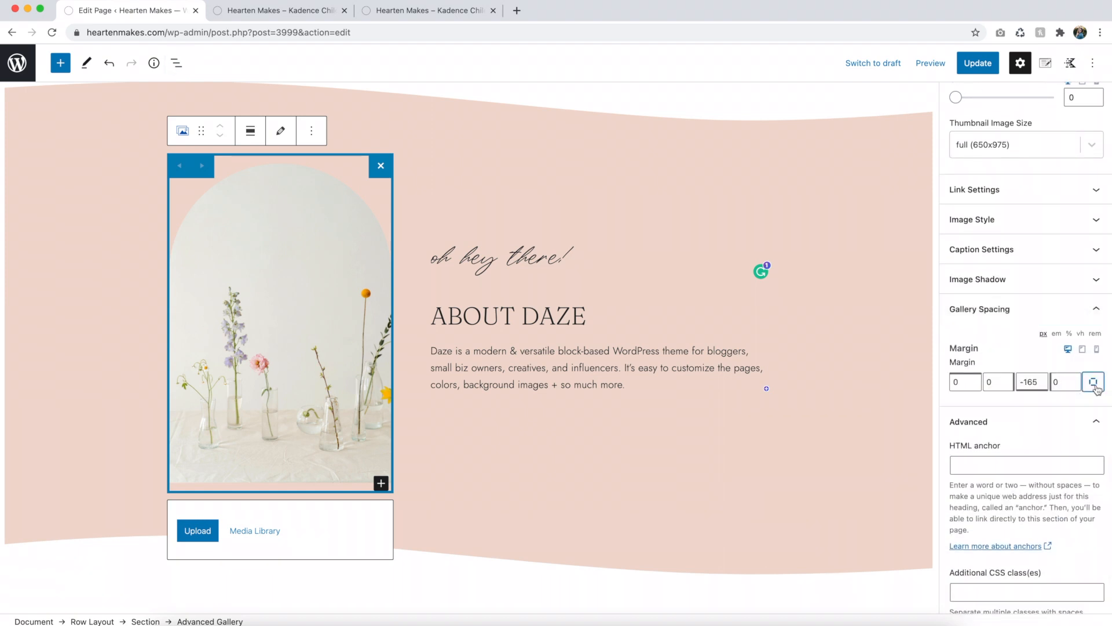
left_click(1029, 382)
triple_click(1029, 382)
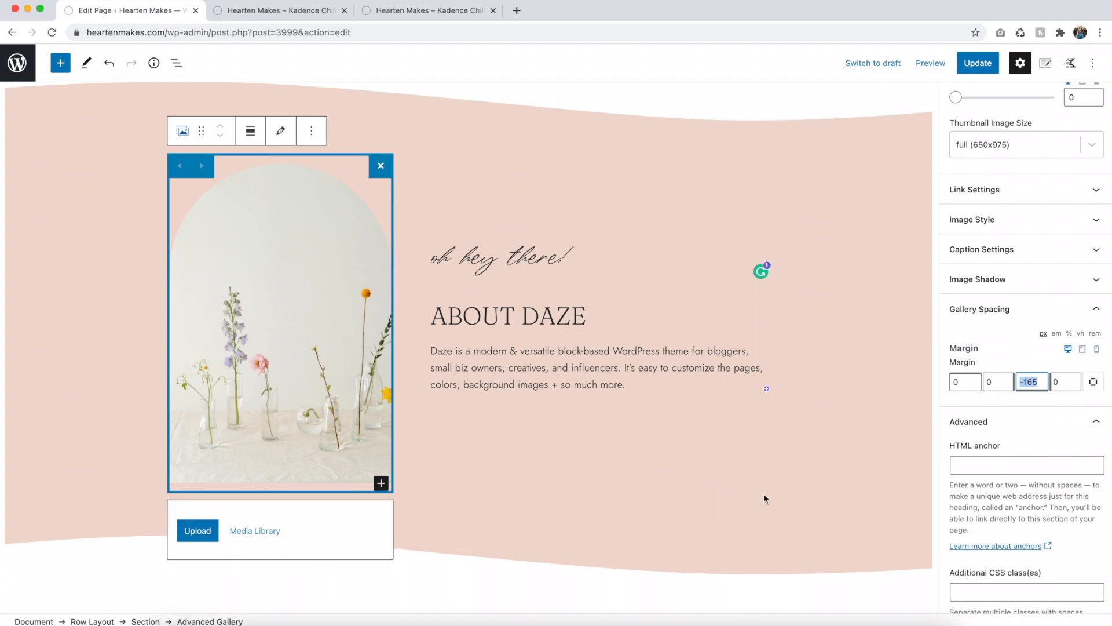
type("0")
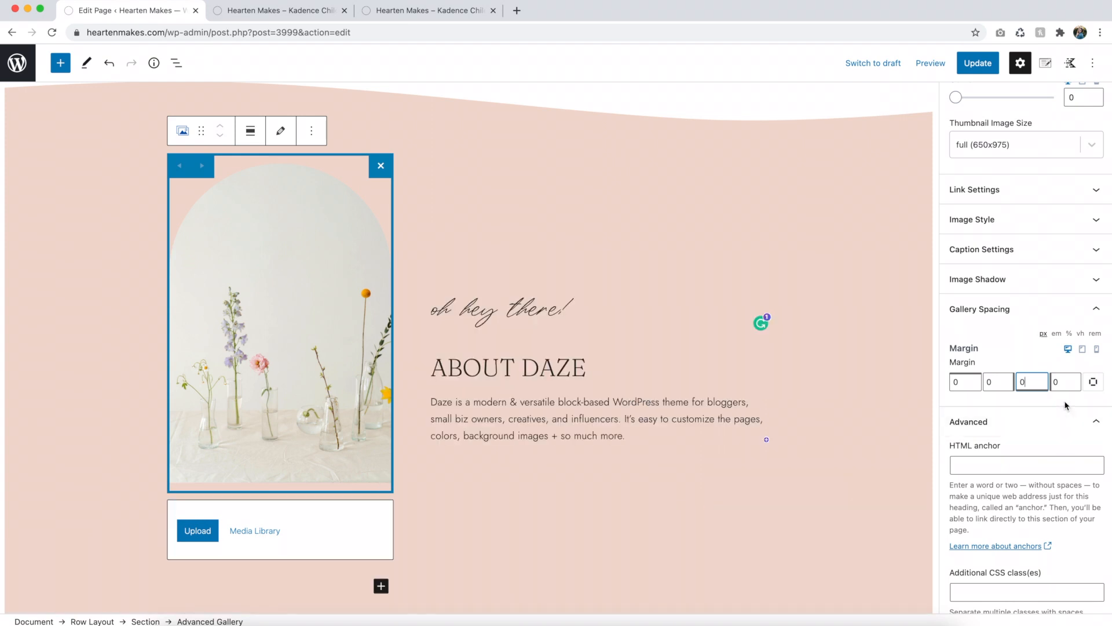
left_click(855, 332)
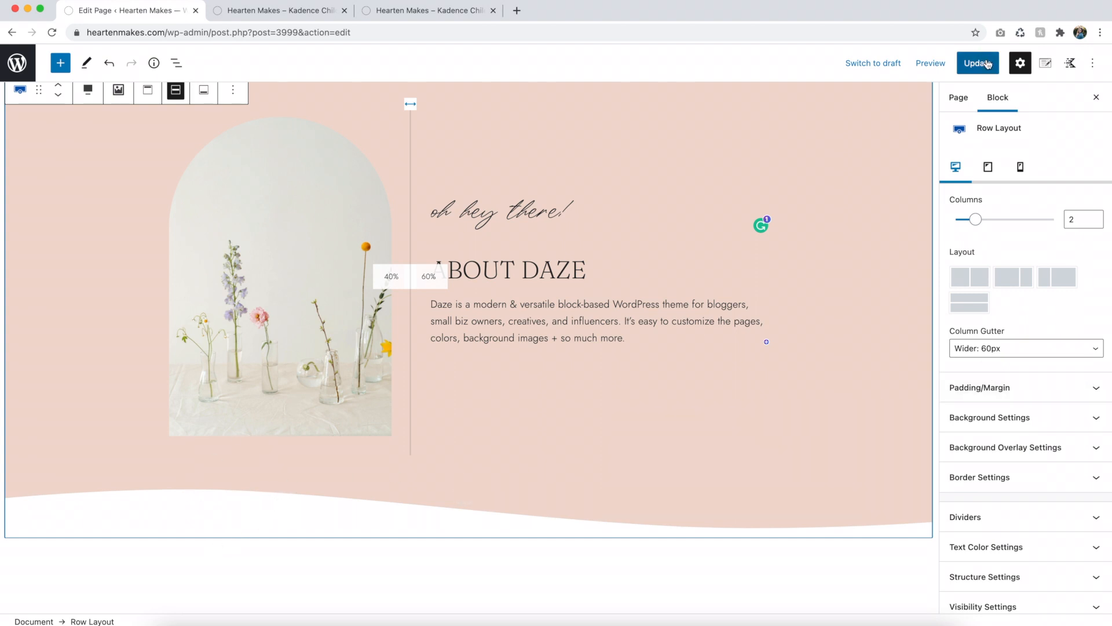
Step: Preview the page in a new browser tab without unpublishing it, and check the About Daze section there
left_click(875, 63)
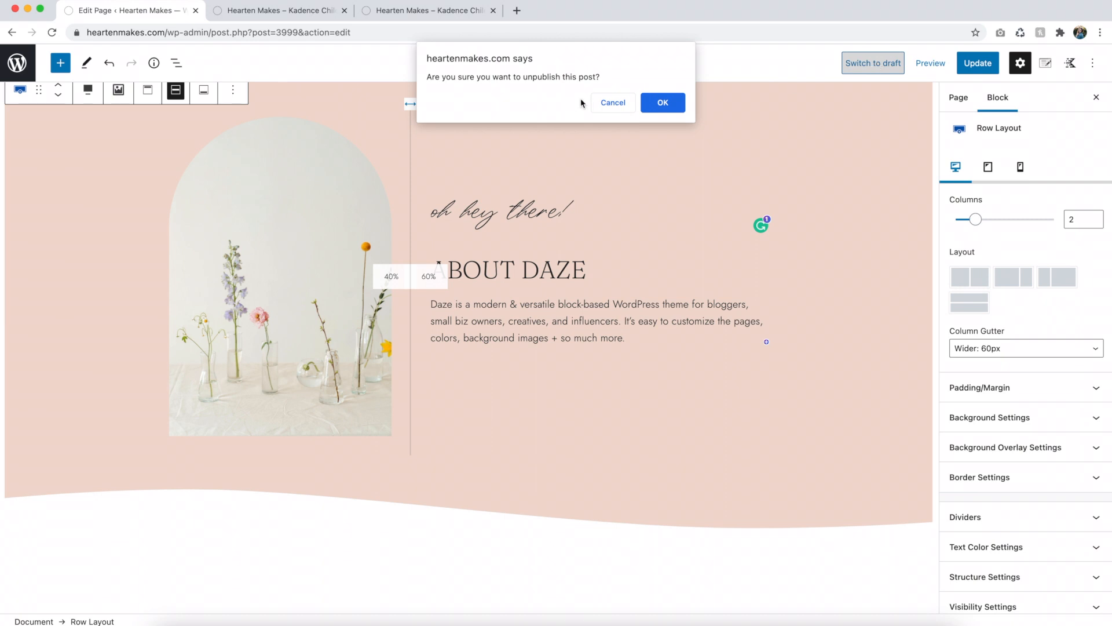
left_click(613, 102)
left_click(930, 63)
left_click(875, 178)
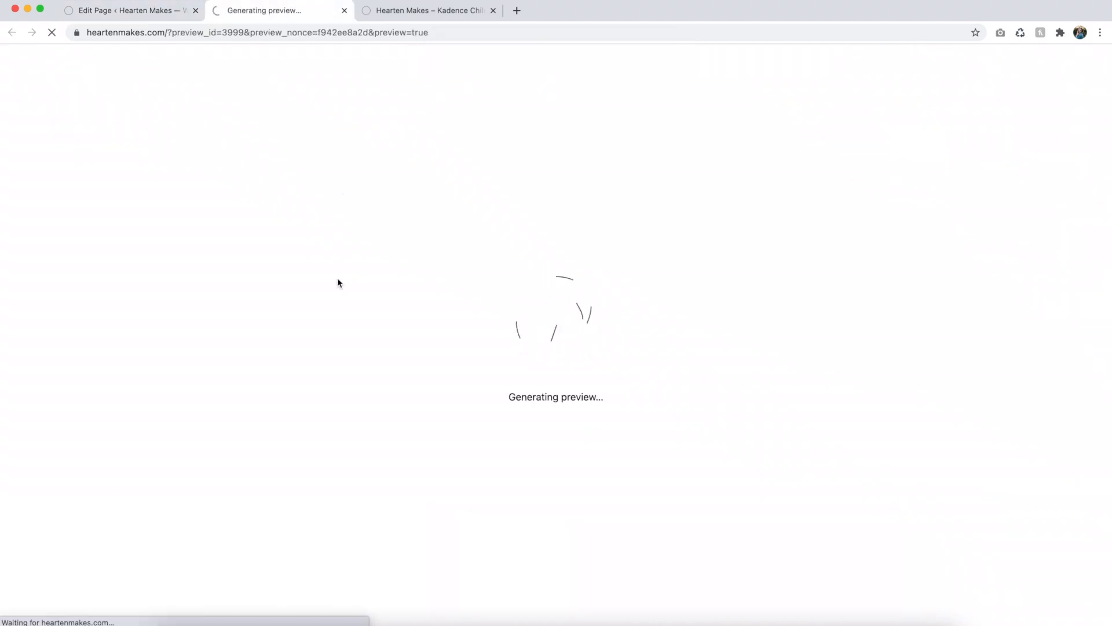
scroll(338, 283, "down", 5)
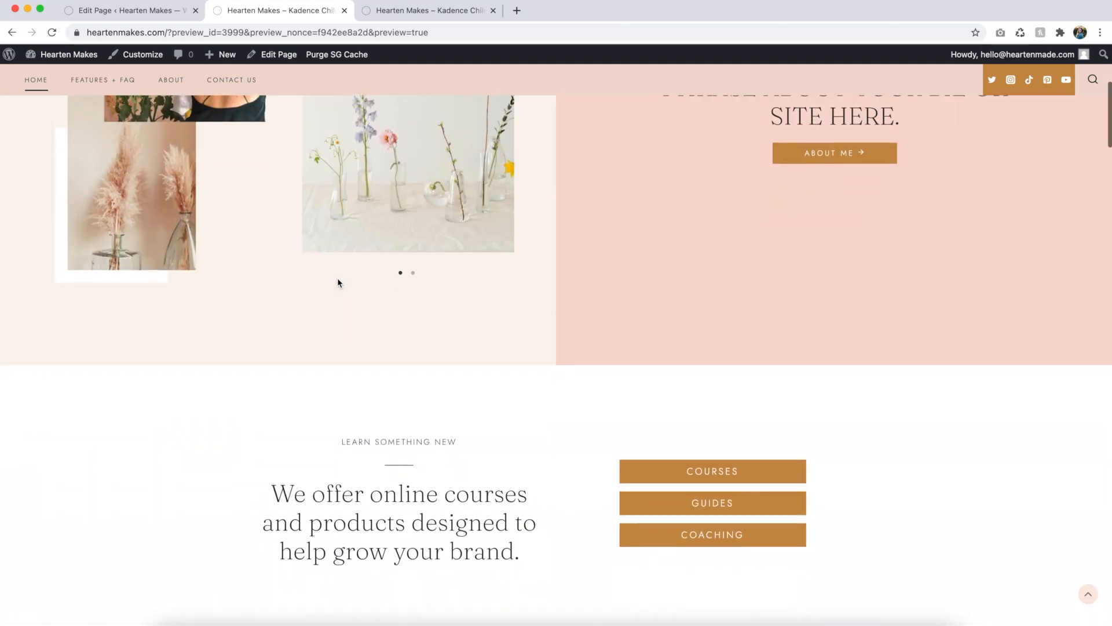
scroll(337, 277, "down", 10)
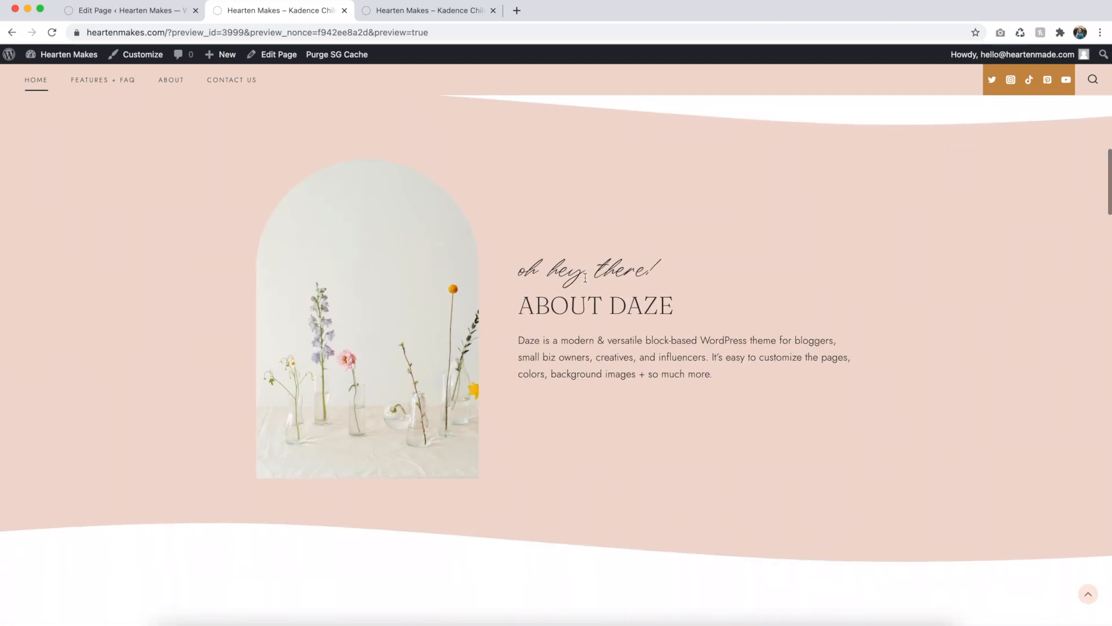
scroll(585, 277, "up", 2)
scroll(618, 215, "down", 3)
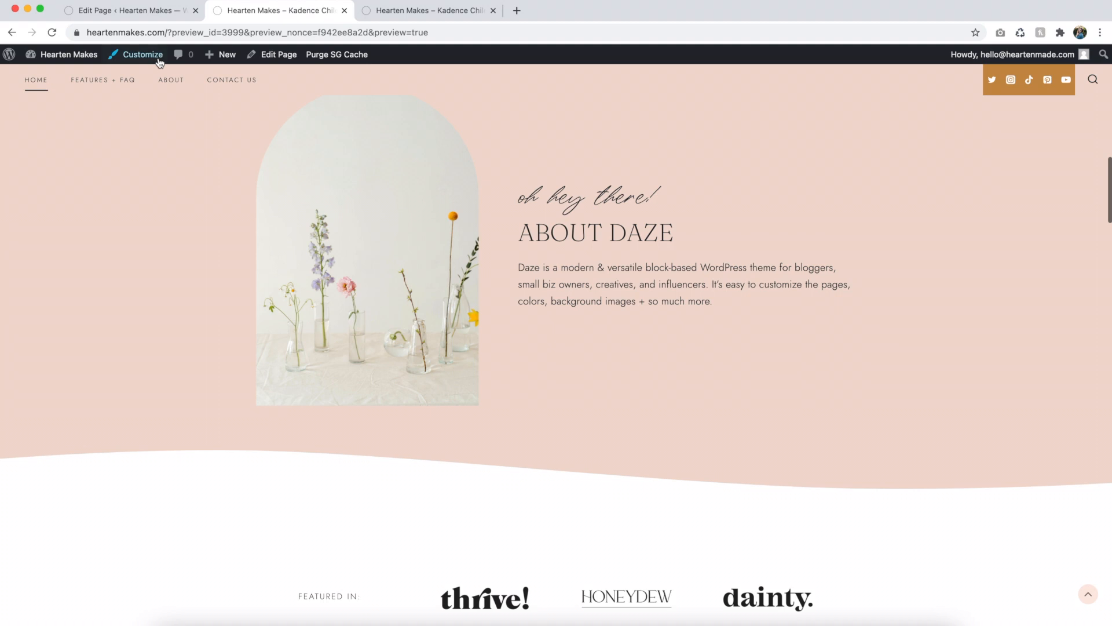
Step: Return to the page editor, try Heading 3 for the "ABOUT DAZE" heading, and set it to Heading 4
left_click(149, 11)
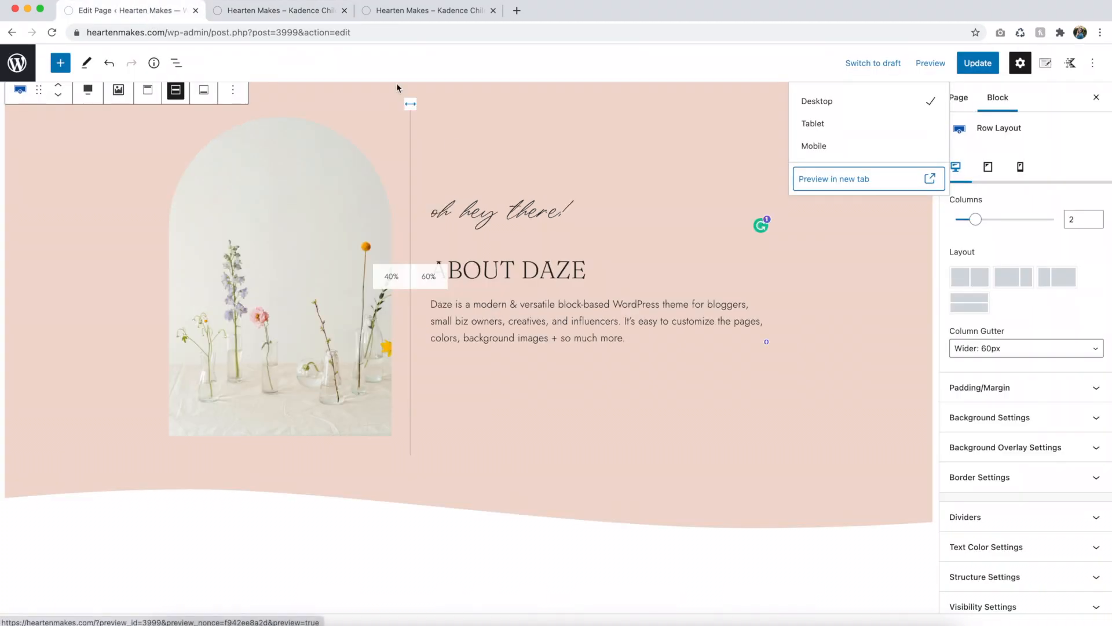
left_click(499, 268)
left_click(517, 234)
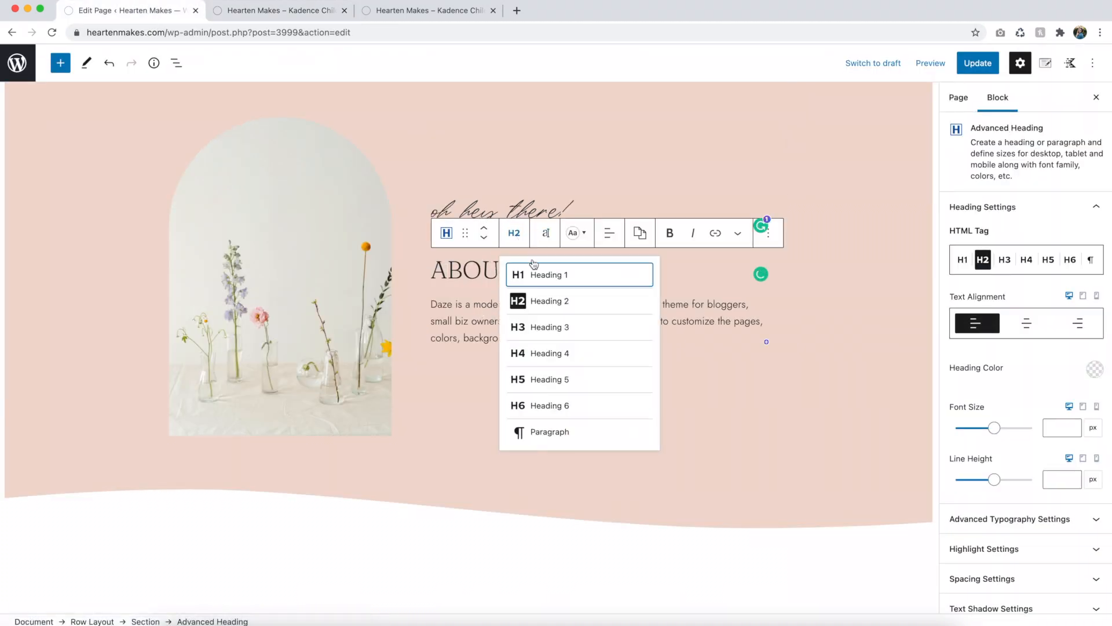
left_click(537, 327)
left_click(512, 237)
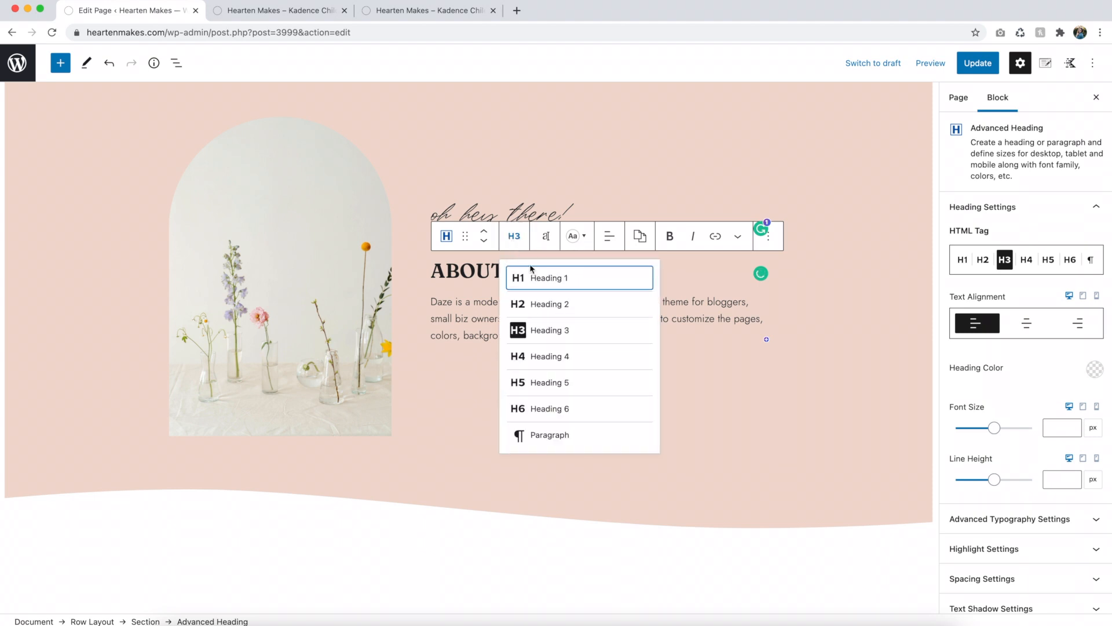
left_click(545, 357)
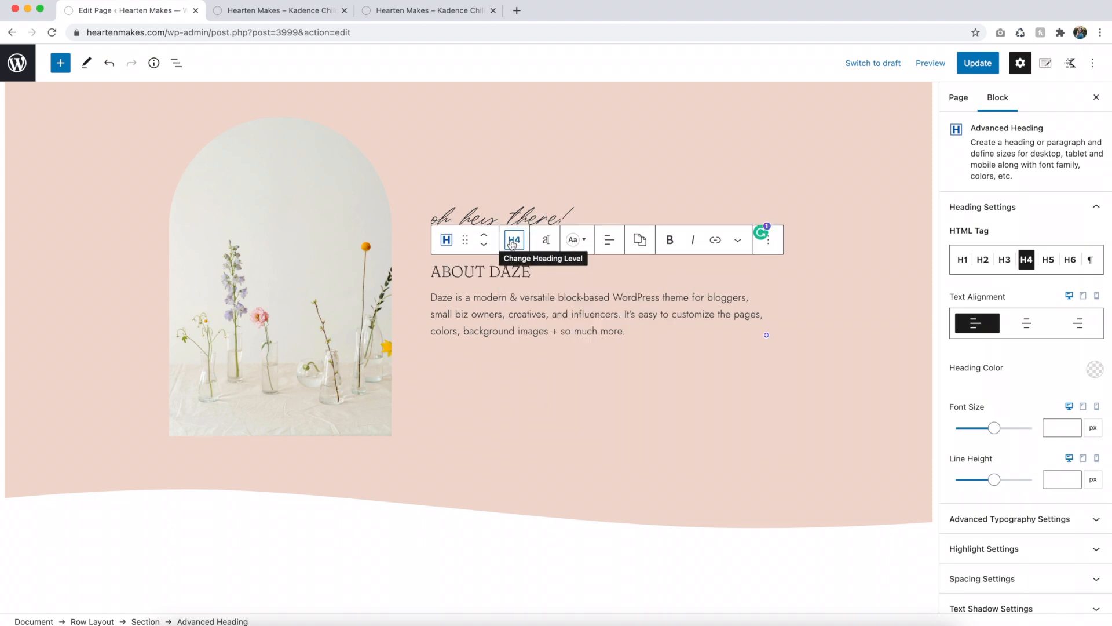
Step: Try the Lowercase text transform on the "ABOUT DAZE" heading and set it back to None
left_click(545, 239)
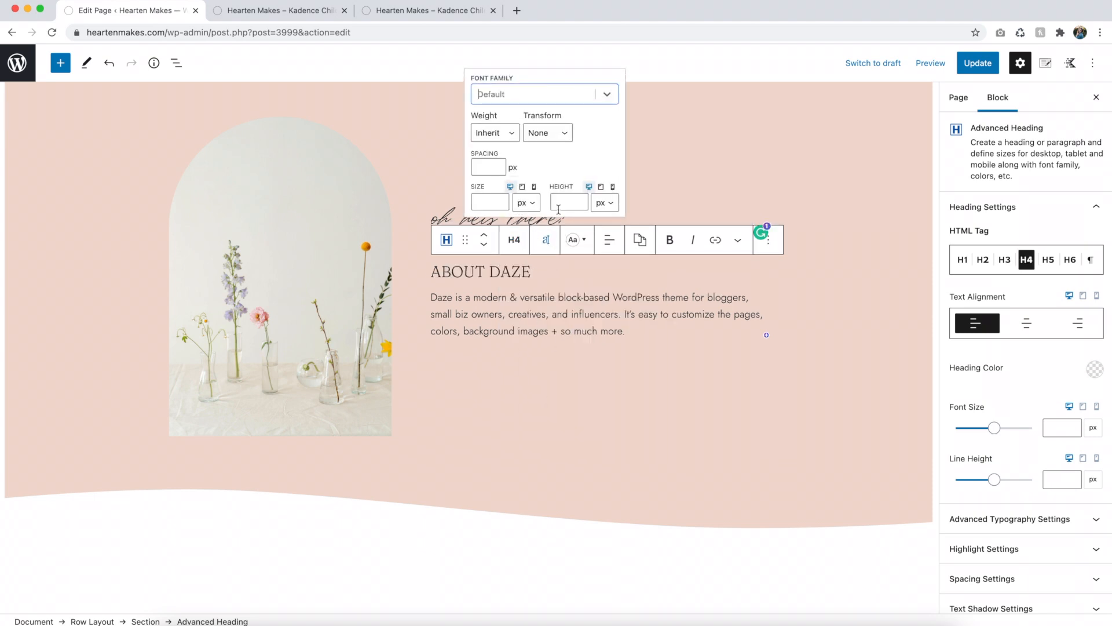
left_click(500, 132)
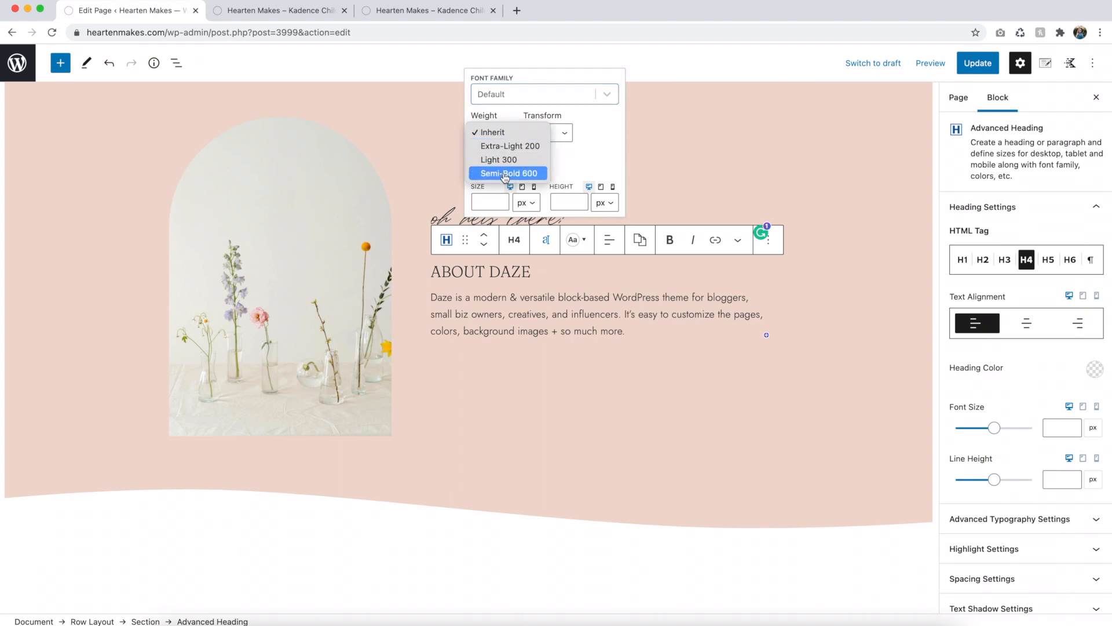
left_click(560, 162)
left_click(548, 137)
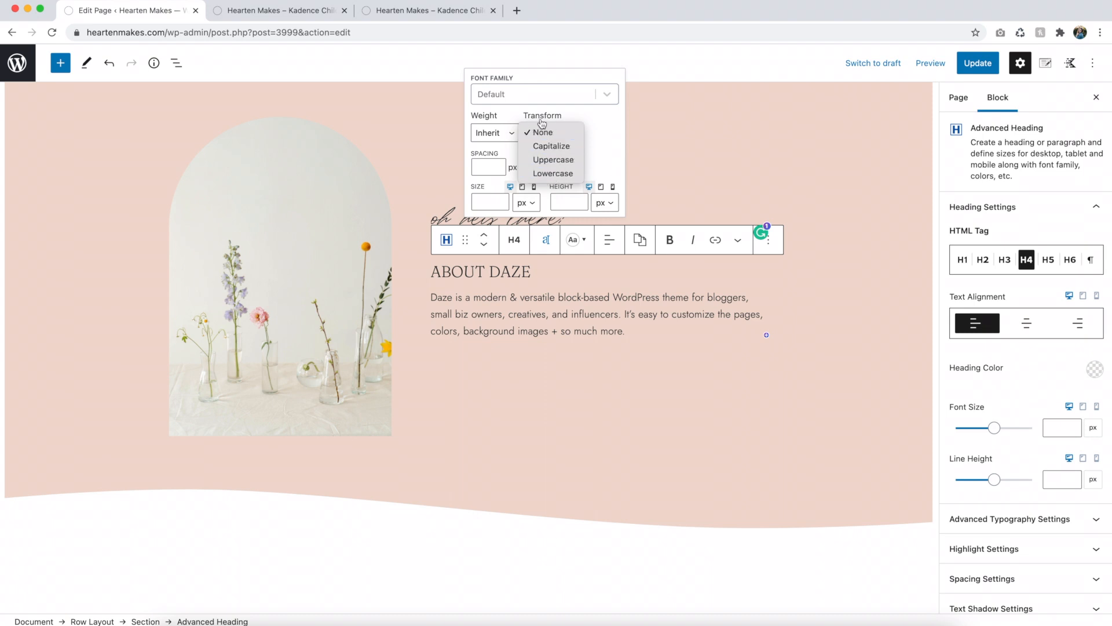
left_click(553, 173)
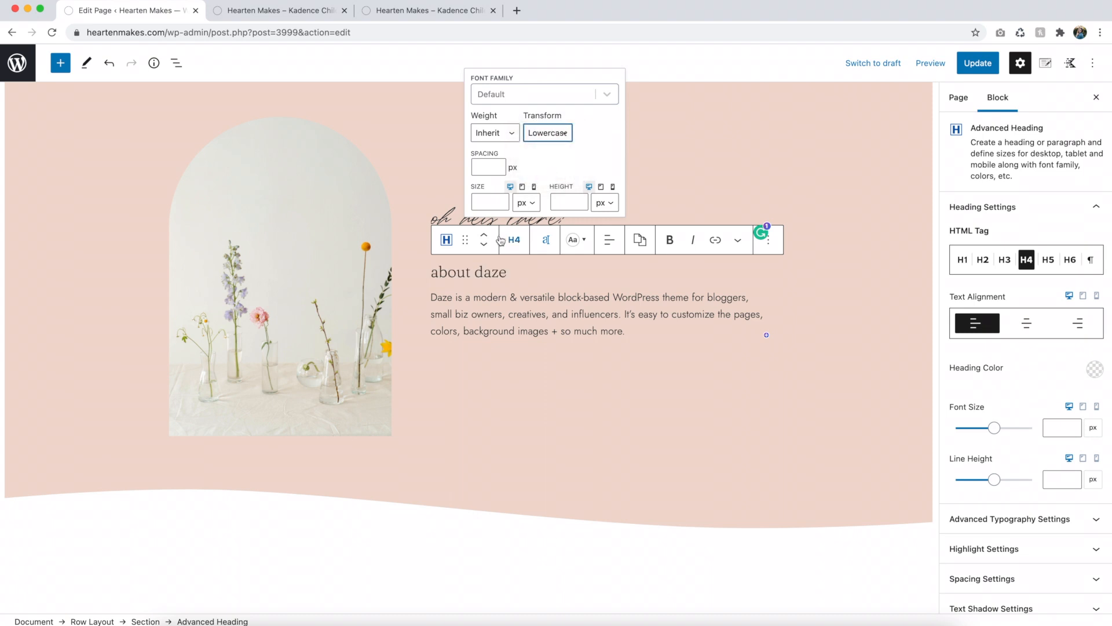
left_click(544, 133)
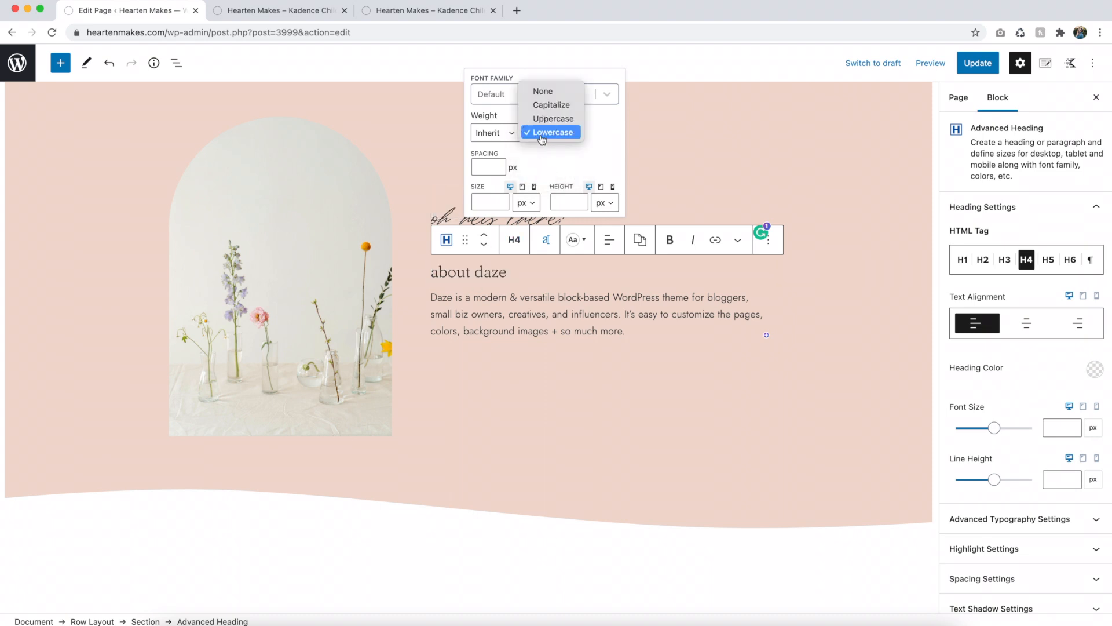
left_click(544, 92)
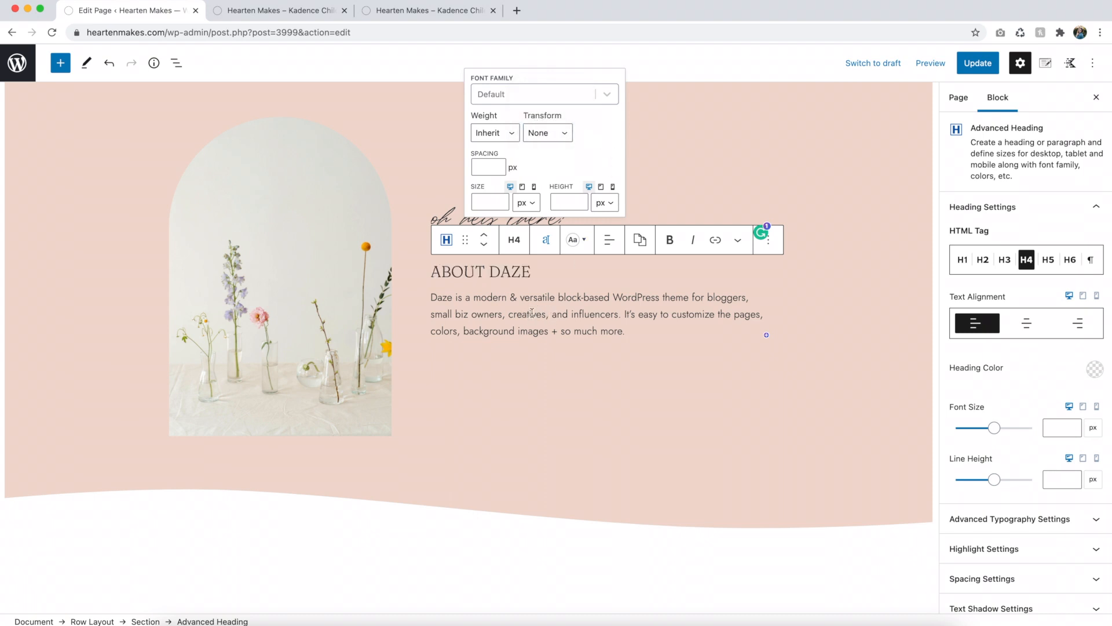
Step: Undo the recent style and level changes to the "ABOUT DAZE" heading
left_click(548, 215)
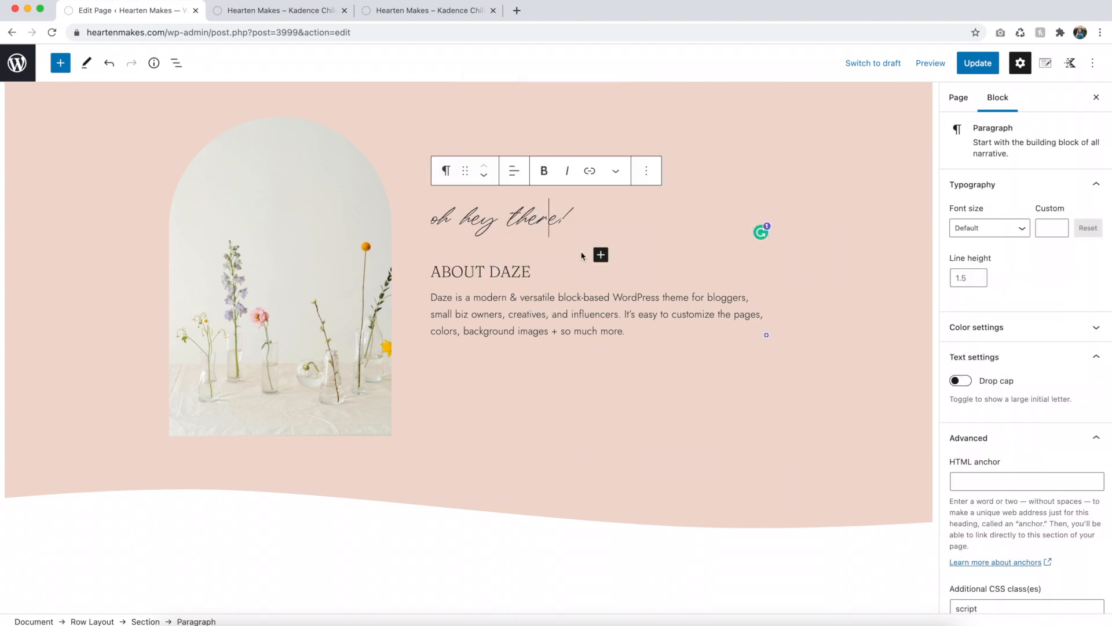
key("super+z")
key("super+z")
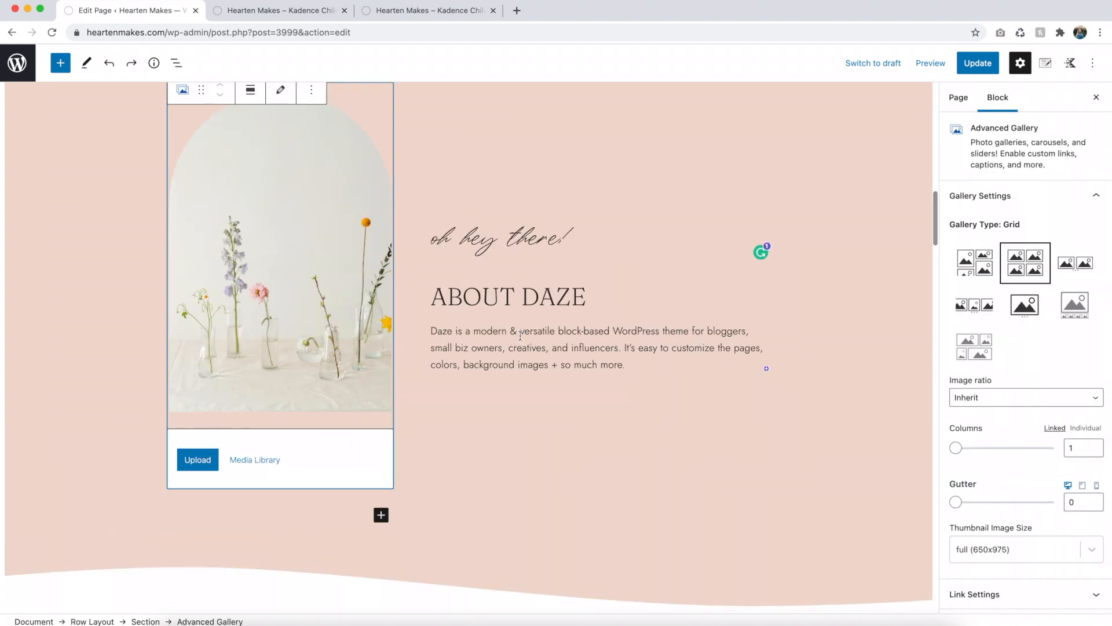
left_click(520, 335)
Step: Select the "thrive!" and "HONEYDEW" logo images in the Featured In row to see how they can be replaced
scroll(519, 335, "down", 3)
scroll(520, 338, "down", 5)
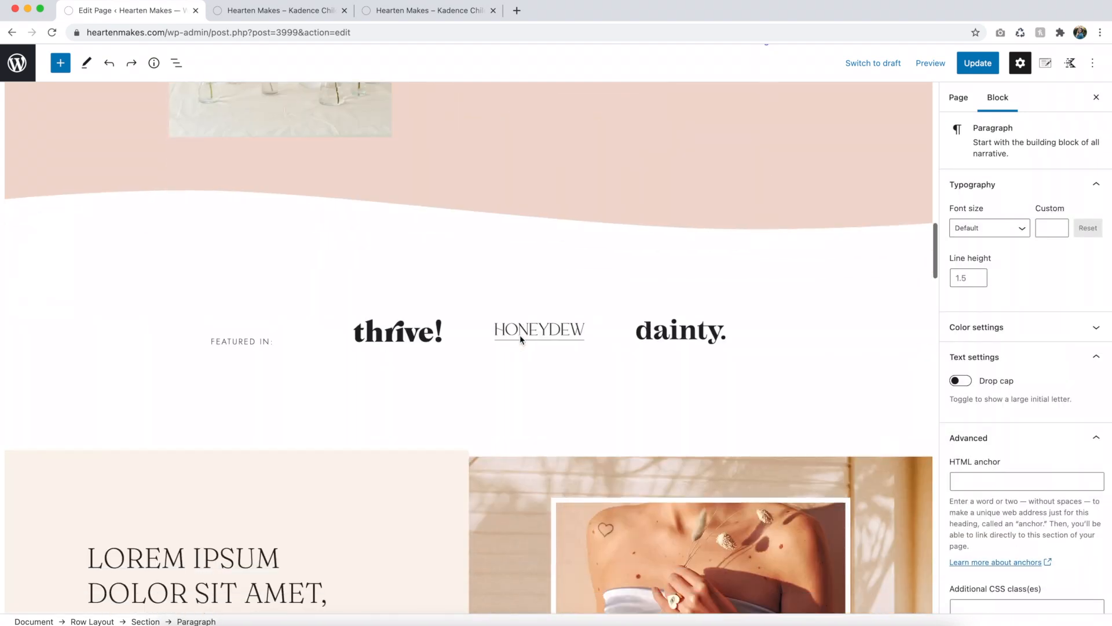
left_click(408, 216)
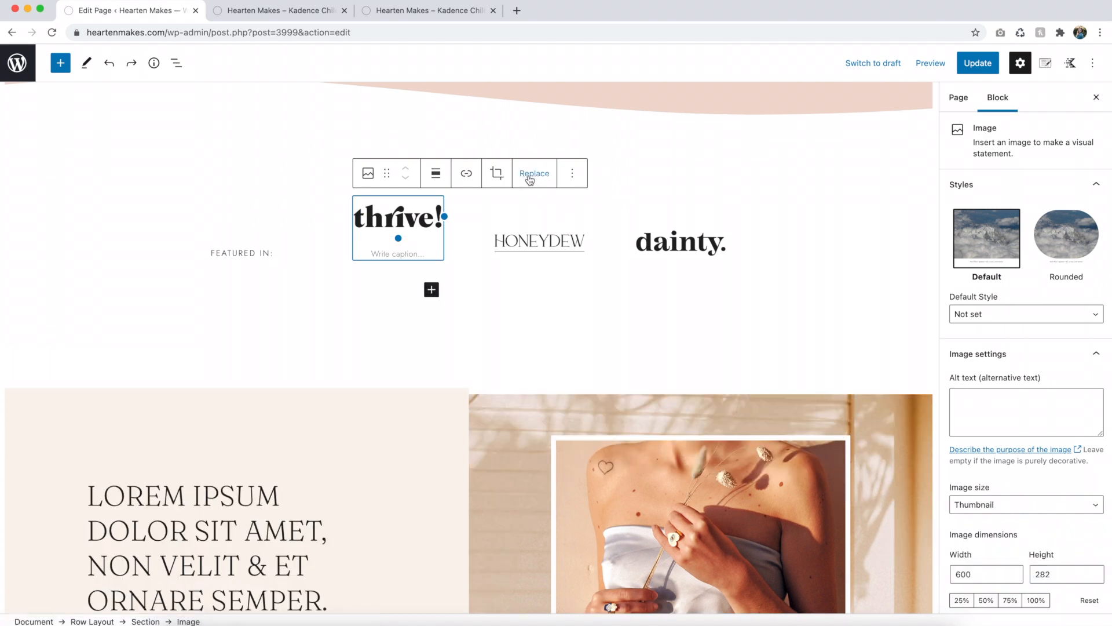
left_click(548, 222)
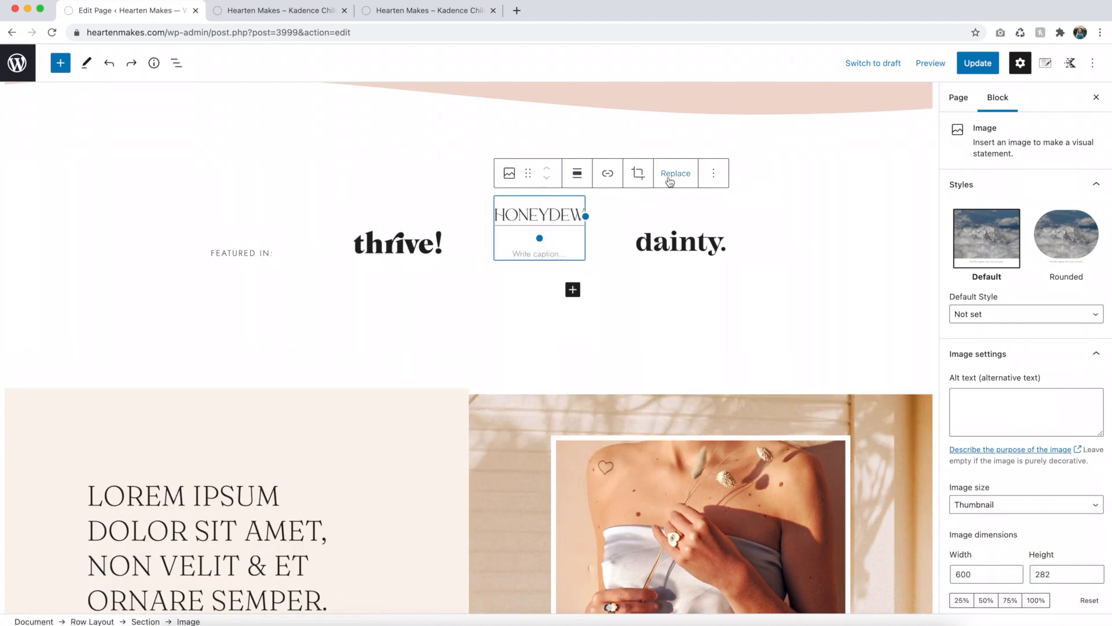
Step: Replace the section background behind the framed photo with daze-home-2-hero-2-1.jpg and set its focal point to 78% left and 27% top
scroll(387, 288, "down", 5)
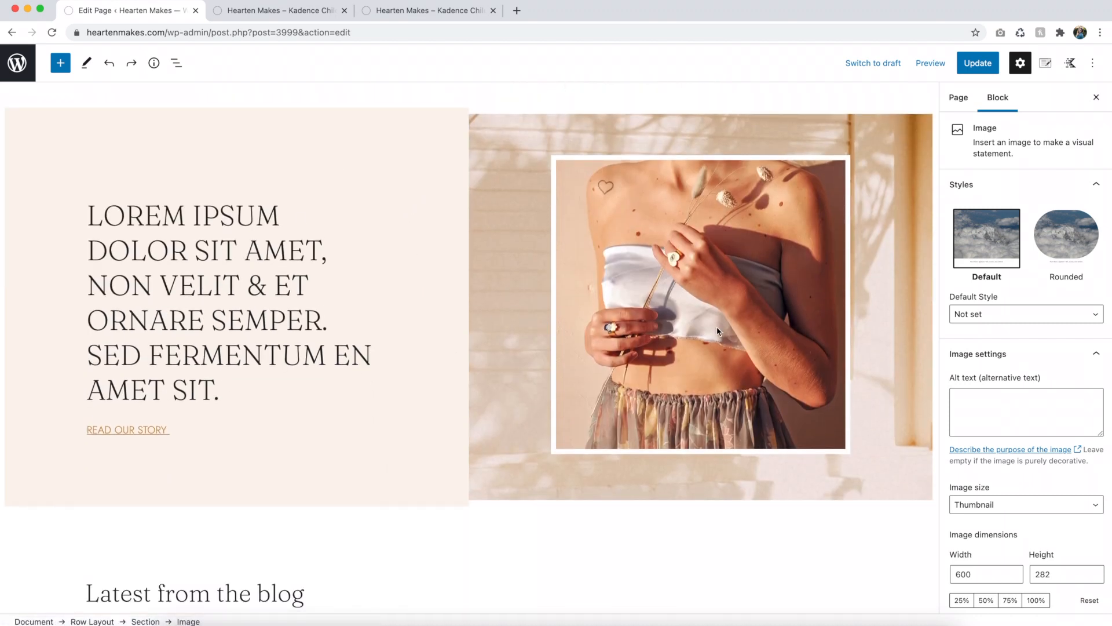
left_click(517, 209)
scroll(519, 214, "down", 1)
scroll(513, 201, "up", 2)
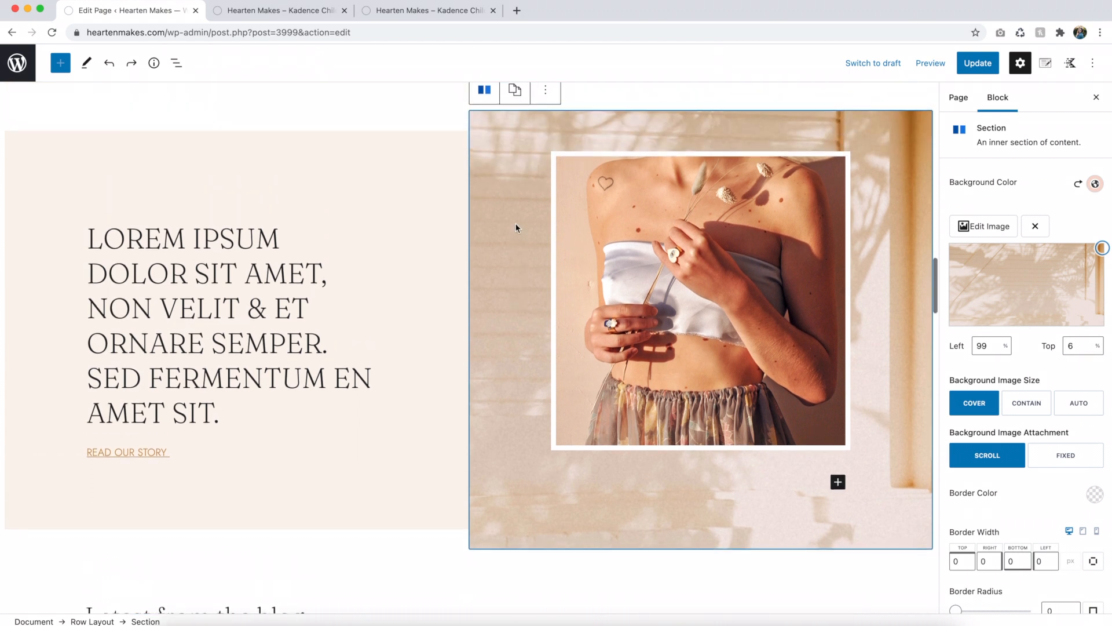
scroll(486, 136, "up", 1)
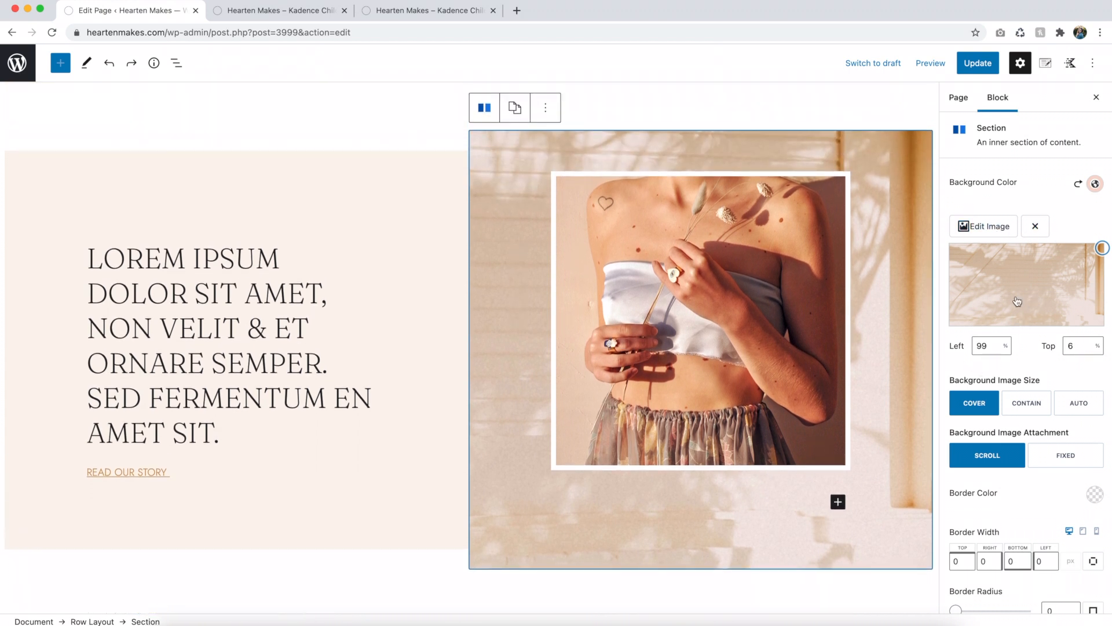
left_click(988, 226)
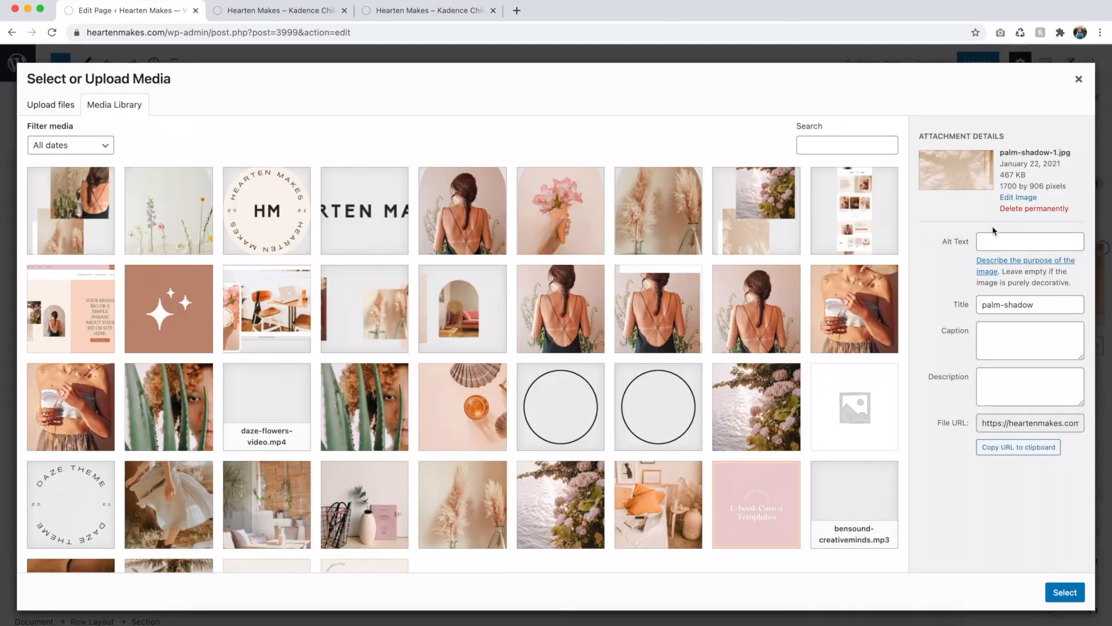
scroll(196, 333, "down", 3)
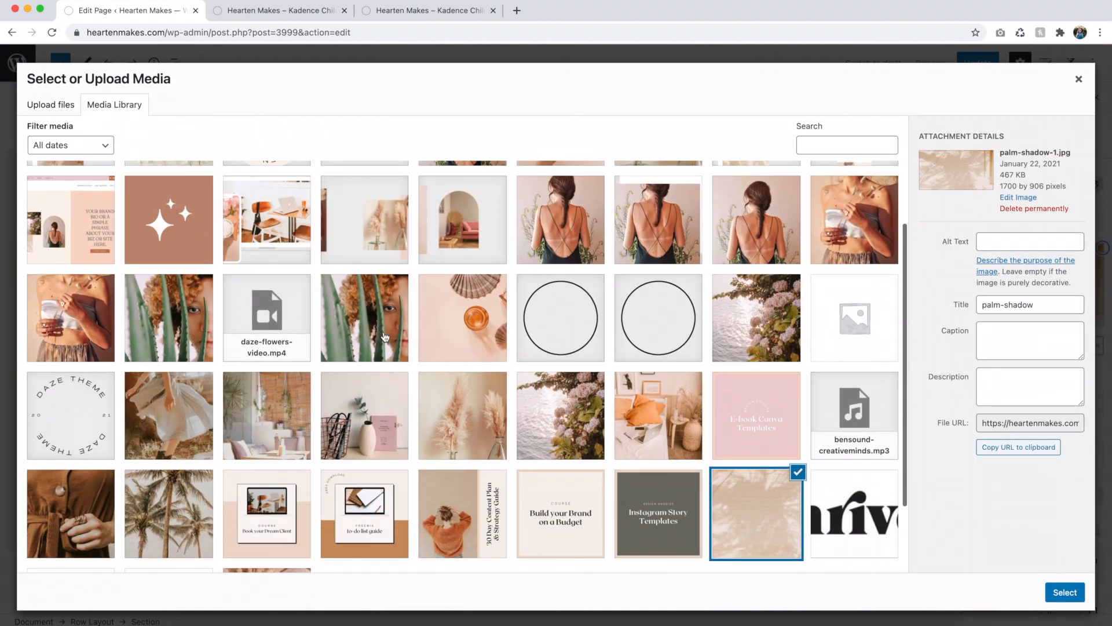
left_click(442, 331)
left_click(1064, 592)
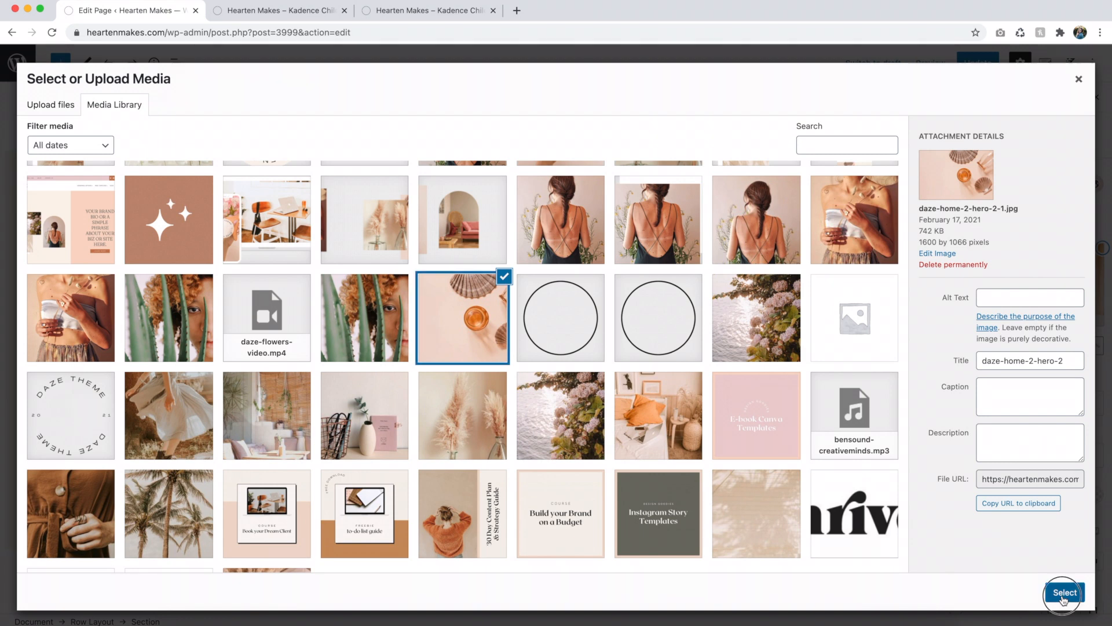
mouse_move(1073, 281)
left_mouse_down()
mouse_move(975, 294)
mouse_move(1070, 271)
left_mouse_up()
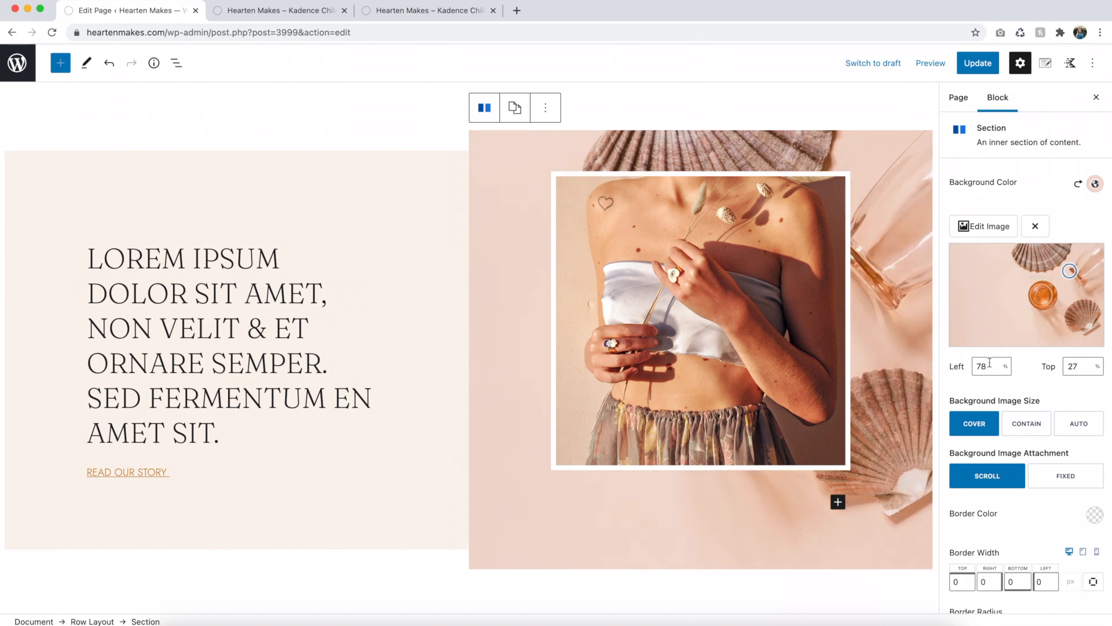
Step: Select the framed photo of the woman and look at its image replacement options
left_click(703, 284)
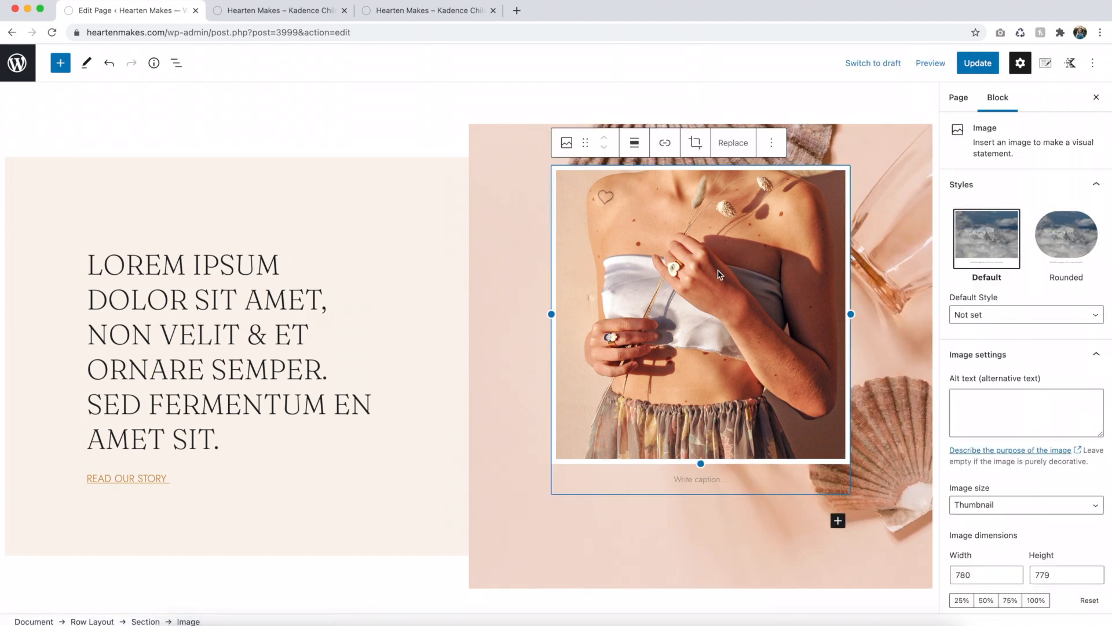
left_click(733, 145)
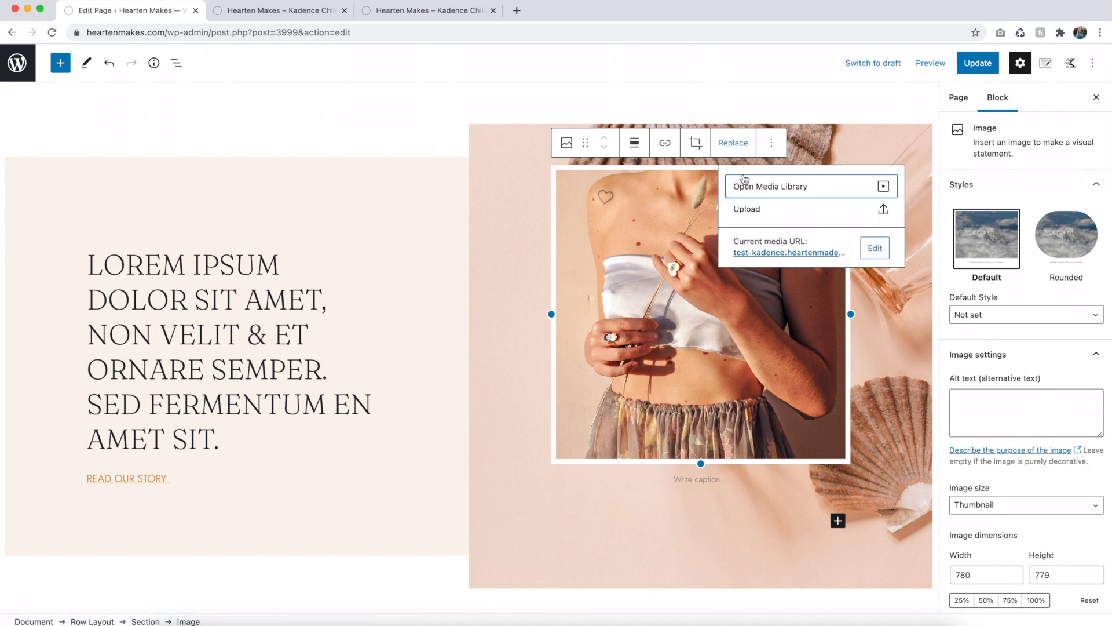
left_click(651, 286)
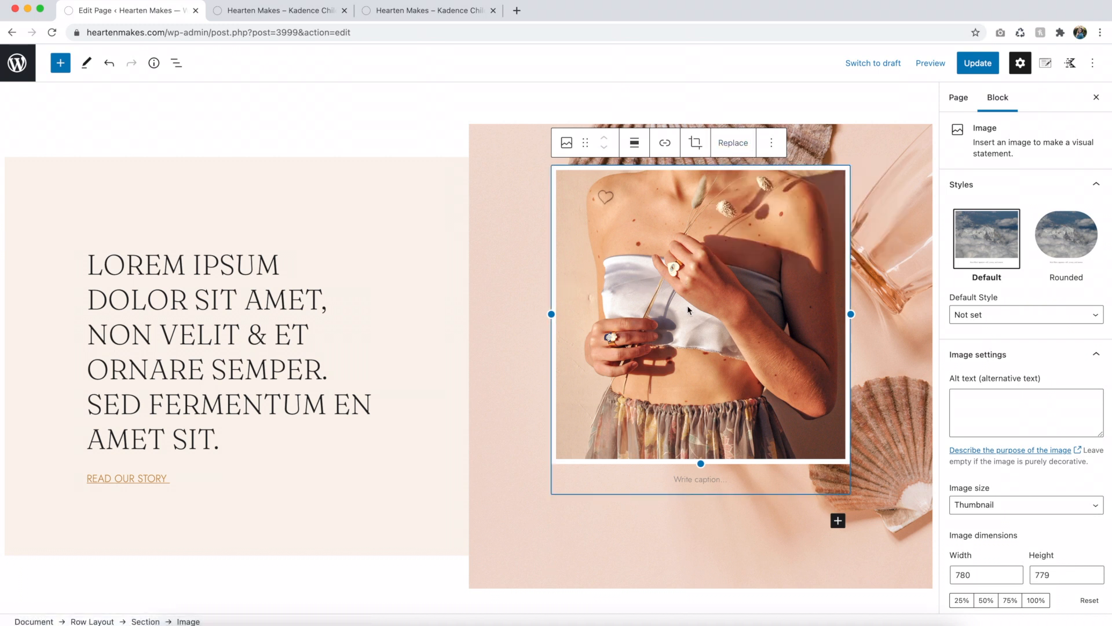
Step: Link the "READ OUR STORY" text below the Lorem Ipsum heading to the Features + FAQ page
left_click(186, 385)
scroll(185, 388, "down", 2)
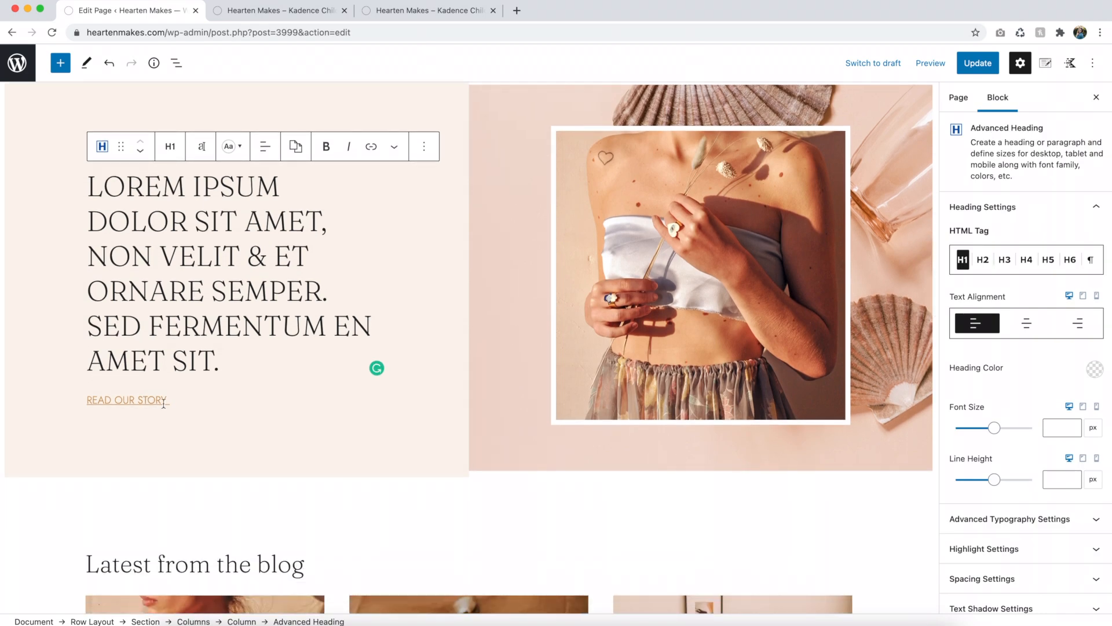
left_click(125, 401)
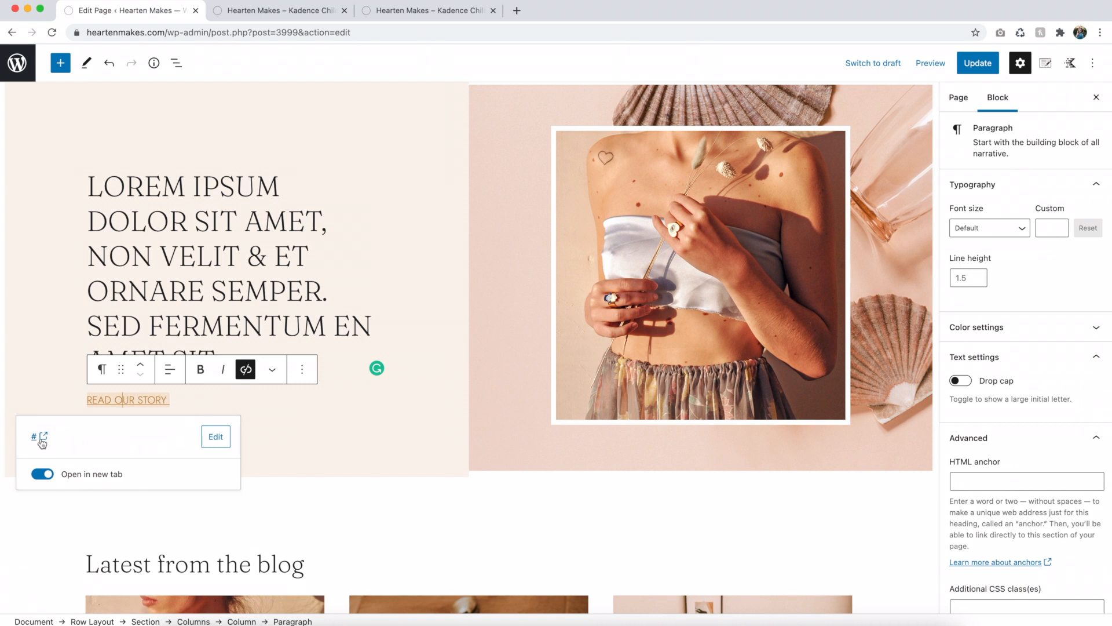
left_click(215, 438)
left_click_drag(112, 441, 10, 442)
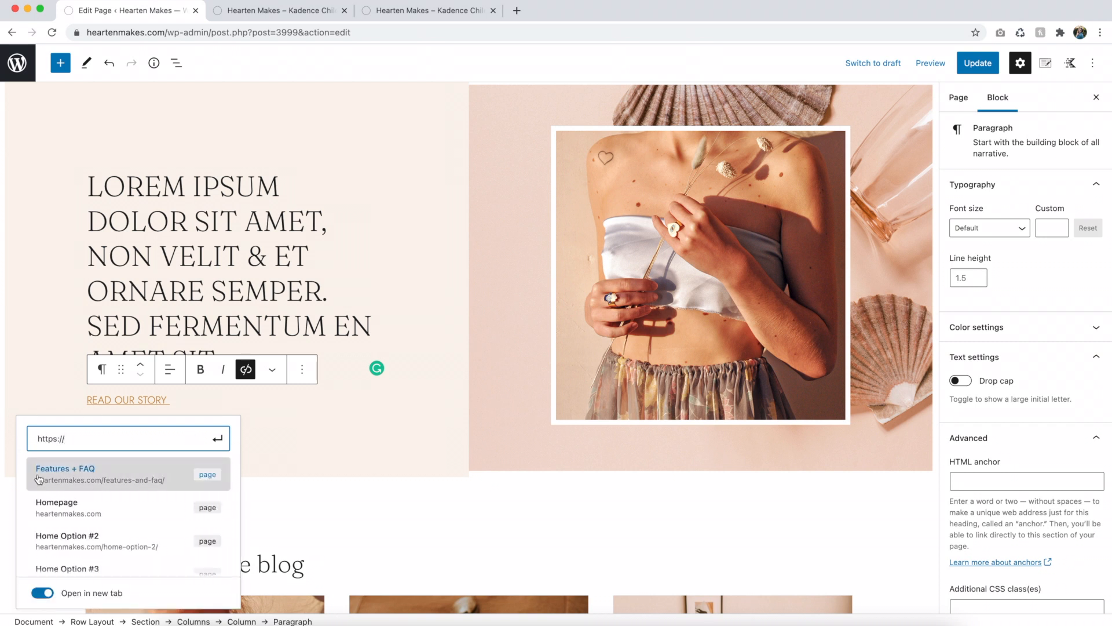
left_click(87, 478)
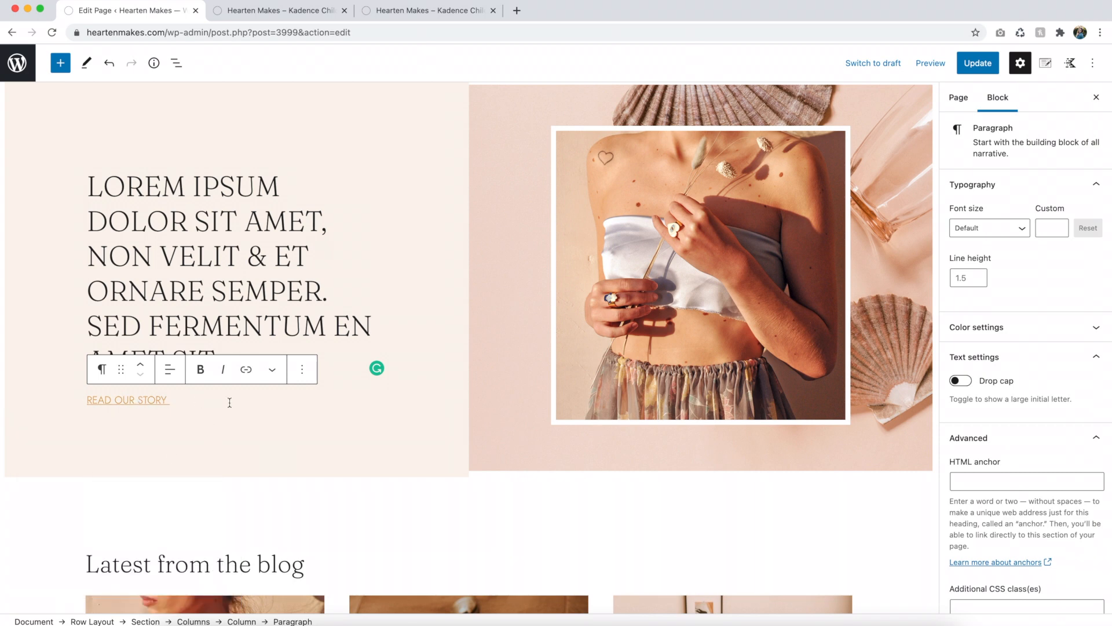
Step: Set the number of items in the "Latest from the blog" Posts block to 2
scroll(235, 401, "down", 10)
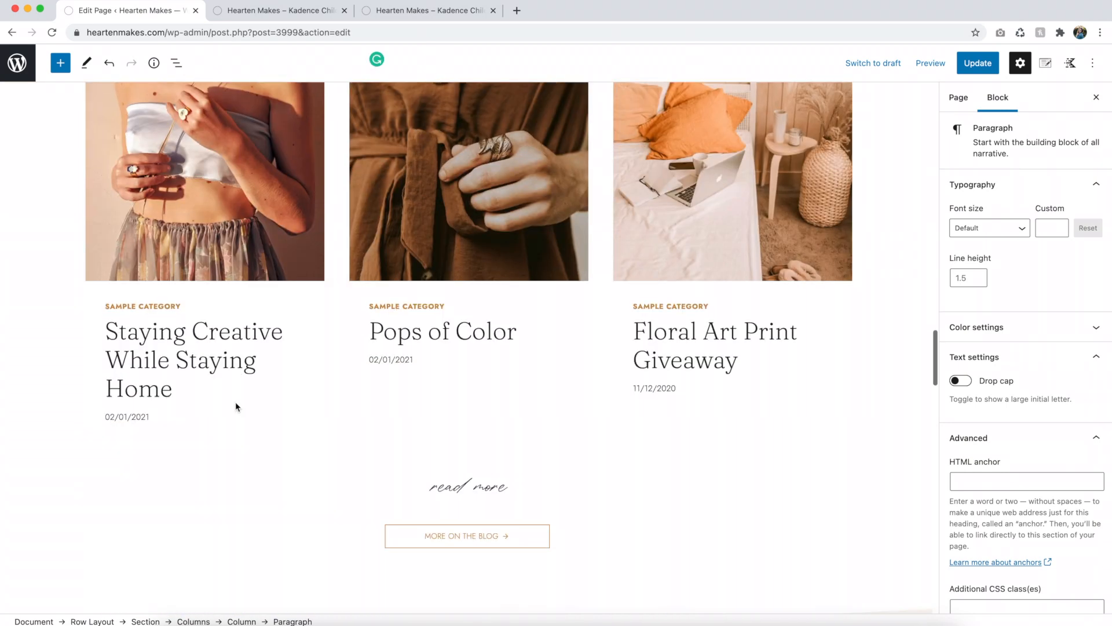
scroll(235, 405, "up", 3)
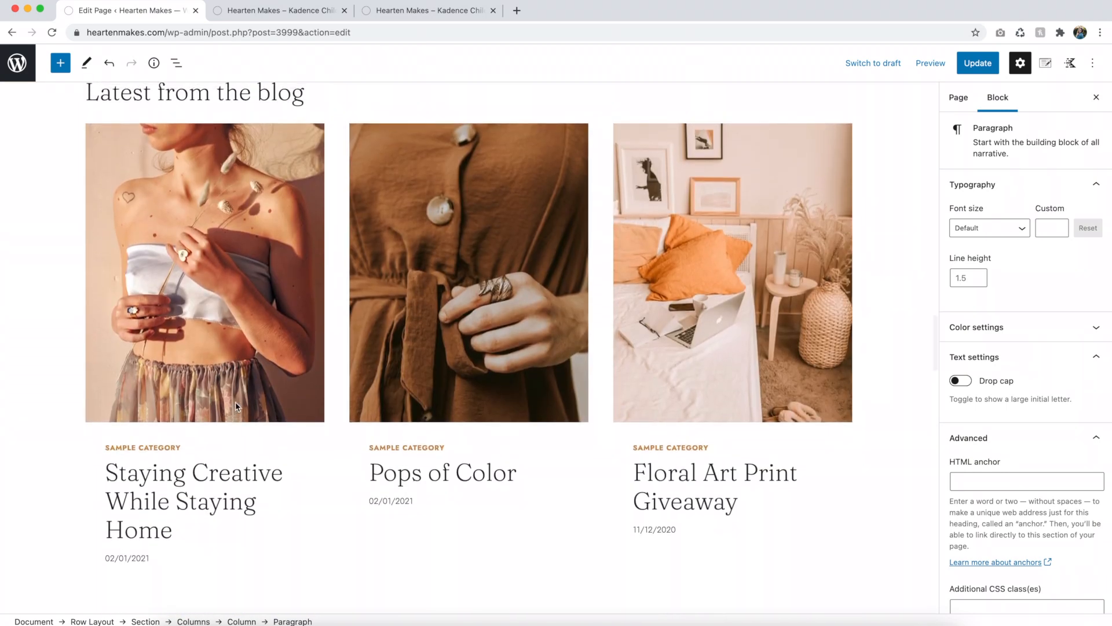
left_click(331, 465)
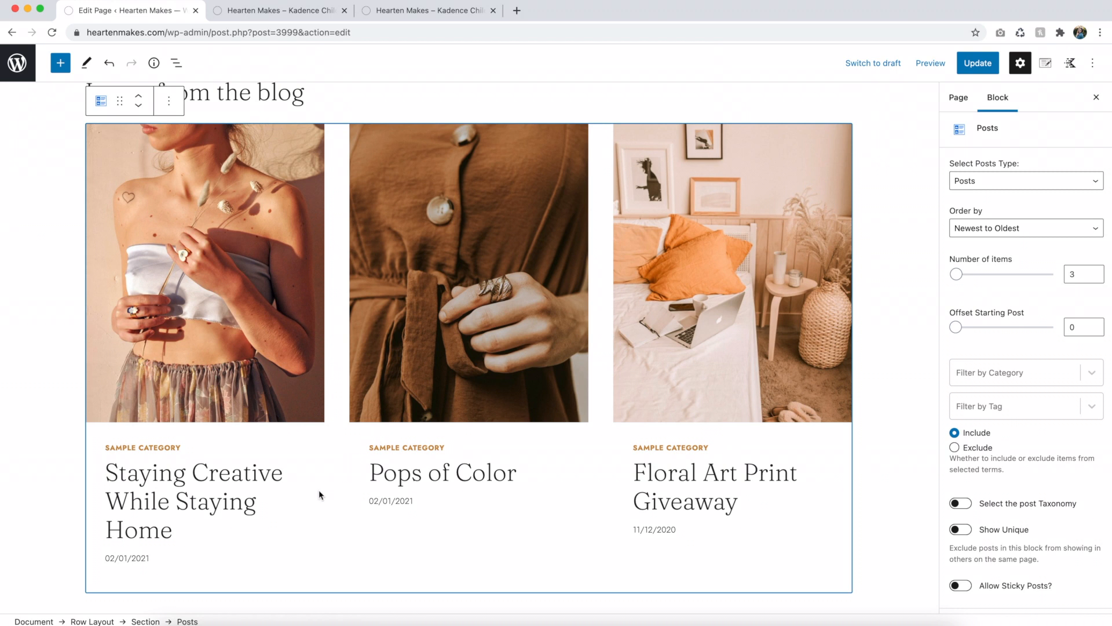
left_click_drag(1075, 275, 1065, 272)
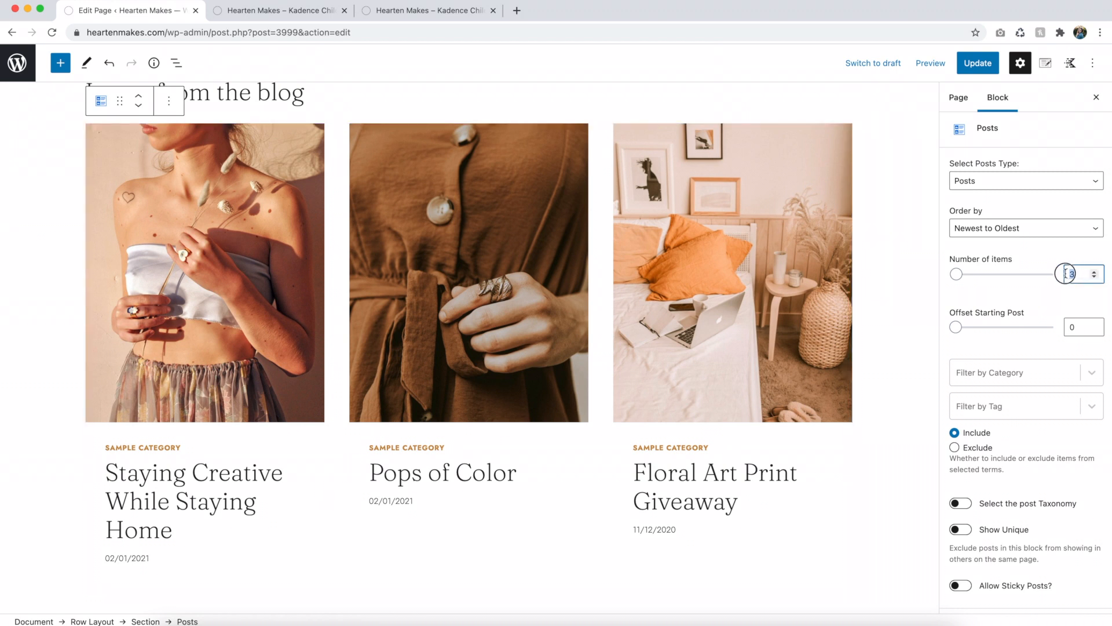
type("2")
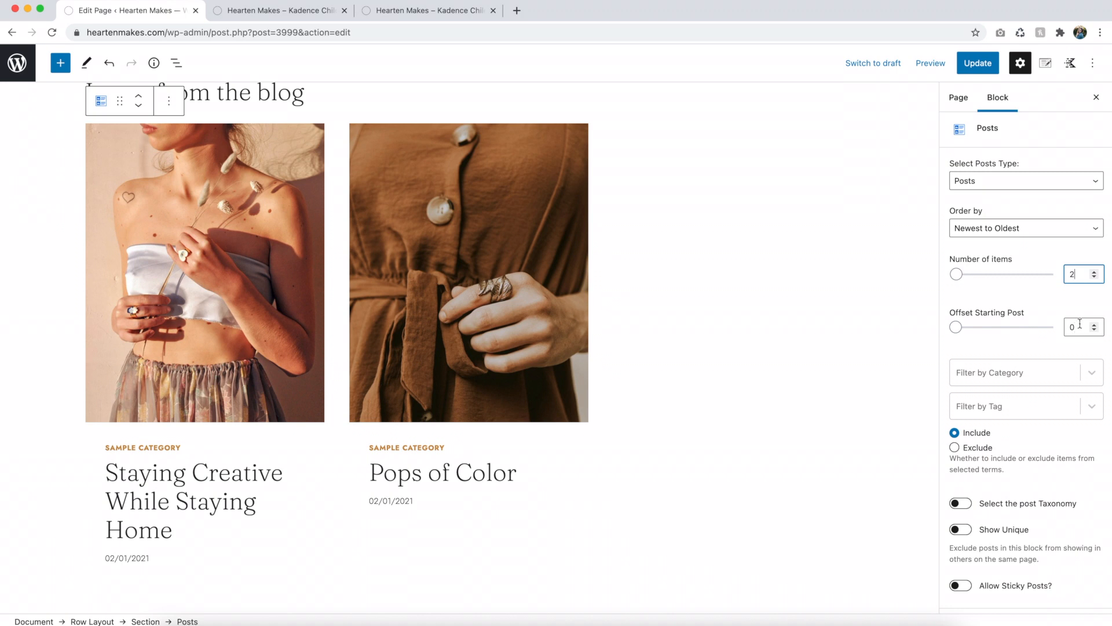
Step: Set the Posts block's layout to 2 columns and check the enlarged blog post cards
scroll(1026, 441, "down", 5)
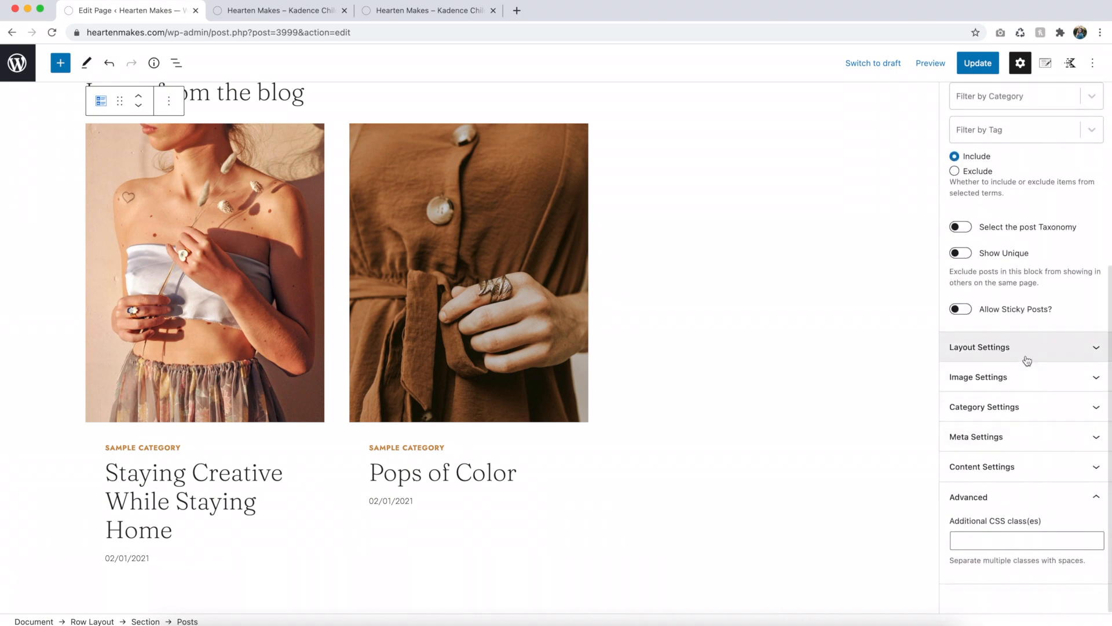
left_click(1024, 355)
scroll(1024, 355, "down", 2)
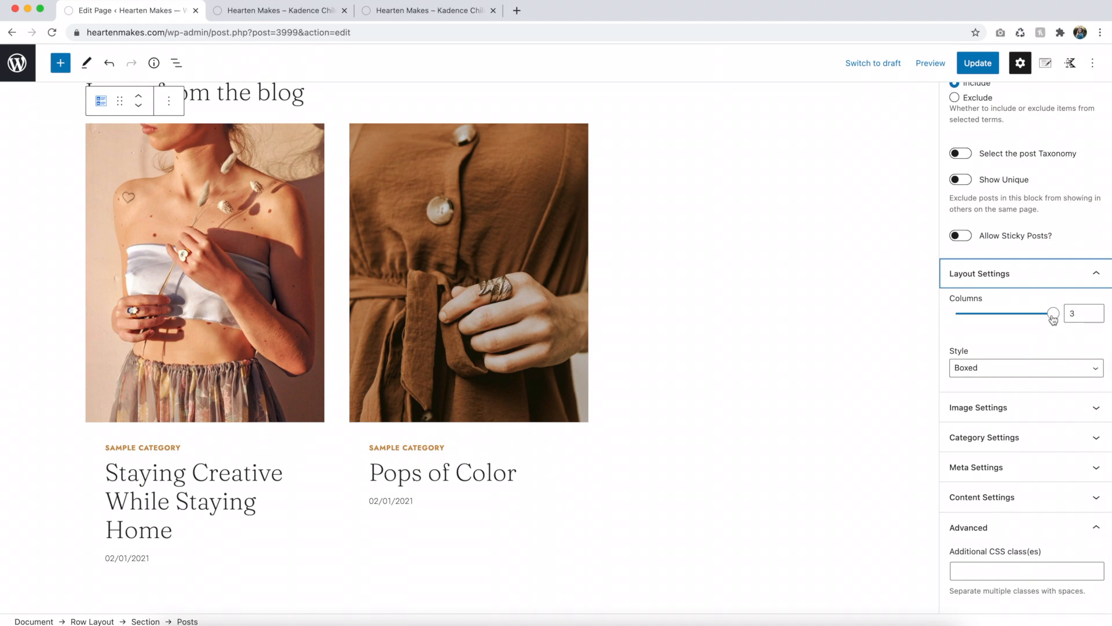
left_click_drag(1053, 318, 1004, 316)
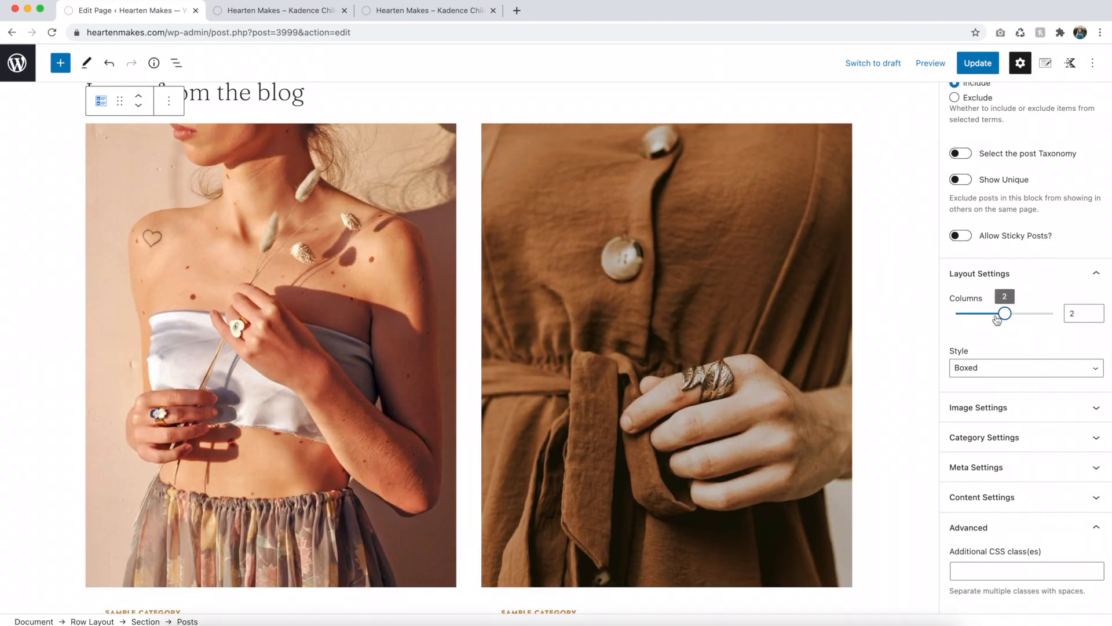
scroll(707, 355, "down", 5)
scroll(707, 355, "up", 4)
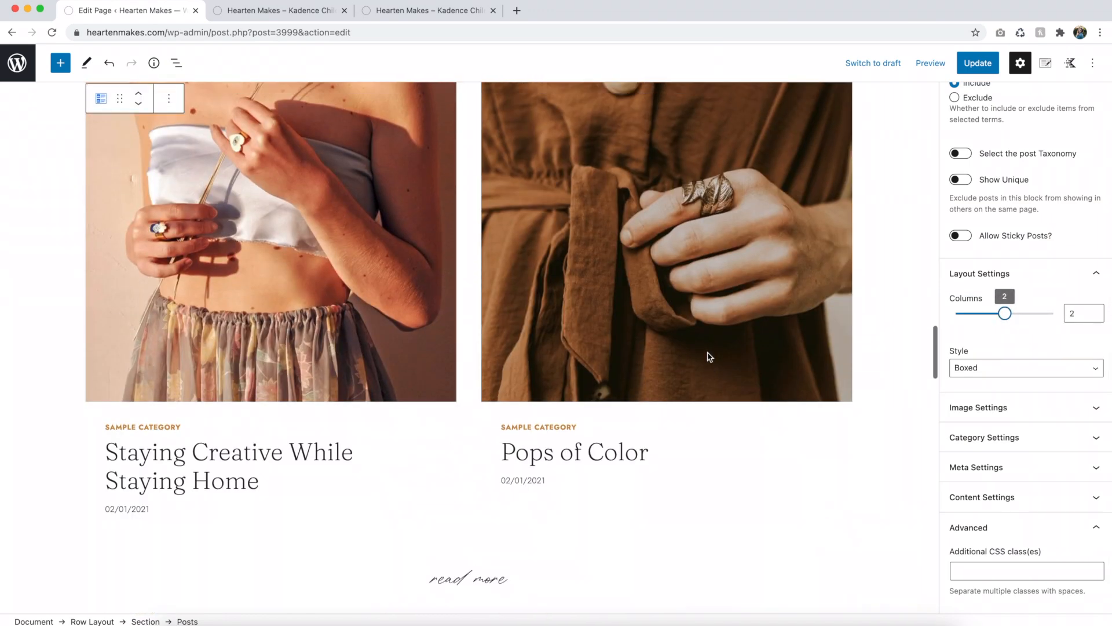
scroll(709, 355, "up", 2)
scroll(707, 352, "down", 5)
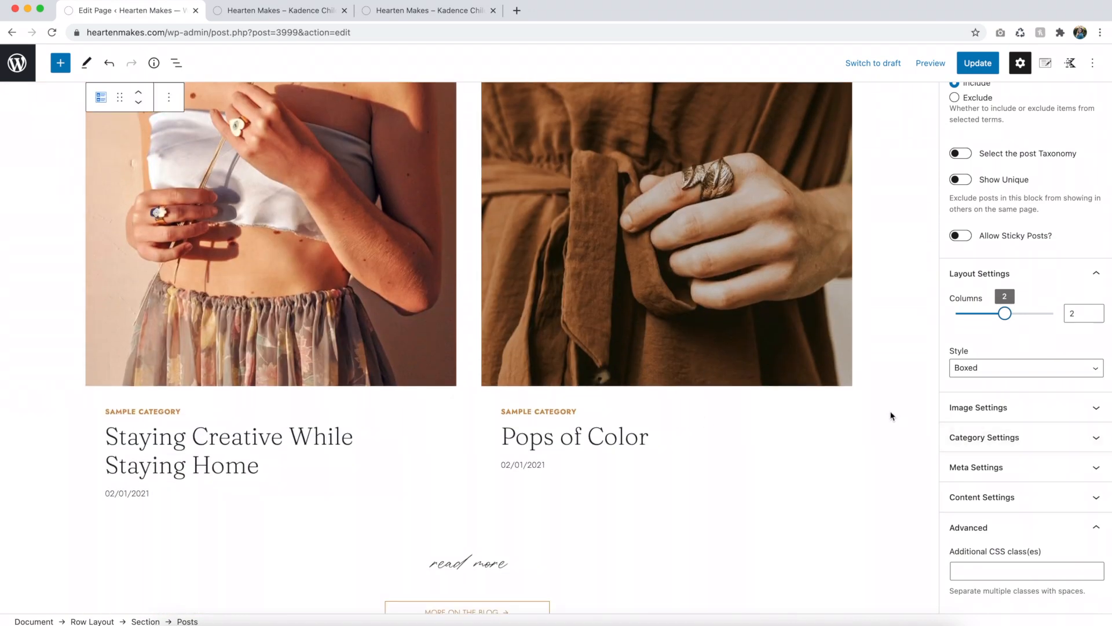
Step: Set the Posts block's image ratio to 16:9 and its layout style to Unboxed
left_click(957, 413)
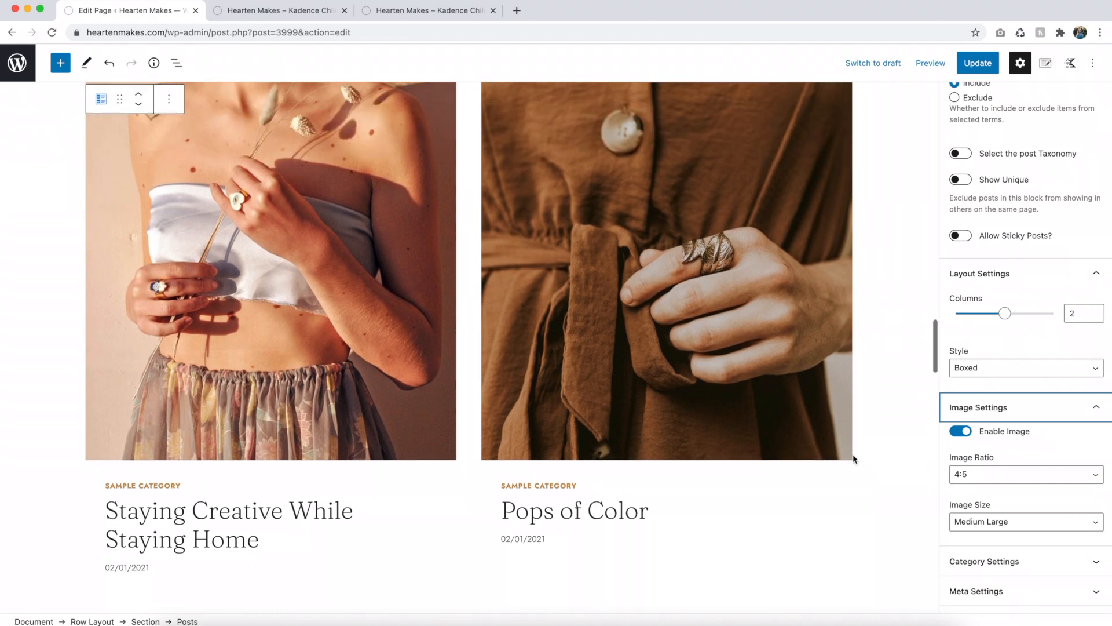
left_click(977, 476)
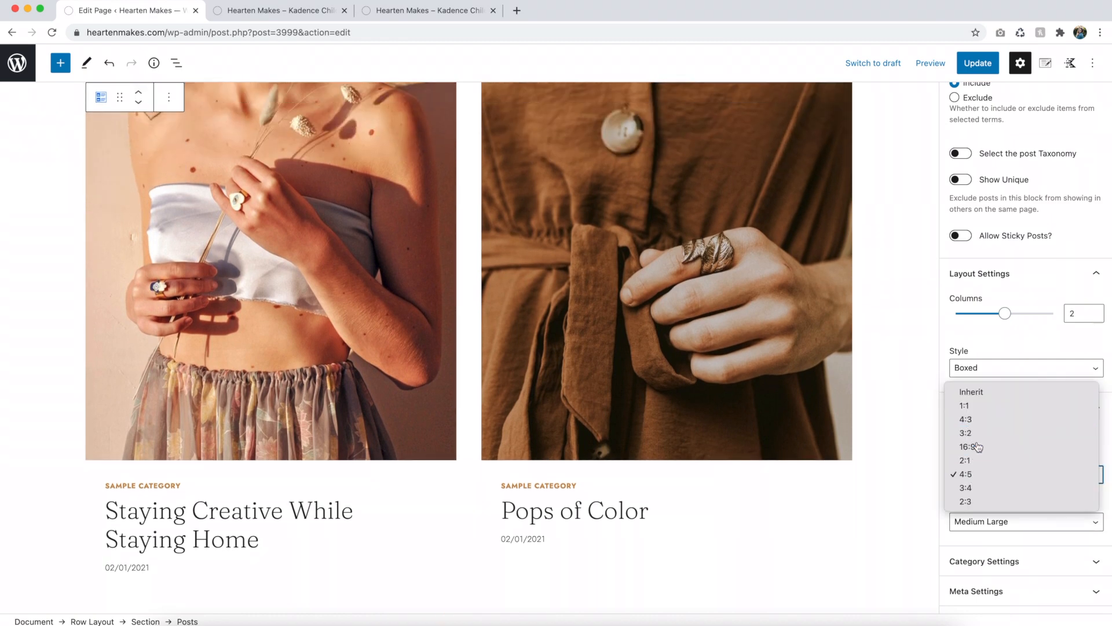
left_click(978, 446)
scroll(805, 410, "up", 3)
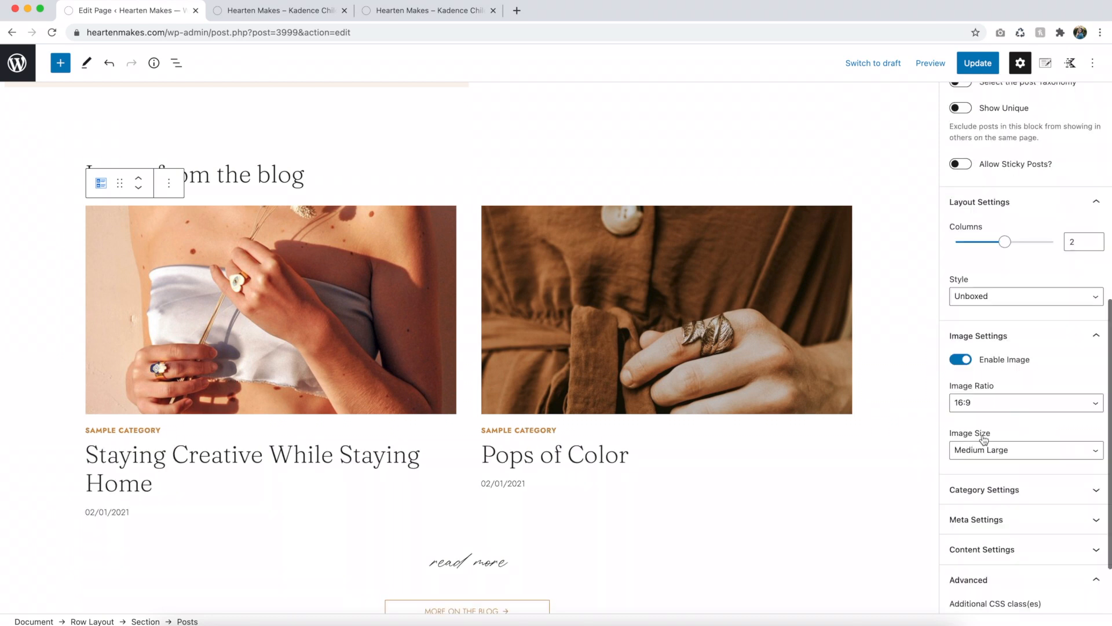
scroll(985, 439, "down", 3)
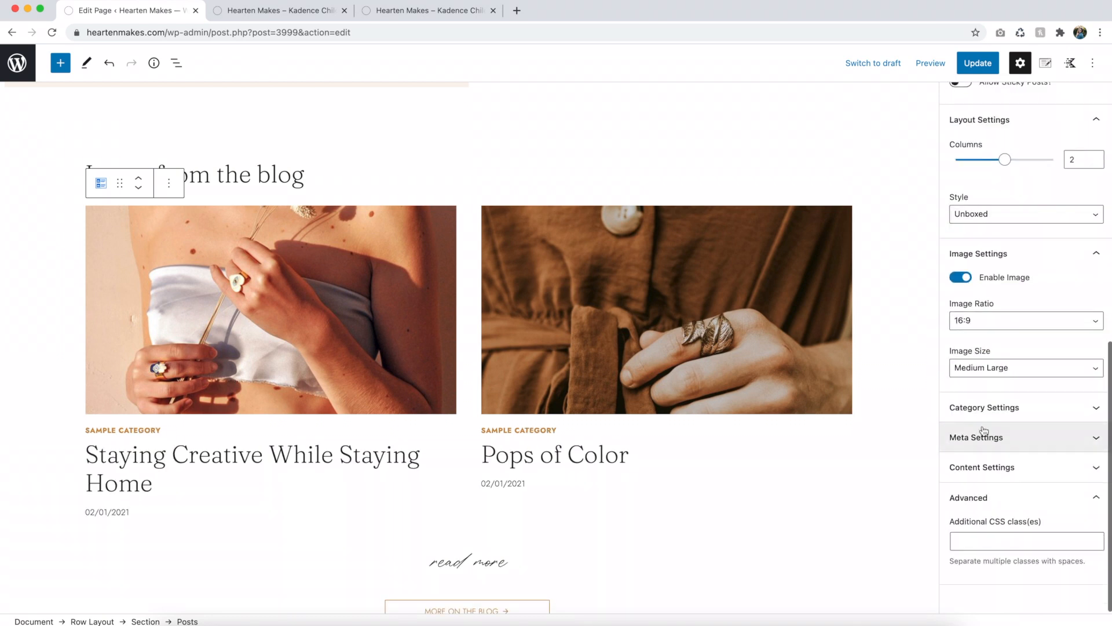
Step: Enable the author and the author label in the meta info of the Posts block
left_click(986, 408)
scroll(988, 412, "down", 3)
scroll(987, 412, "down", 2)
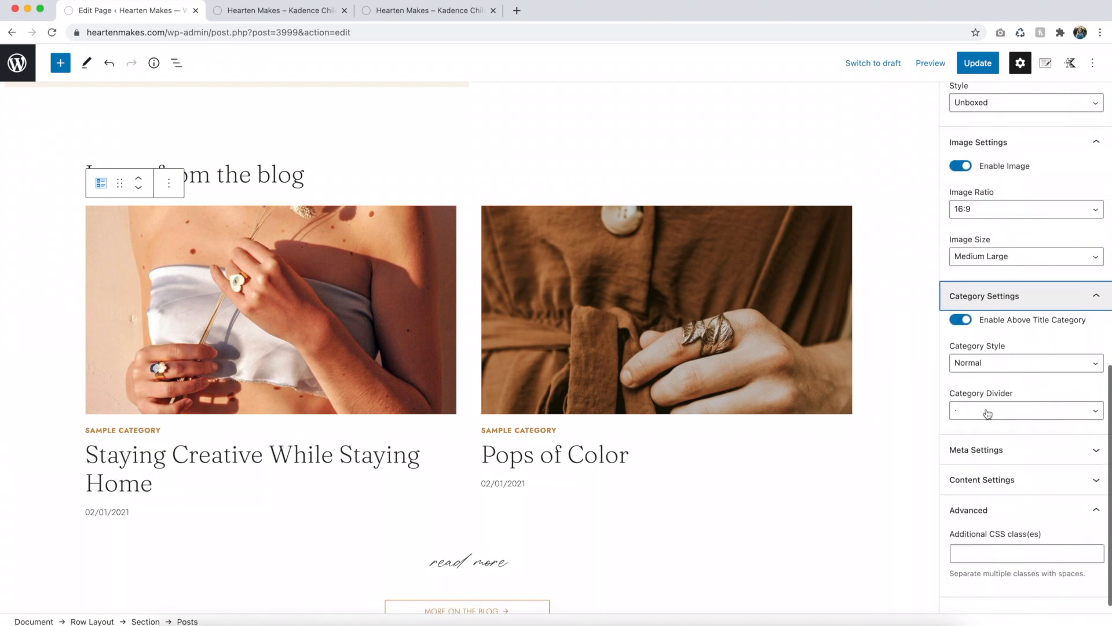
left_click(984, 436)
scroll(979, 417, "down", 4)
left_click(960, 369)
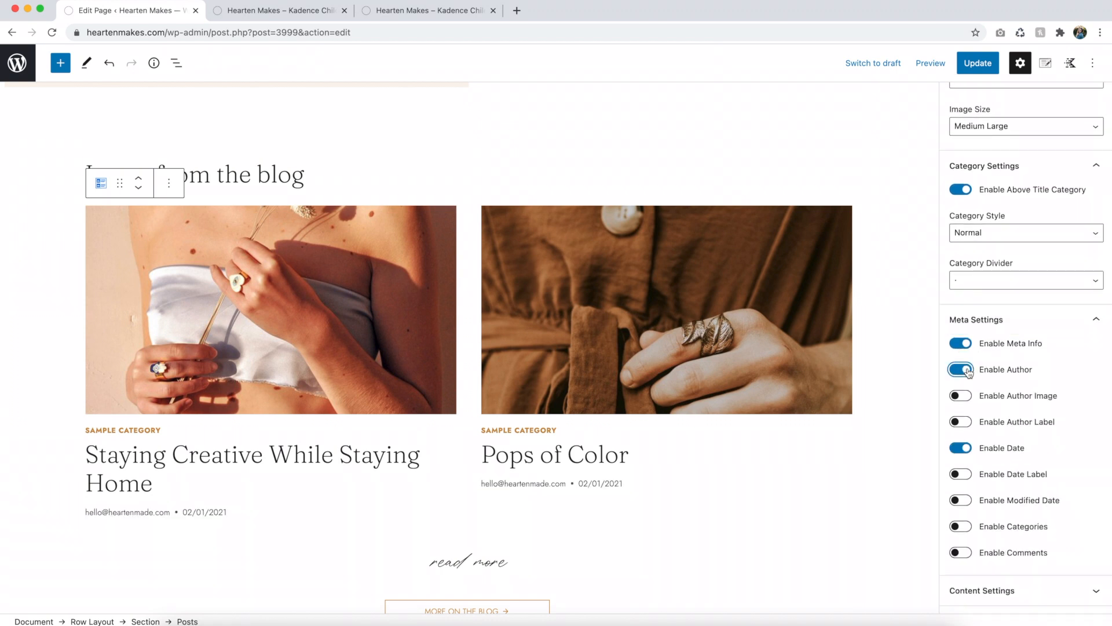
left_click(962, 423)
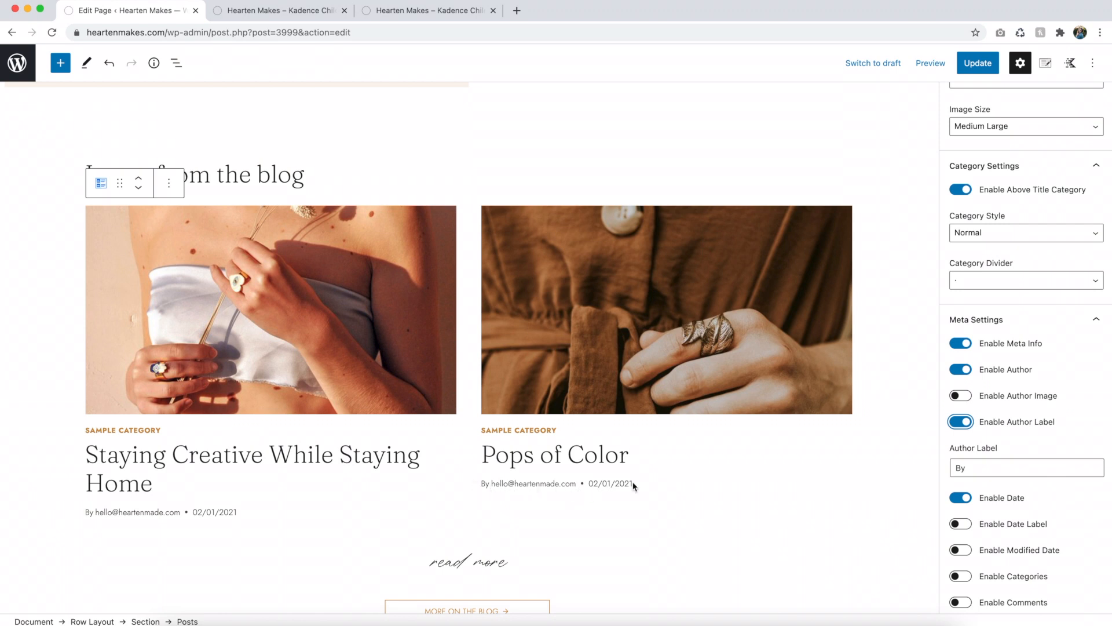
Step: Try showing the categories in the Posts block's meta info
scroll(1047, 442, "down", 3)
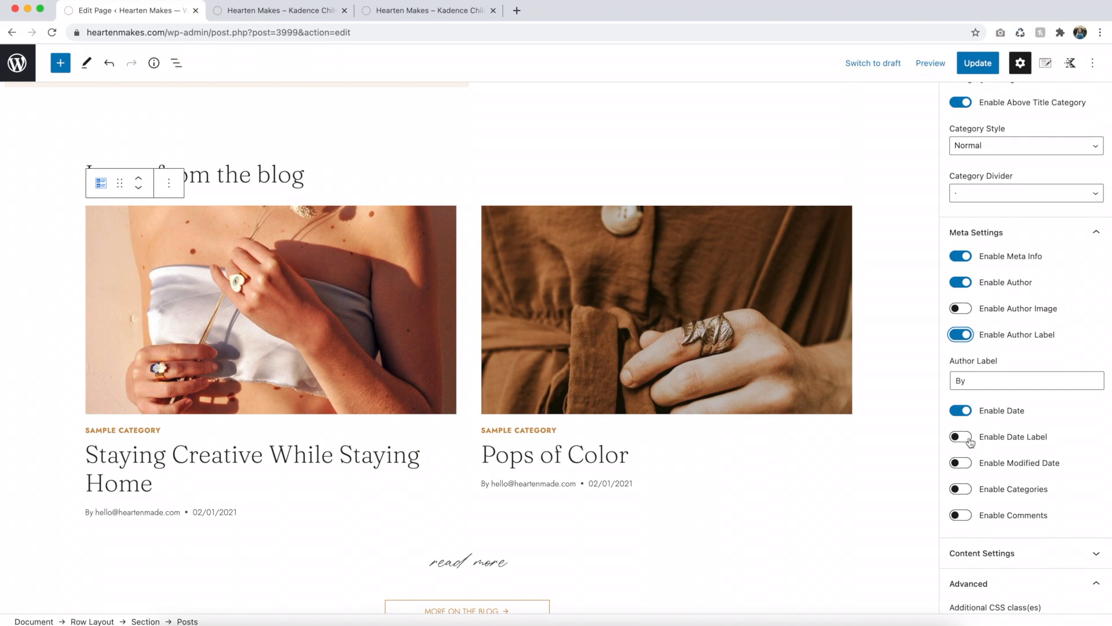
left_click(963, 492)
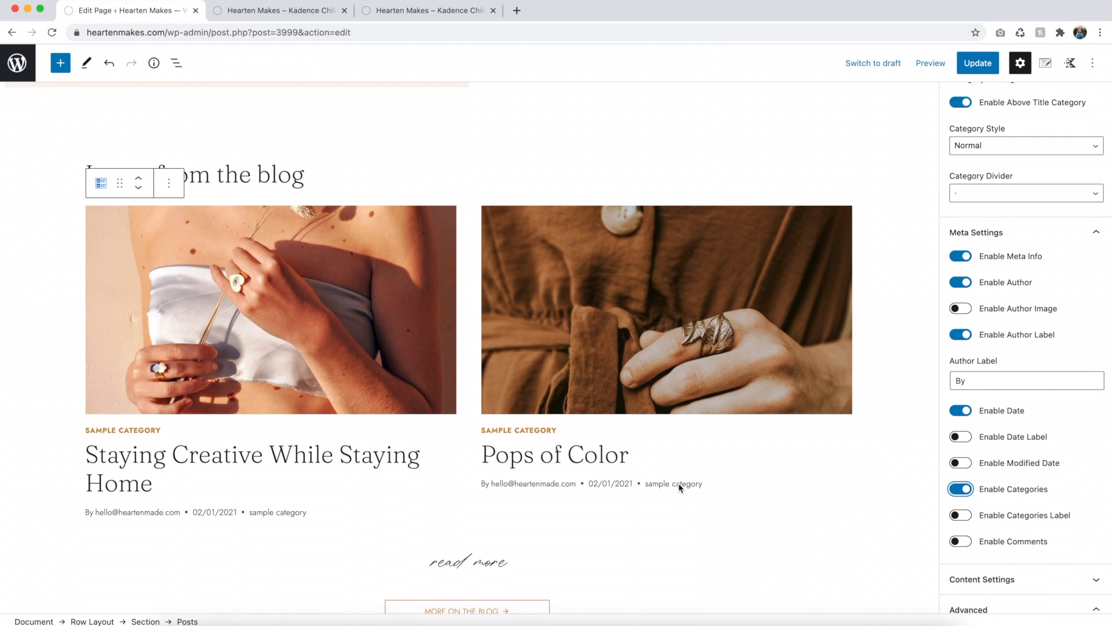
left_click(965, 491)
scroll(992, 413, "up", 1)
scroll(994, 411, "up", 10)
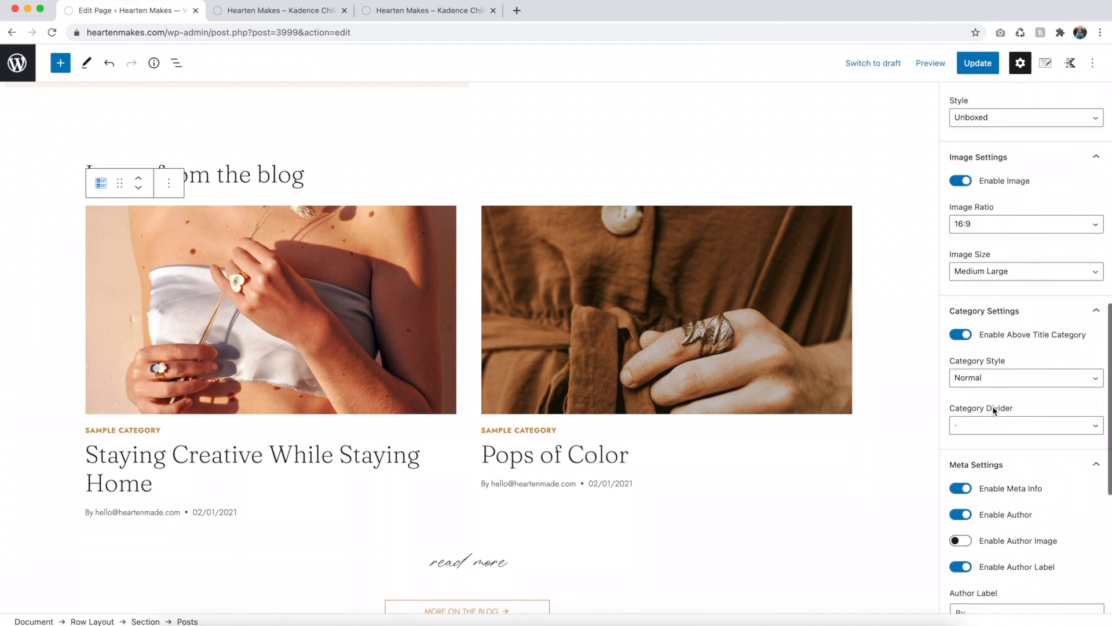
scroll(990, 435, "up", 15)
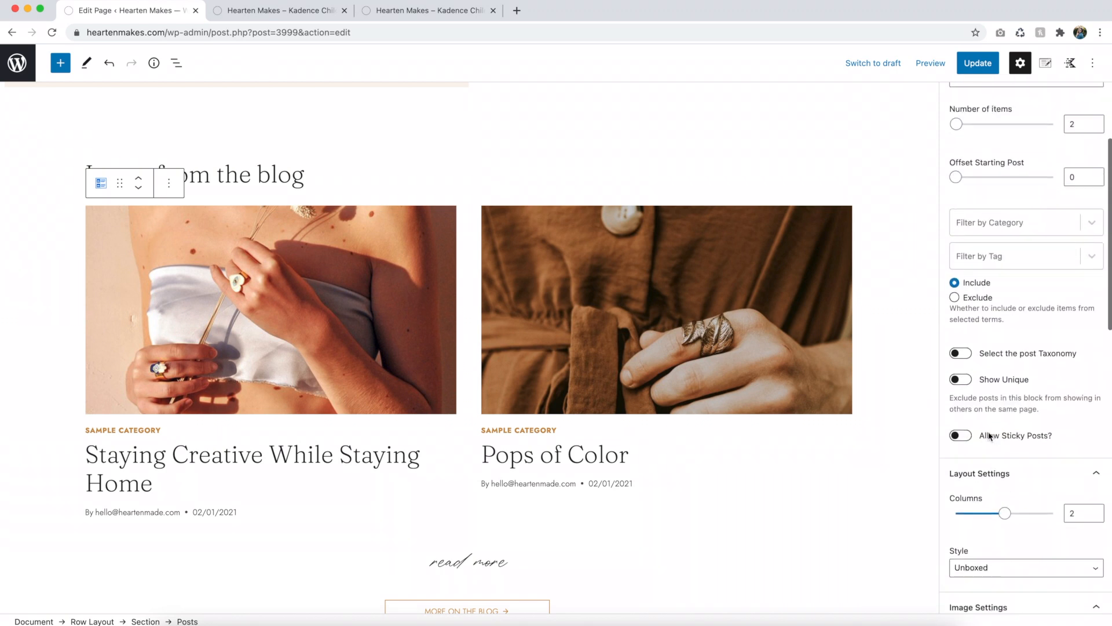
Step: Select the "Latest from the blog" heading and look through its heading settings
left_click(232, 175)
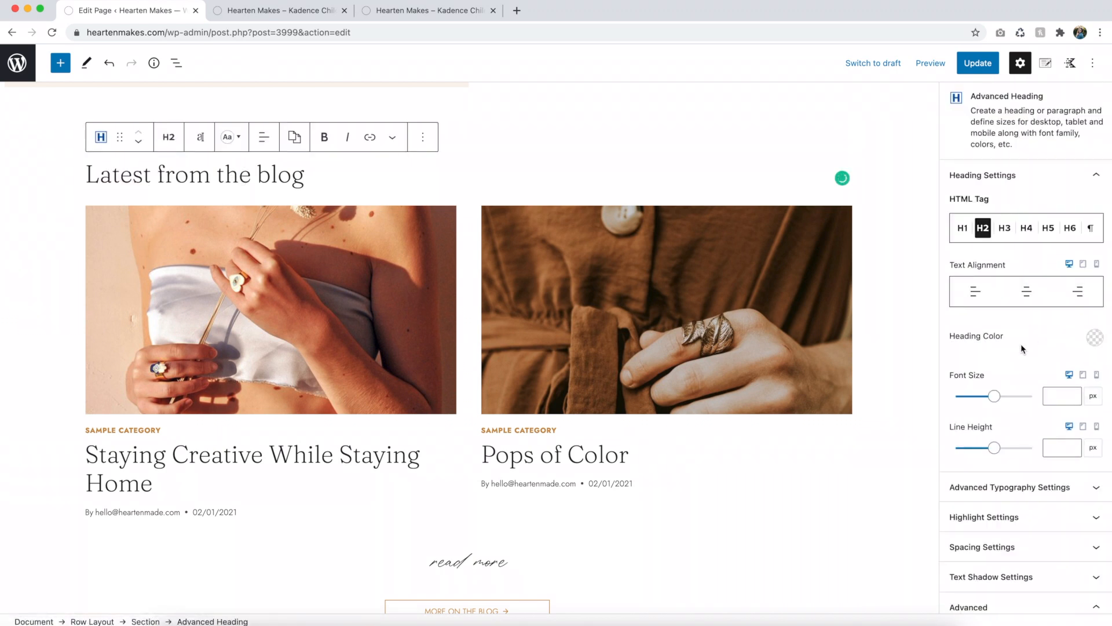
scroll(1031, 412, "down", 2)
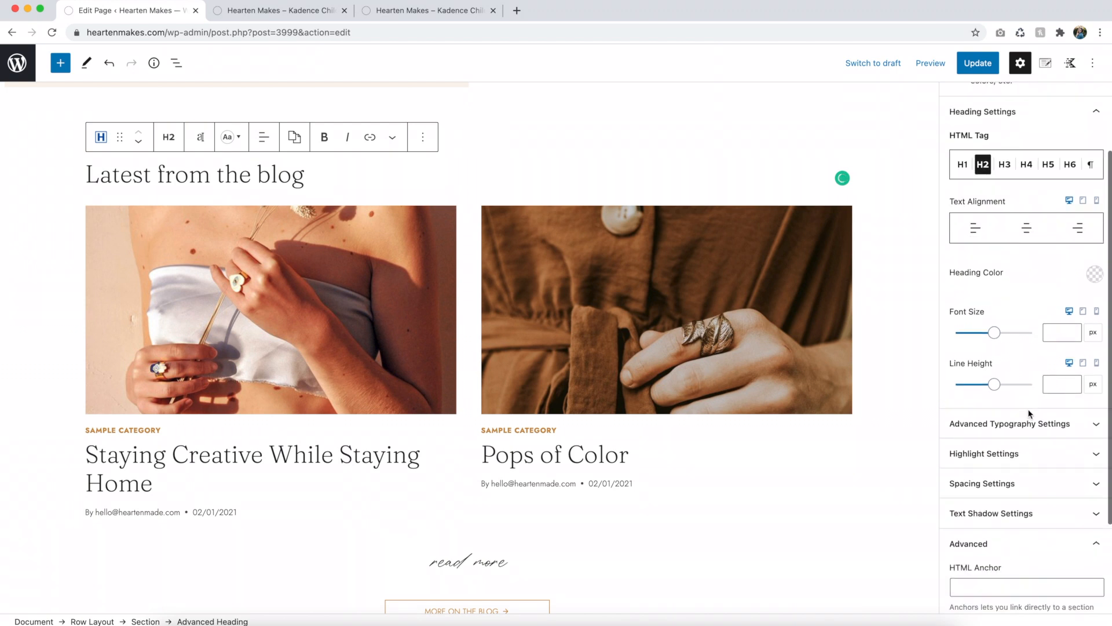
scroll(1030, 411, "up", 3)
scroll(1028, 414, "down", 2)
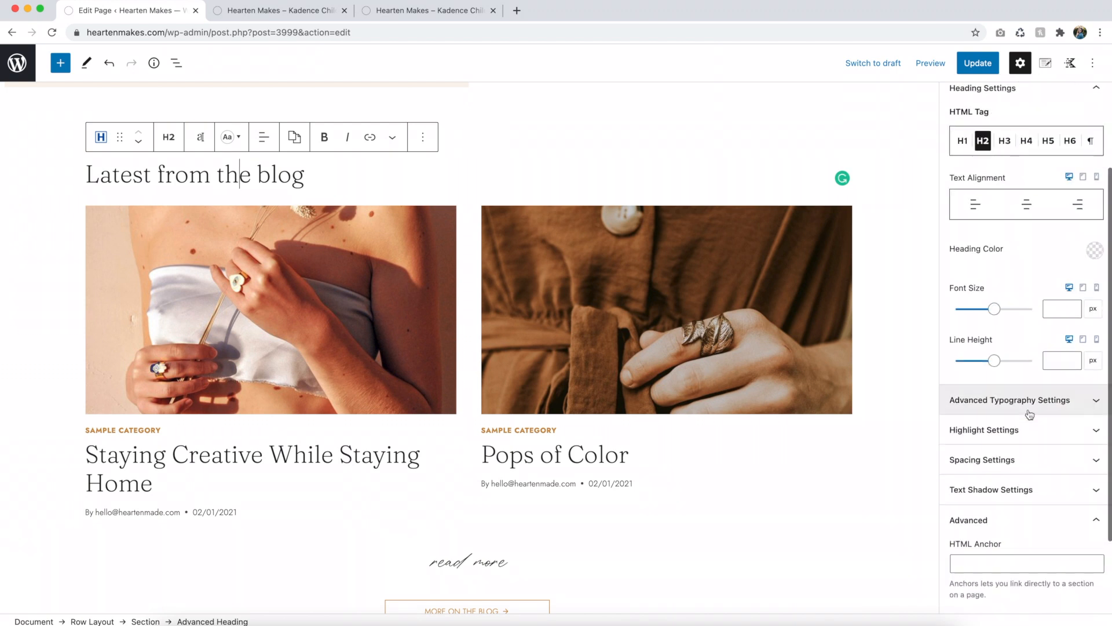
Step: Filter the Posts block by the category "sample category"
left_click(785, 434)
left_click(1002, 303)
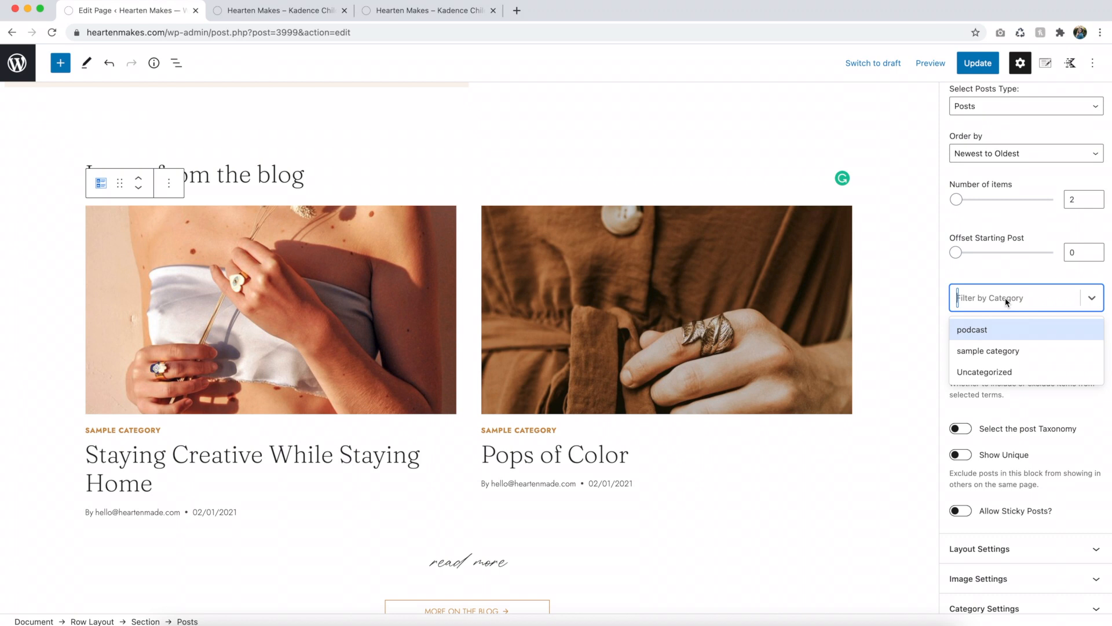
left_click(997, 353)
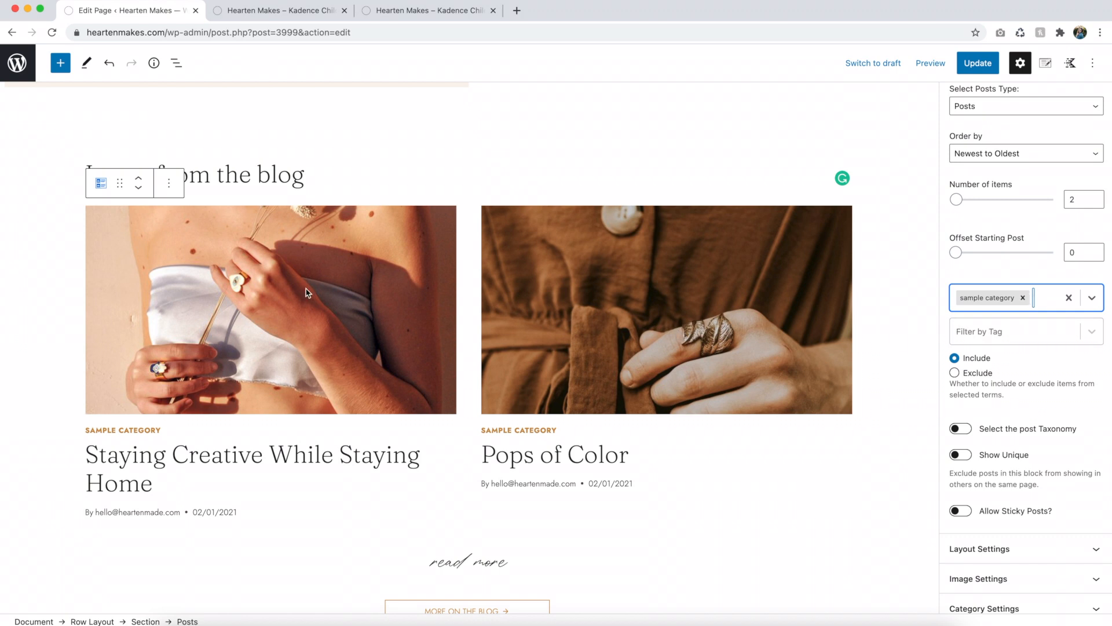
Step: Check the blog section's heading, "read more" paragraph and "MORE ON THE BLOG" button block
left_click(243, 181)
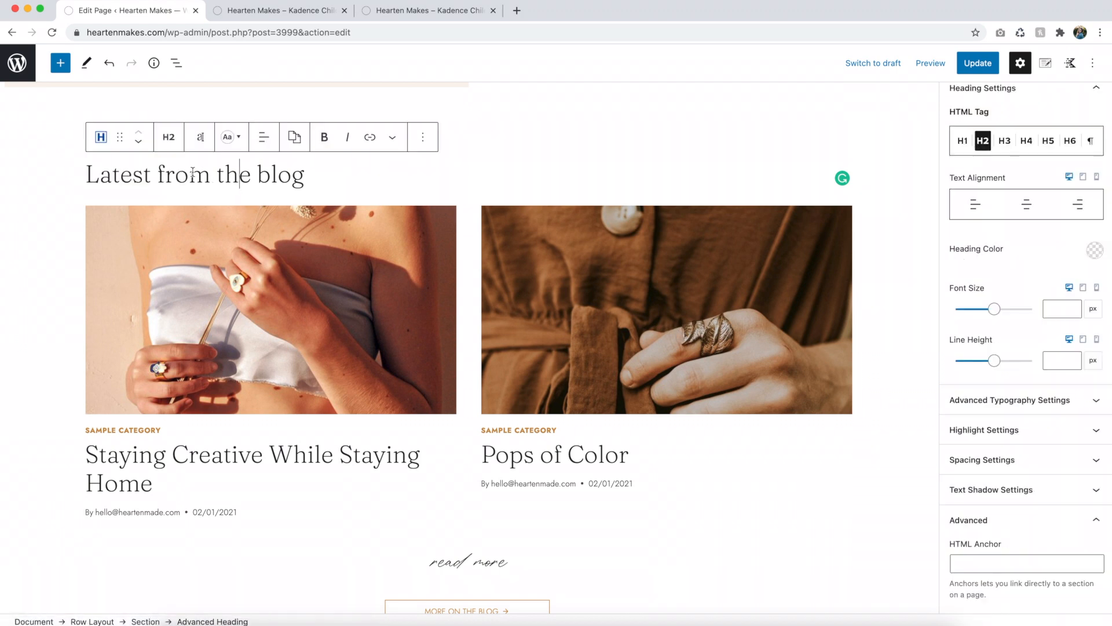
scroll(234, 414, "down", 3)
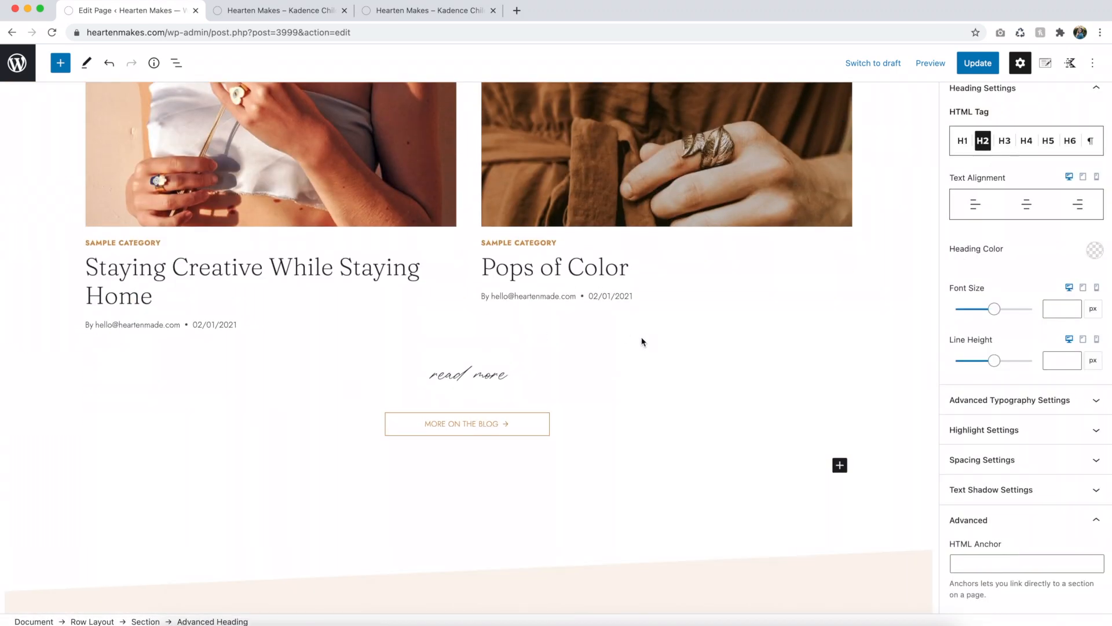
left_click(725, 310)
scroll(726, 311, "down", 2)
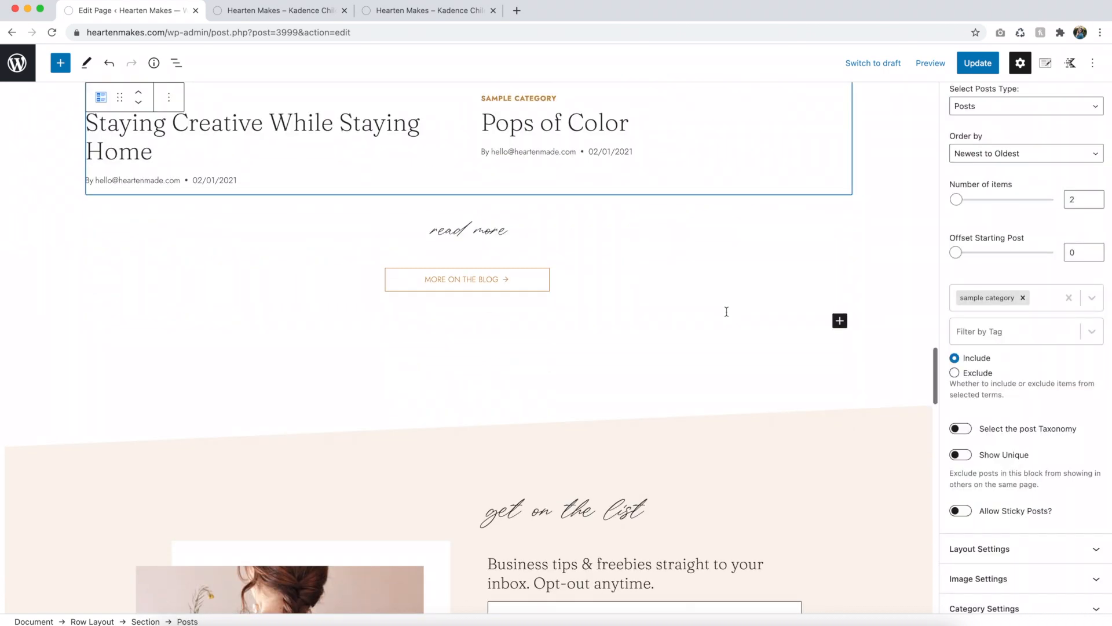
left_click(494, 227)
left_click(525, 223)
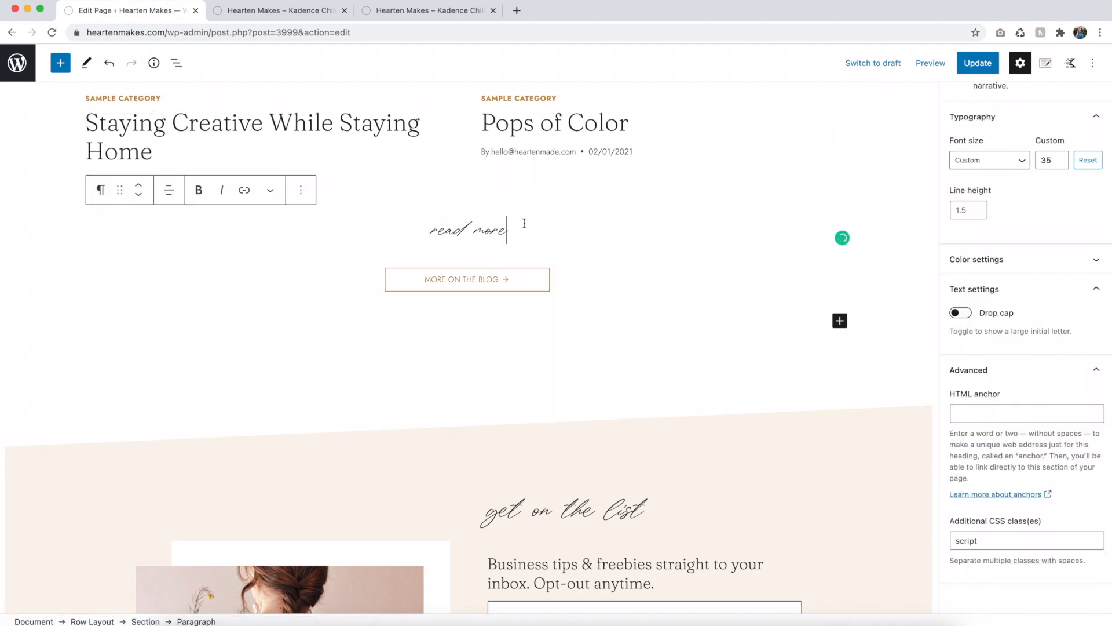
left_click(563, 283)
Step: Examine the [daze-block-newsletter] shortcode in the "get on the list" section
scroll(614, 338, "down", 6)
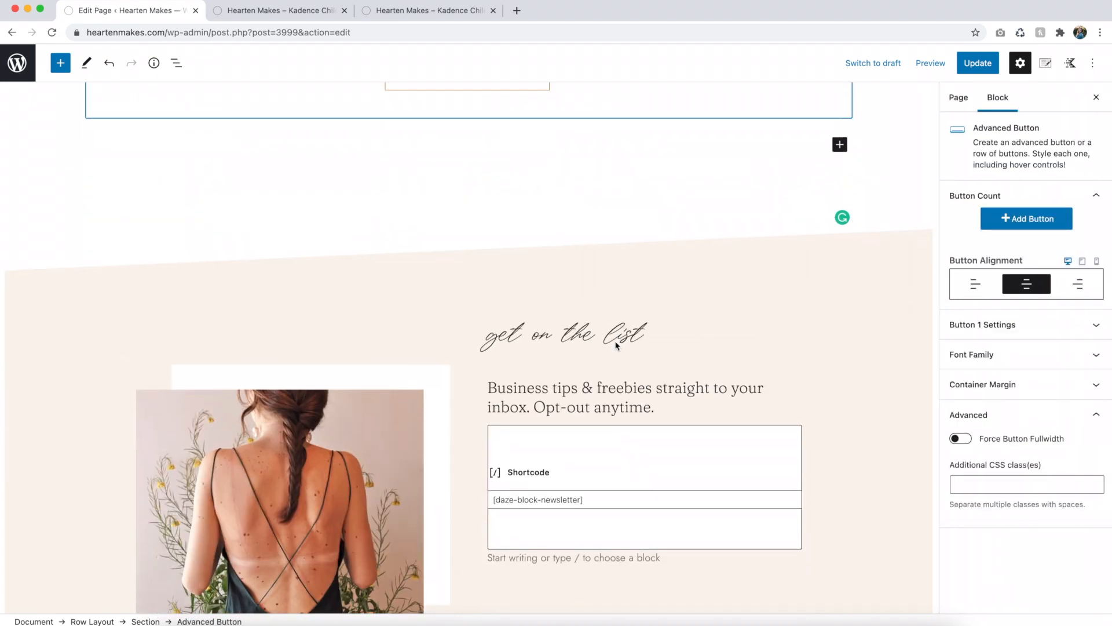
scroll(616, 345, "up", 1)
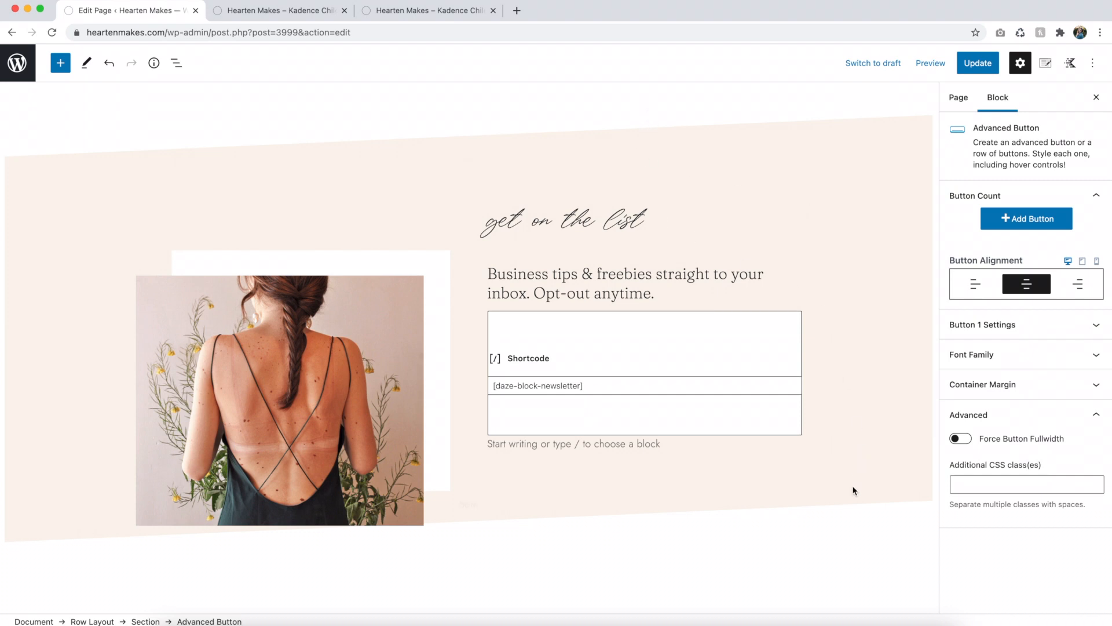
left_click(723, 336)
scroll(723, 336, "down", 2)
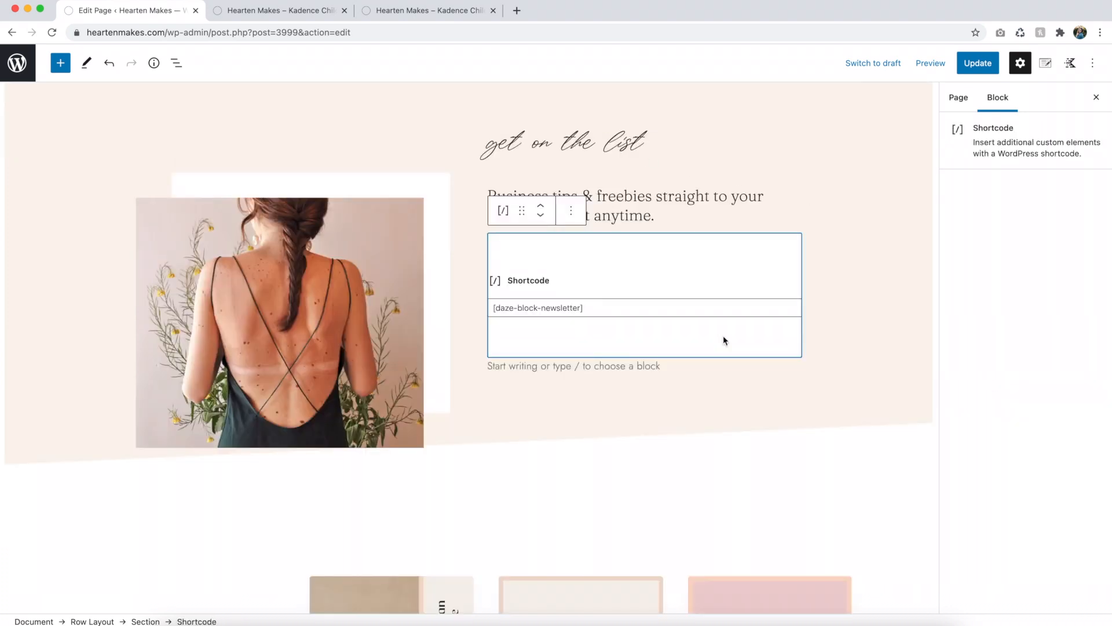
triple_click(538, 309)
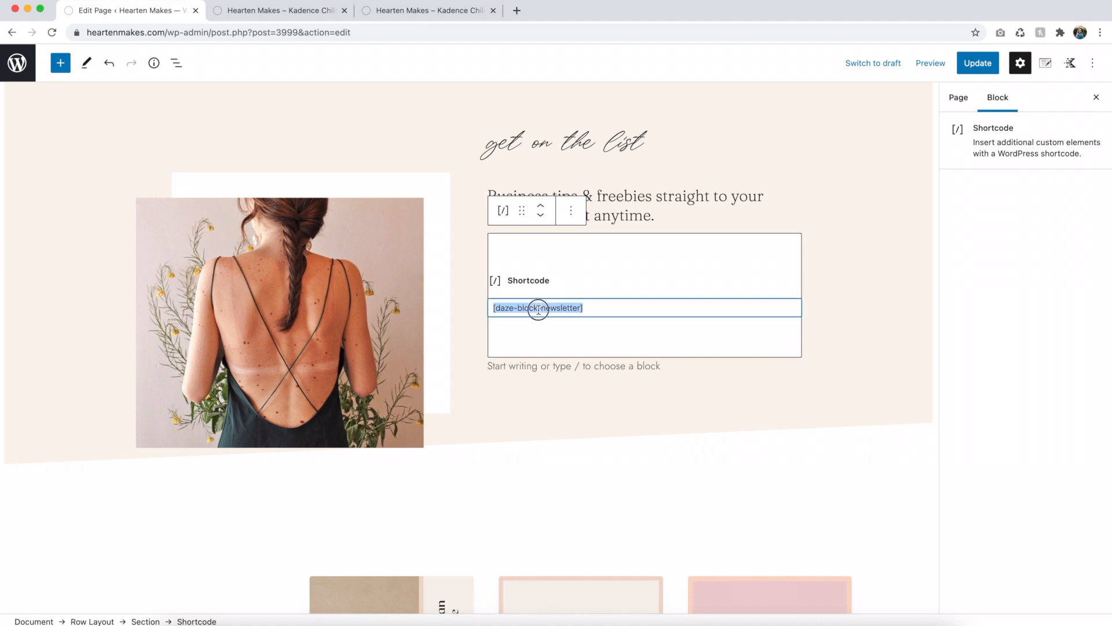
left_click(603, 309)
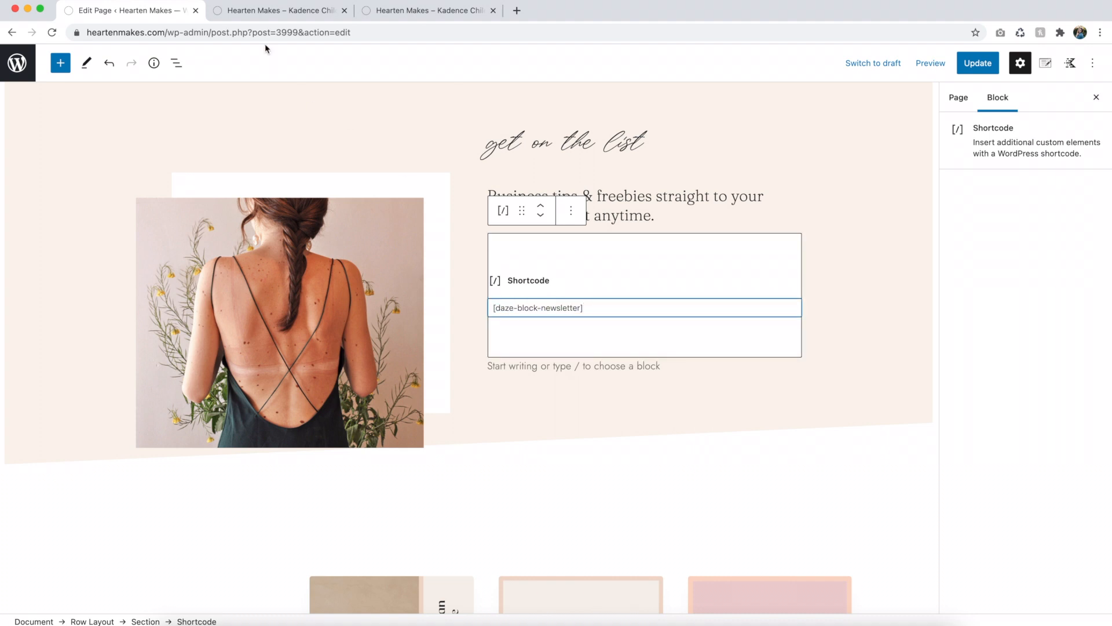
Step: Open the site's Widgets page in a new browser tab, keeping the Homepage editor open
left_click(17, 62, "super")
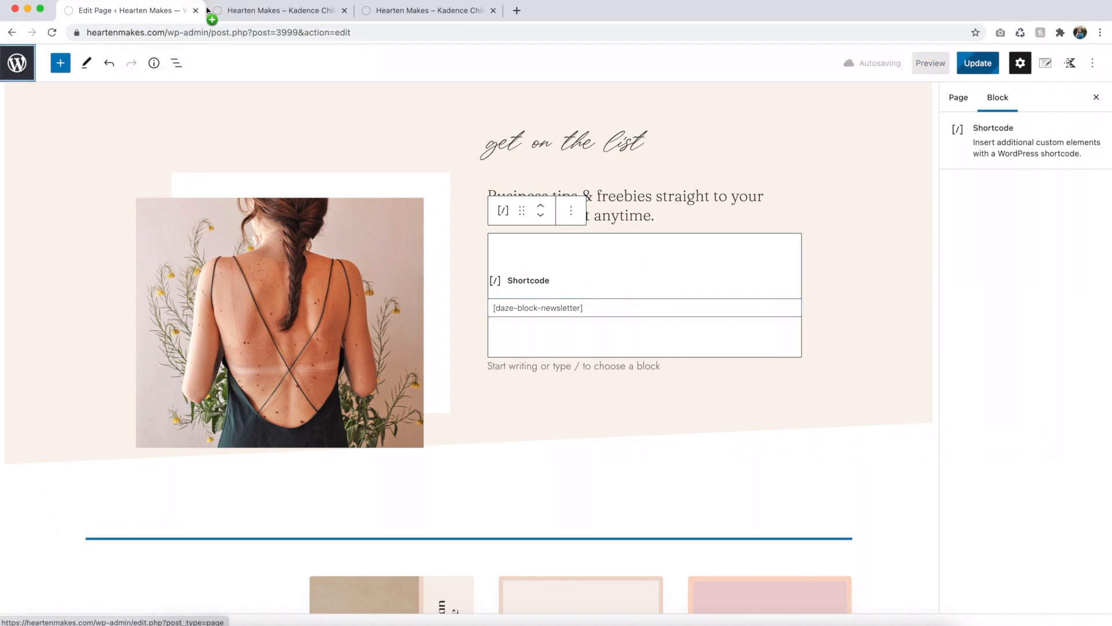
left_click(207, 10)
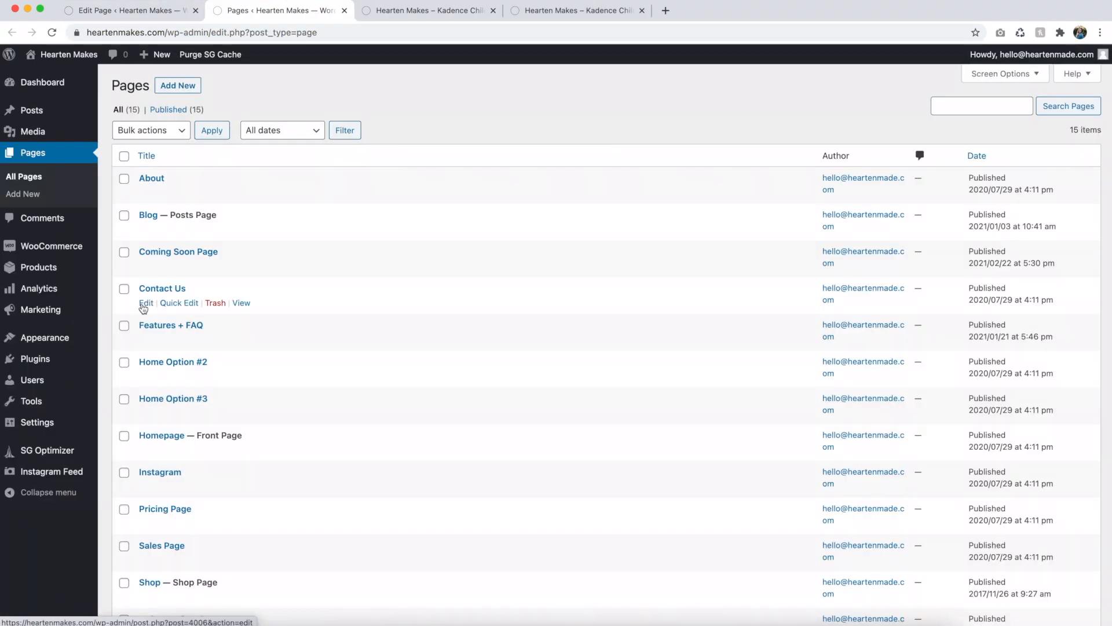
mouse_move(69, 342)
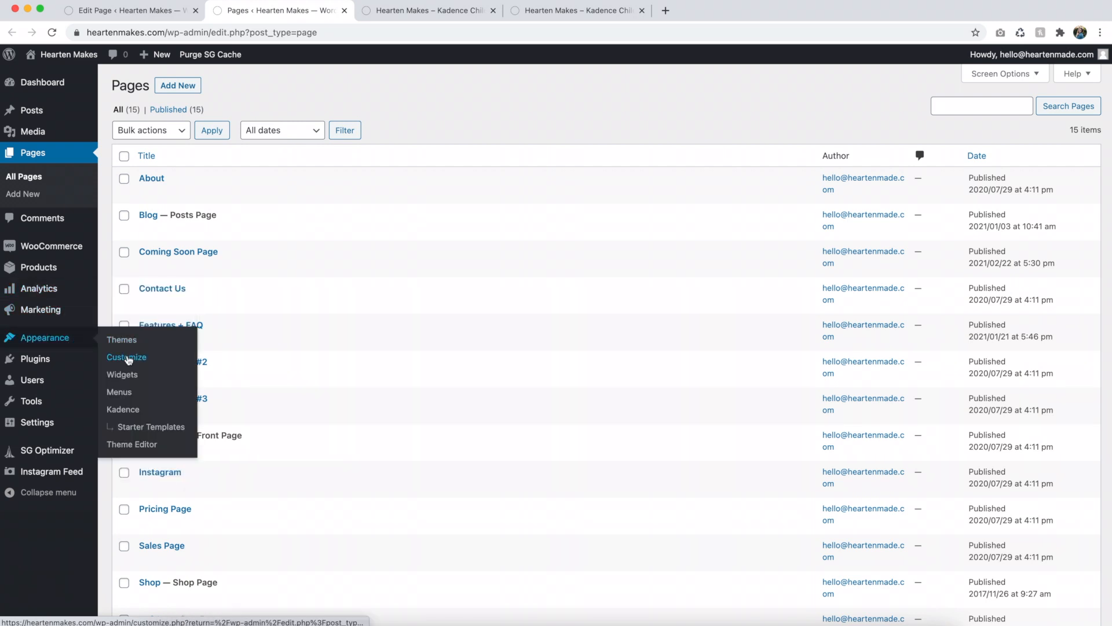
left_click(123, 375)
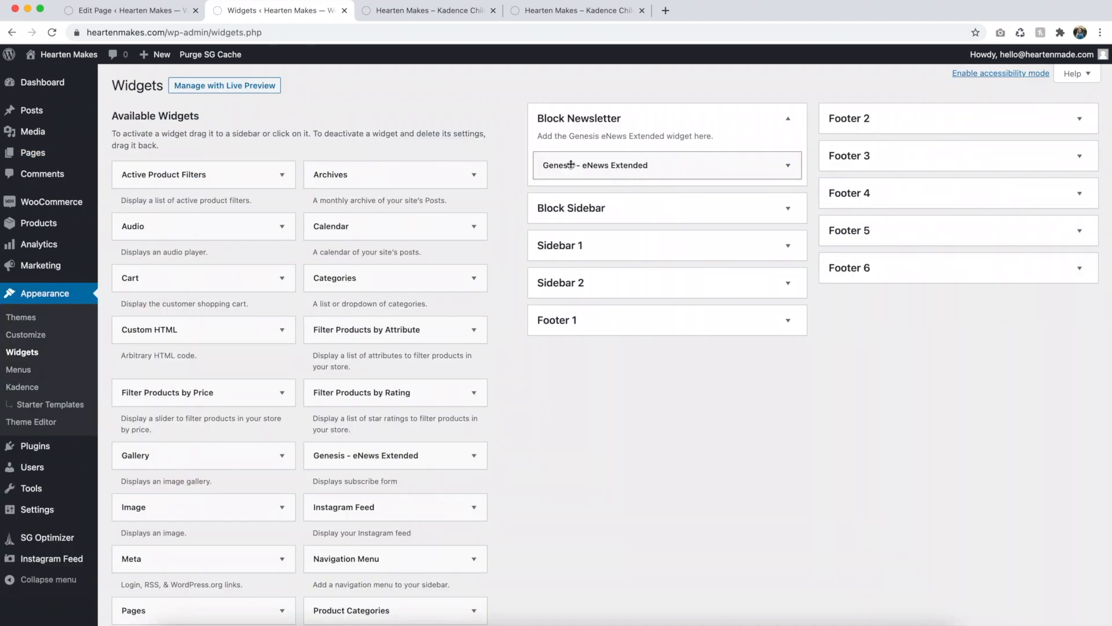
Step: Examine the settings of the Genesis - eNews Extended widget in the Block Newsletter area, then collapse it
left_click(660, 172)
scroll(669, 256, "down", 3)
scroll(669, 257, "up", 3)
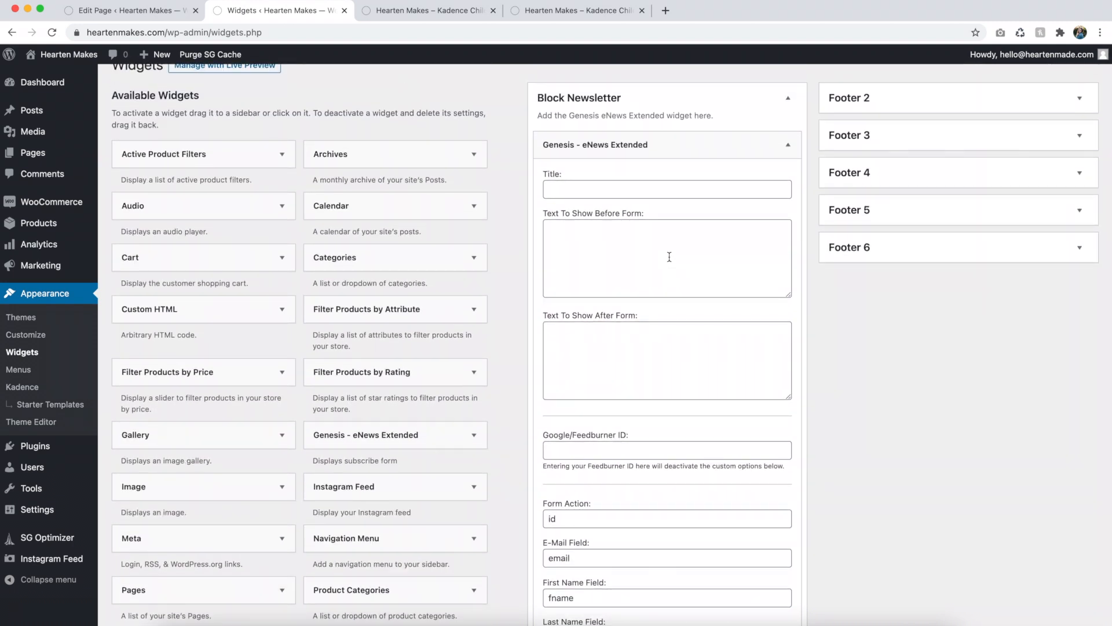
scroll(613, 270, "down", 1)
scroll(612, 270, "up", 1)
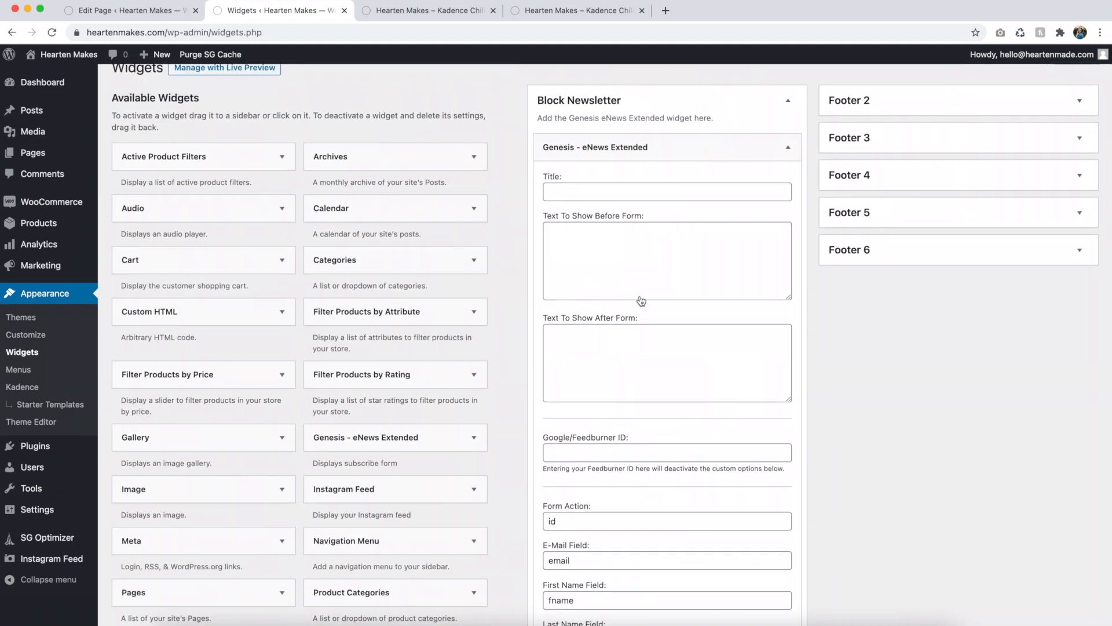
scroll(621, 364, "down", 1)
scroll(626, 367, "up", 2)
scroll(631, 449, "down", 1)
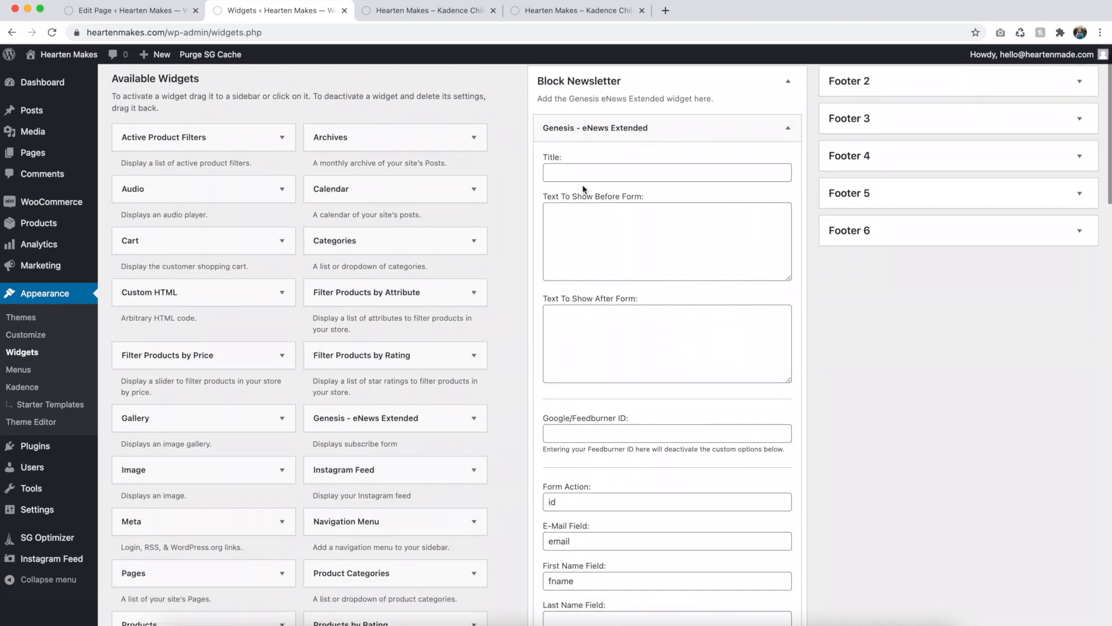
left_click(642, 136)
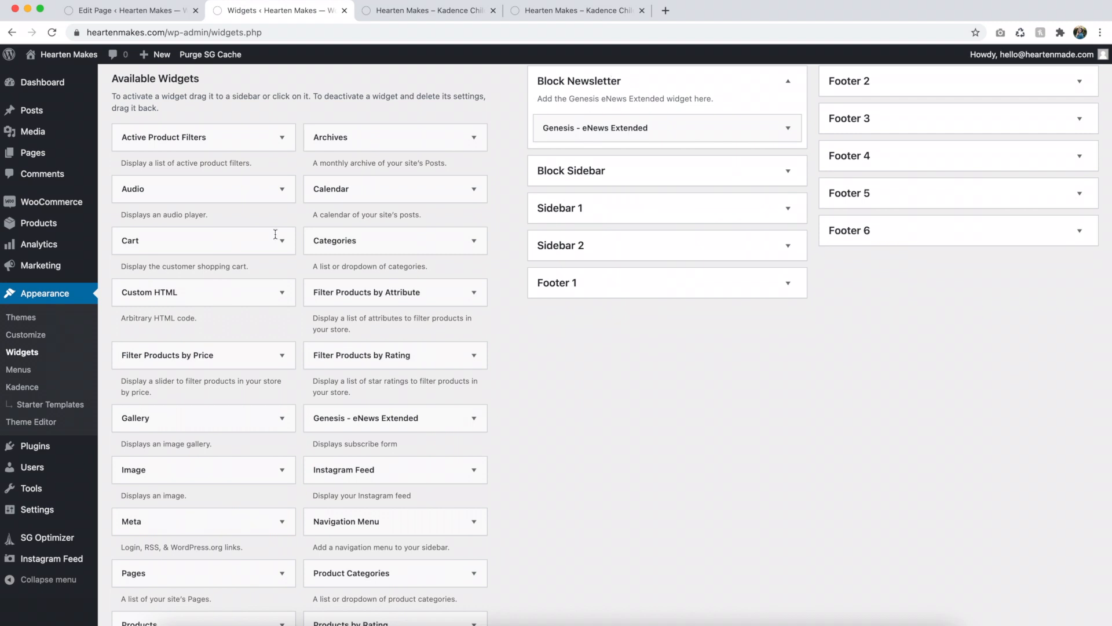
Step: Return to the Homepage editor and place the cursor in the newsletter section's shortcode
left_click(158, 11)
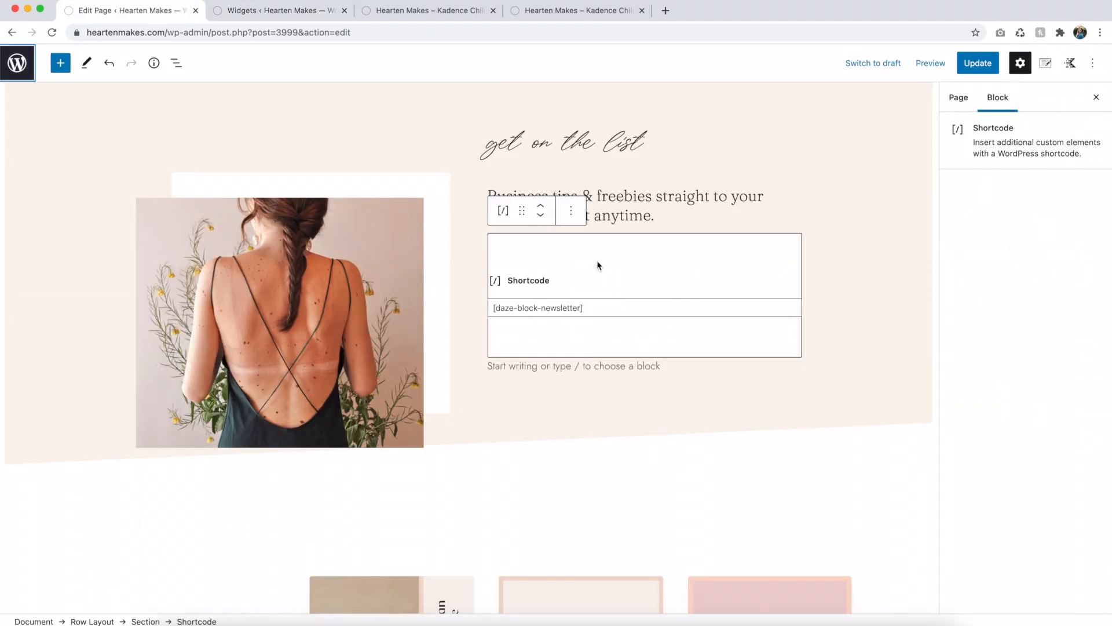
left_click(545, 308)
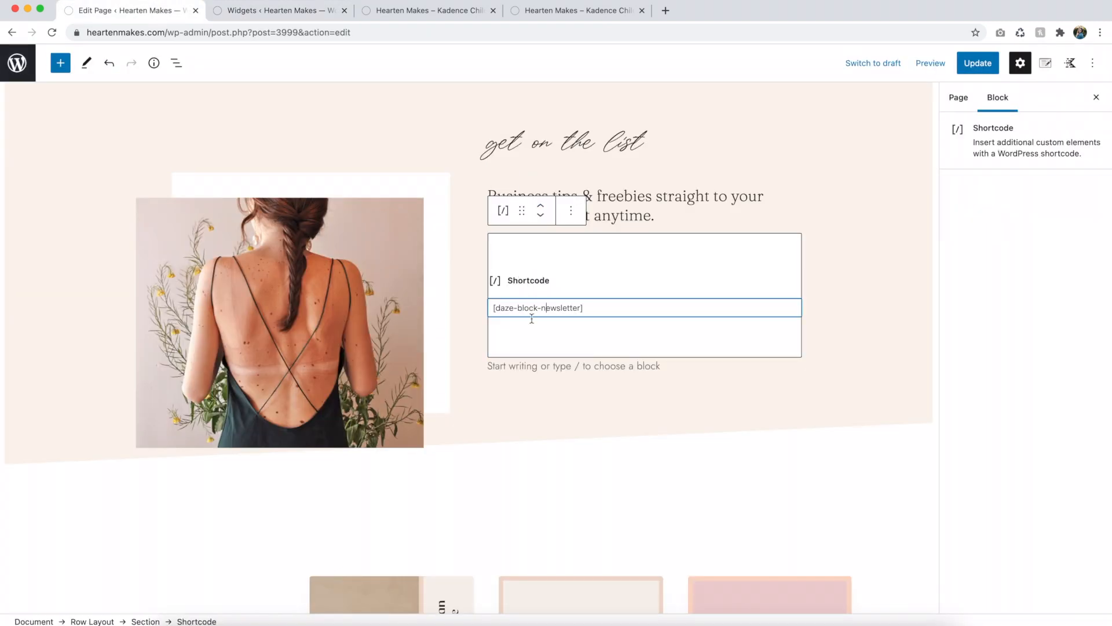
Step: Check how the newsletter signup form of the "get on the list" section looks in the page preview
triple_click(518, 312)
left_click(592, 307)
left_click(872, 64)
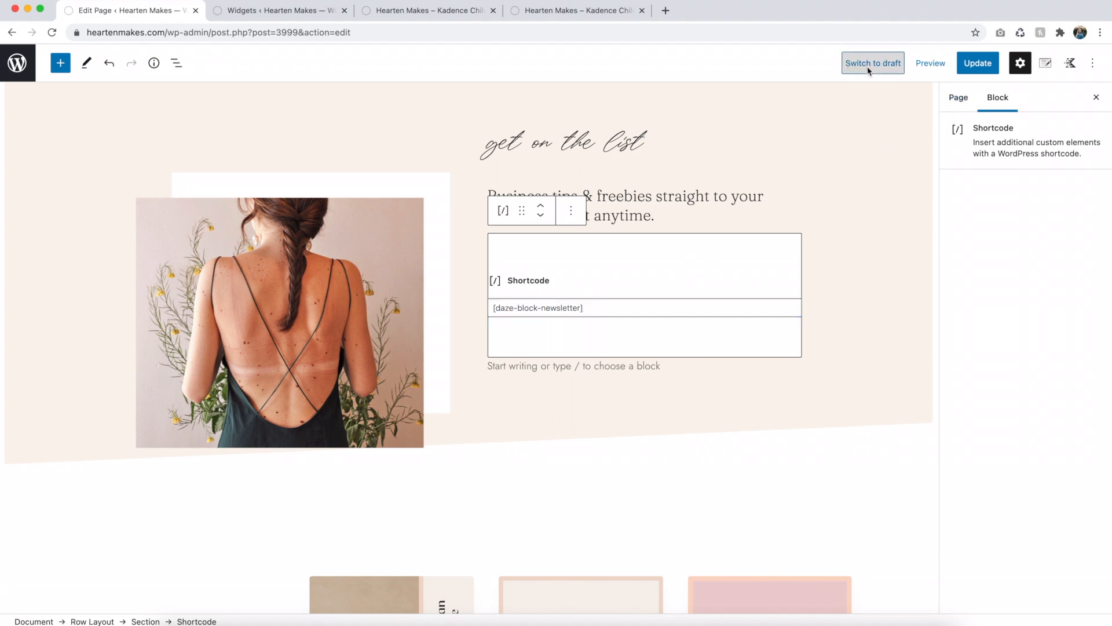
left_click(613, 103)
left_click(931, 63)
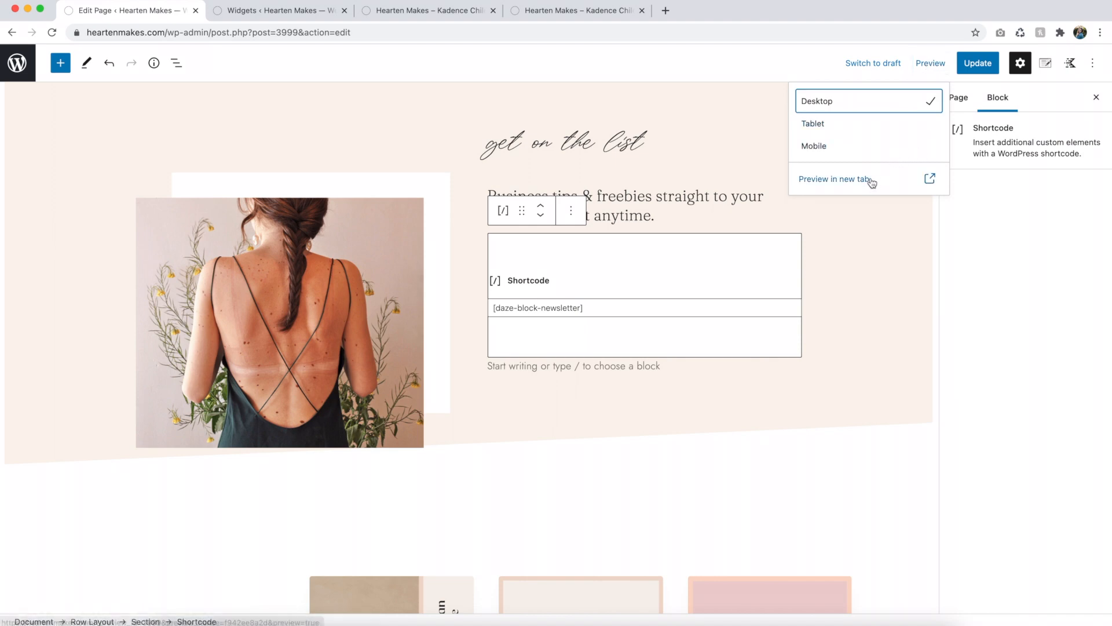
left_click(431, 11)
scroll(472, 185, "down", 8)
scroll(473, 186, "down", 10)
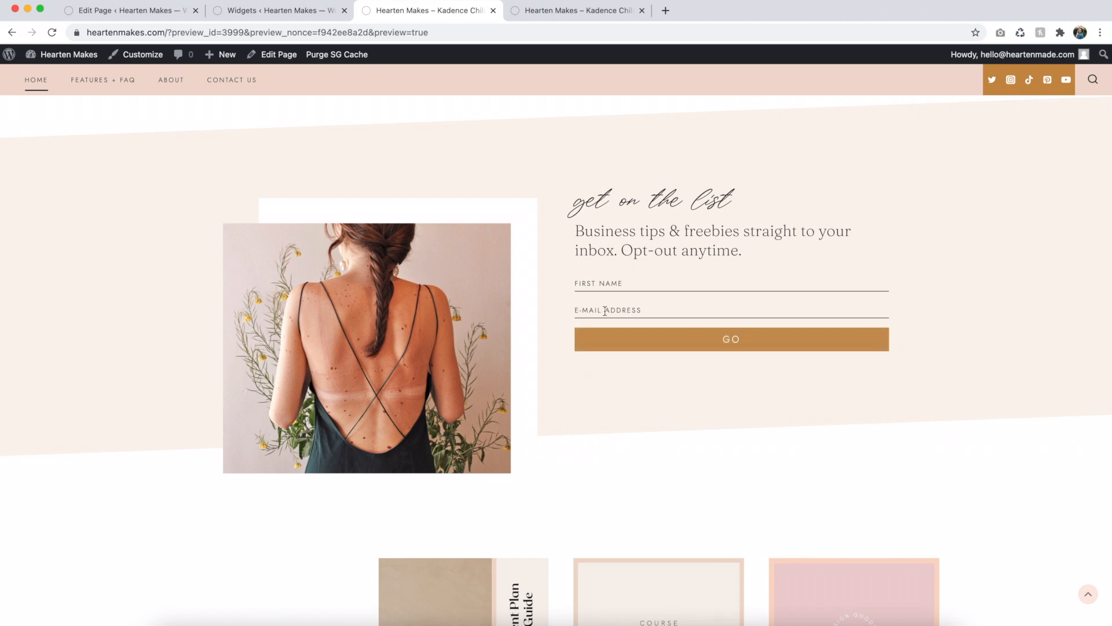
scroll(708, 231, "down", 2)
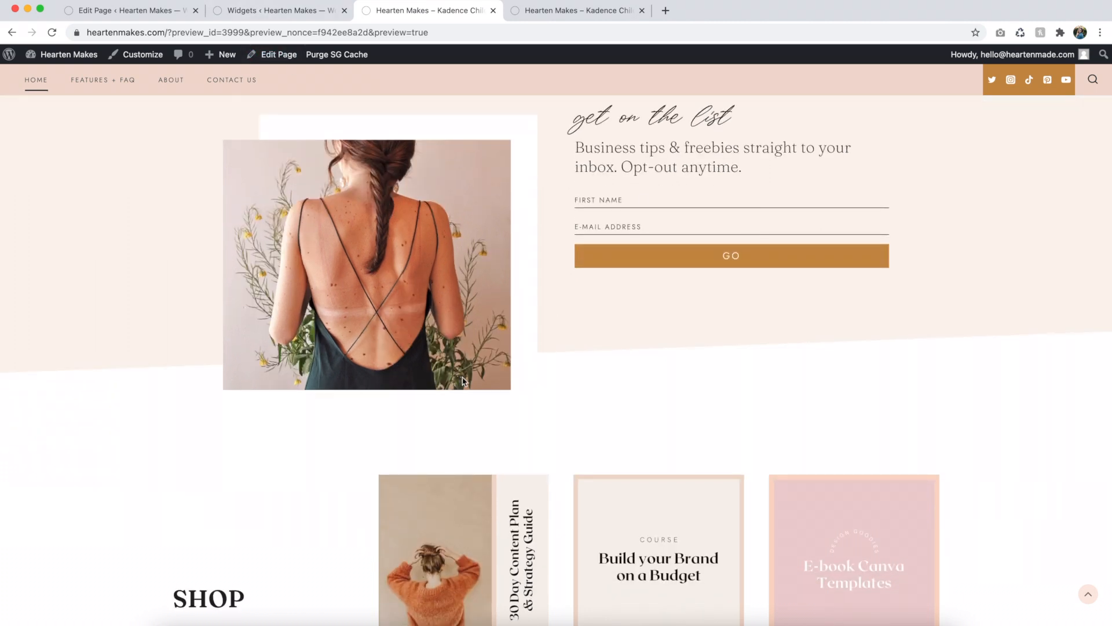
Step: Show the individual Gallery Spacing margins of the newsletter section's image and compare the image's overlap in the preview
left_click(255, 10)
left_click(164, 10)
left_click(395, 330)
scroll(1065, 485, "down", 3)
left_click(1008, 533)
scroll(1001, 543, "down", 1)
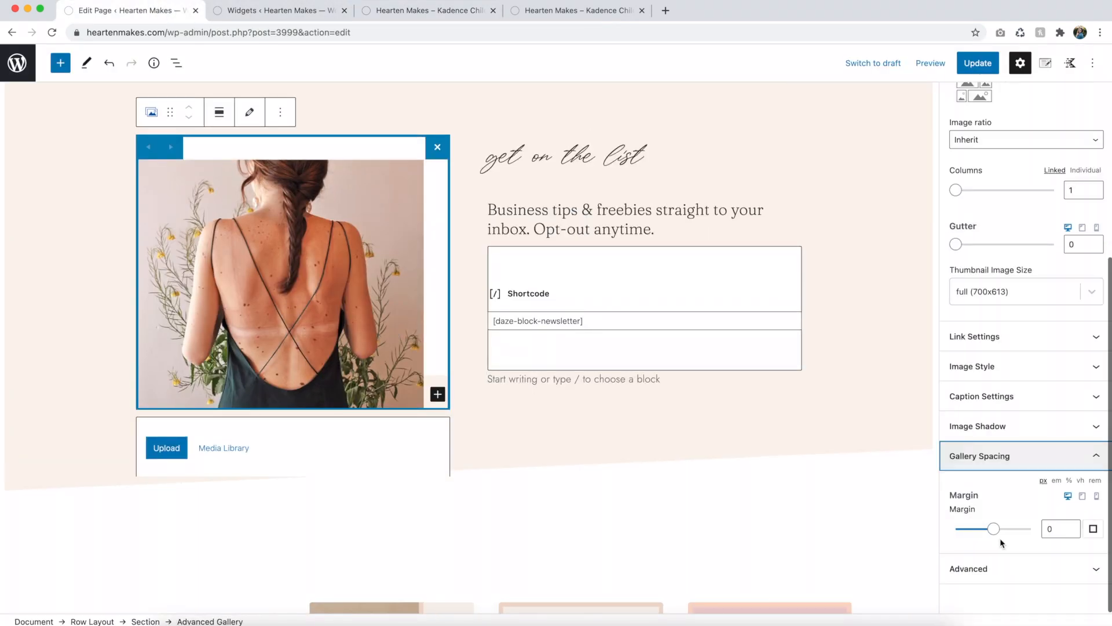
left_click(1093, 528)
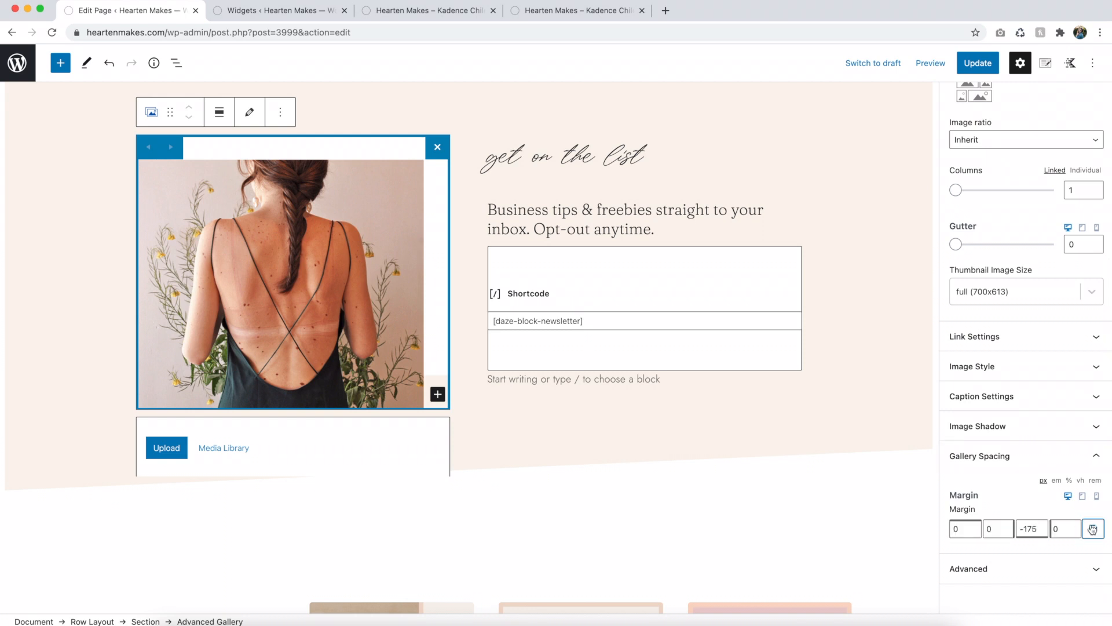
left_click(1030, 529)
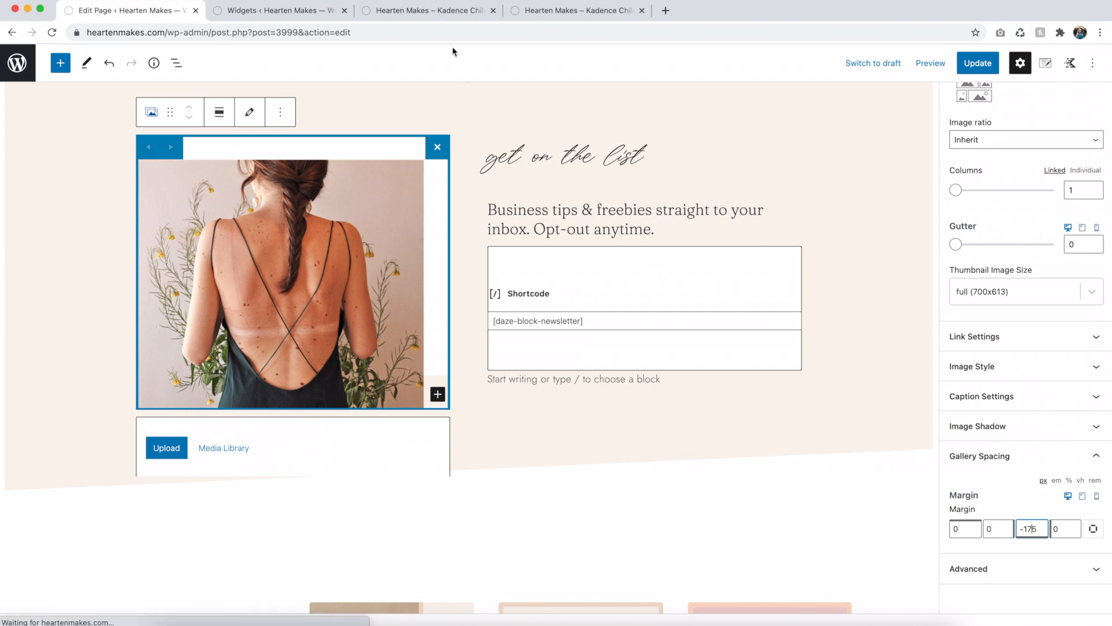
left_click(433, 12)
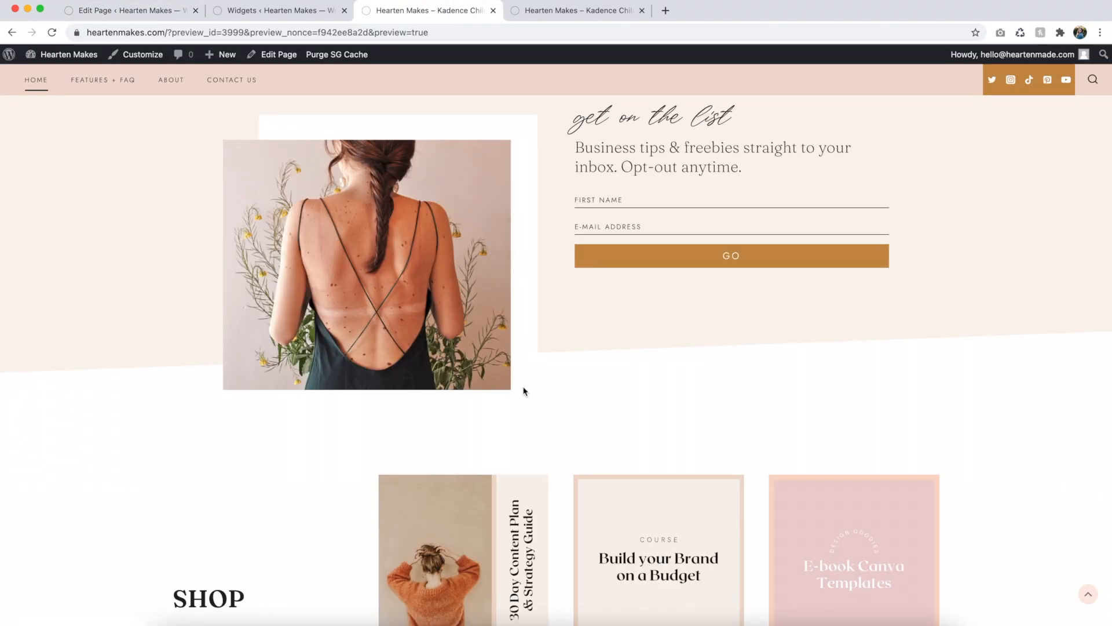
left_click(134, 17)
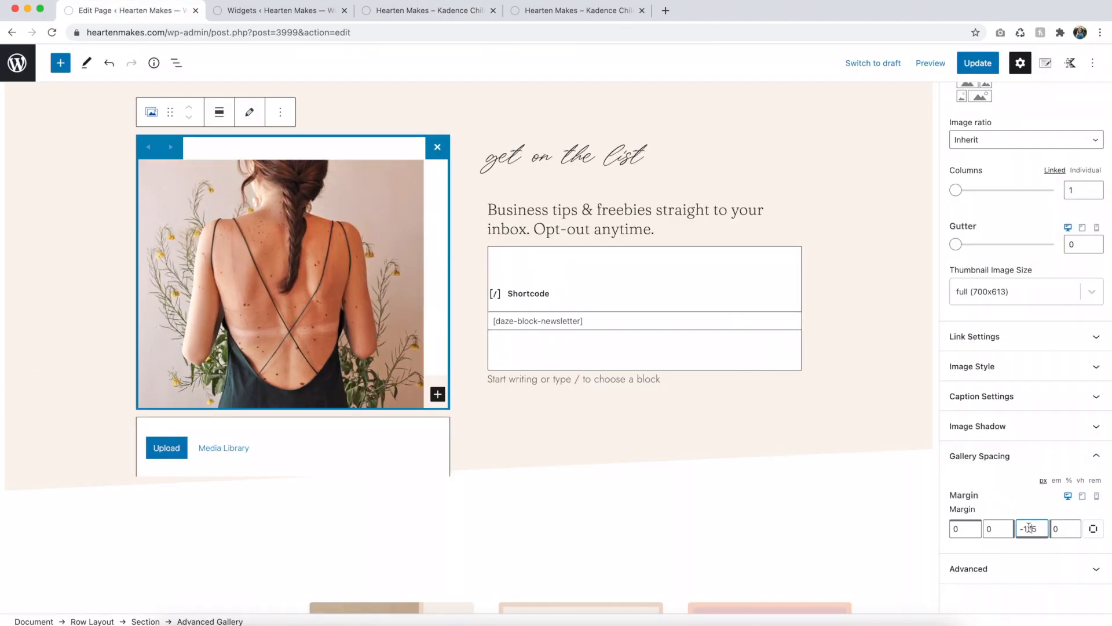
Step: Set the newsletter gallery's bottom margin to -105 px and check the section in a refreshed page preview
key("BackSpace")
type("0")
left_click(930, 63)
left_click(849, 179)
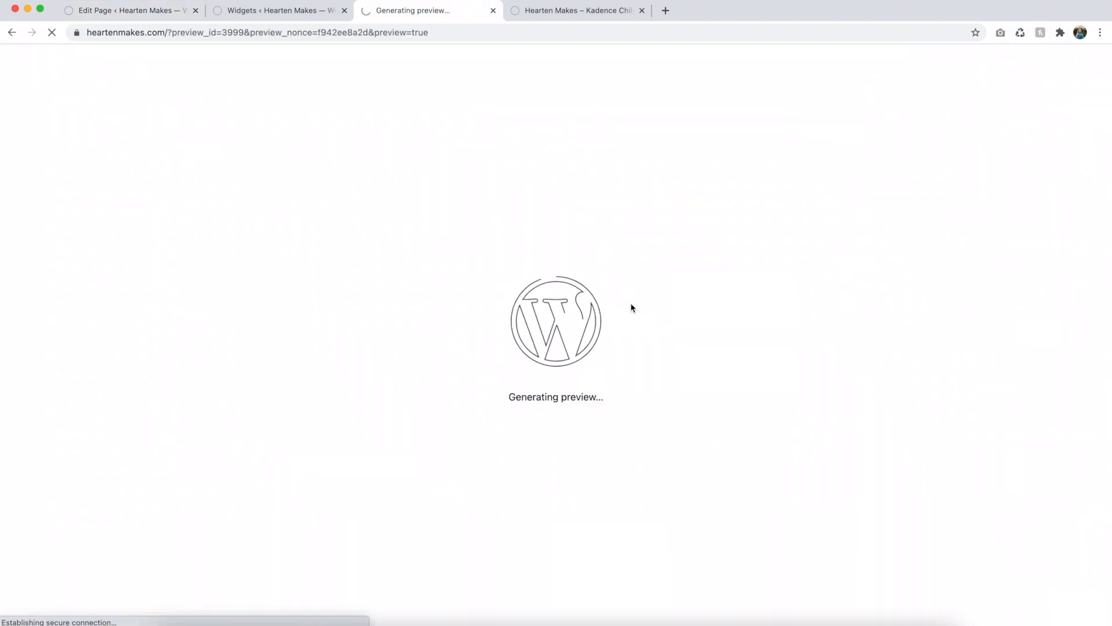
scroll(631, 304, "down", 15)
scroll(632, 308, "down", 20)
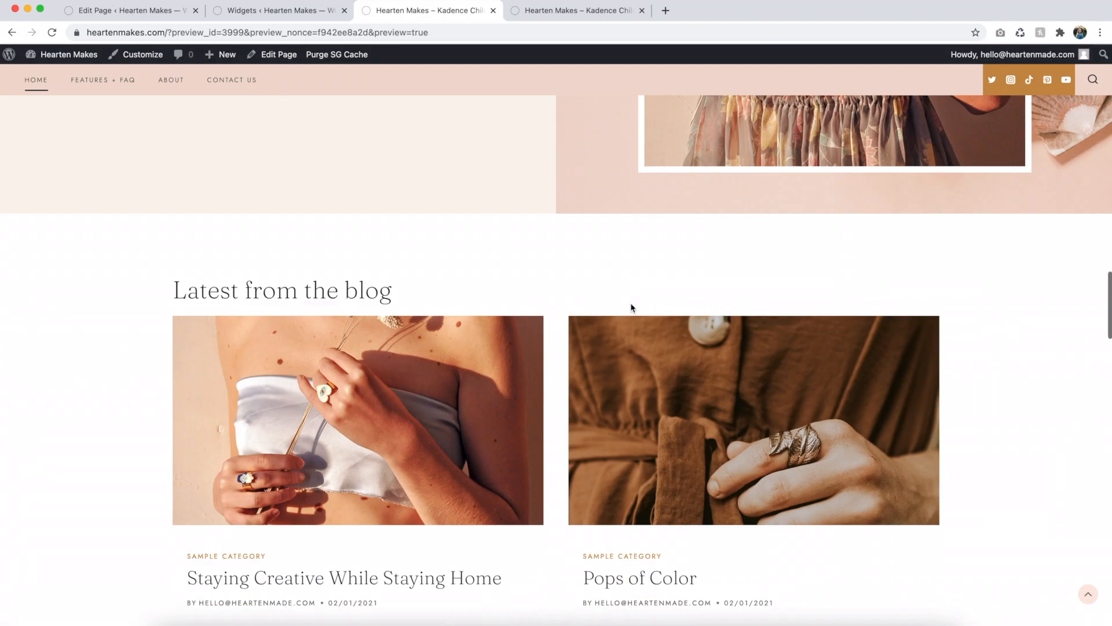
scroll(631, 307, "down", 5)
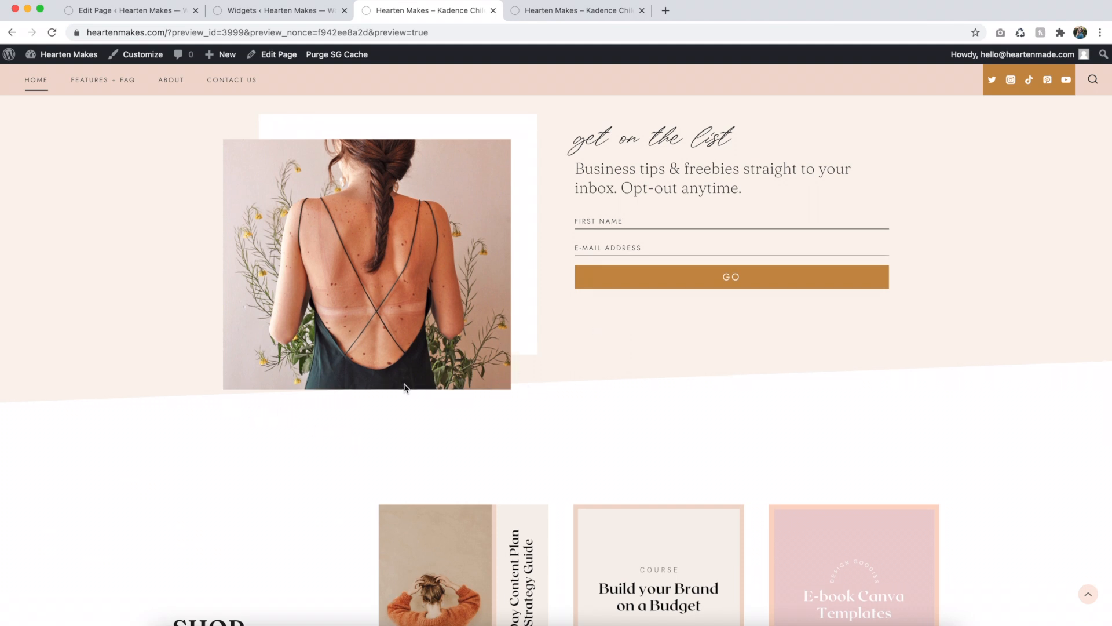
Step: Back in the Homepage editor, set the newsletter gallery's bottom margin to 0
left_click(193, 10)
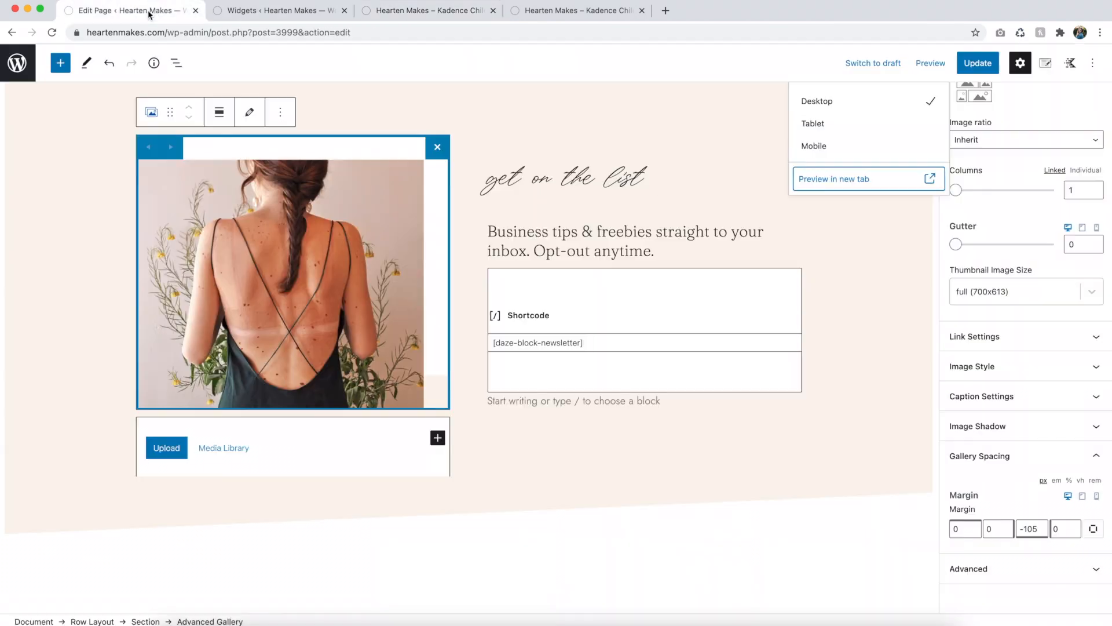
left_click(1026, 530)
double_click(1027, 530)
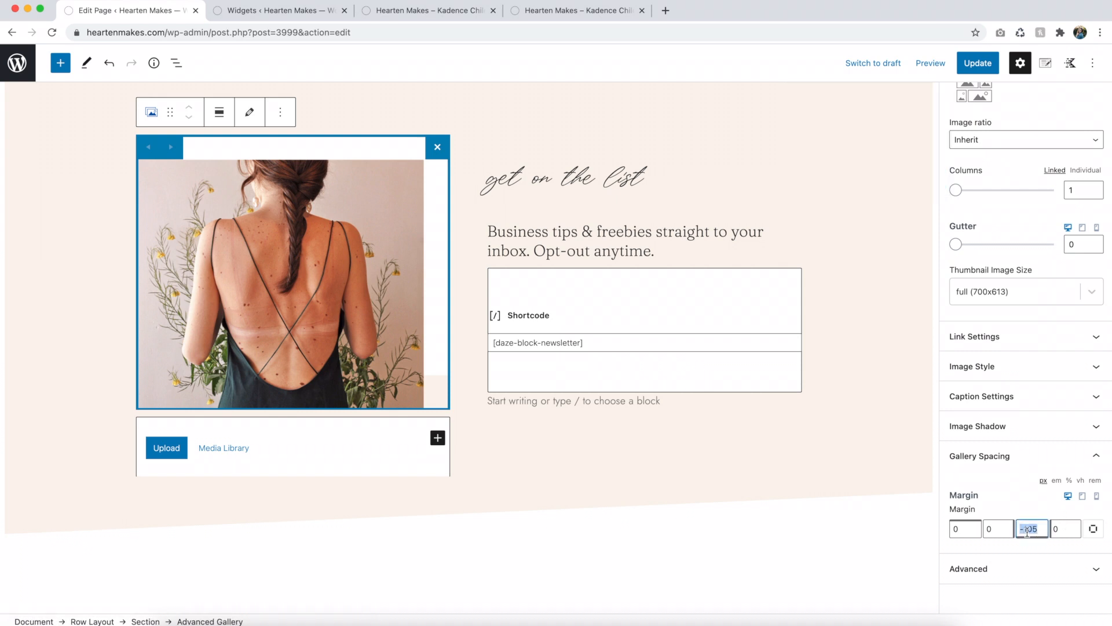
type("0")
left_click(1069, 531)
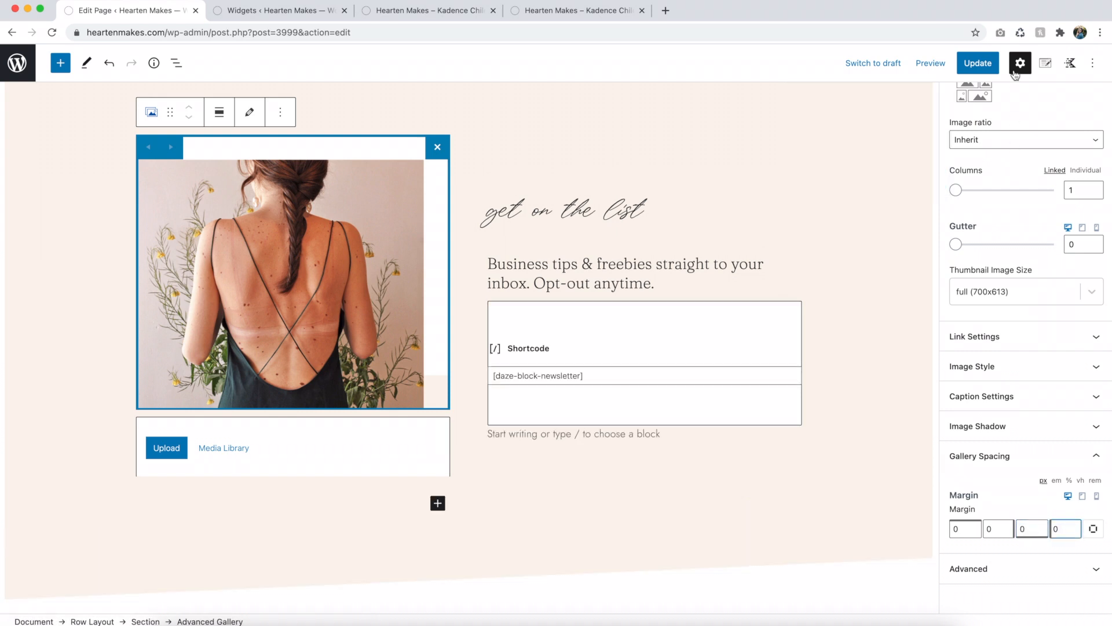
Step: Review the Best Selling Products block in the Shop section and delete it
scroll(812, 165, "down", 10)
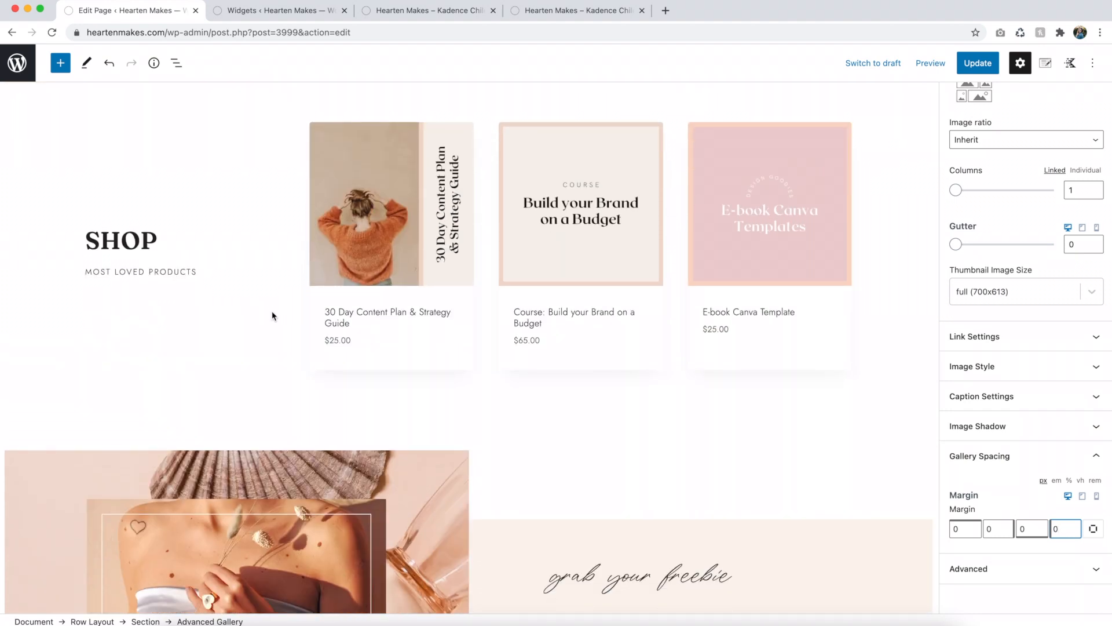
left_click(488, 365)
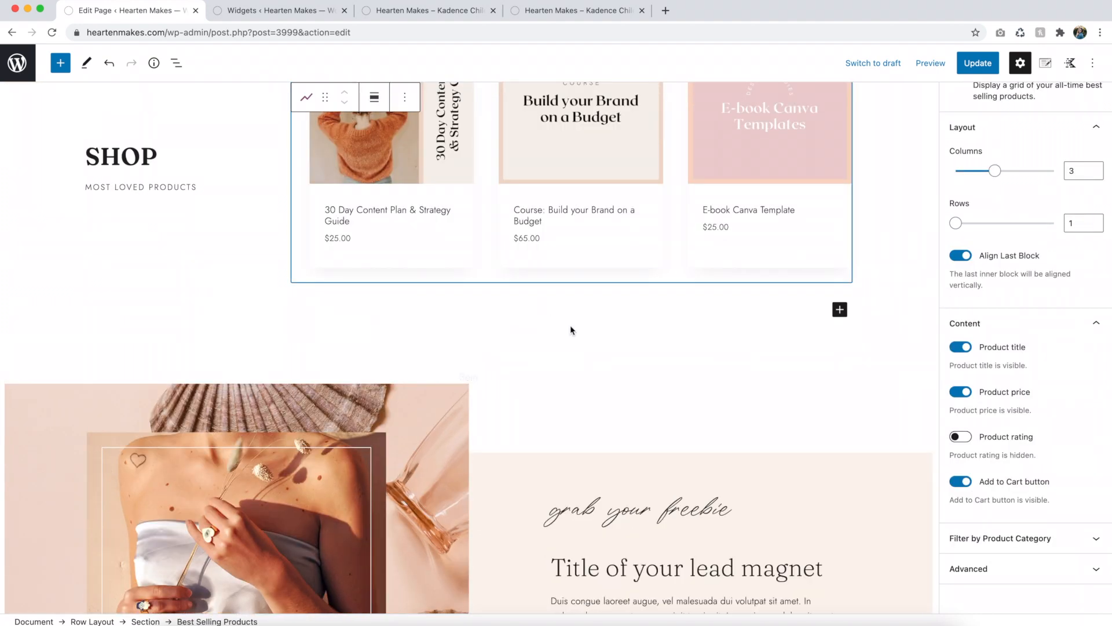
scroll(570, 327, "up", 3)
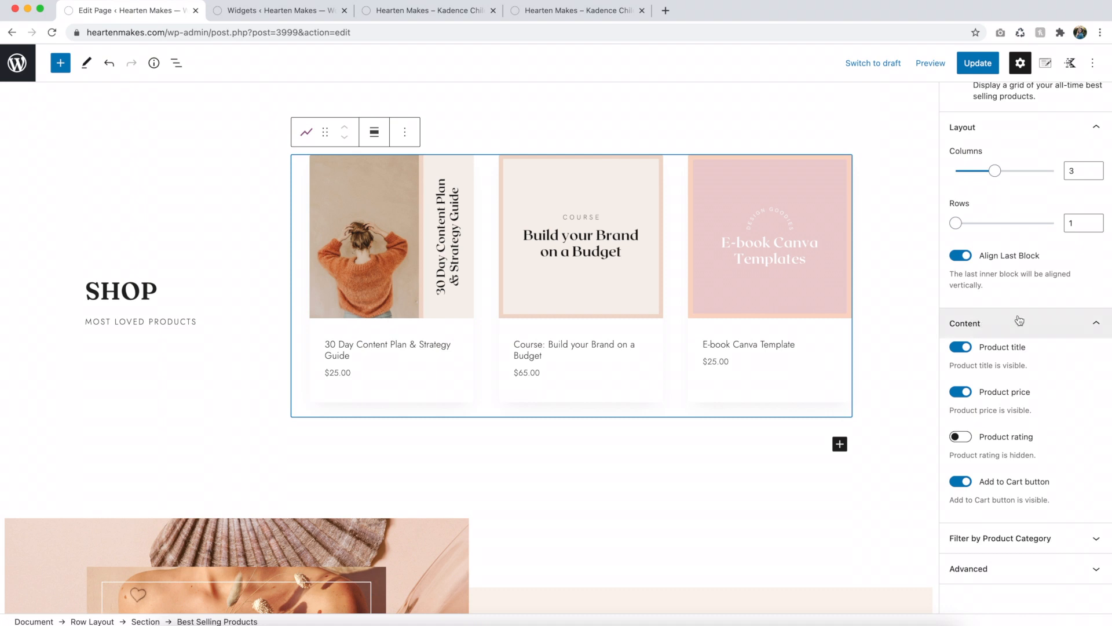
scroll(1018, 318, "up", 2)
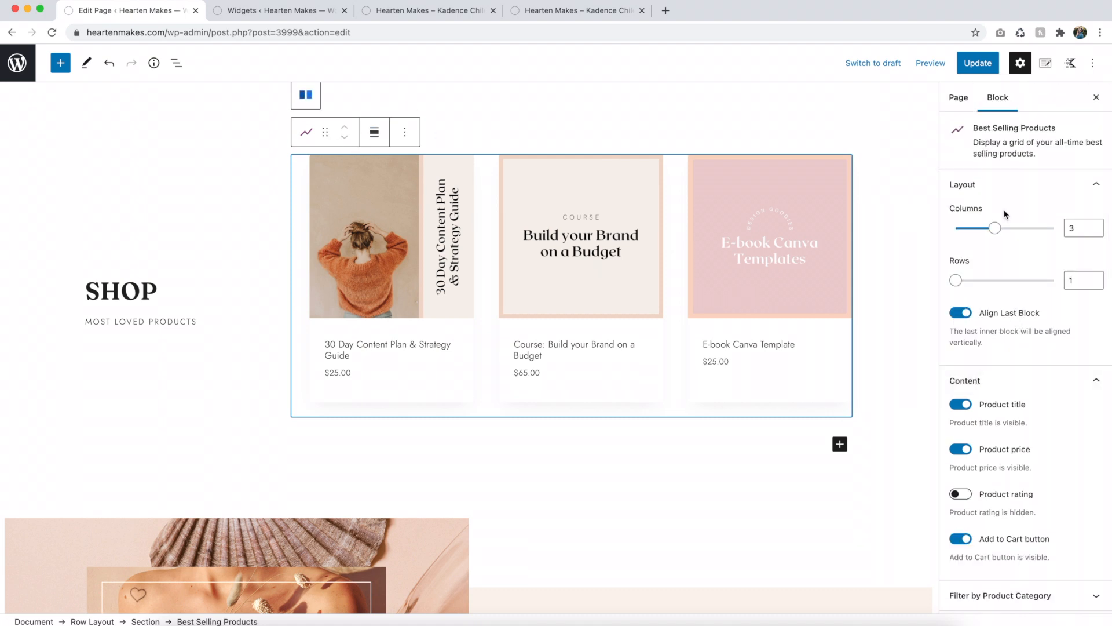
left_click_drag(1033, 153, 974, 144)
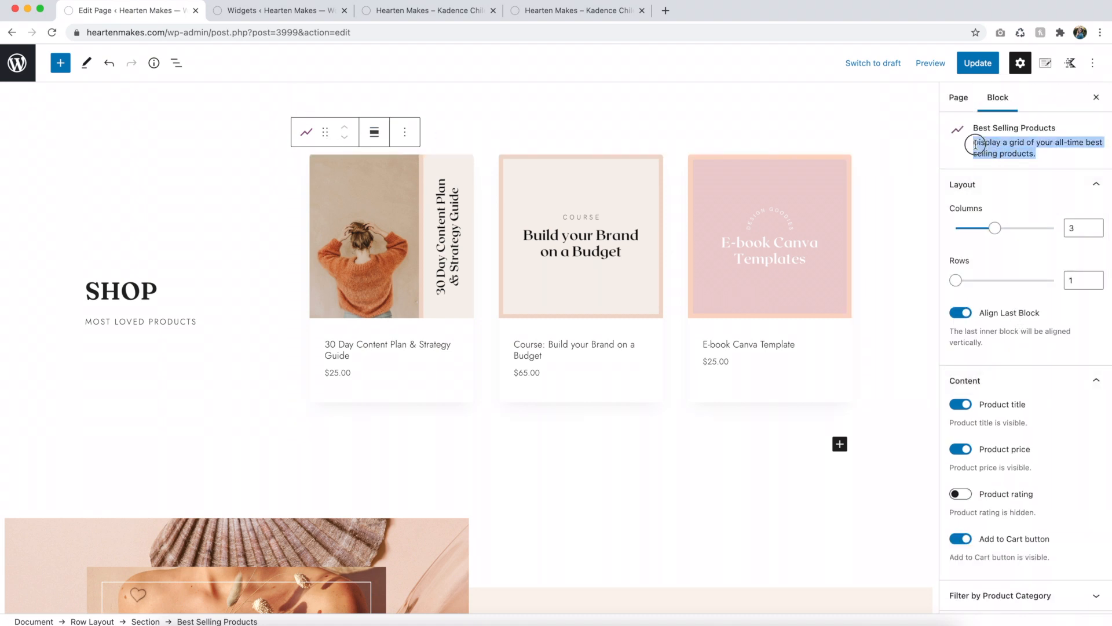
left_click(672, 355)
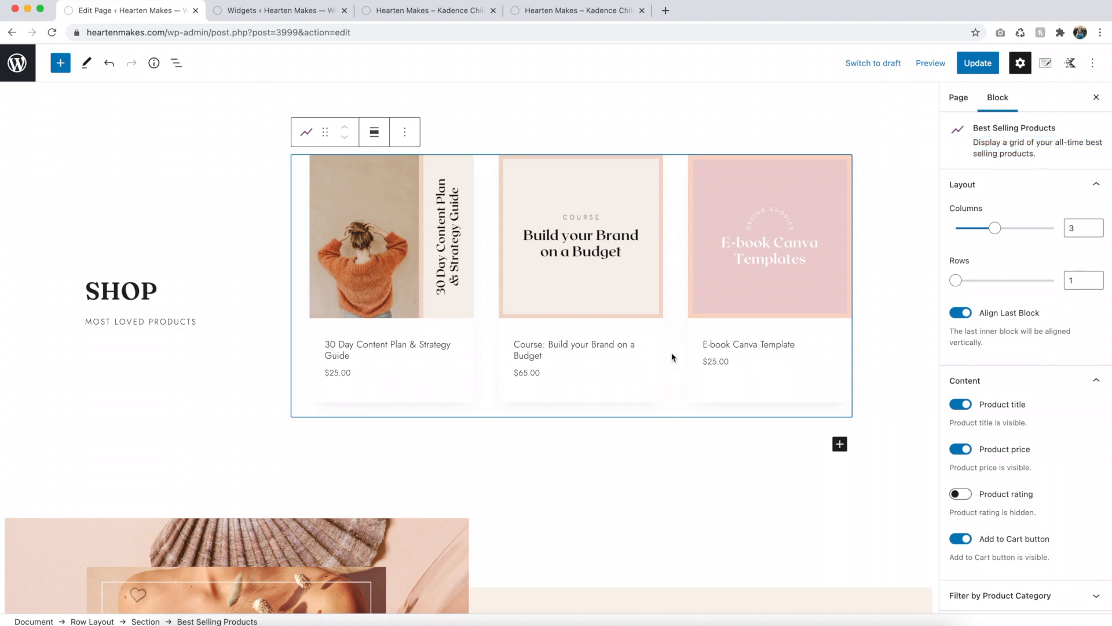
key("Delete")
Step: Insert a WooCommerce Hand-picked Products block in the empty section beside the Shop heading
scroll(566, 193, "up", 4)
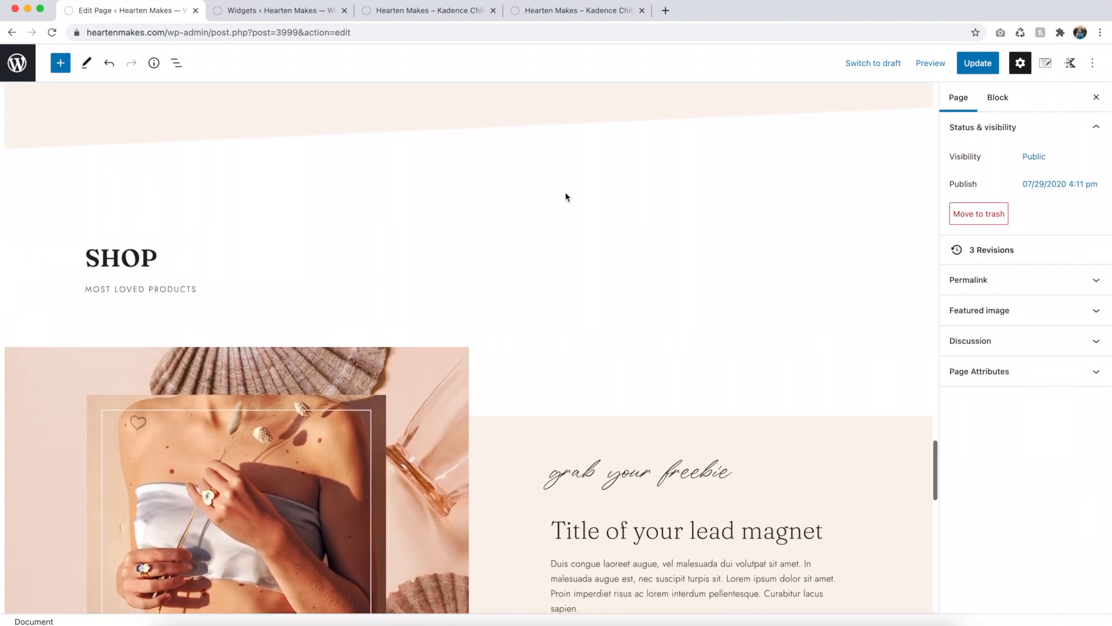
left_click(558, 268)
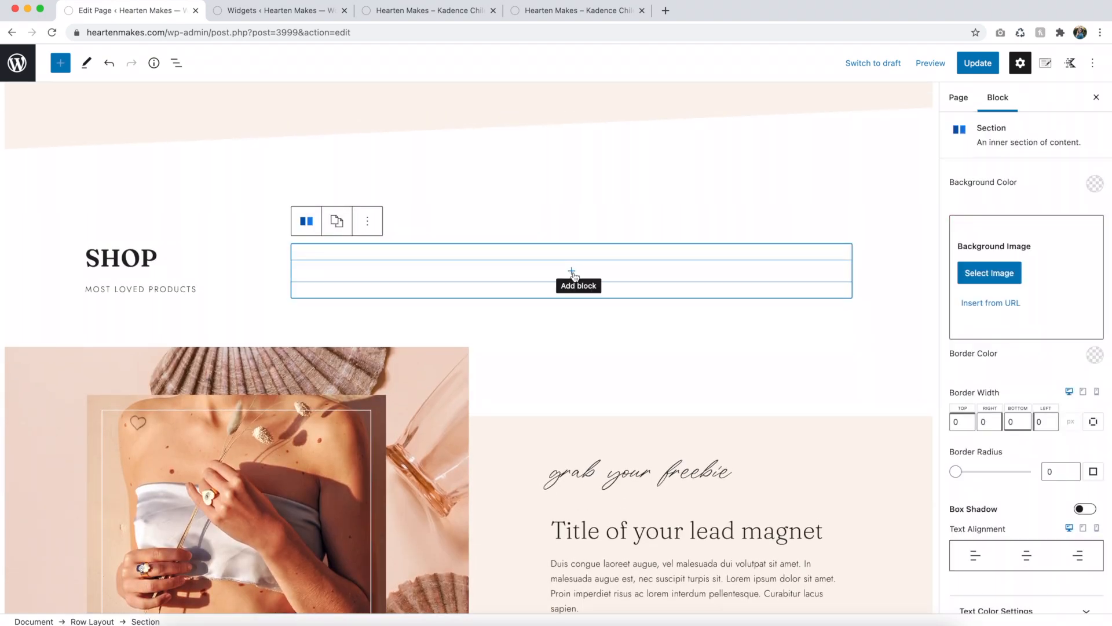
left_click(573, 272)
left_click(567, 504)
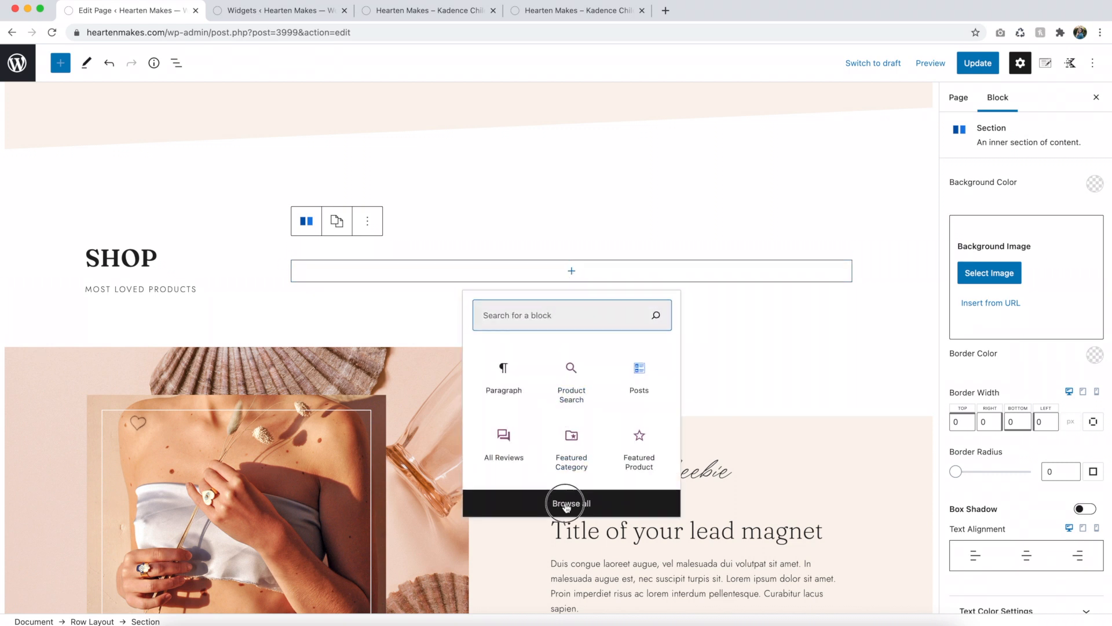
scroll(144, 452, "down", 20)
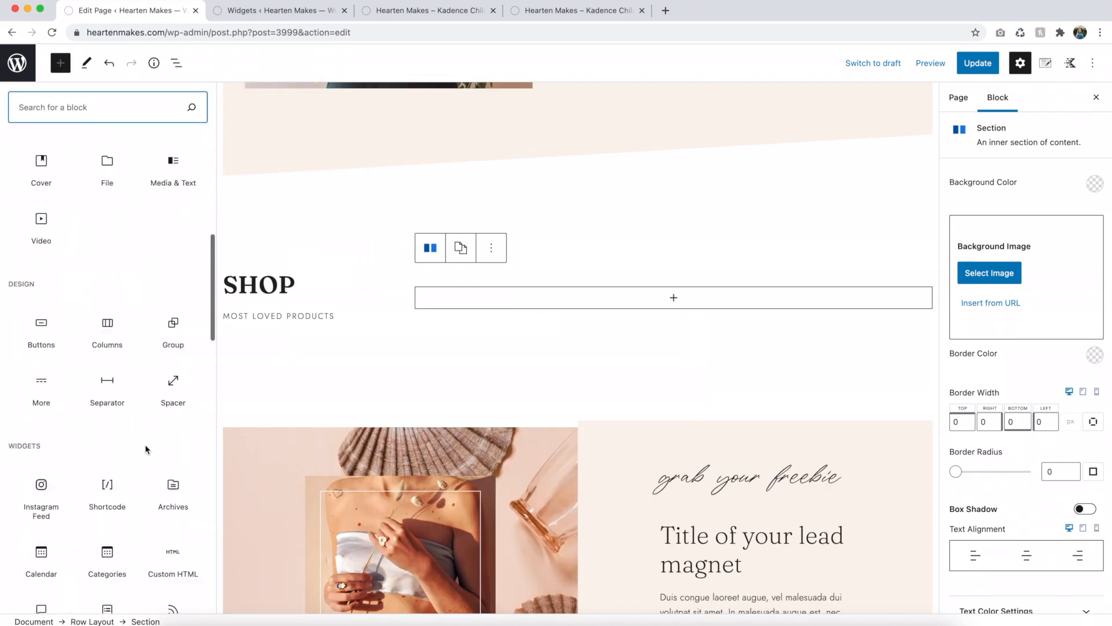
scroll(116, 290, "down", 10)
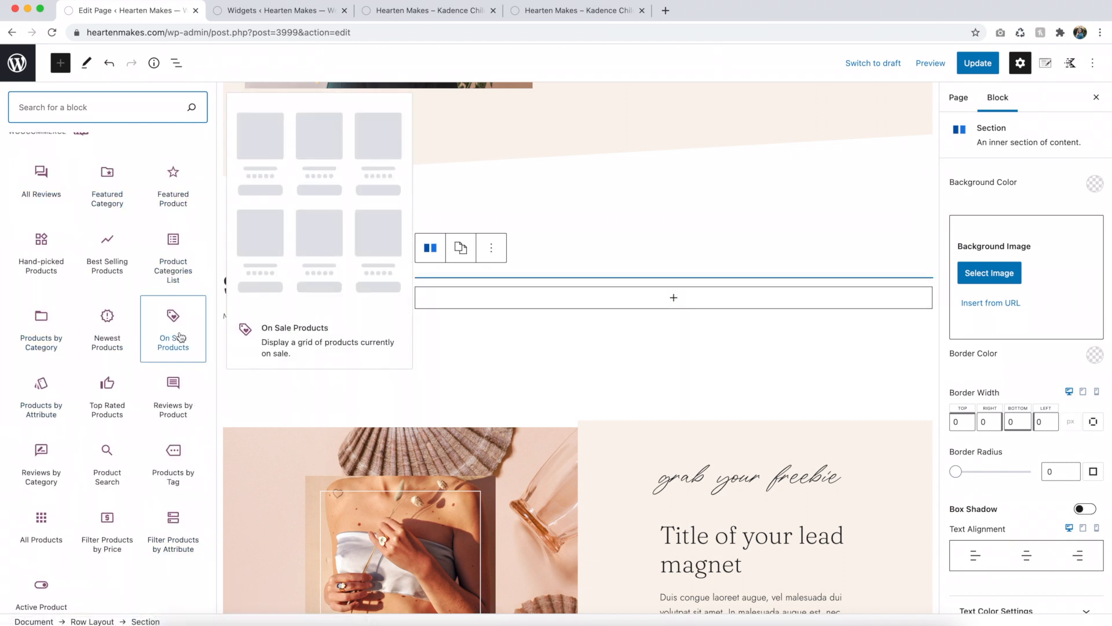
left_click(44, 271)
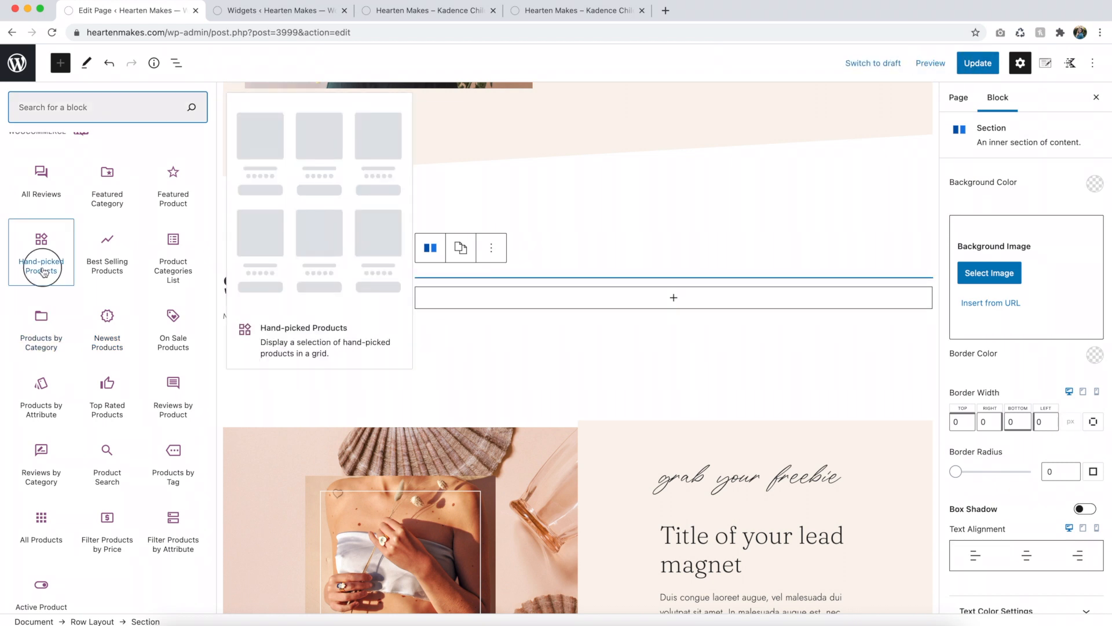
Step: Display 30 Day Content Plan & Strategy Guide, Course: Build your Brand on a Budget and E-book Canva Template in the Hand-picked Products block
scroll(424, 473, "down", 2)
scroll(424, 473, "up", 2)
scroll(503, 290, "down", 3)
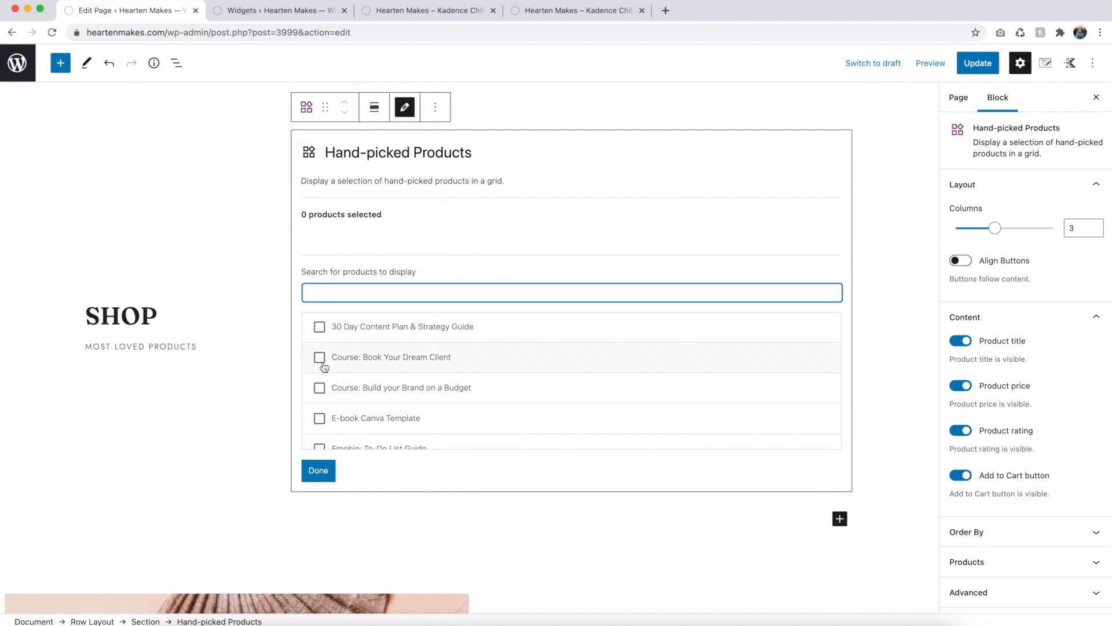
left_click(319, 327)
left_click(319, 399)
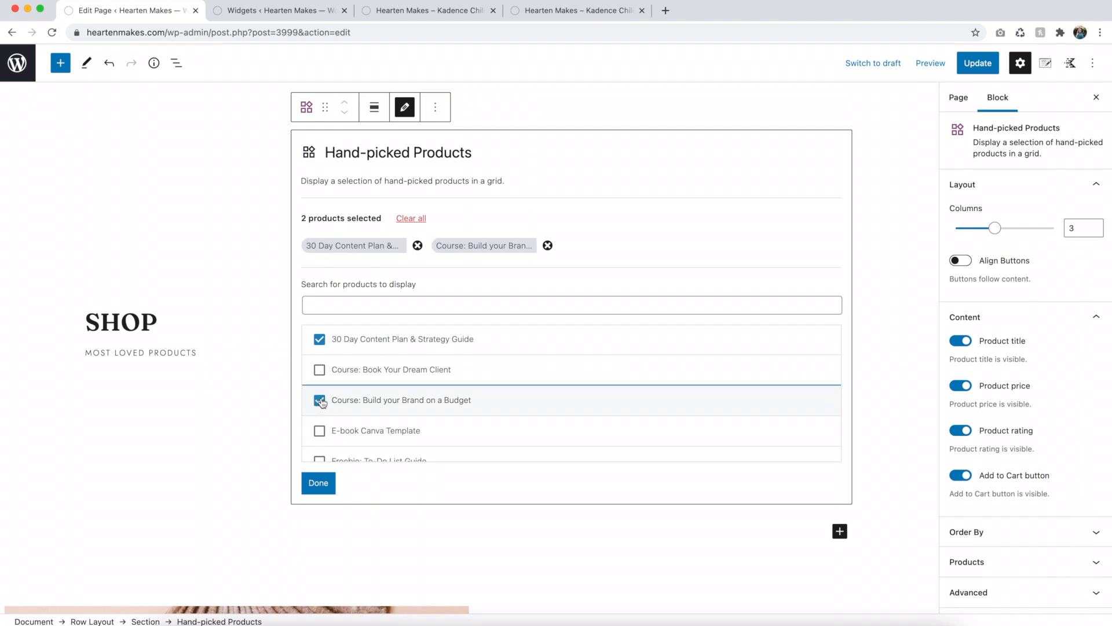
left_click(319, 431)
left_click(324, 485)
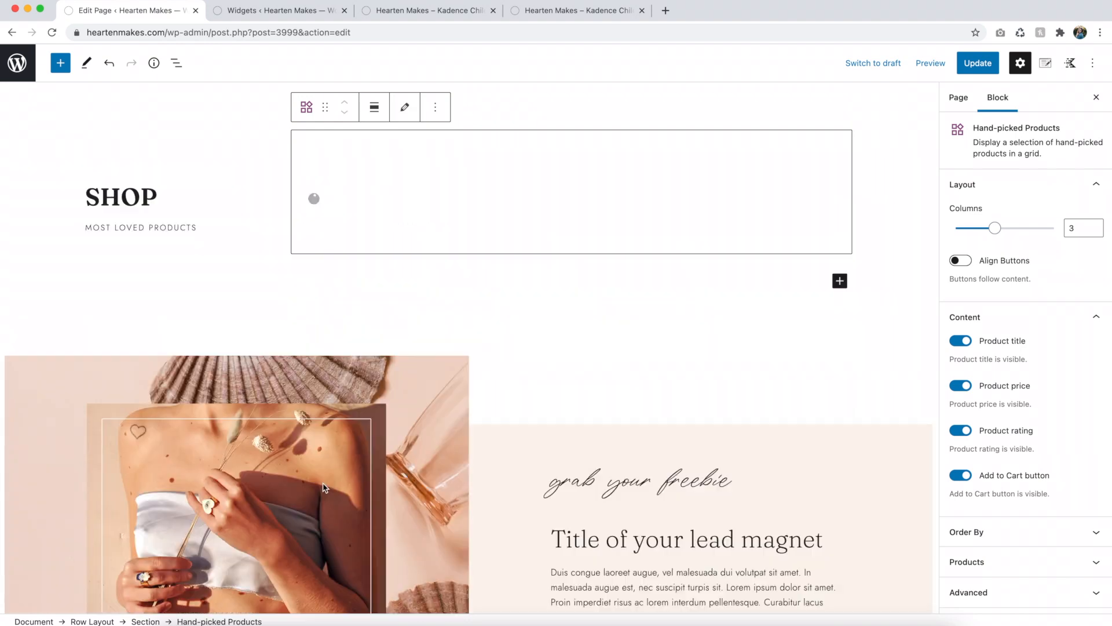
Step: Examine the Hand-picked Products block's layout and content settings, comparing the Add to Cart option with the Shop section in the preview
scroll(695, 364, "up", 2)
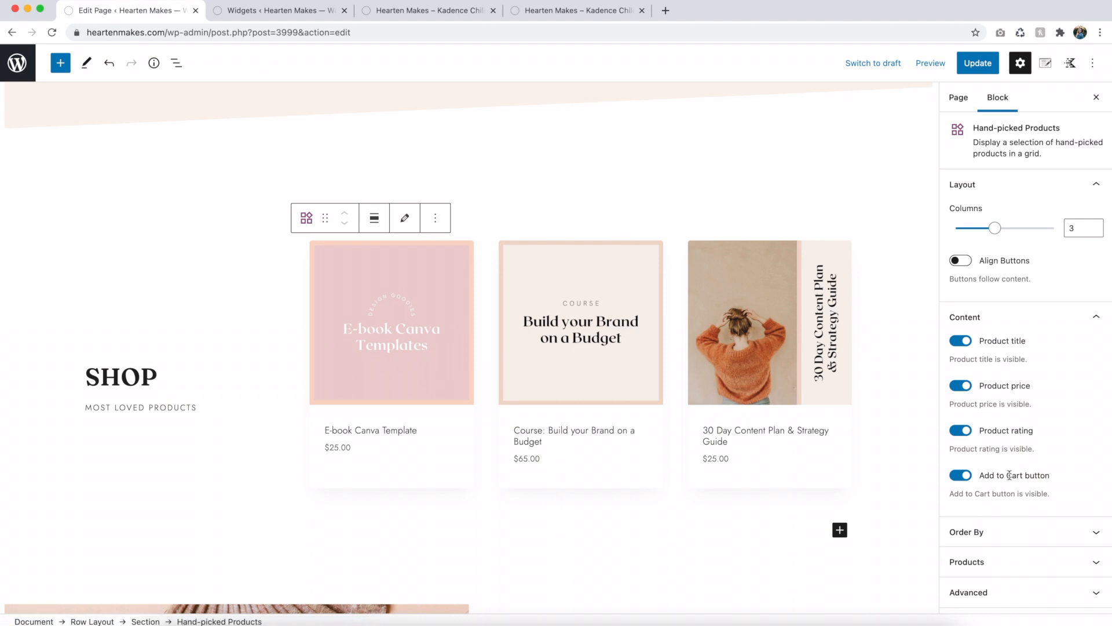
scroll(1021, 349, "down", 1)
scroll(1021, 354, "up", 1)
scroll(1068, 347, "down", 1)
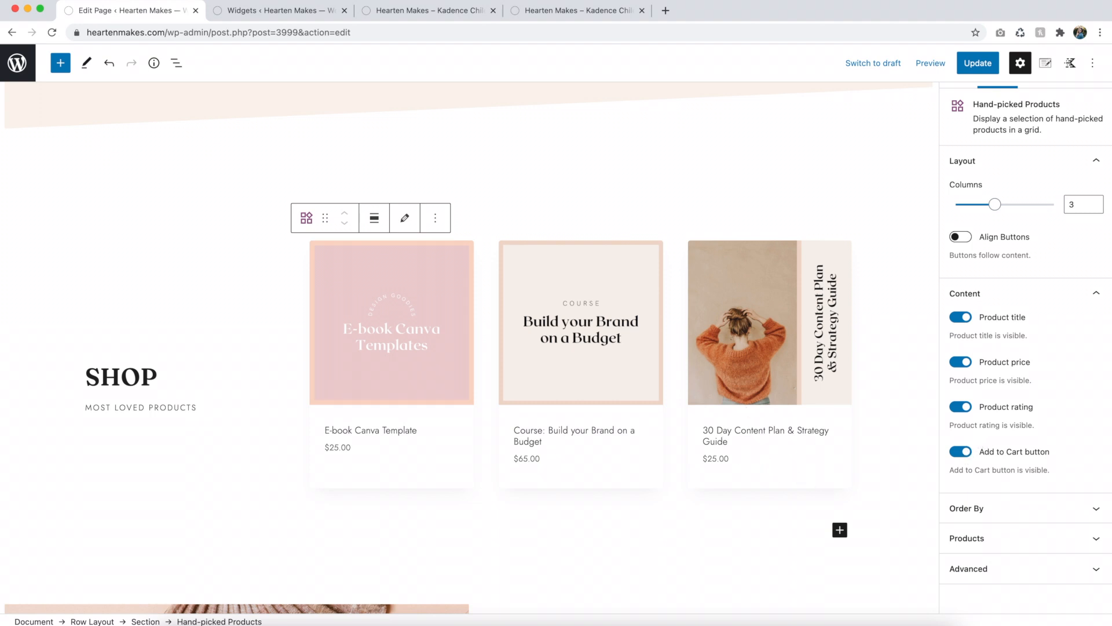
left_click(432, 10)
scroll(422, 162, "down", 5)
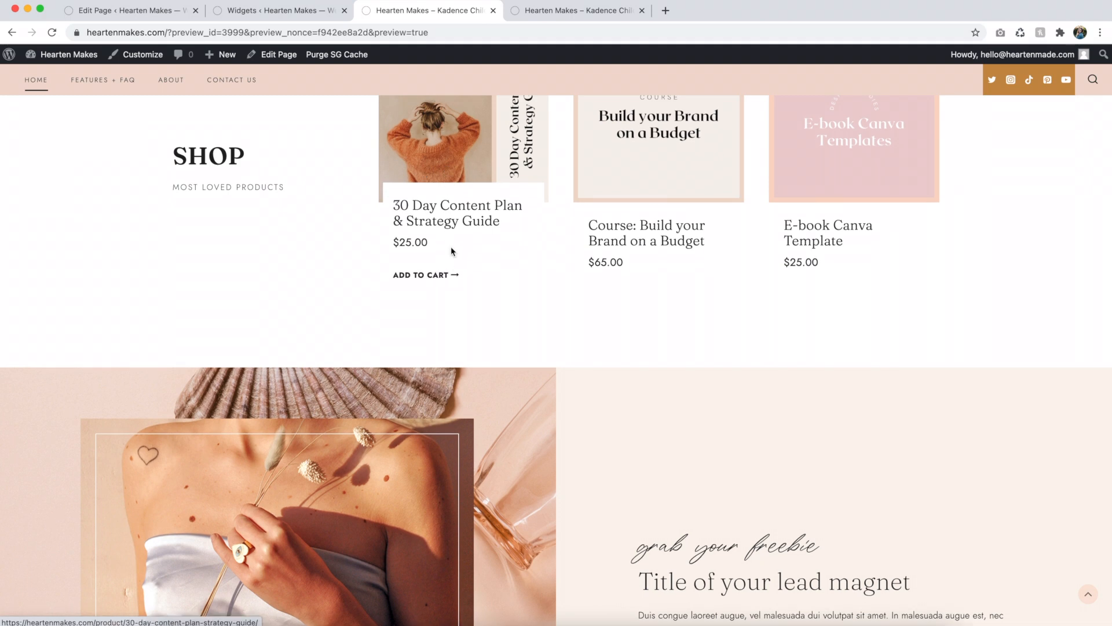
left_click(277, 12)
left_click(136, 12)
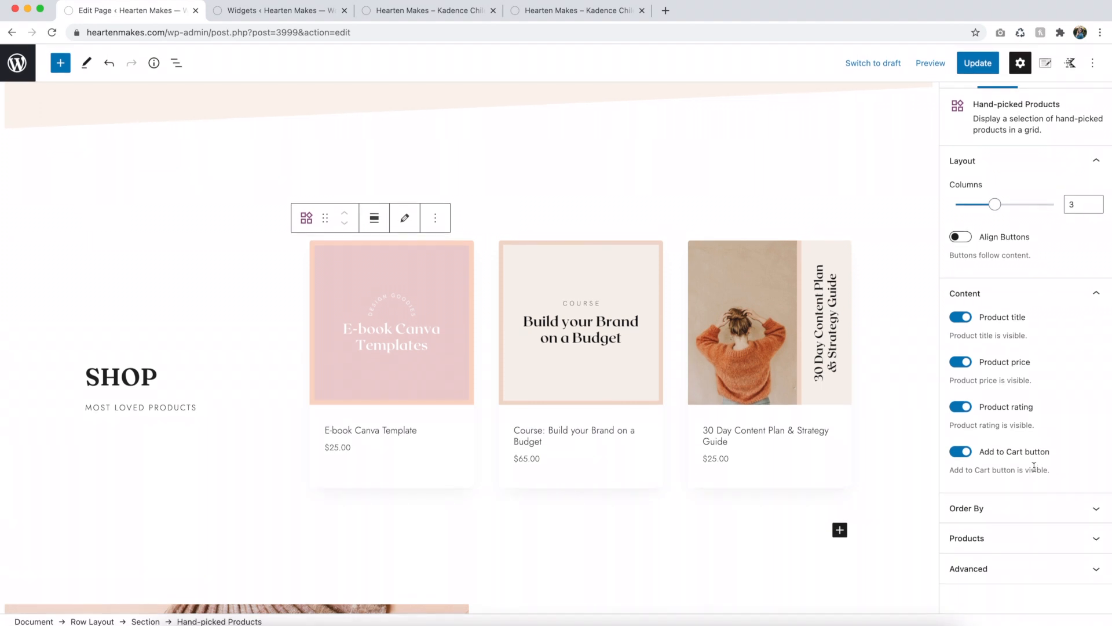
scroll(1034, 454, "up", 1)
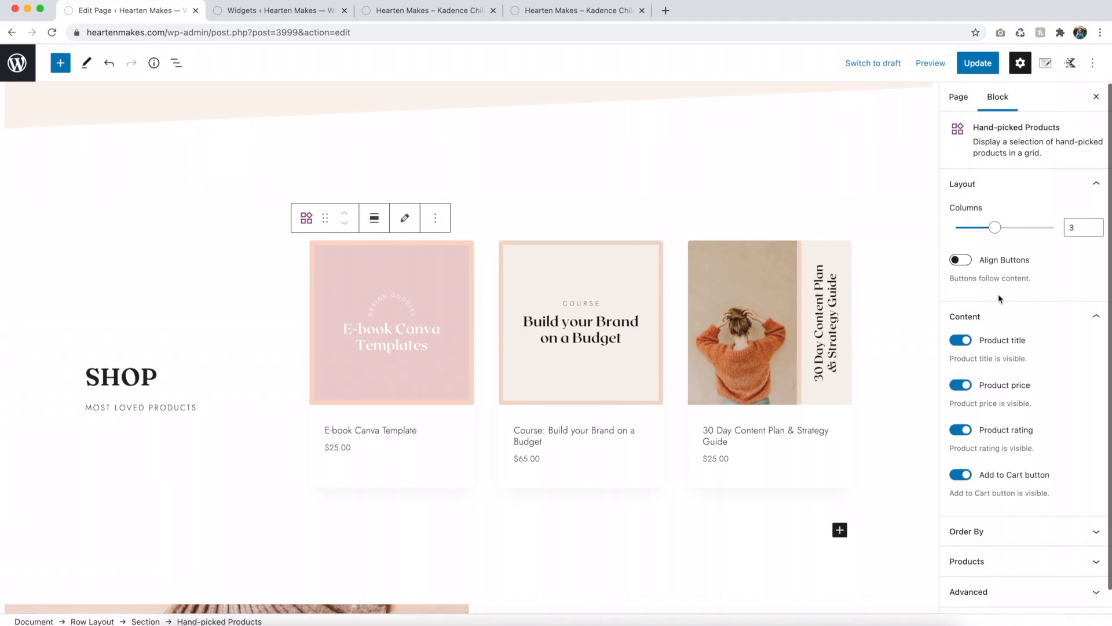
Step: Replace the framed photo in the "grab your freebie" section with daze-home-2-portrait-3.jpg from the media library
scroll(1002, 486, "down", 1)
scroll(694, 464, "down", 5)
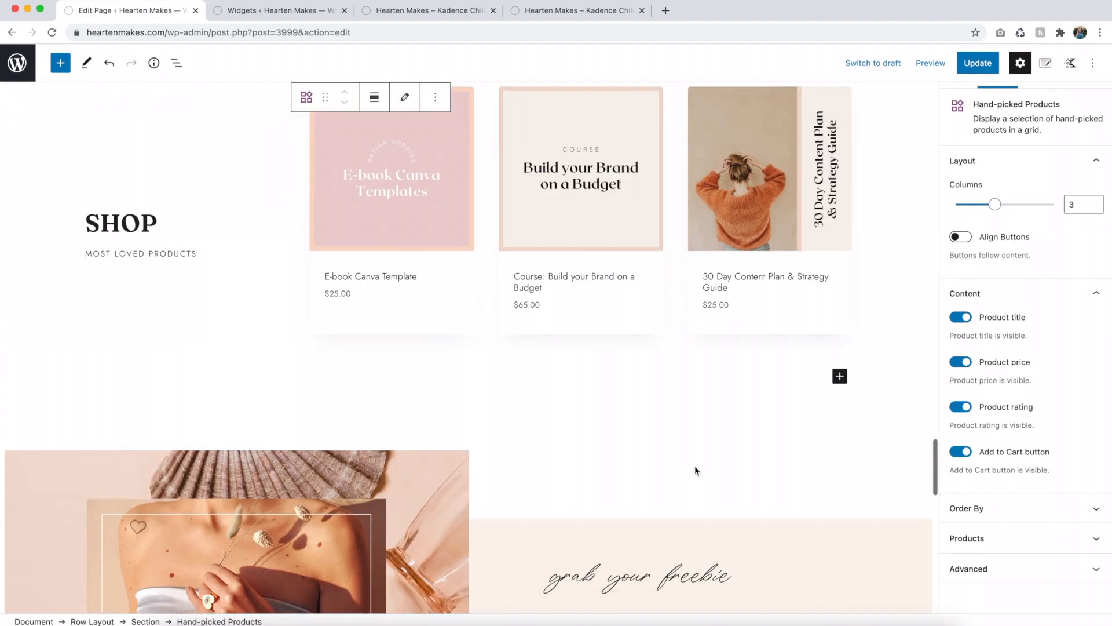
scroll(694, 465, "down", 6)
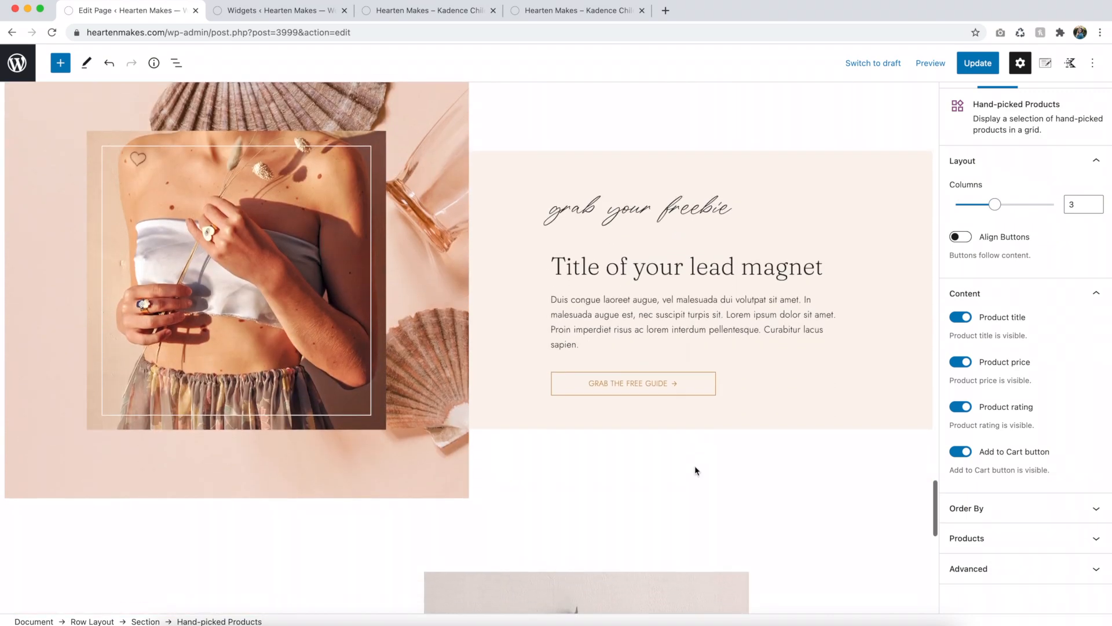
scroll(693, 465, "down", 1)
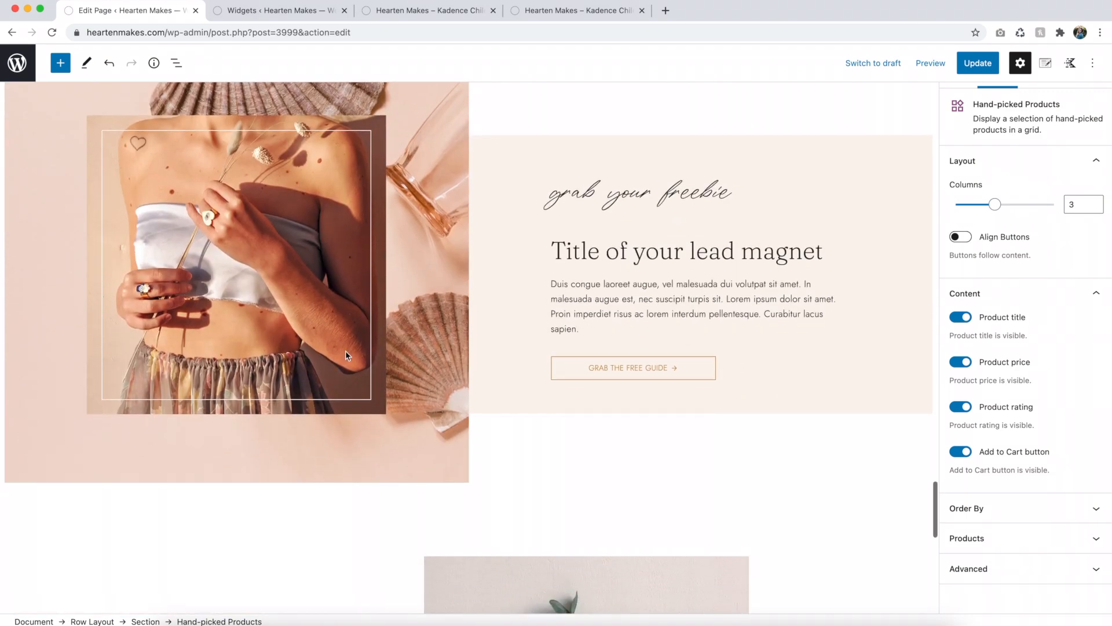
left_click(246, 290)
left_click(269, 97)
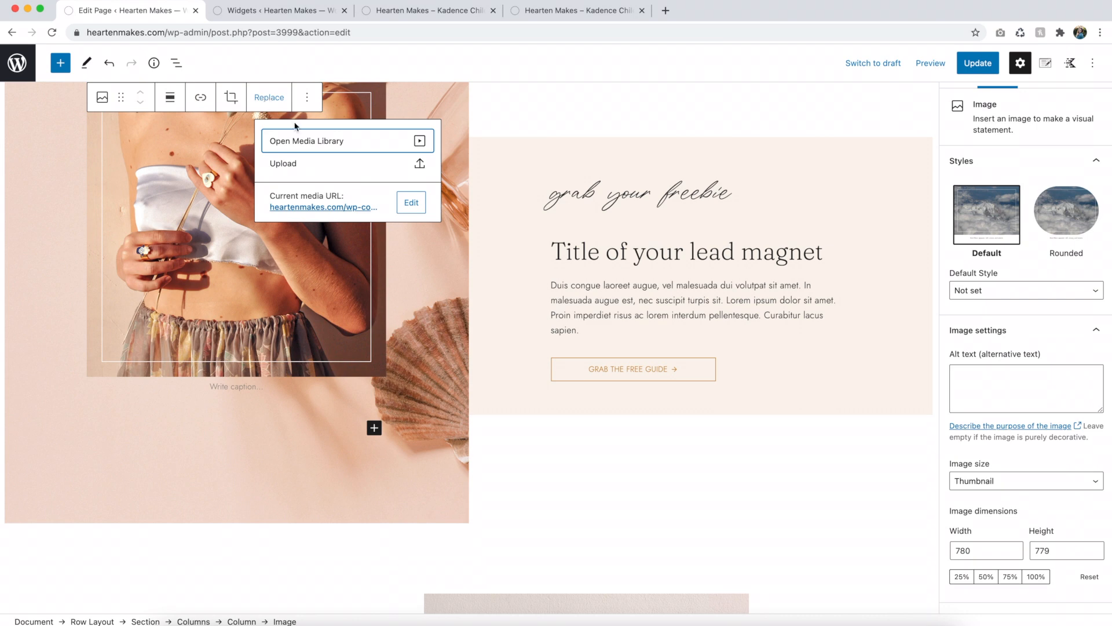
left_click(309, 141)
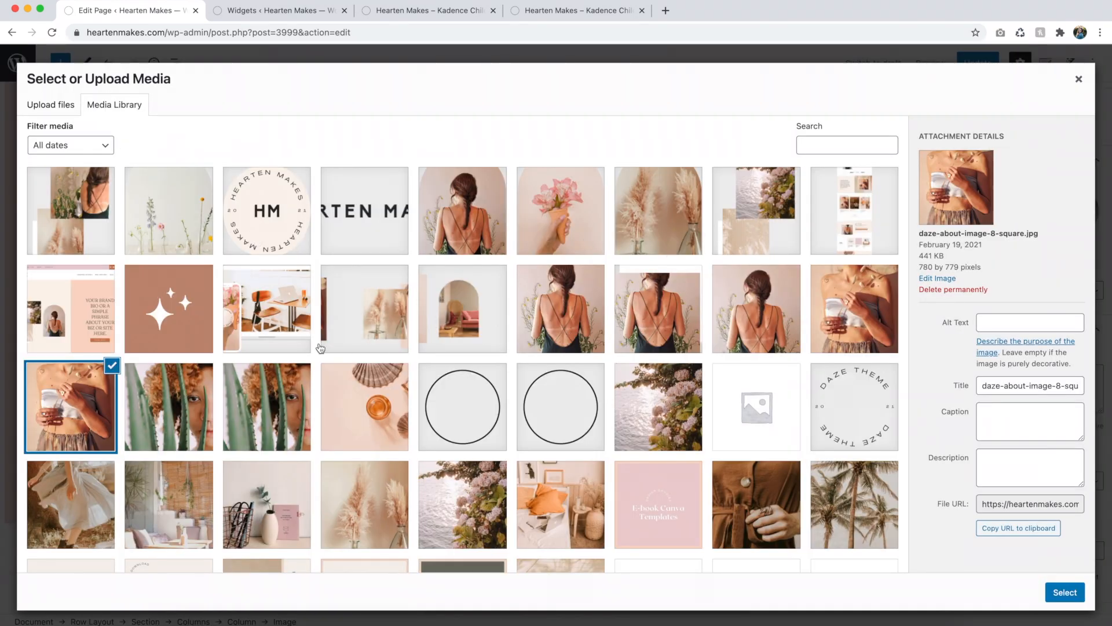
left_click(177, 401)
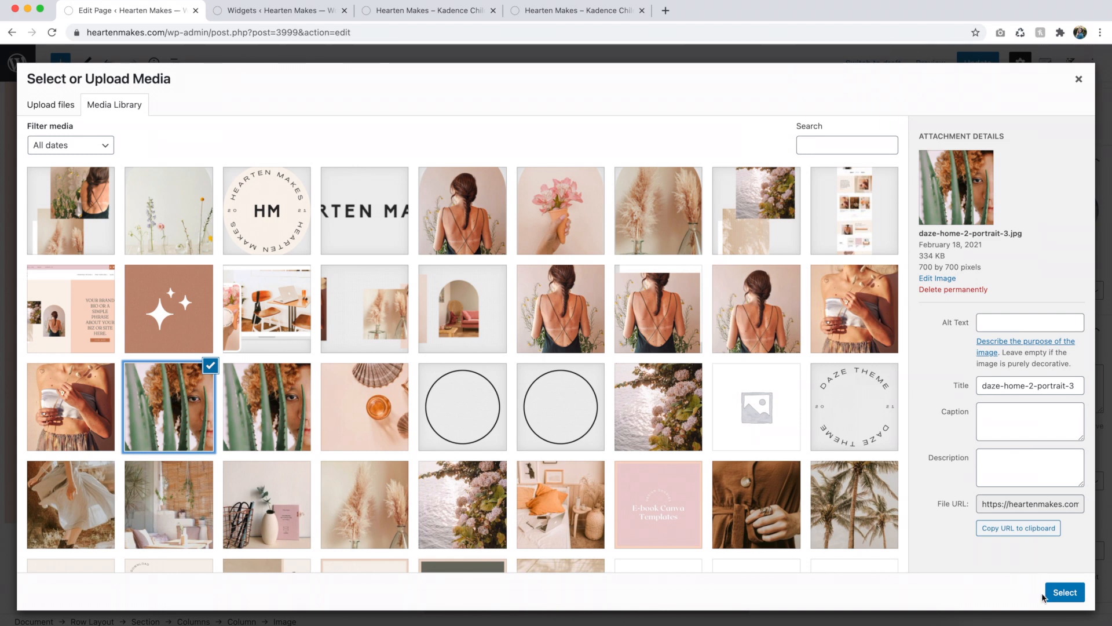
left_click(1065, 591)
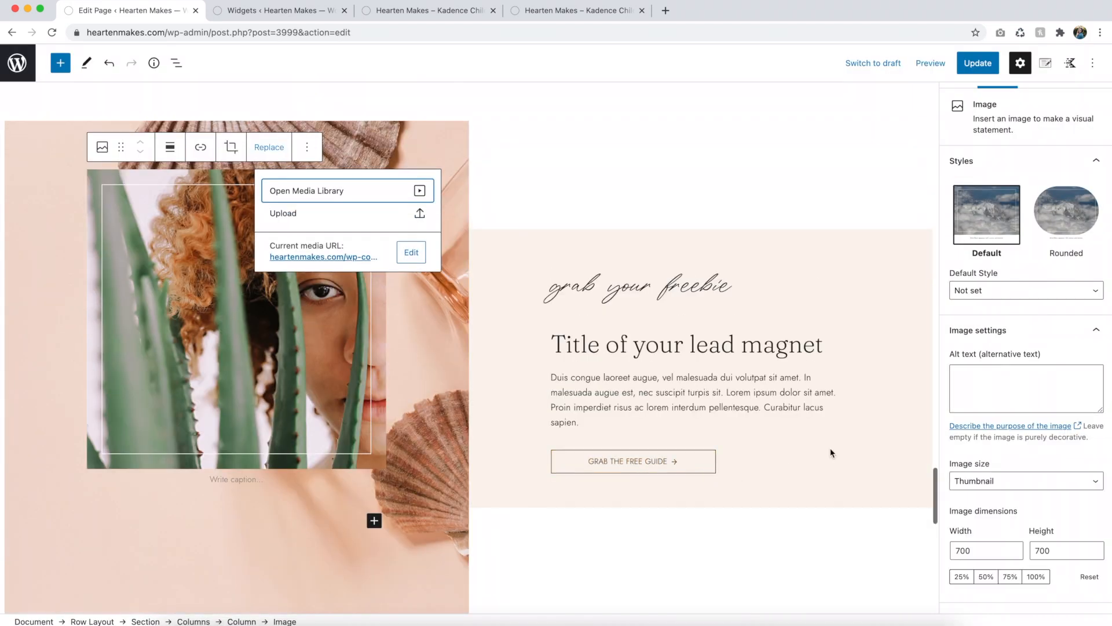
left_click(832, 453)
Step: Try clearing the inside-border class from the freebie image's additional CSS classes, and undo the removal
left_click(330, 202)
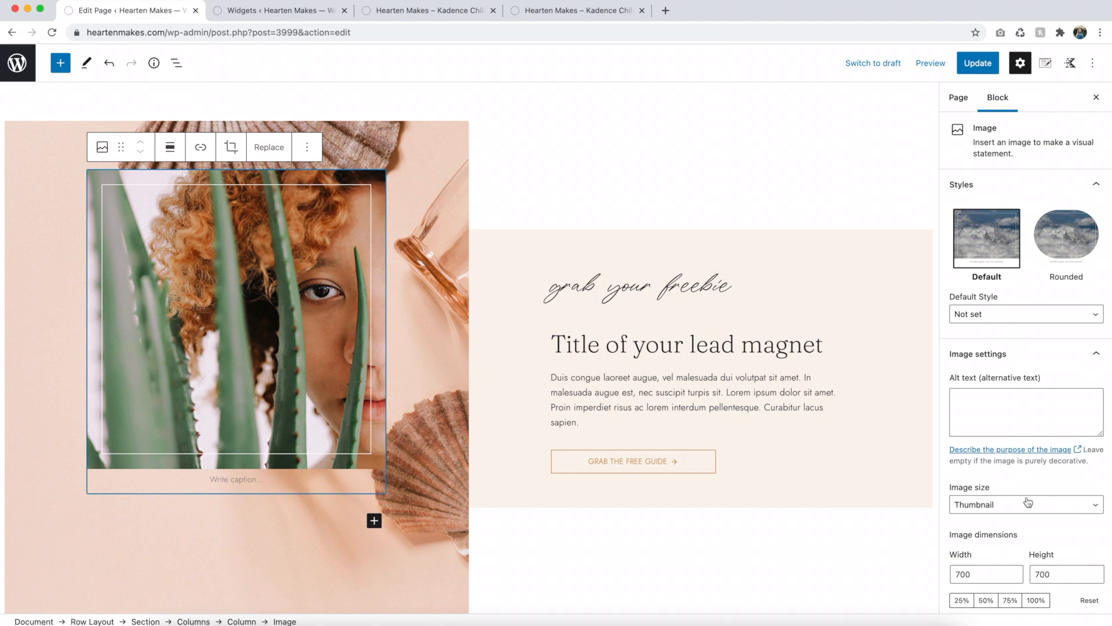
scroll(1036, 500, "down", 2)
left_click(1005, 591)
scroll(1008, 559, "down", 5)
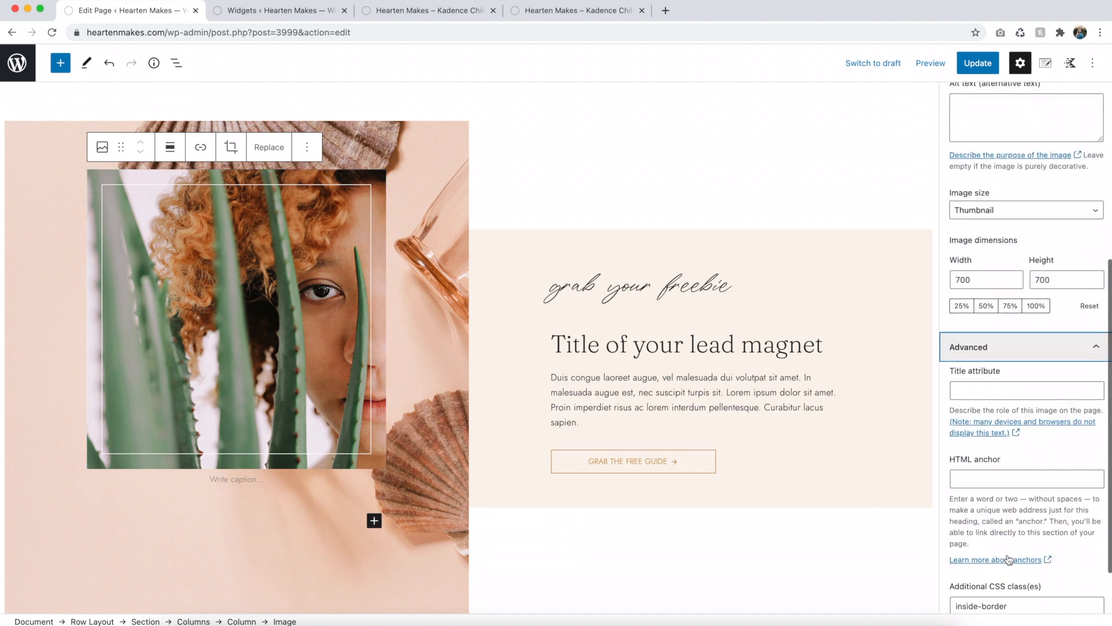
scroll(1009, 559, "down", 3)
left_click_drag(1009, 544, 958, 543)
left_click(1027, 541)
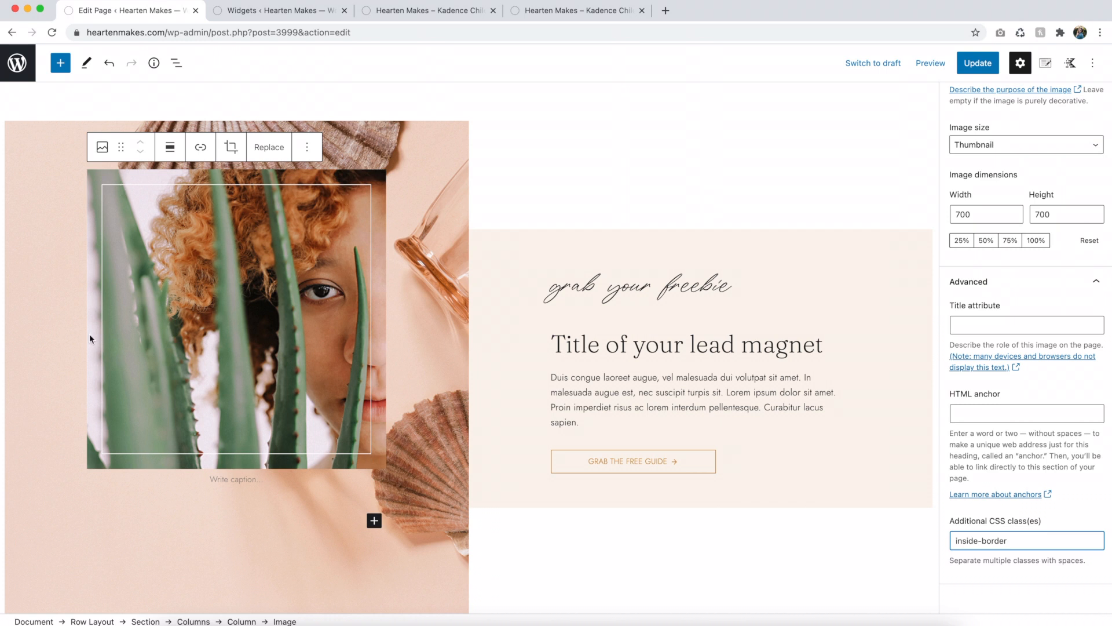
triple_click(995, 539)
key("BackSpace")
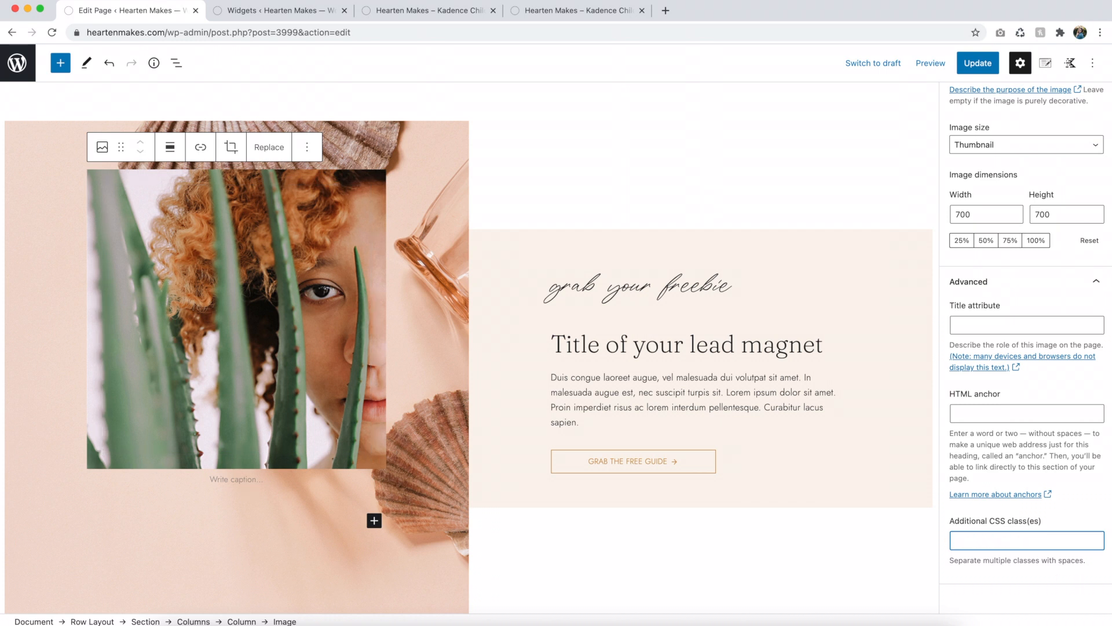
key("super+z")
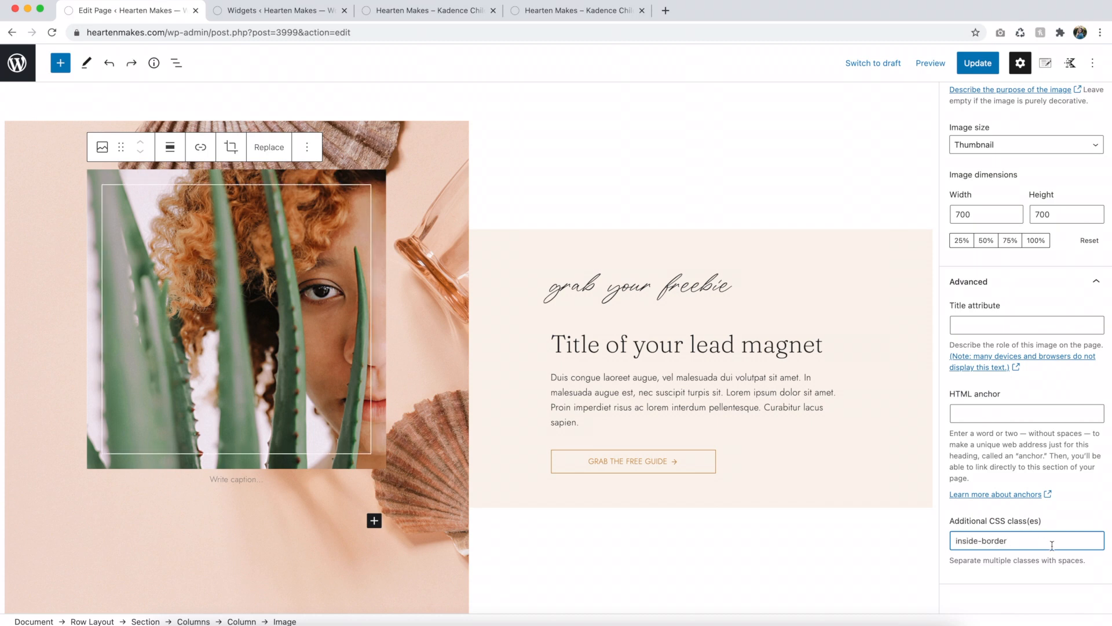
Step: Examine how The Daze Podcast area is built, checking its Posts block, text section, heading paragraph and surrounding row layout
scroll(743, 433, "down", 12)
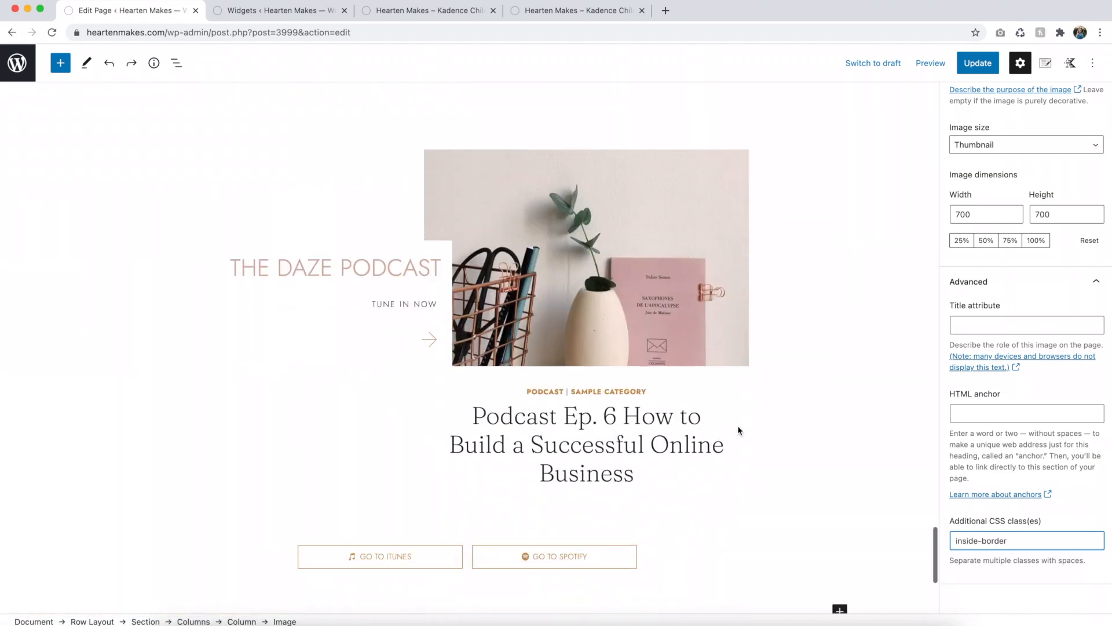
left_click(723, 317)
scroll(722, 320, "down", 2)
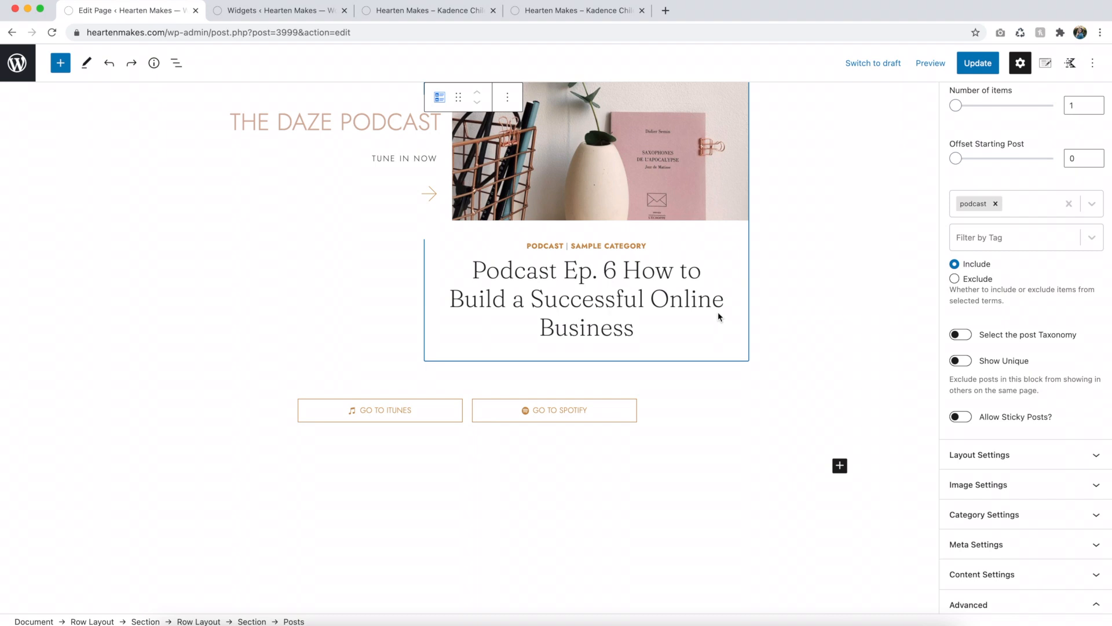
left_click(310, 276)
left_click(393, 102)
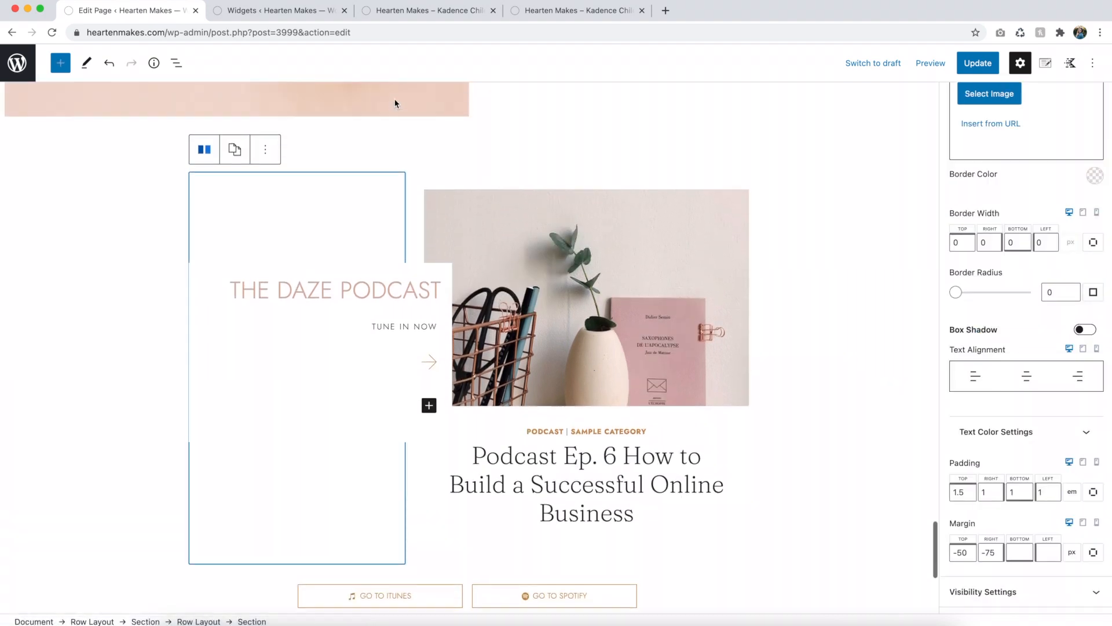
left_click(429, 180)
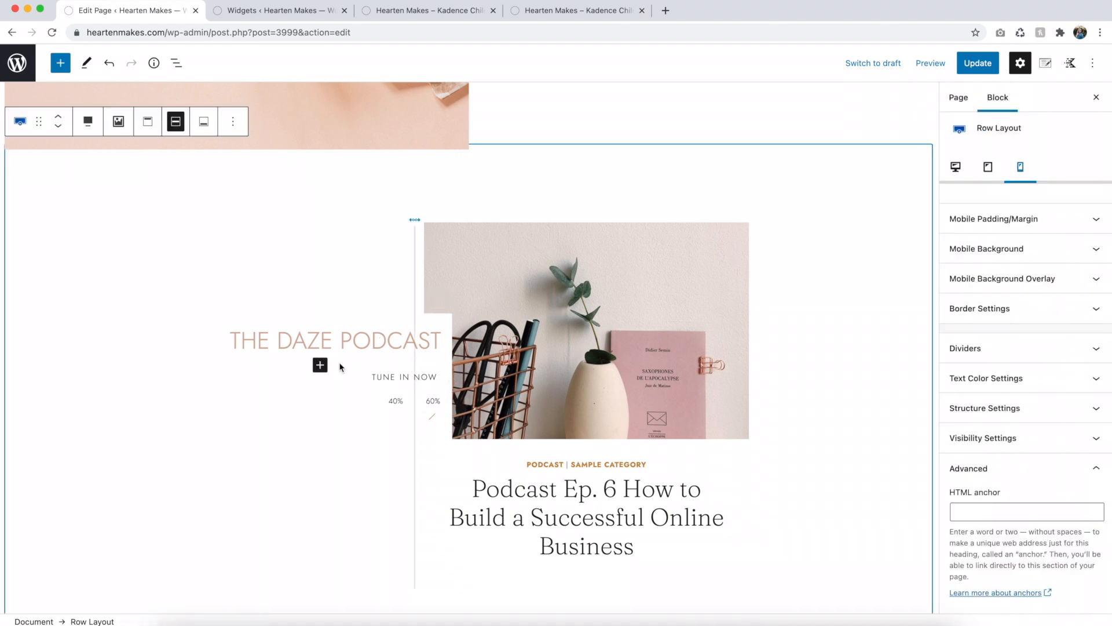
left_click(324, 353)
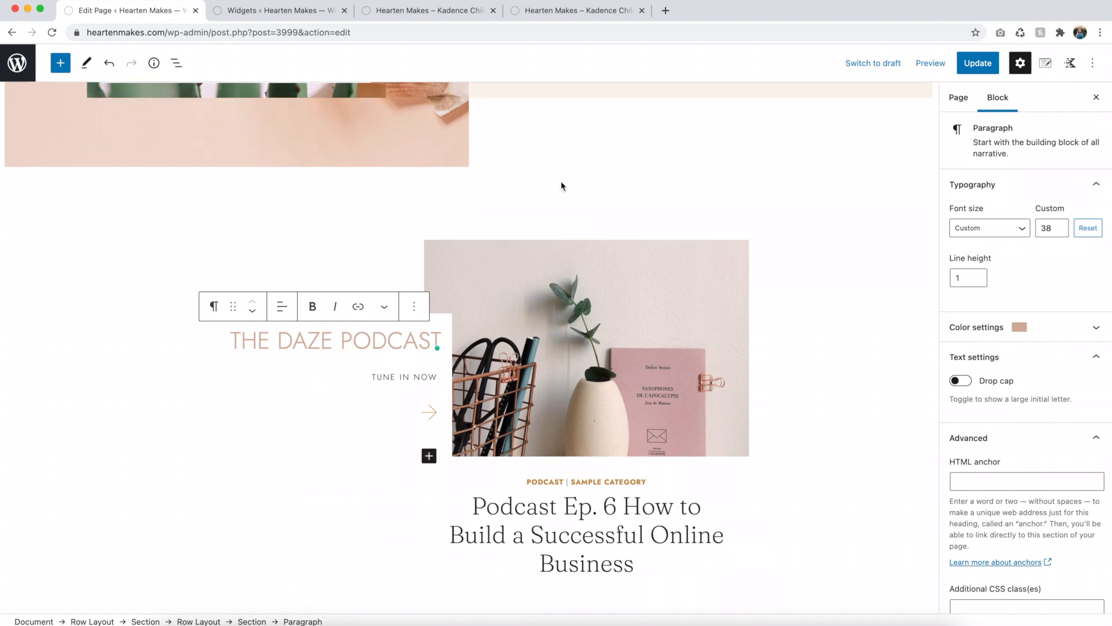
left_click(569, 210)
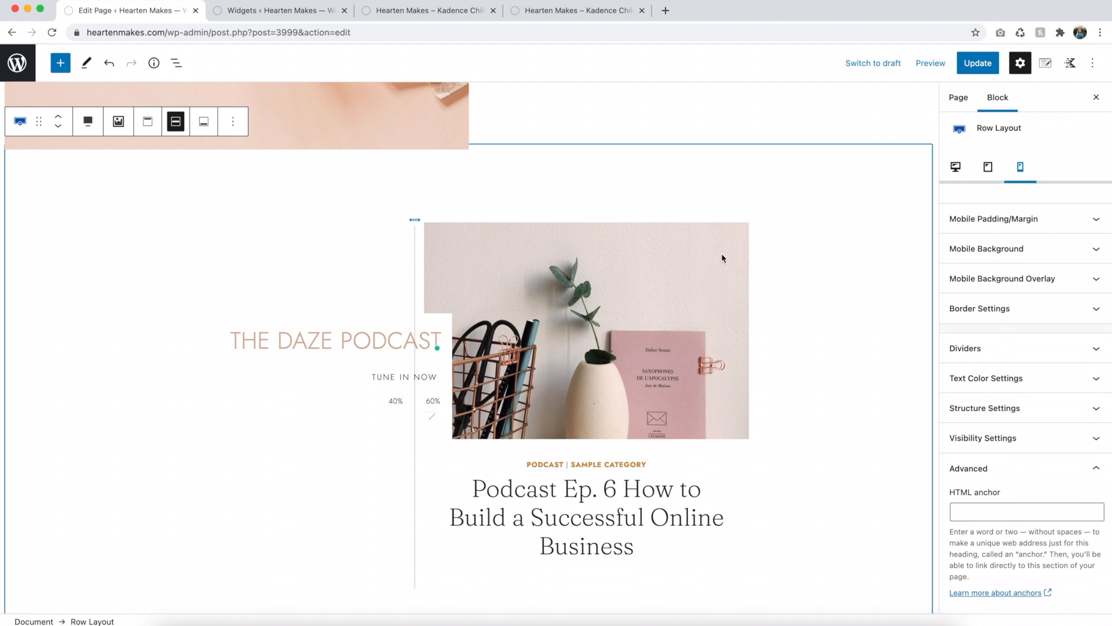
Step: Set the desktop right margin of the section holding The Daze Podcast heading to -125 px
left_click(436, 323)
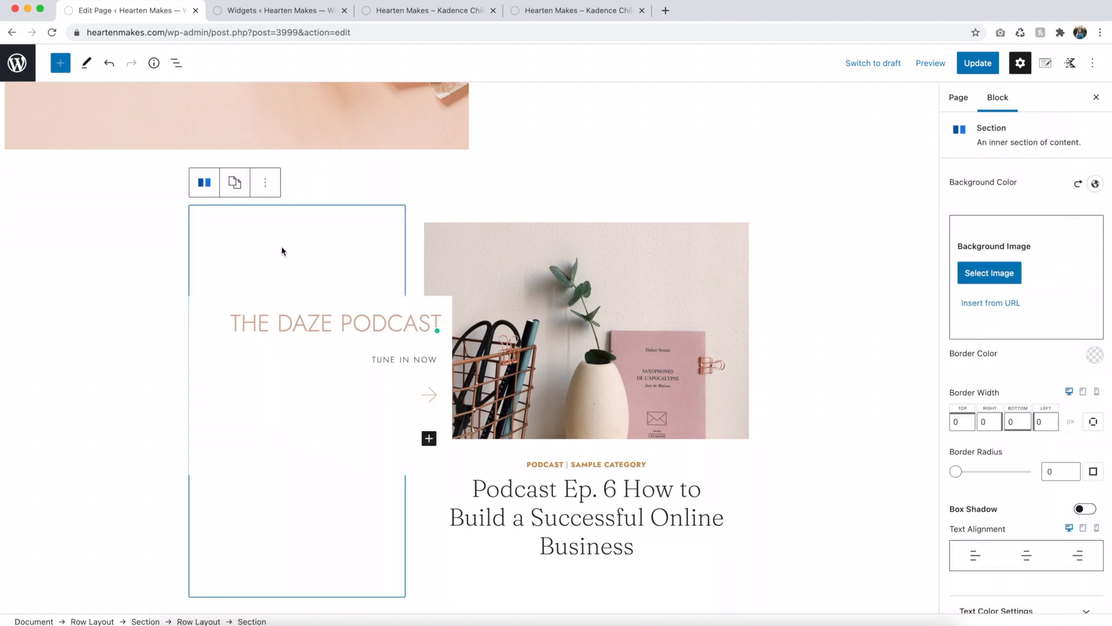
scroll(1038, 492, "down", 7)
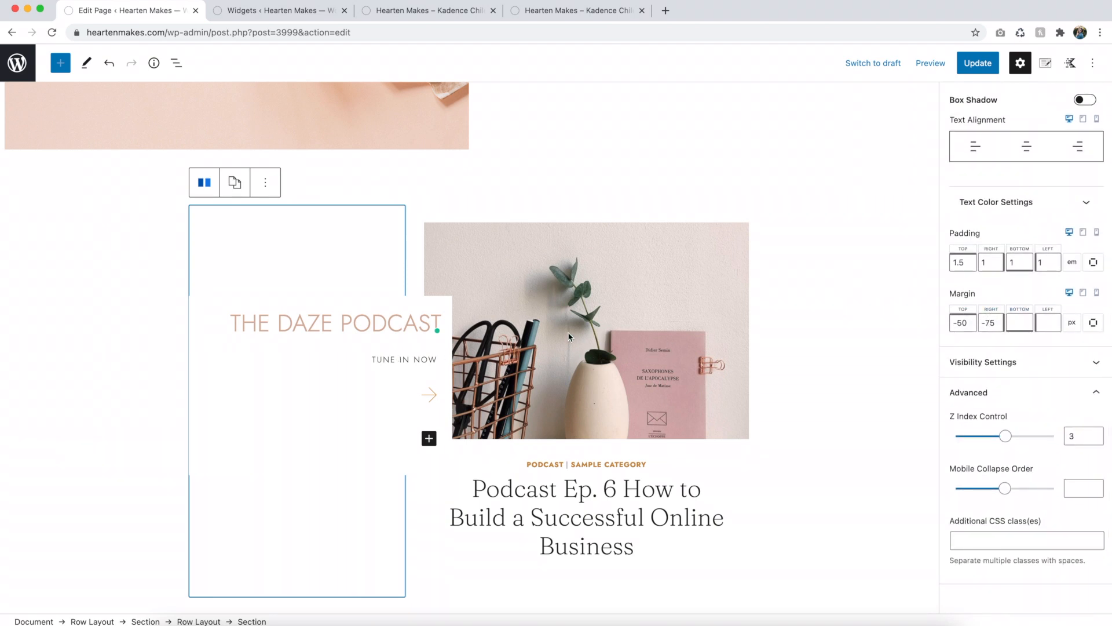
left_click(989, 323)
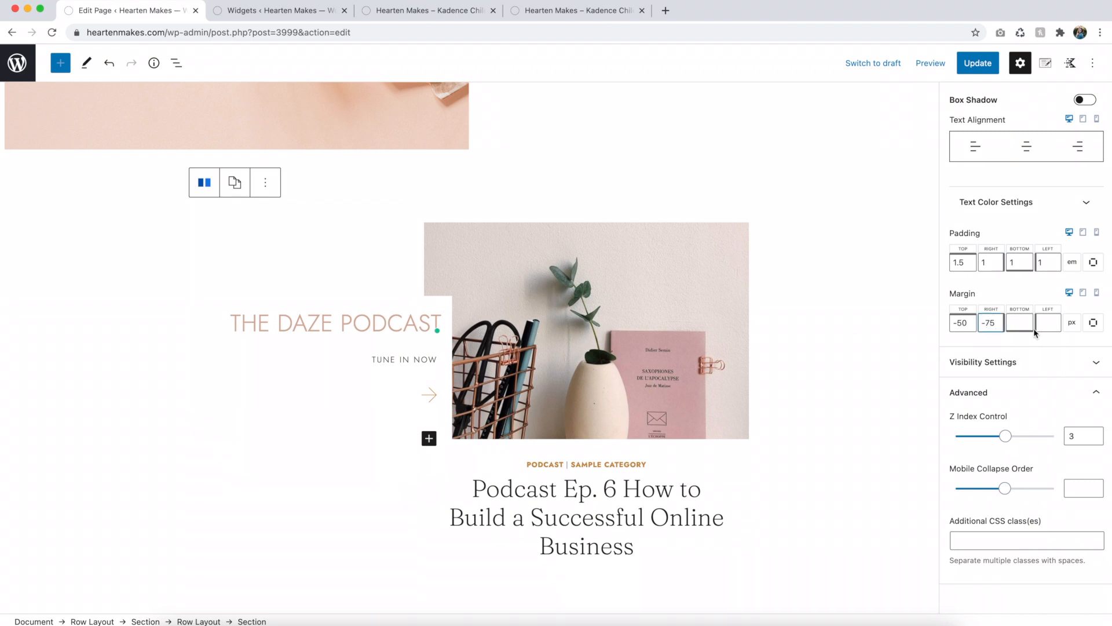
key("BackSpace")
type("9")
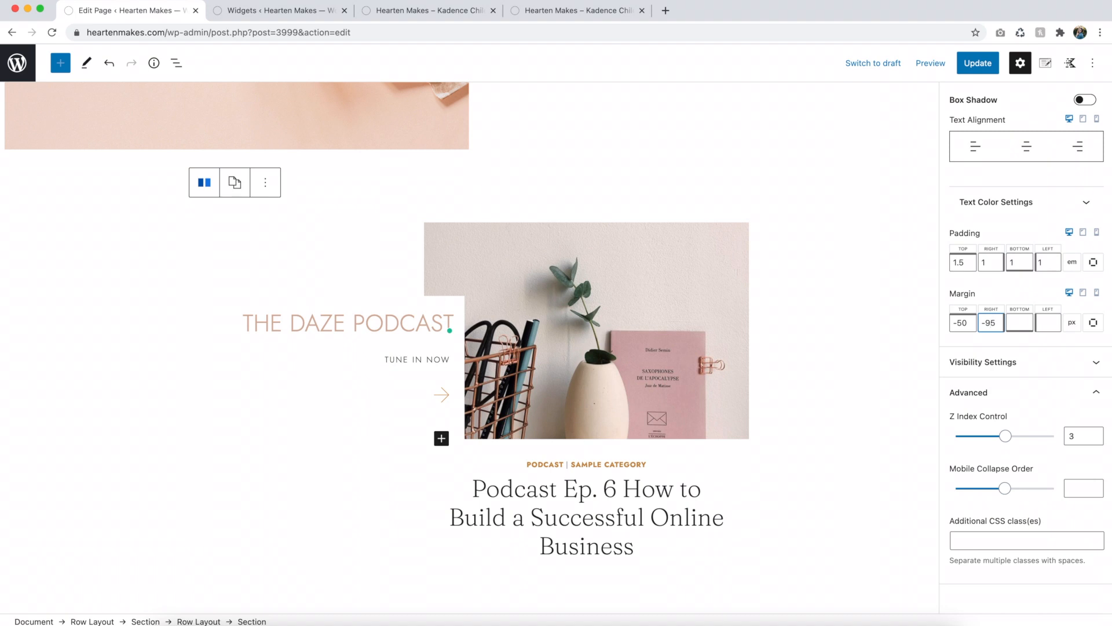
key("BackSpace")
type("12")
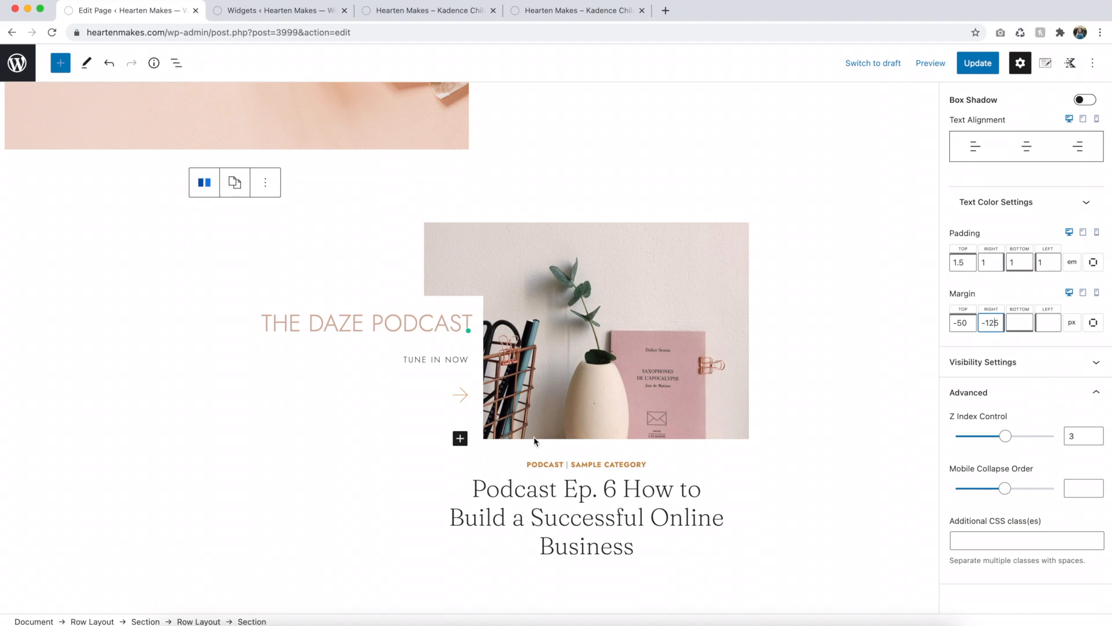
Step: Show the podcast section's visibility options and its tablet padding and margin settings
left_click(1043, 363)
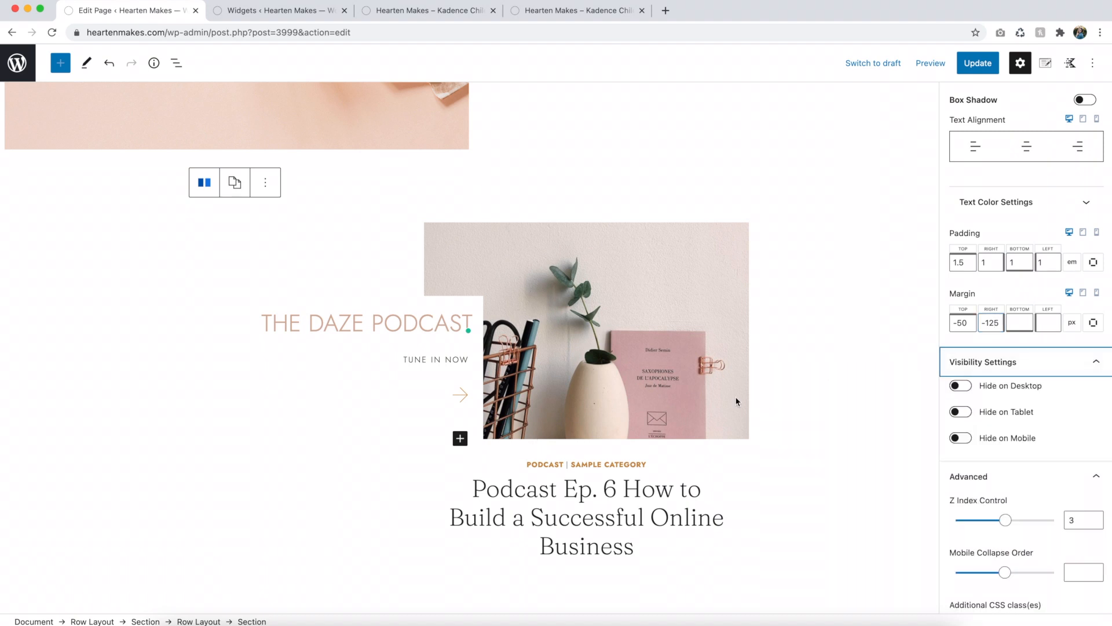
scroll(737, 400, "up", 1)
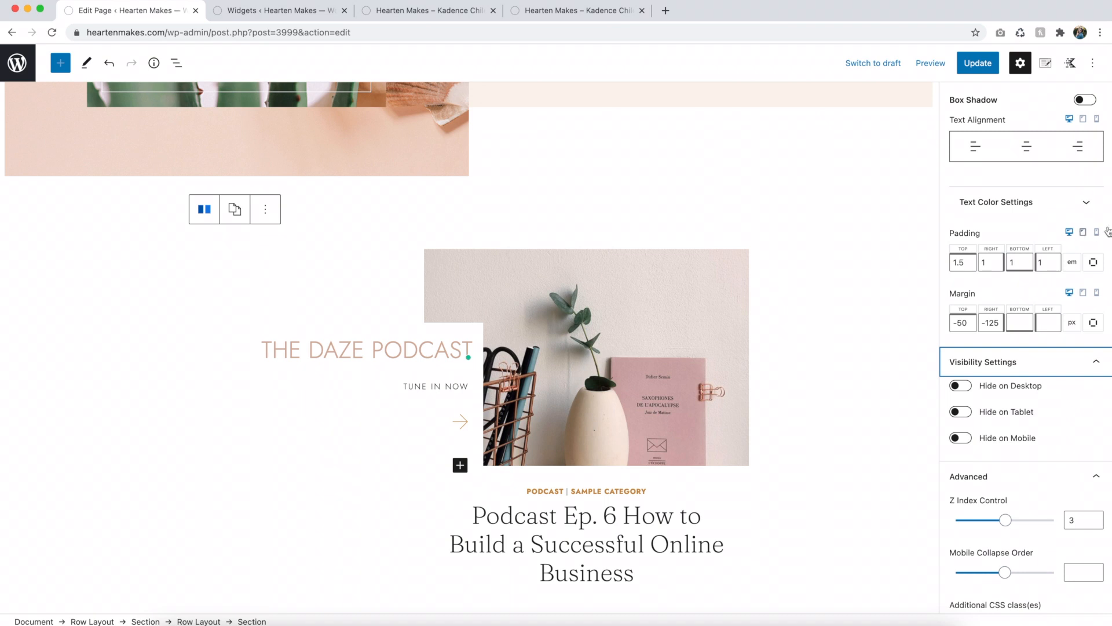
left_click(1083, 234)
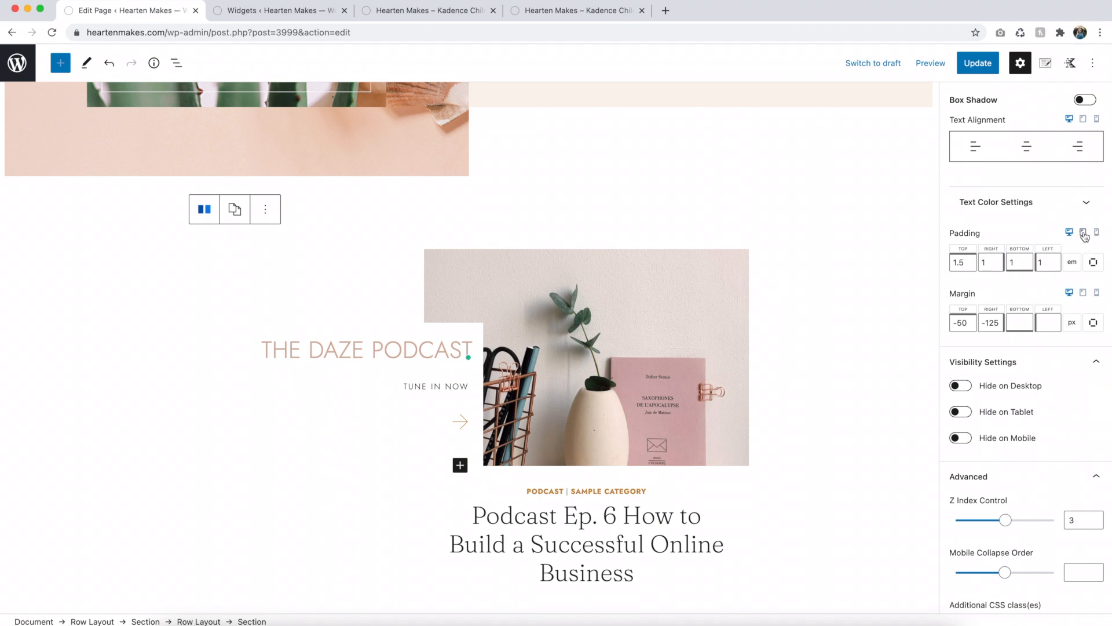
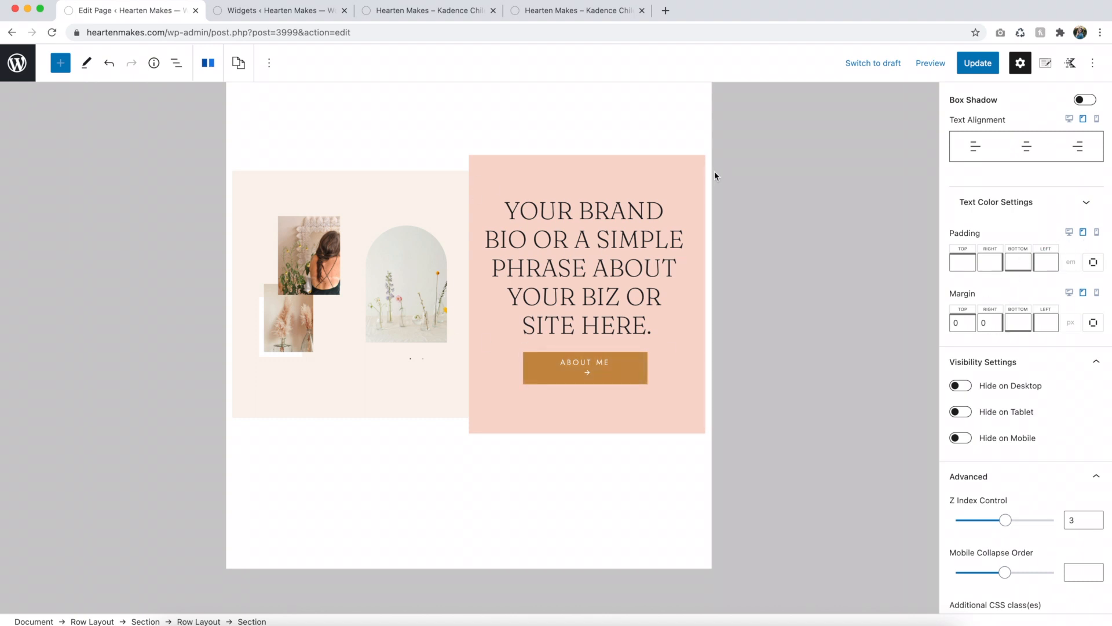
Step: Preview the page in a new tab and check its responsive layout down to the freebie section in a narrowed browser window, then restore the width
left_click(929, 65)
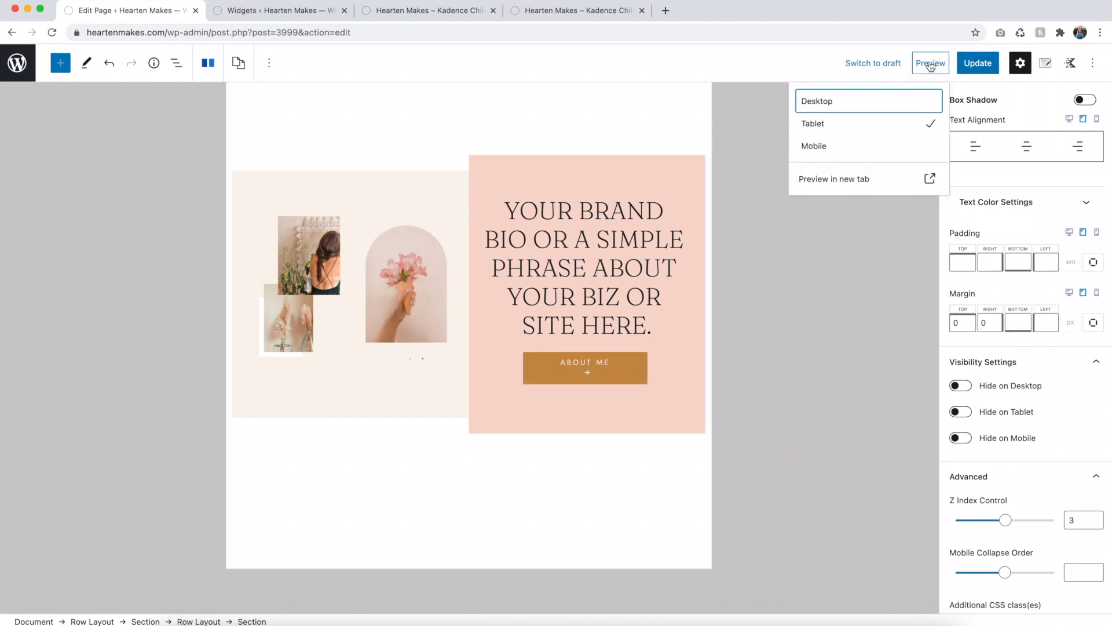
left_click(831, 179)
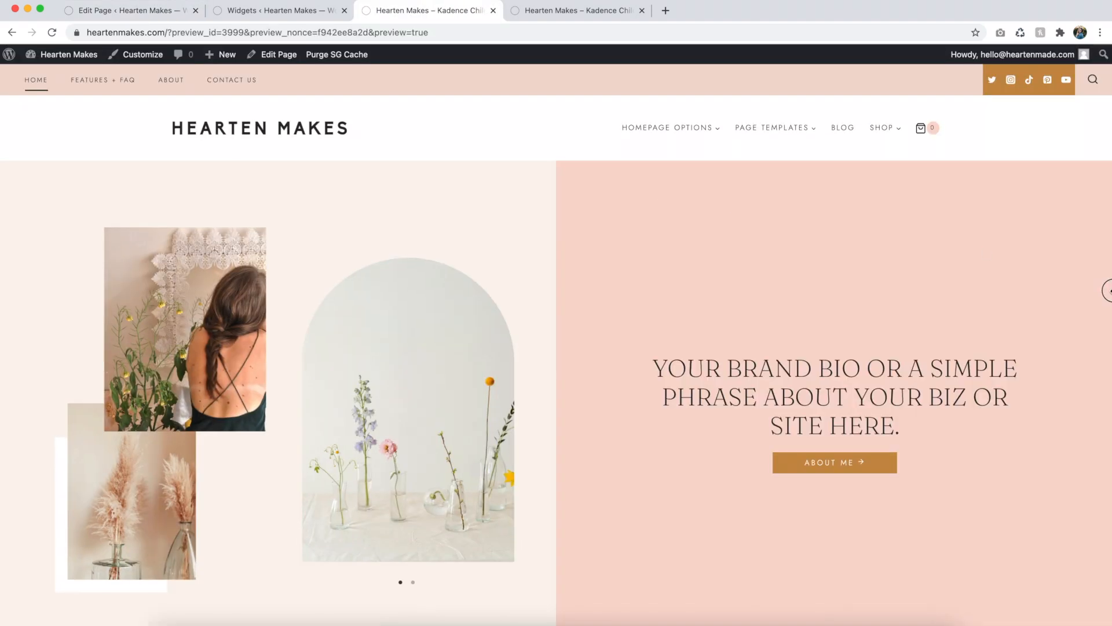
left_click_drag(1107, 290, 637, 320)
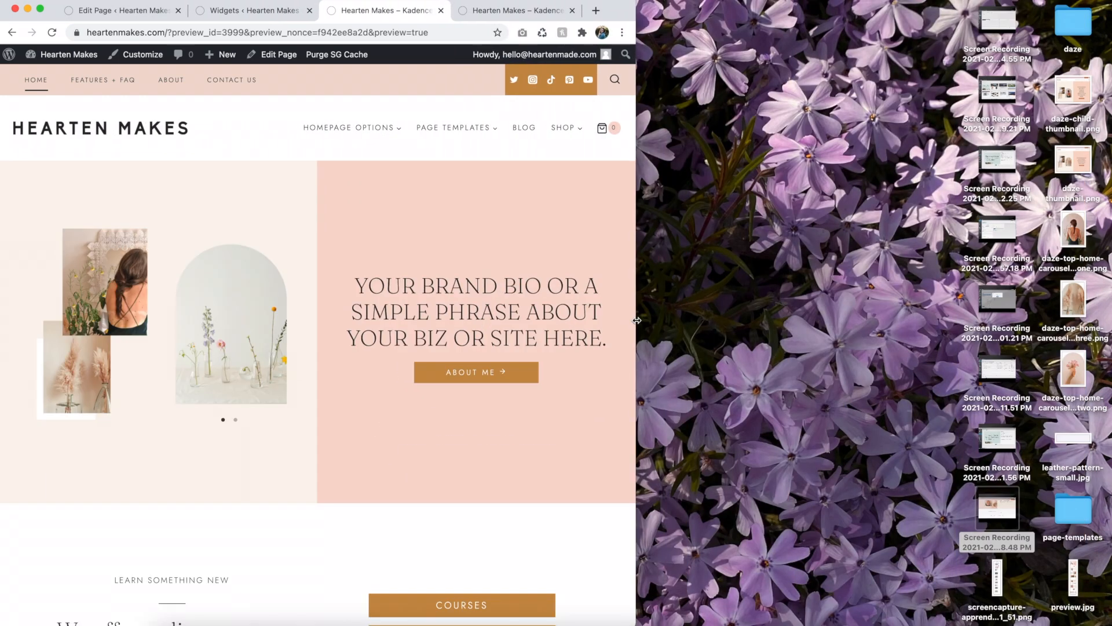
scroll(601, 331, "down", 20)
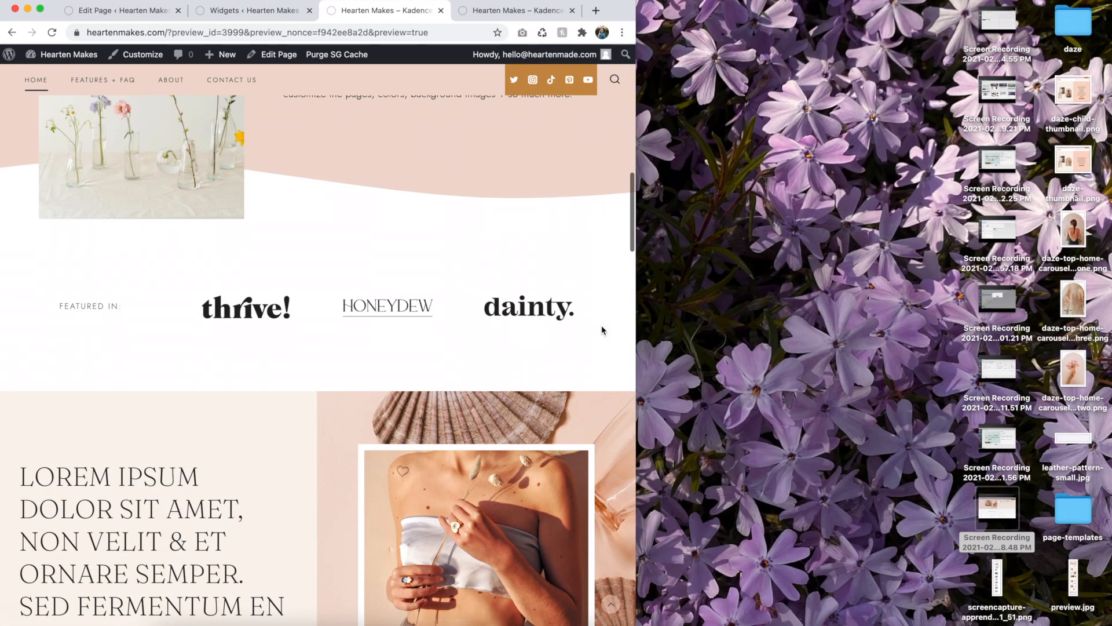
scroll(601, 329, "down", 15)
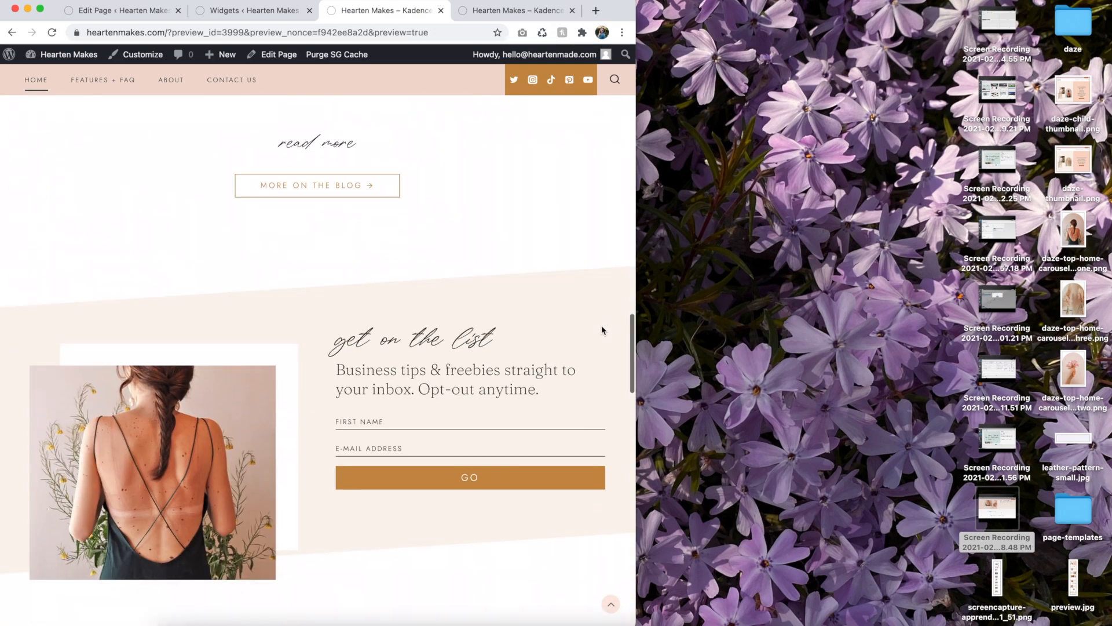
scroll(602, 325, "down", 5)
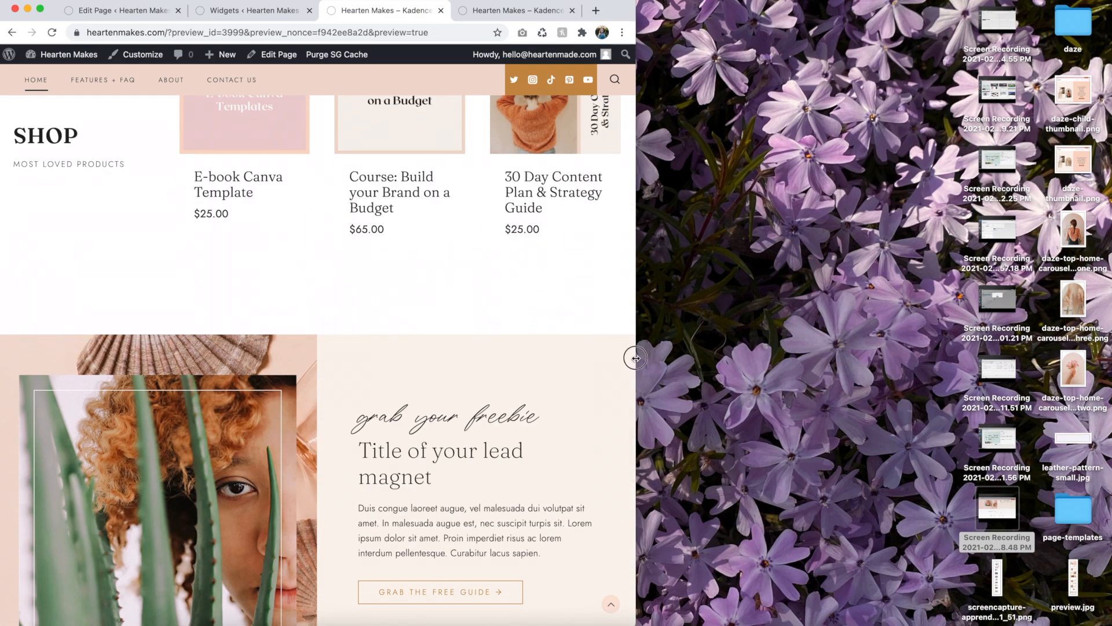
left_click_drag(636, 357, 1106, 362)
Step: Return to the Homepage editor and switch the podcast section's margin settings and canvas back to desktop view
left_click(144, 13)
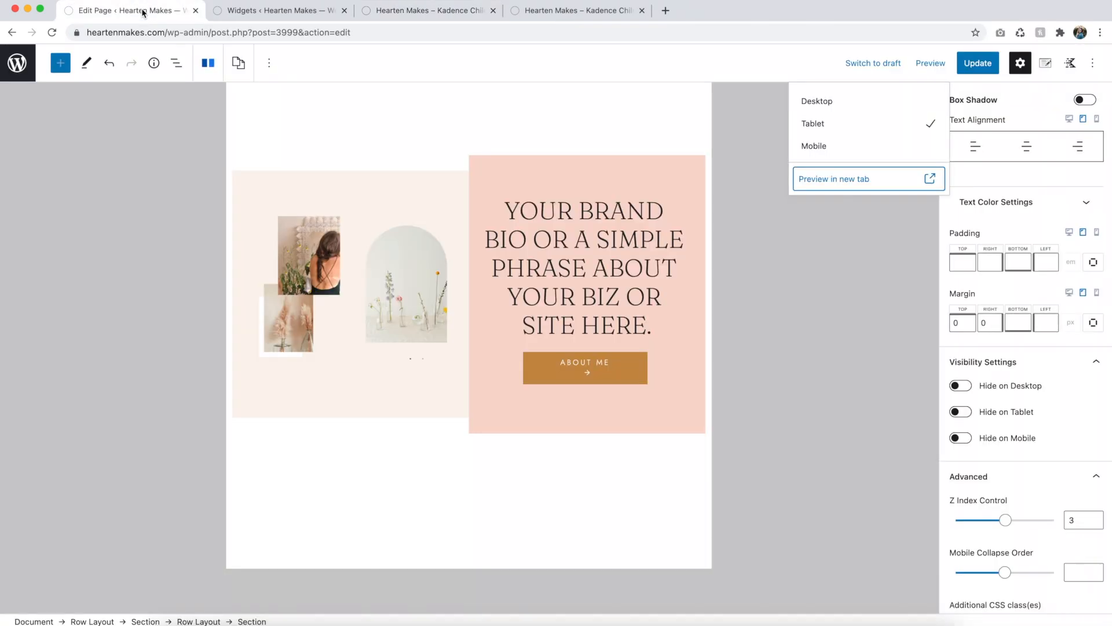
left_click(1069, 292)
scroll(526, 407, "up", 2)
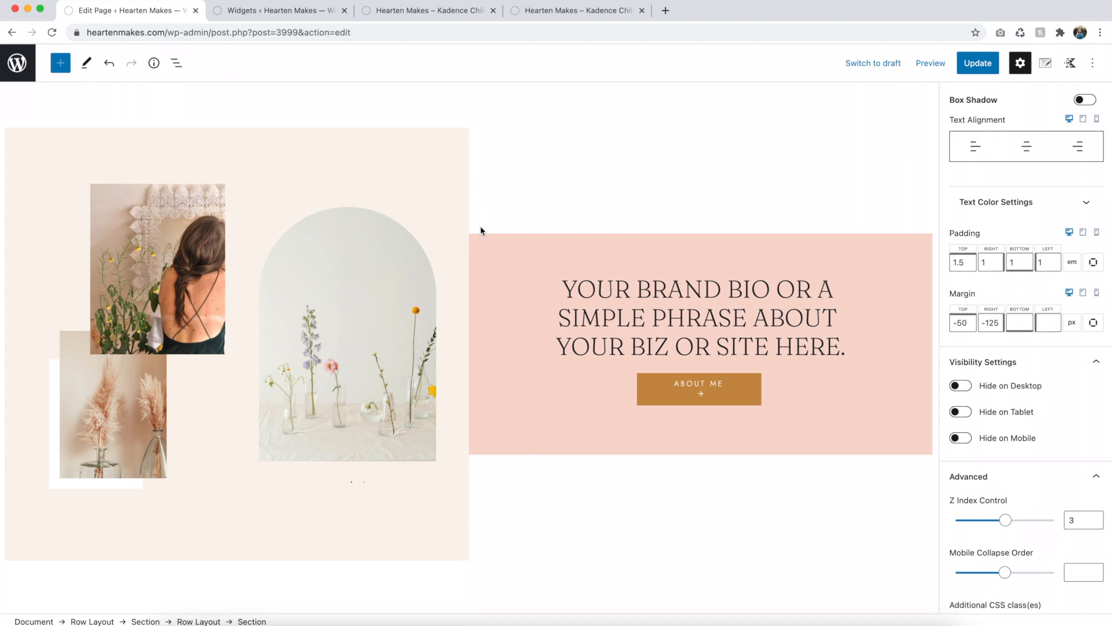
Step: Compare the story section's layout in the page preview with its layout in the Homepage editor
left_click(400, 11)
scroll(435, 192, "up", 20)
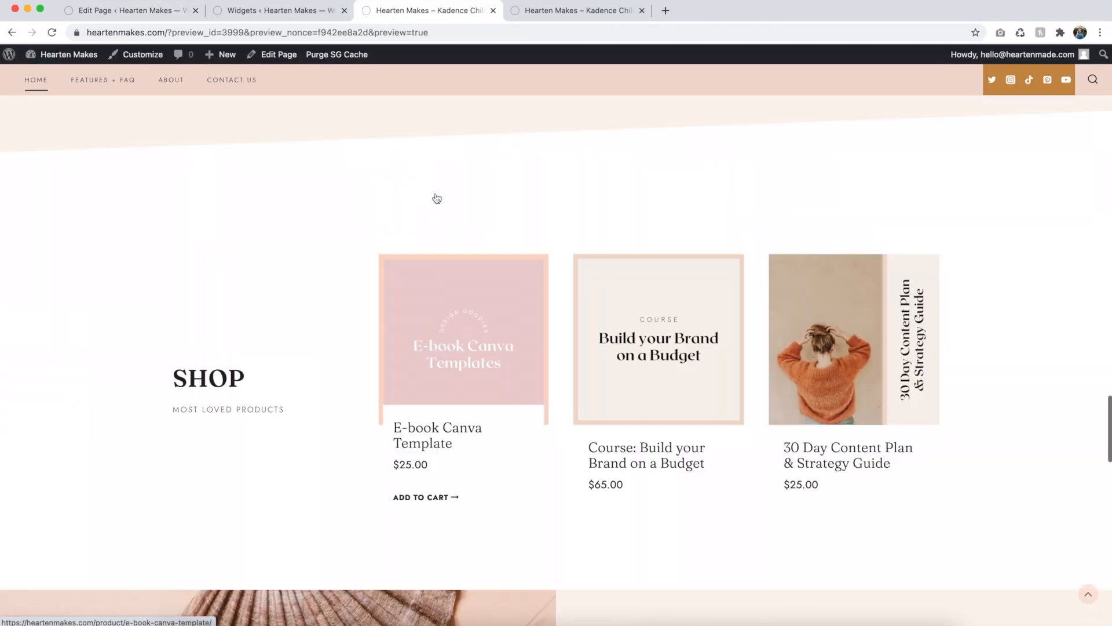
scroll(437, 199, "up", 5)
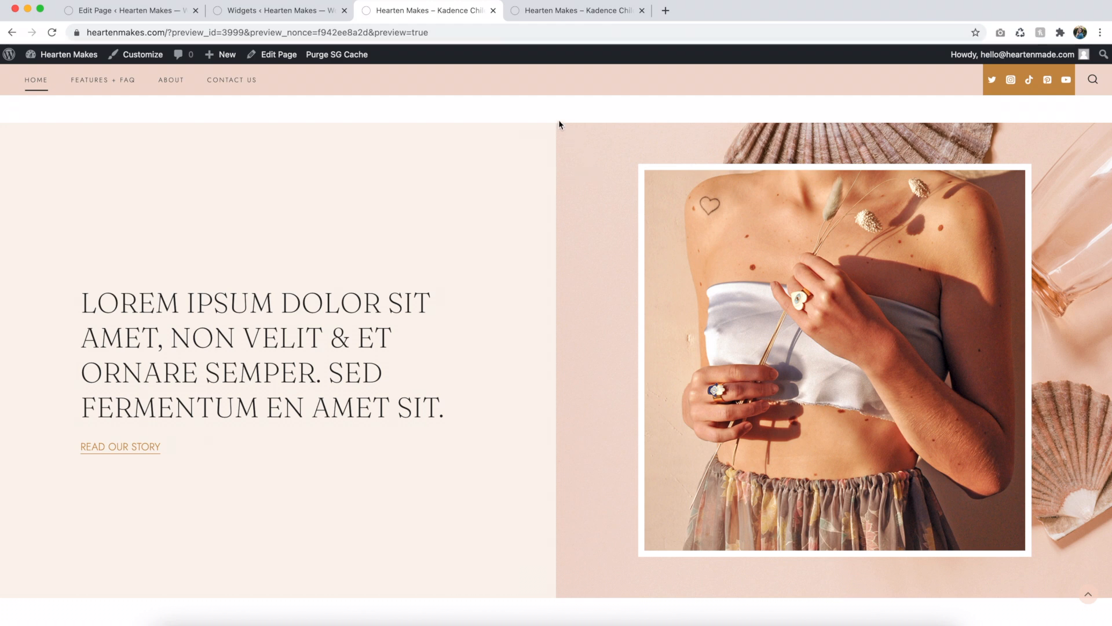
left_click(164, 8)
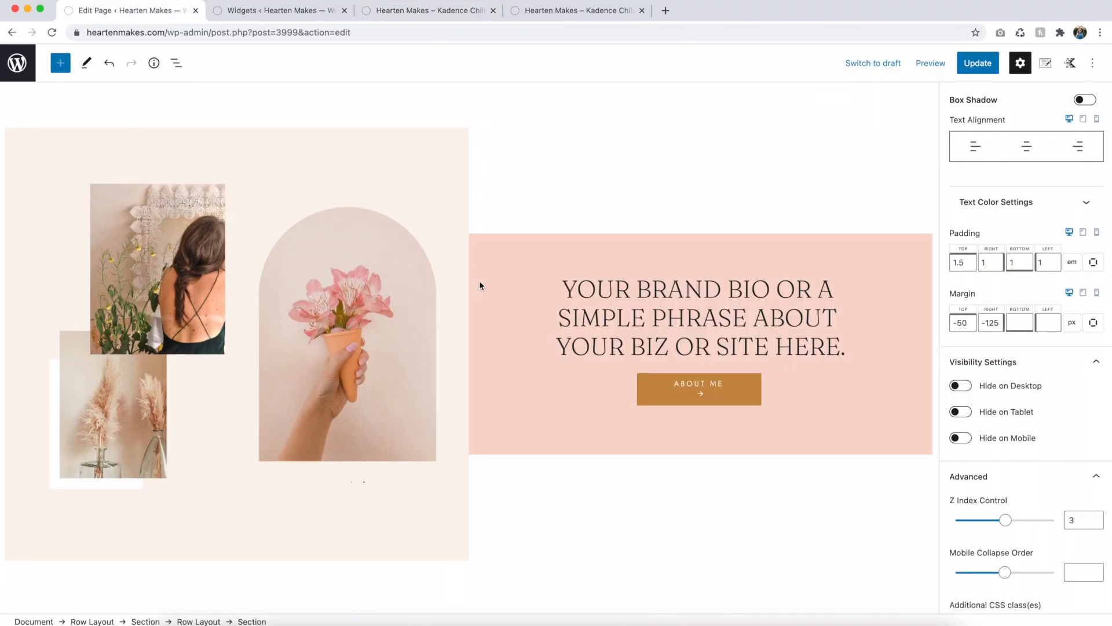
scroll(470, 156, "down", 15)
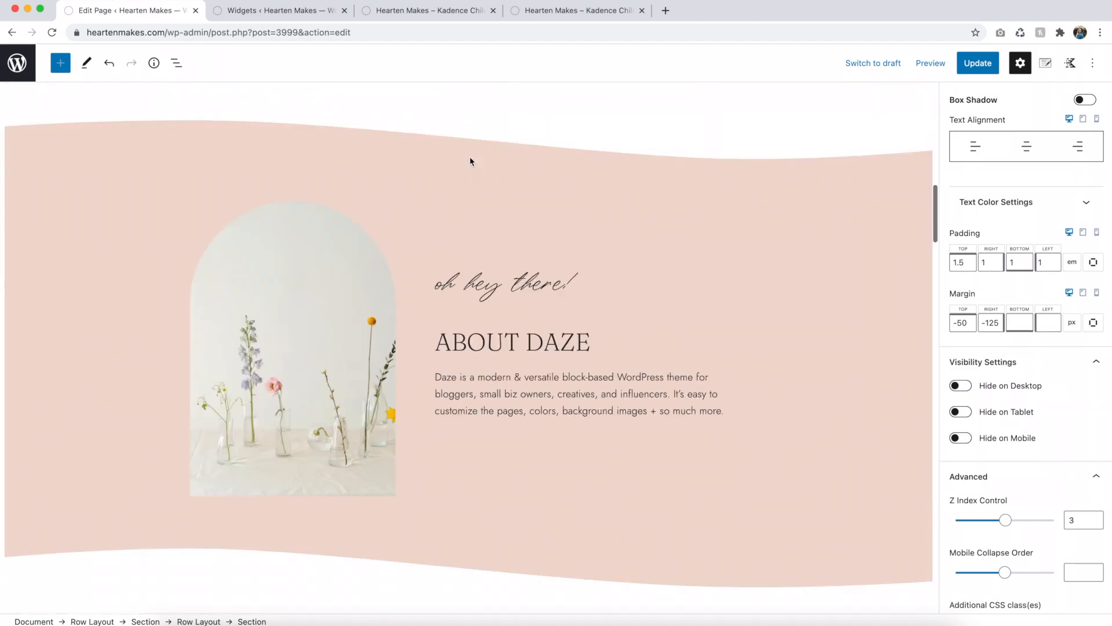
scroll(471, 156, "down", 5)
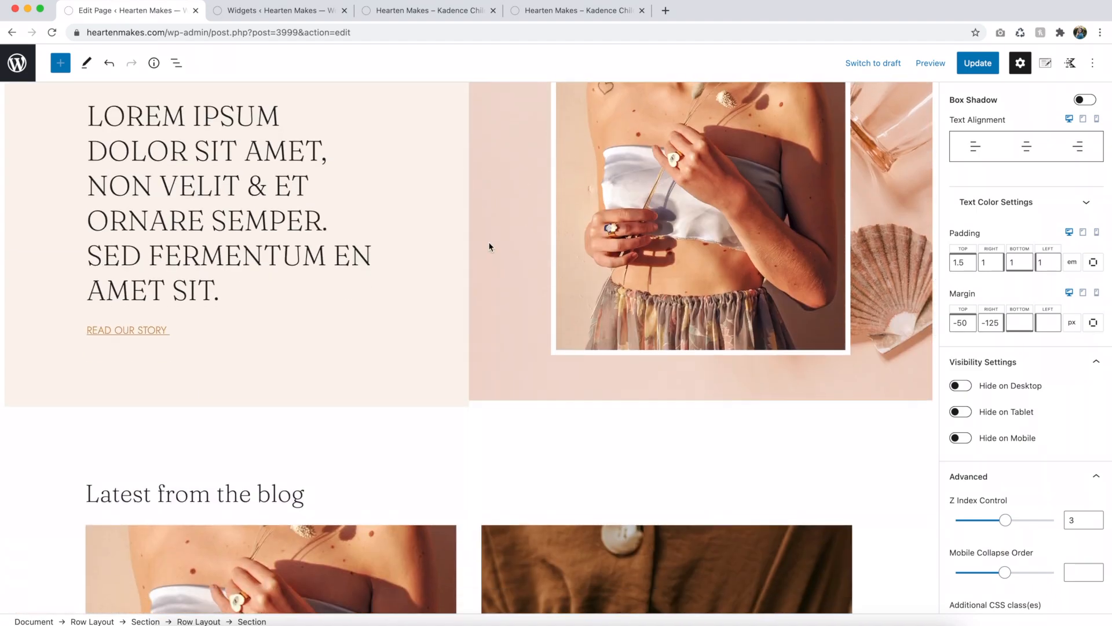
scroll(489, 243, "up", 3)
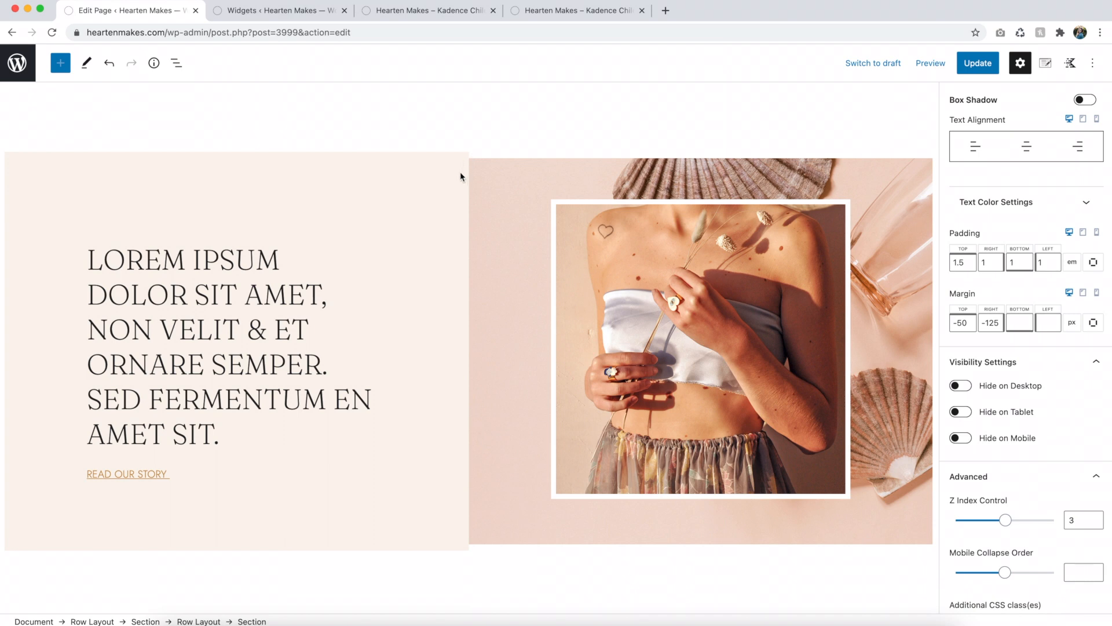
left_click(373, 9)
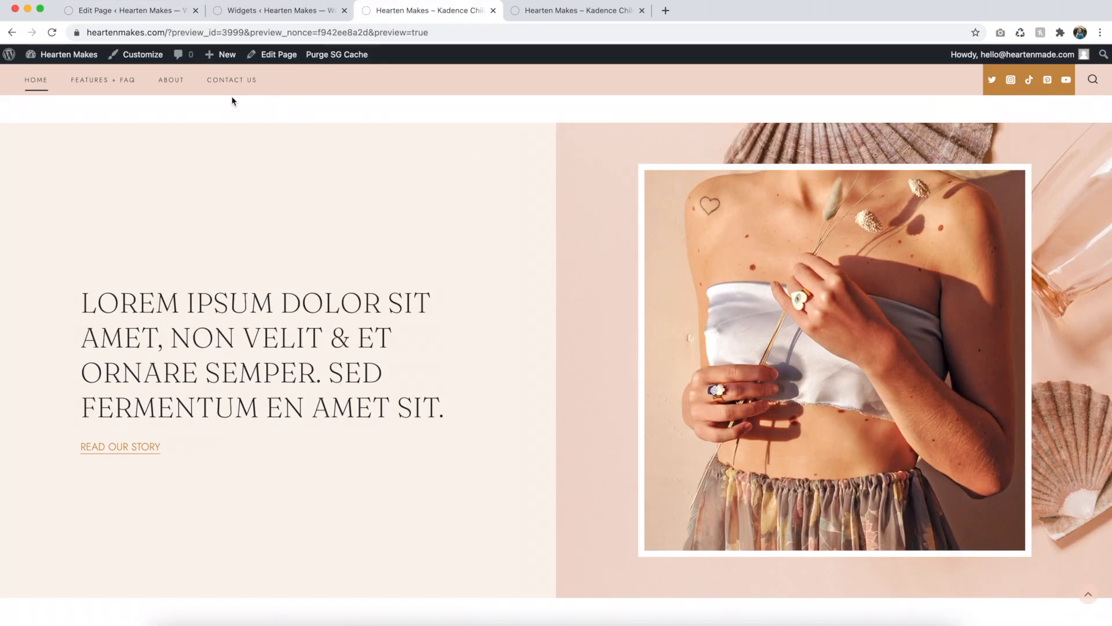
scroll(461, 381, "up", 2)
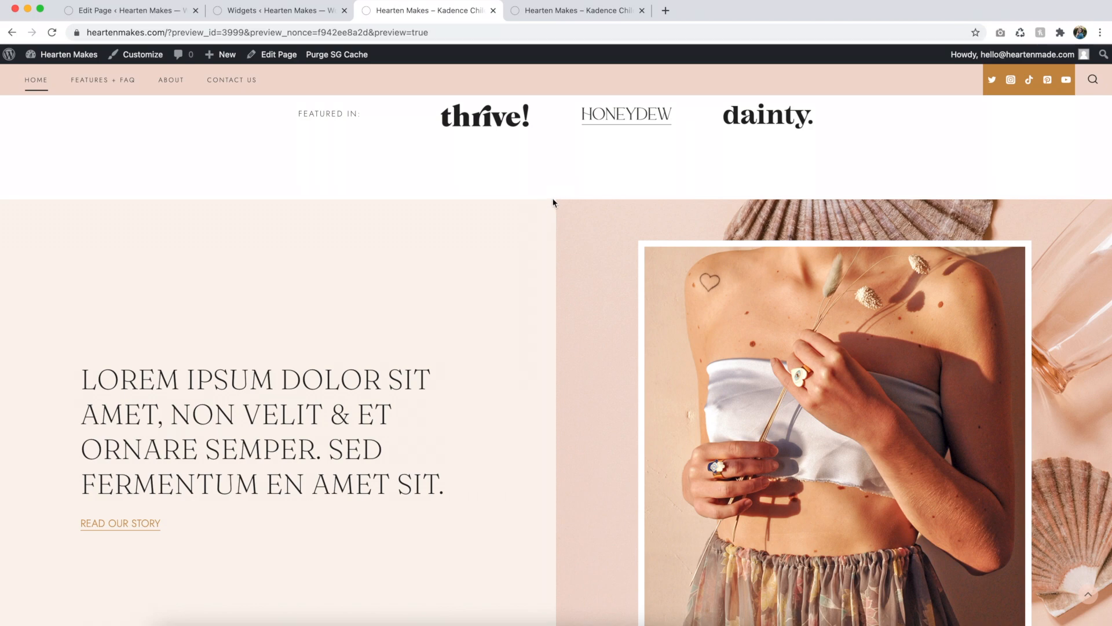
scroll(553, 202, "down", 5)
left_click(174, 10)
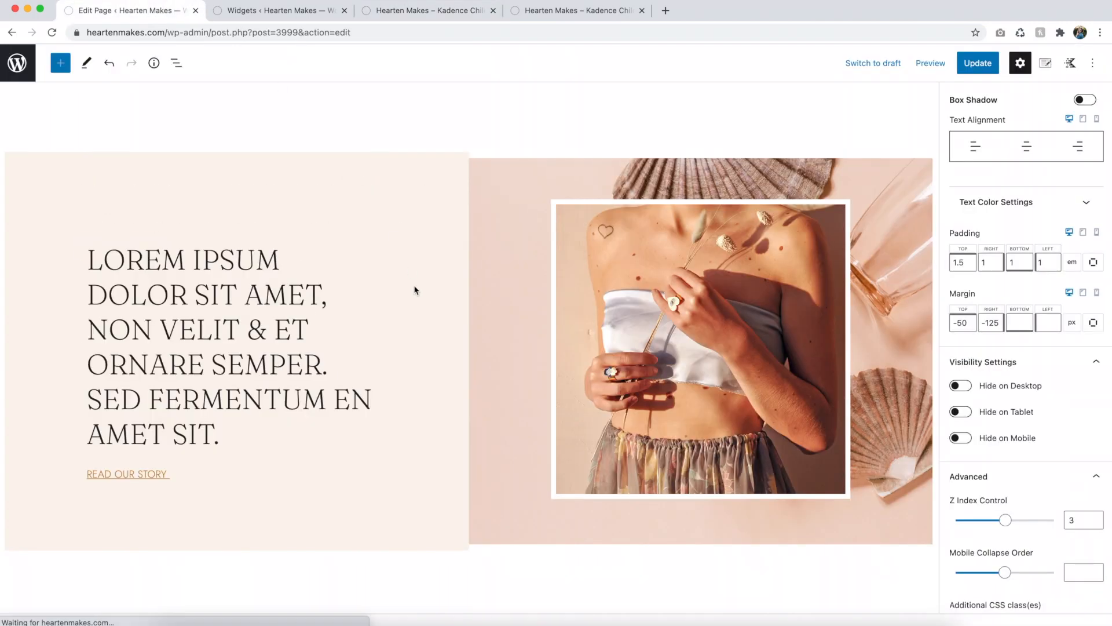
Step: Replace the heading text THE DAZE PODCAST in the podcast section with LIFESTYLE
scroll(415, 290, "down", 15)
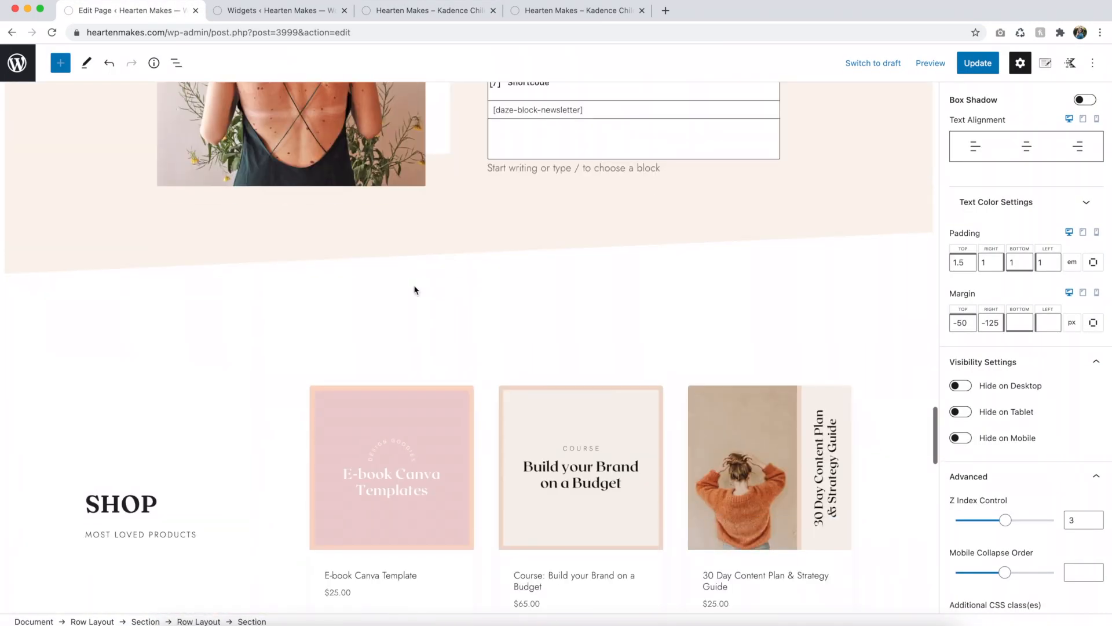
scroll(414, 290, "down", 18)
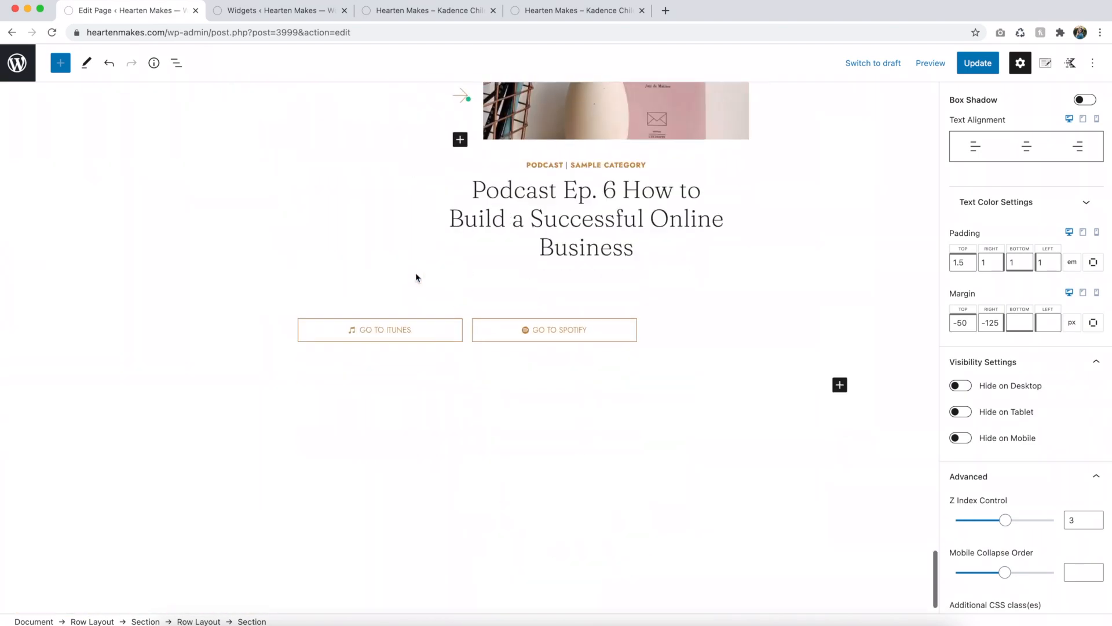
scroll(415, 277, "down", 1)
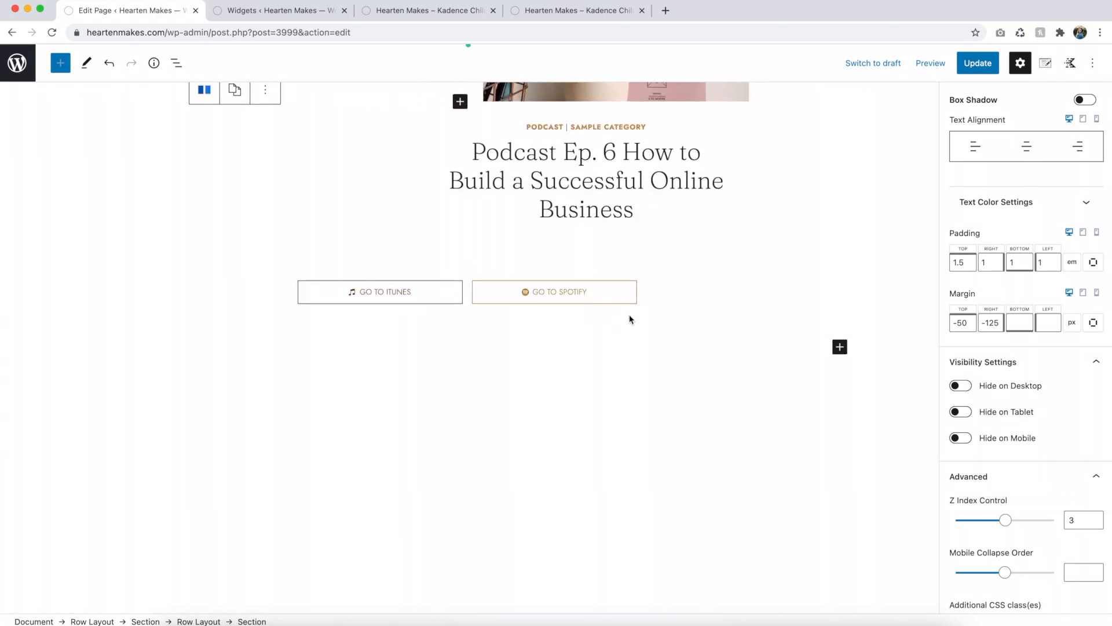
left_click(697, 301)
scroll(697, 301, "up", 3)
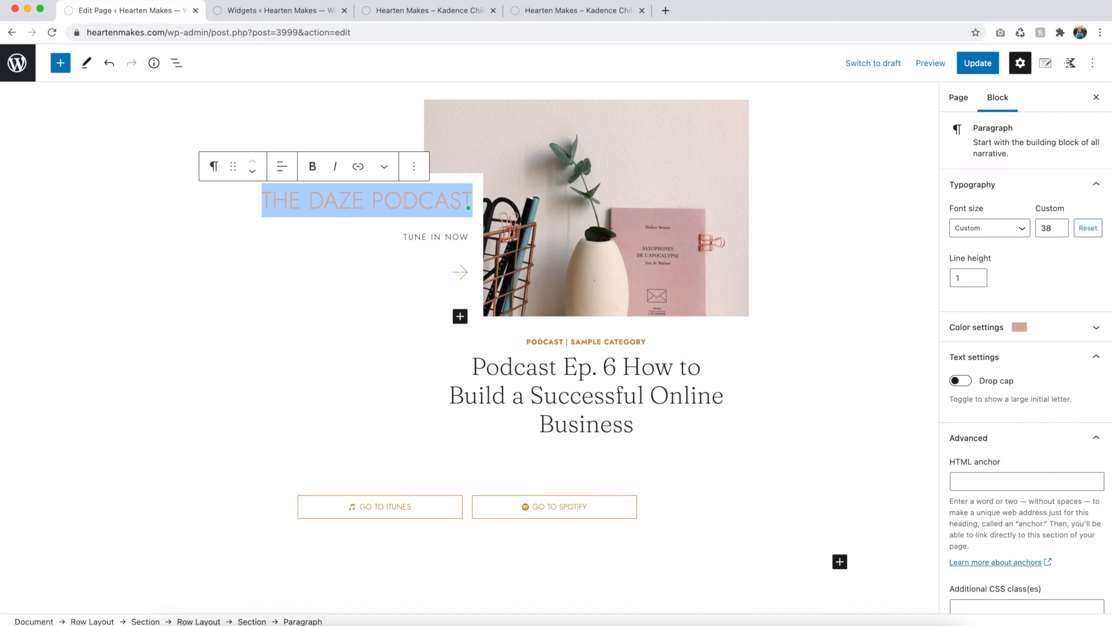
key("BackSpace")
type("LIFESTYLE")
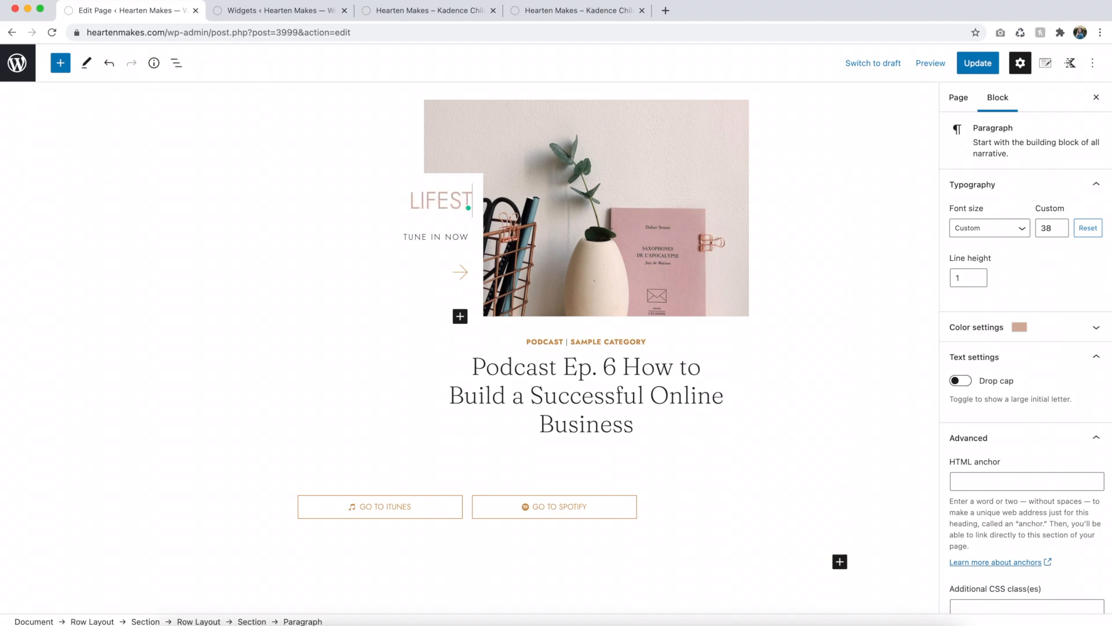
Step: Change the TUNE IN NOW subheading beneath the section heading to READ THE LATEST POST
triple_click(431, 237)
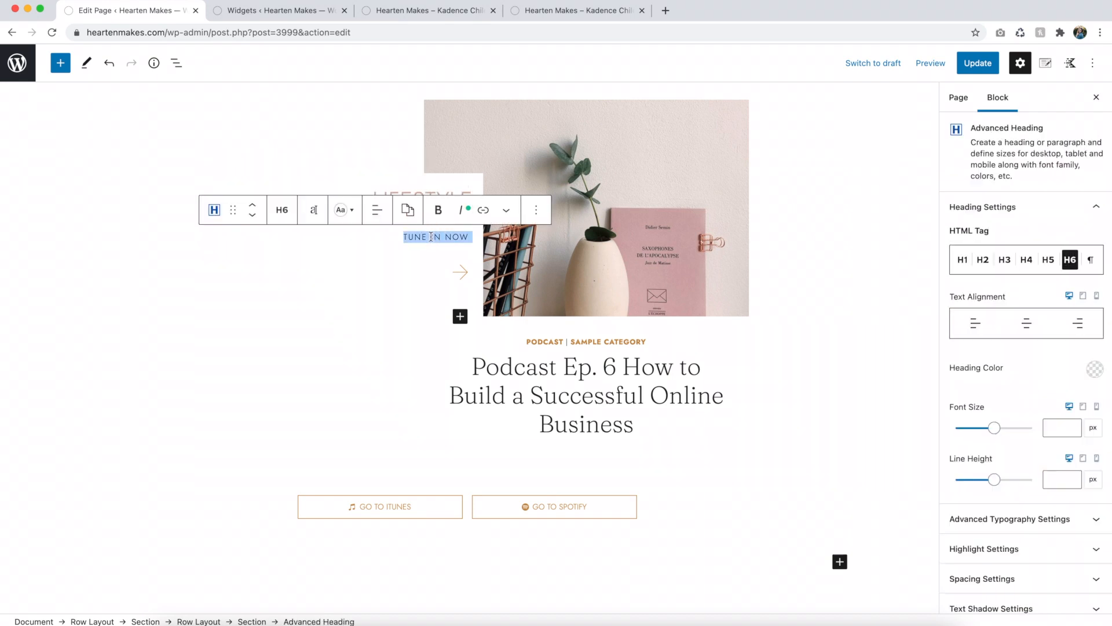
type("READ THE")
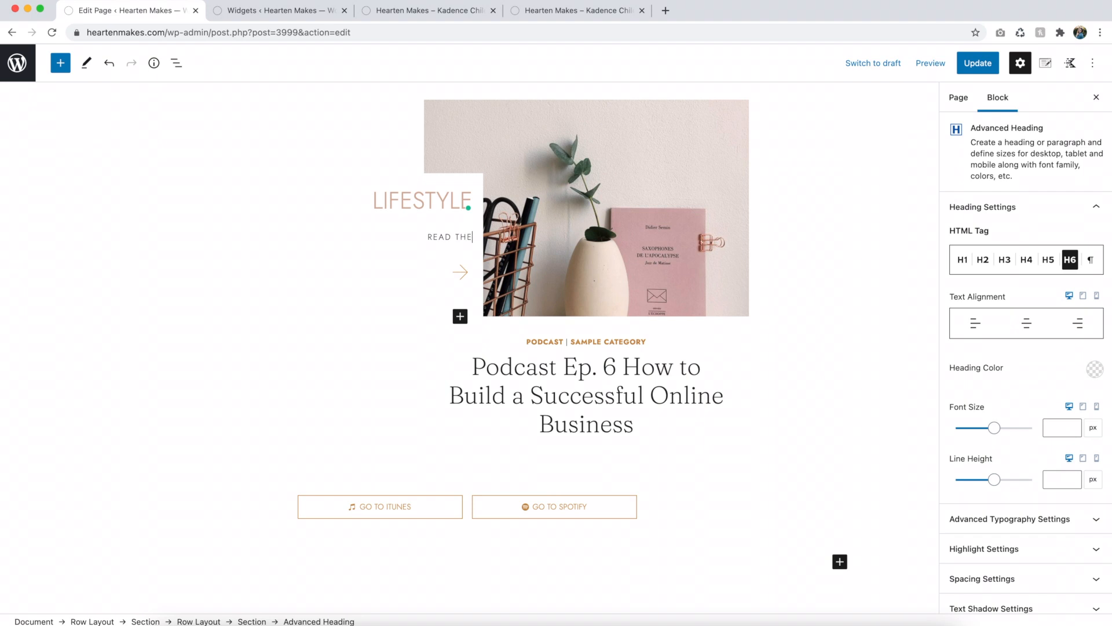
type(" LATEST POST")
Step: Replace the podcast category filter of the section's Posts block with sample category
left_click(724, 291)
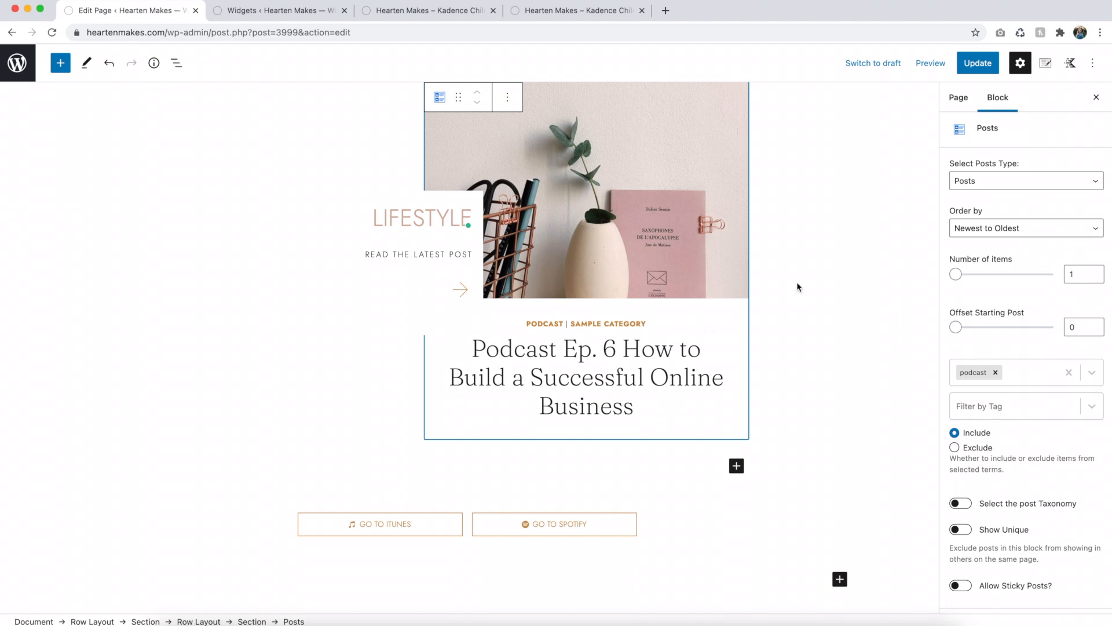
left_click(995, 372)
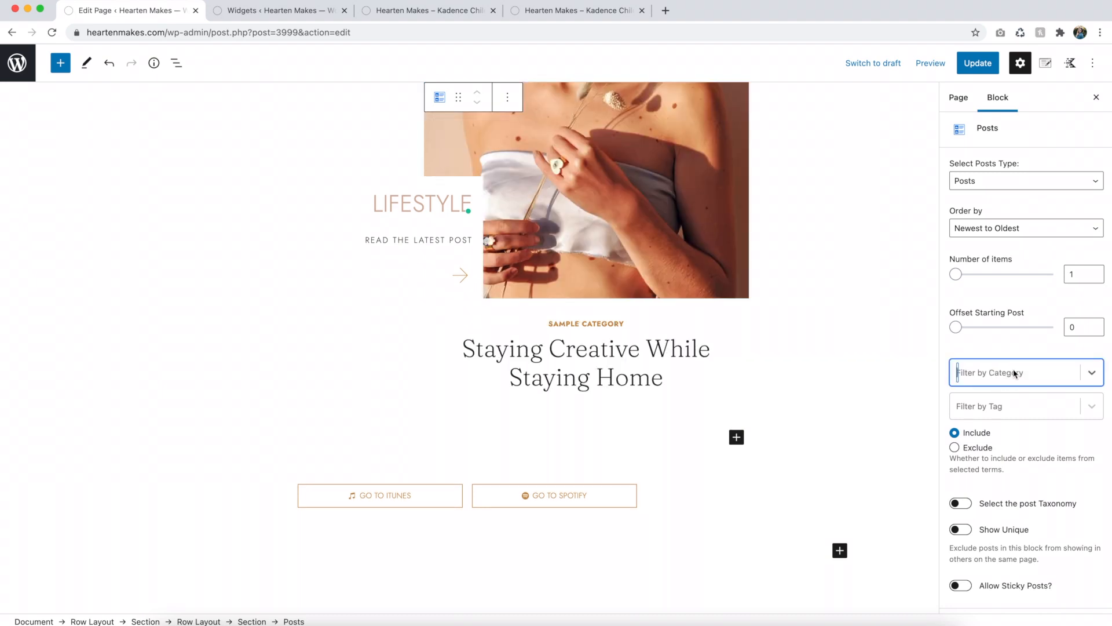
left_click(999, 372)
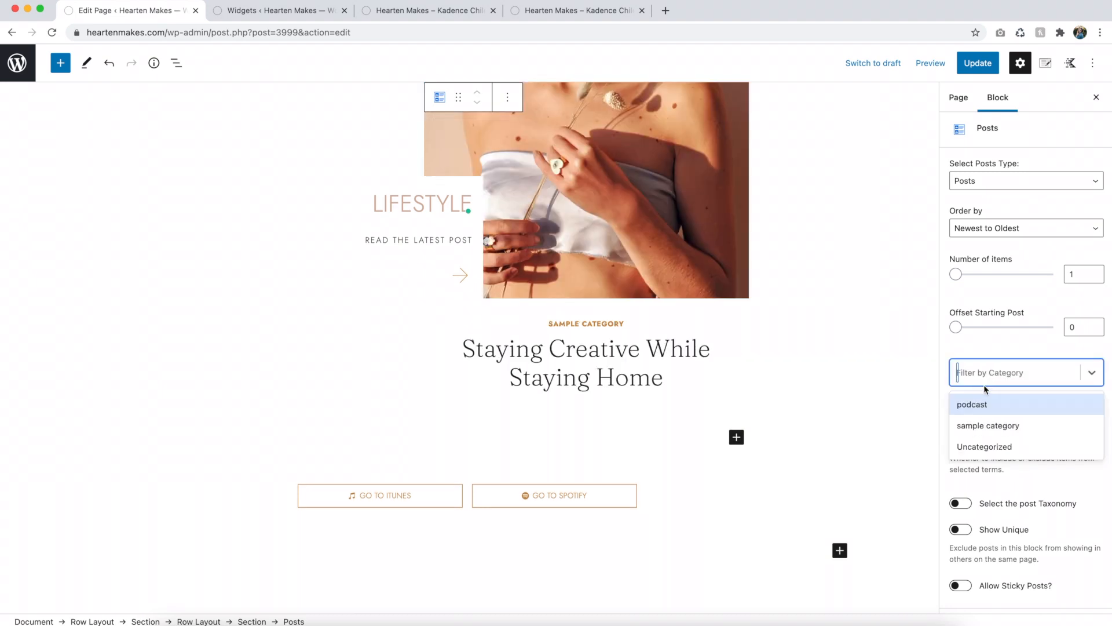
left_click(981, 426)
left_click(1036, 348)
left_click(772, 355)
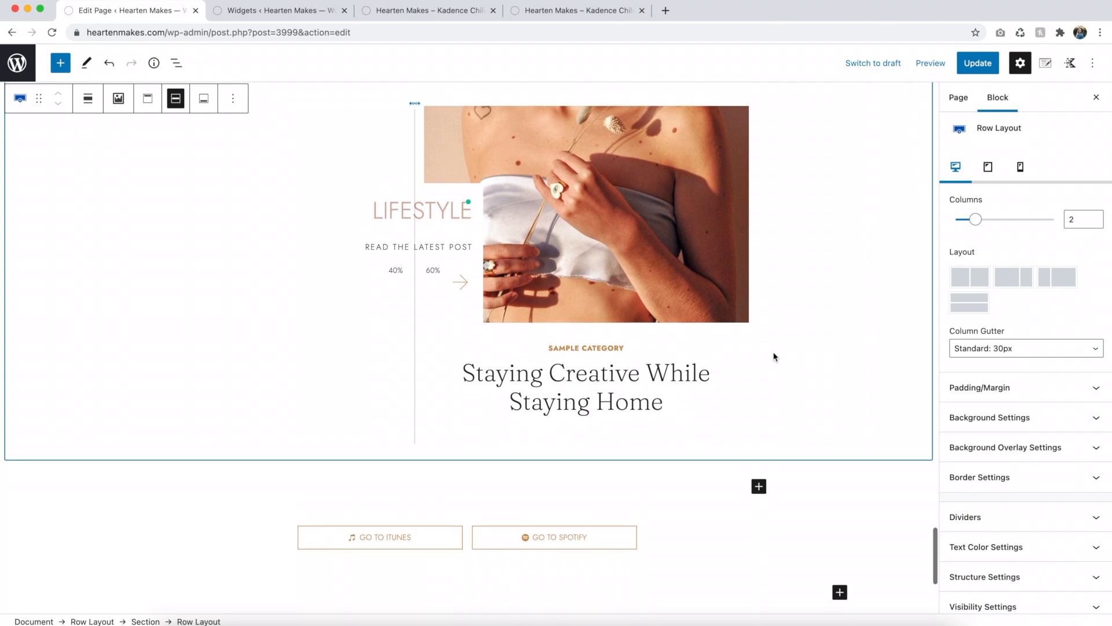
left_click(671, 573)
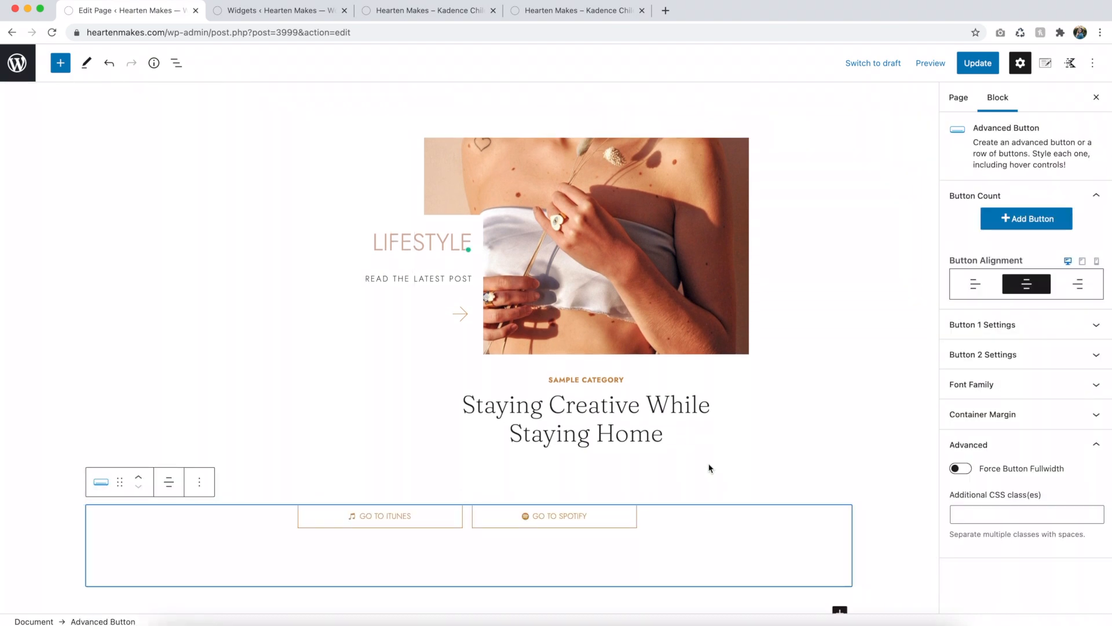
scroll(710, 467, "up", 2)
left_click(794, 415)
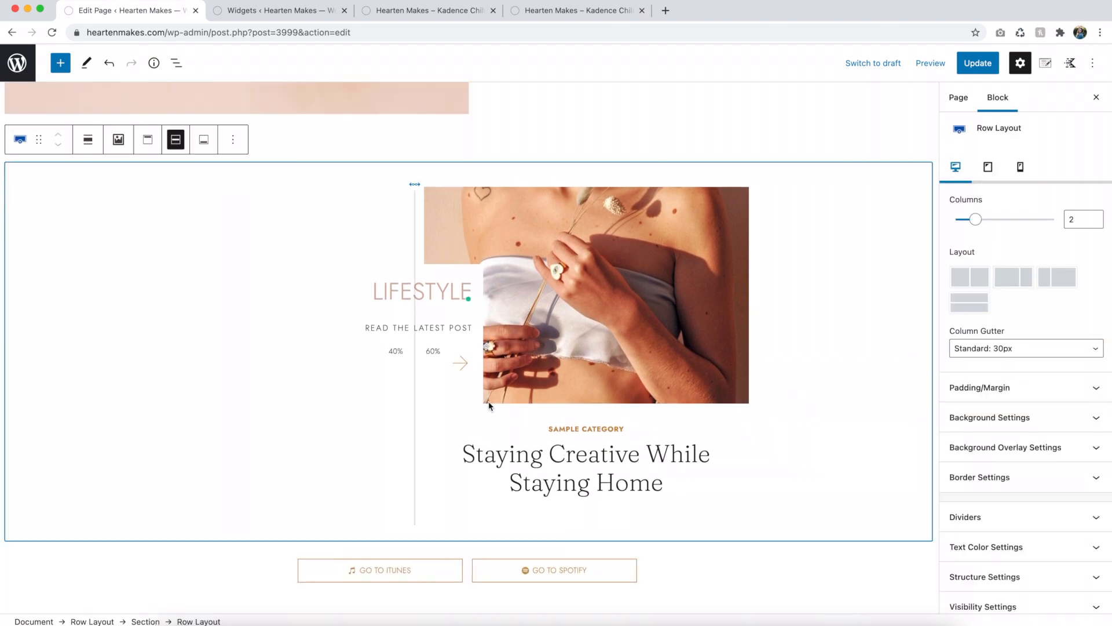
Step: Set the arrow icon below the READ THE LATEST POST subheading to size 65 and line width 1
left_click(463, 370)
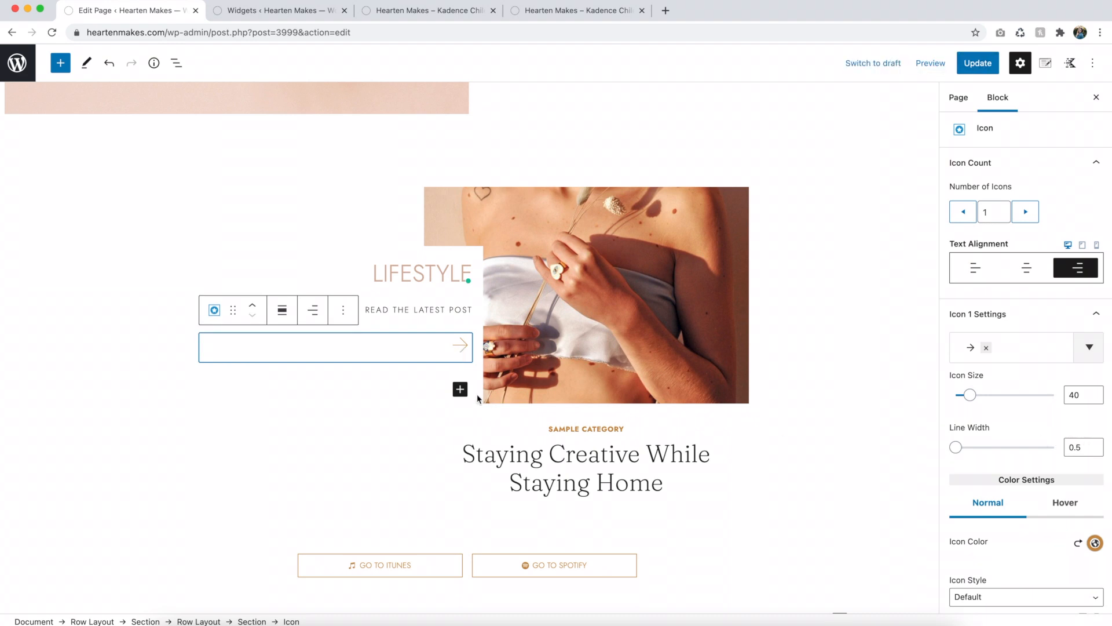
scroll(1036, 476, "down", 6)
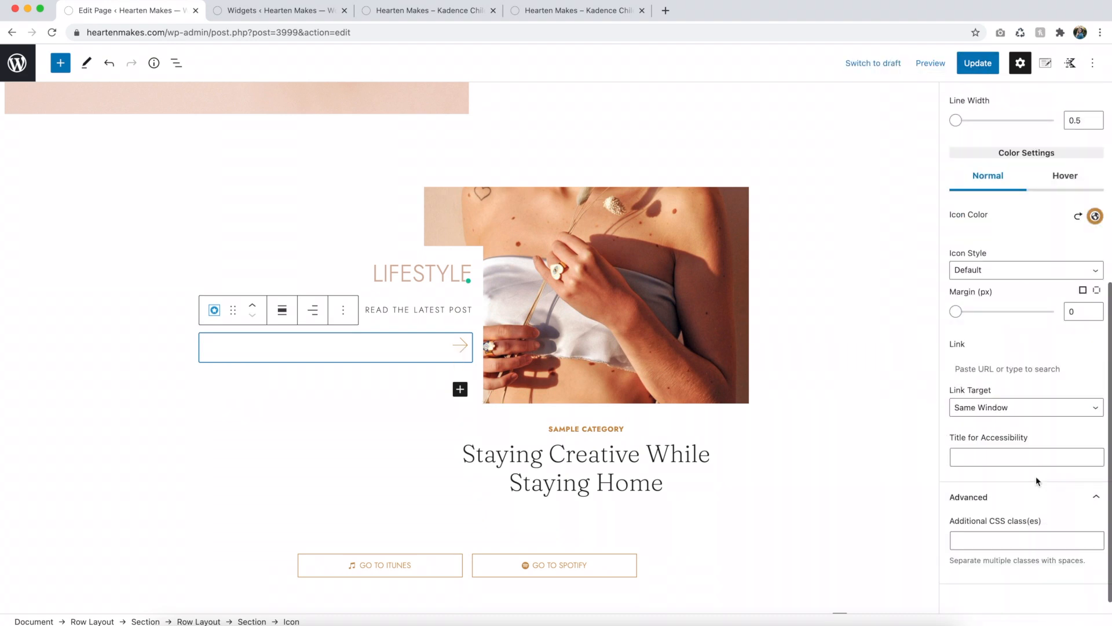
scroll(1074, 304, "up", 4)
mouse_move(981, 282)
left_mouse_down()
mouse_move(974, 276)
mouse_move(982, 280)
left_mouse_up()
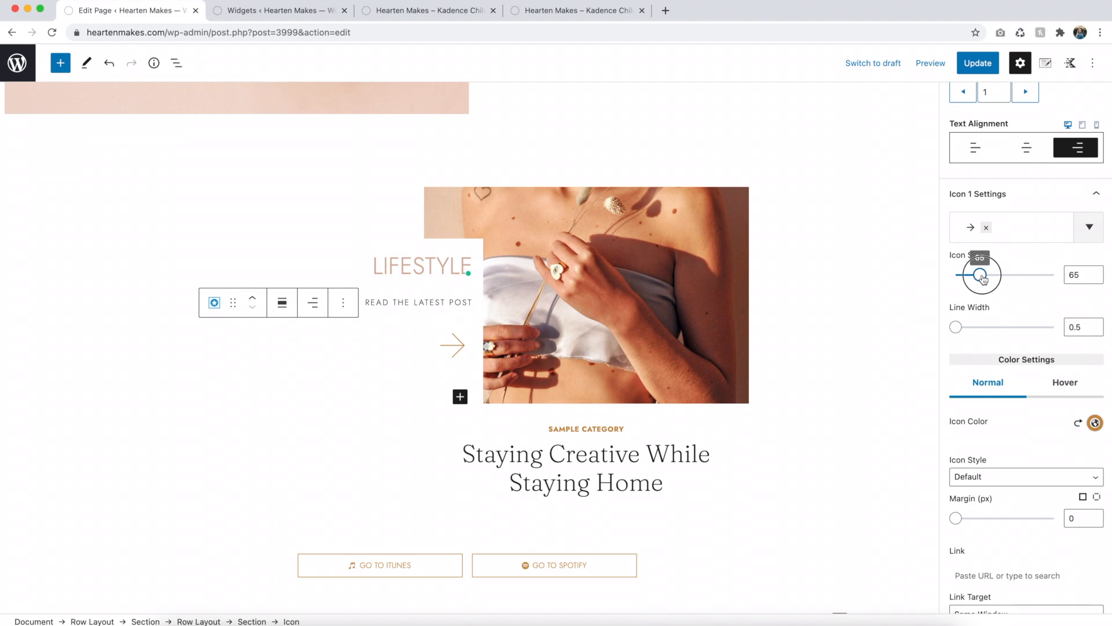
left_click(960, 328)
mouse_move(964, 328)
left_mouse_down()
mouse_move(983, 328)
mouse_move(970, 328)
left_mouse_up()
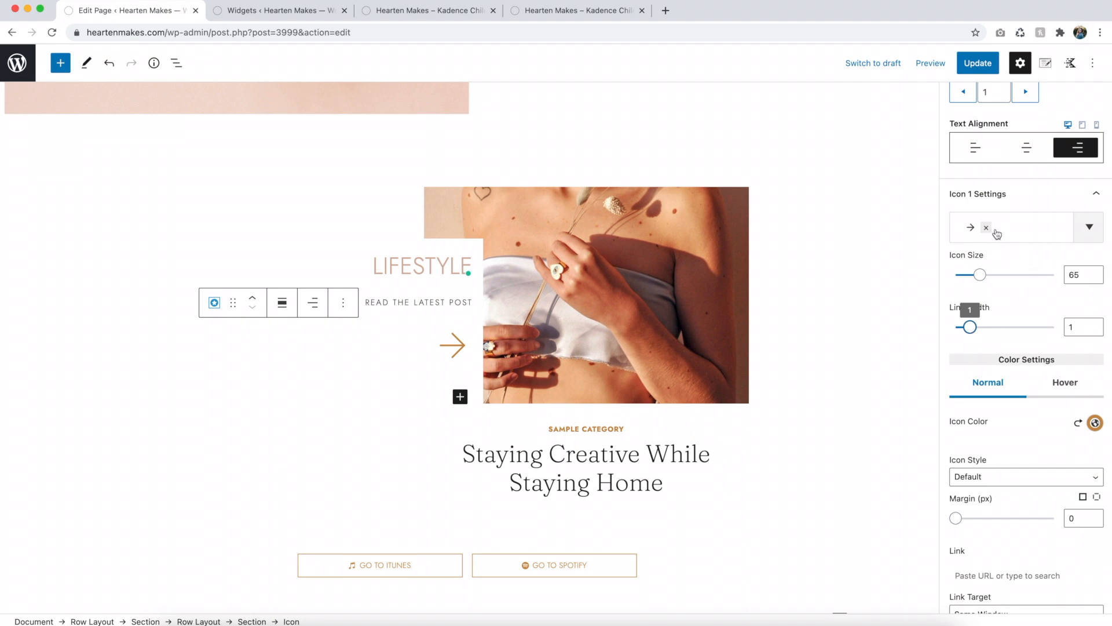
Step: Browse the icon library and replace the arrow icon below the subheading with the outlined heart
left_click(1089, 226)
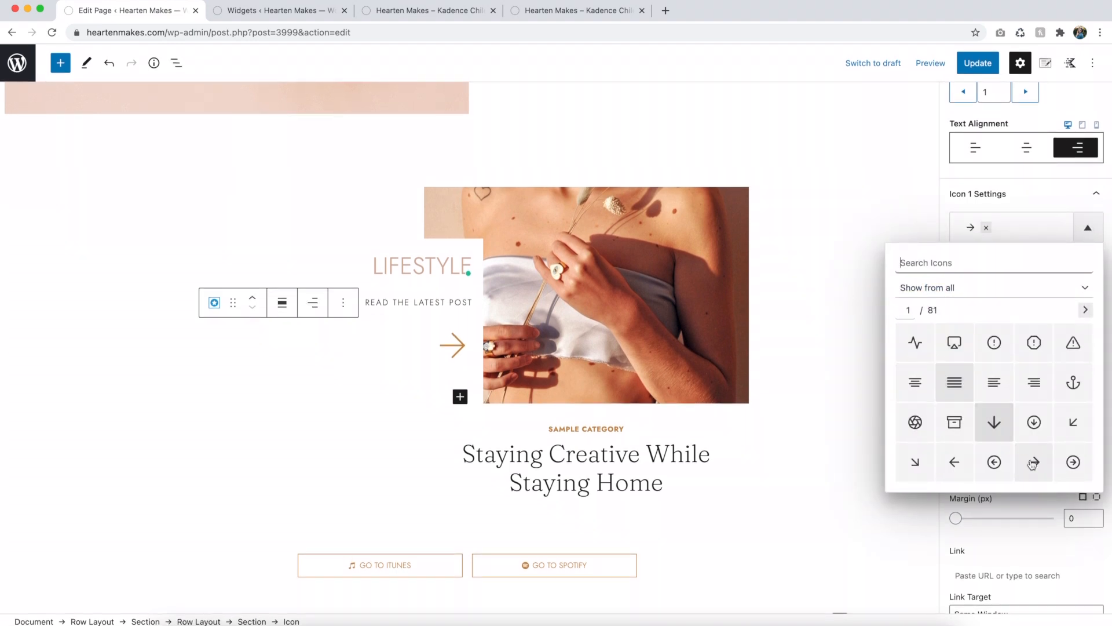
left_click(1085, 310)
left_click(1086, 310)
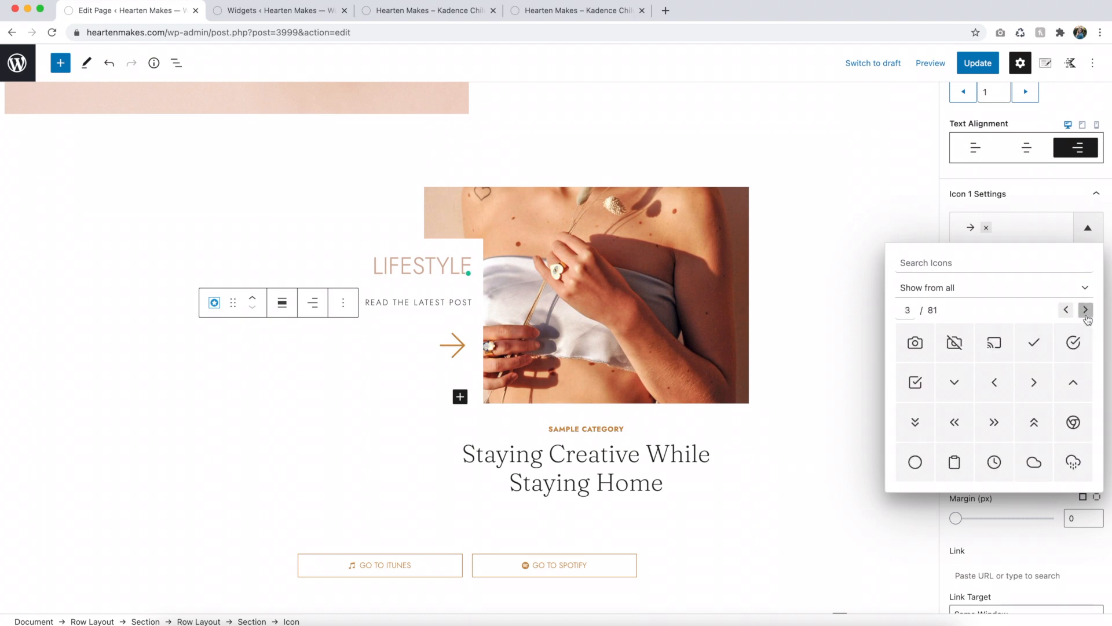
left_click(1085, 310)
left_click(1085, 310)
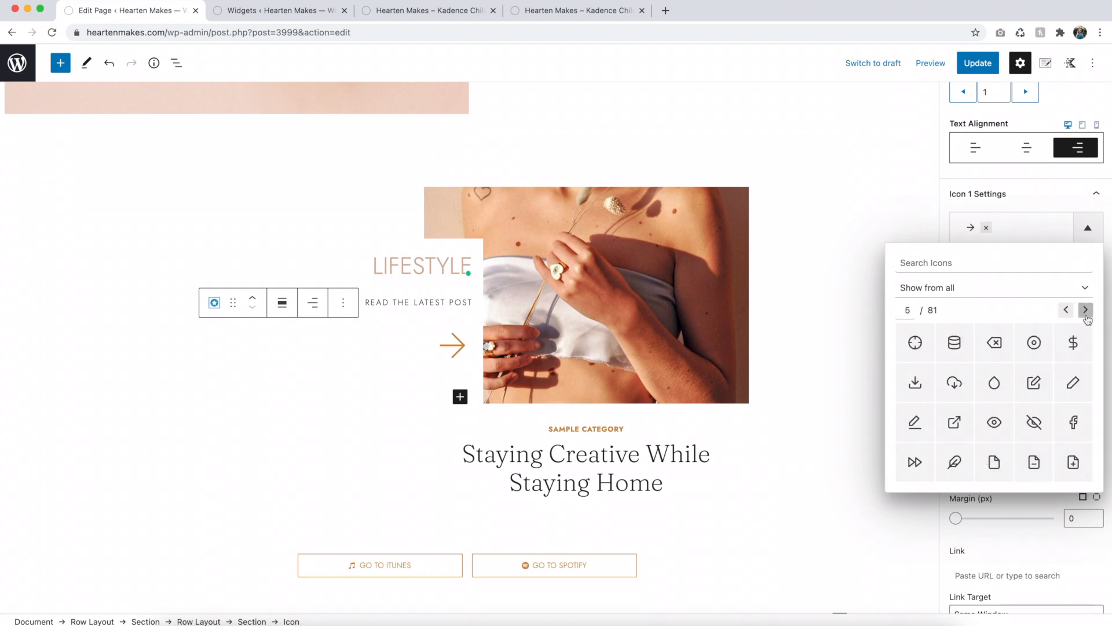
left_click(1085, 310)
left_click(1086, 310)
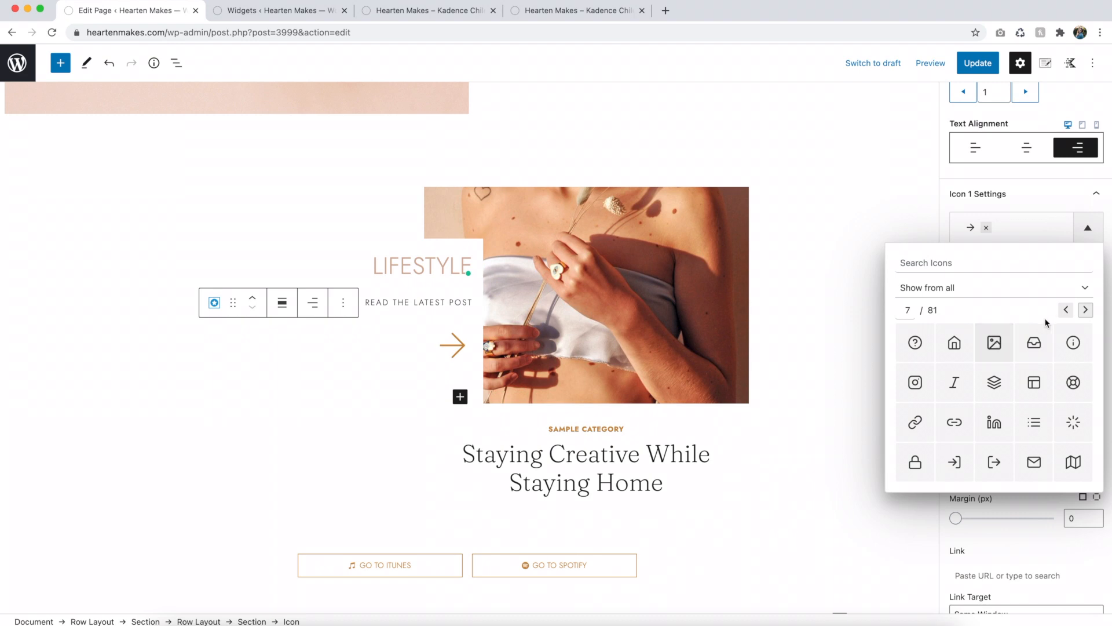
left_click(1065, 310)
left_click(1071, 461)
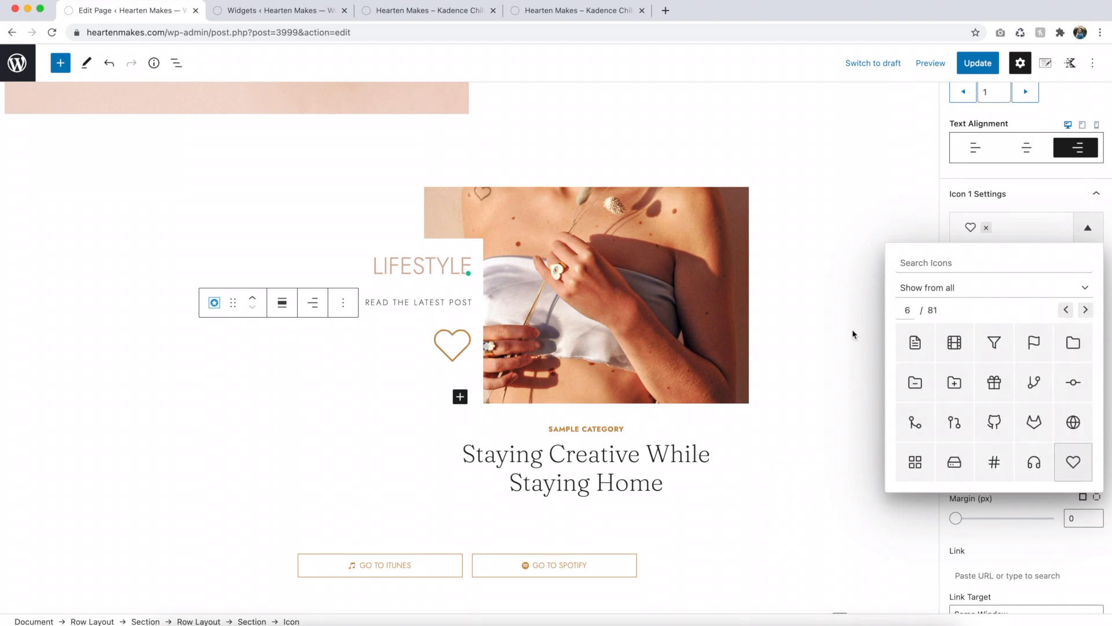
left_click(1025, 202)
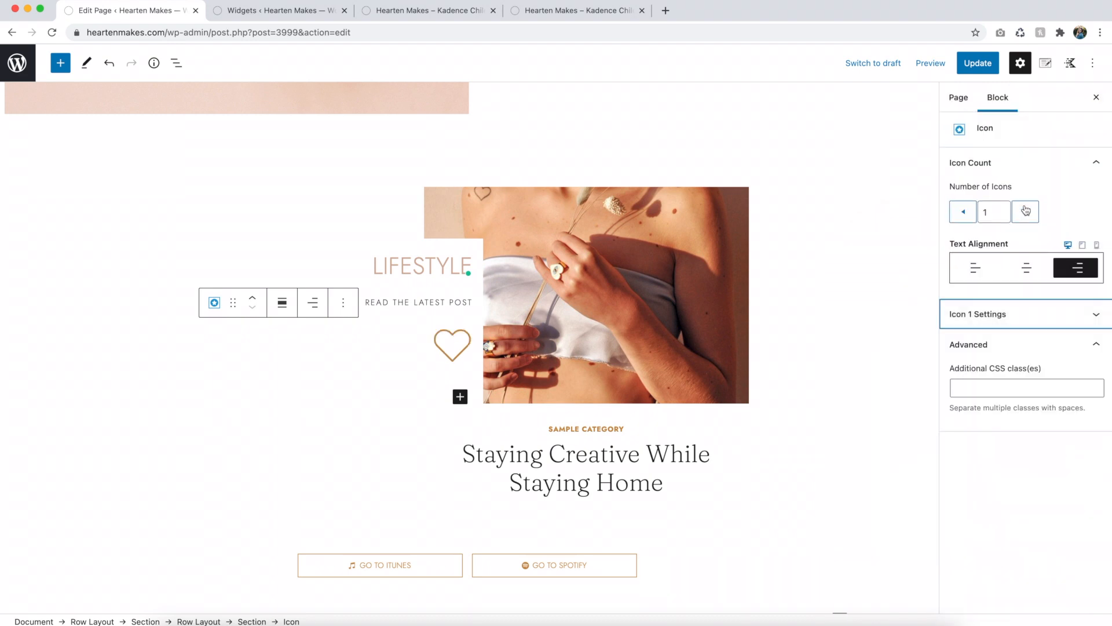
Step: Reduce the heart icon's size to 28 and select the row layout containing the section
left_click(1014, 320)
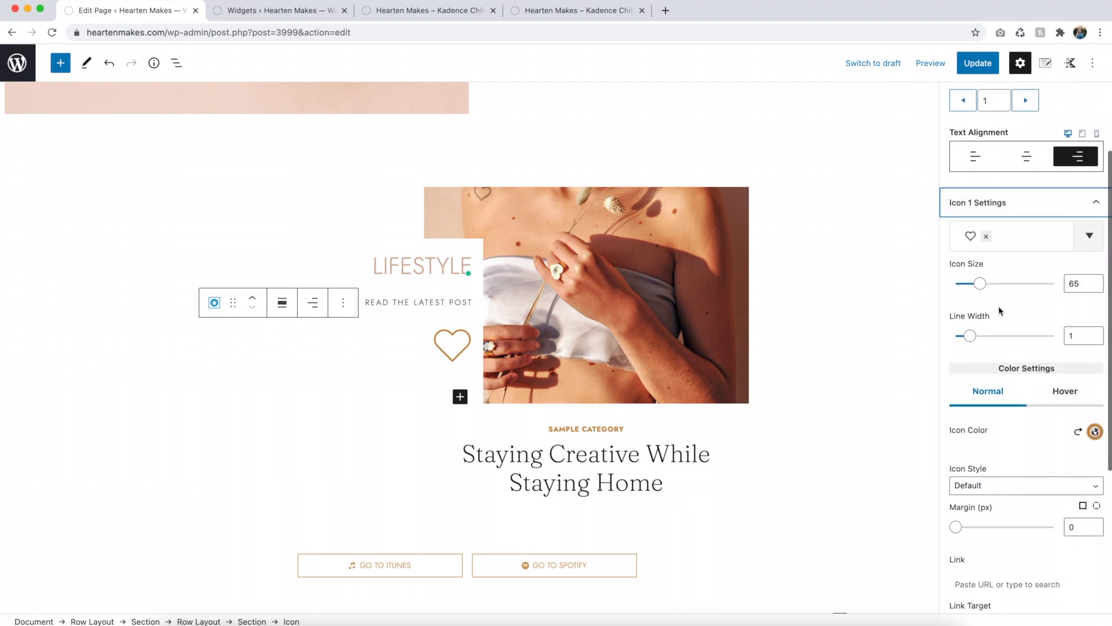
left_click_drag(978, 287, 964, 283)
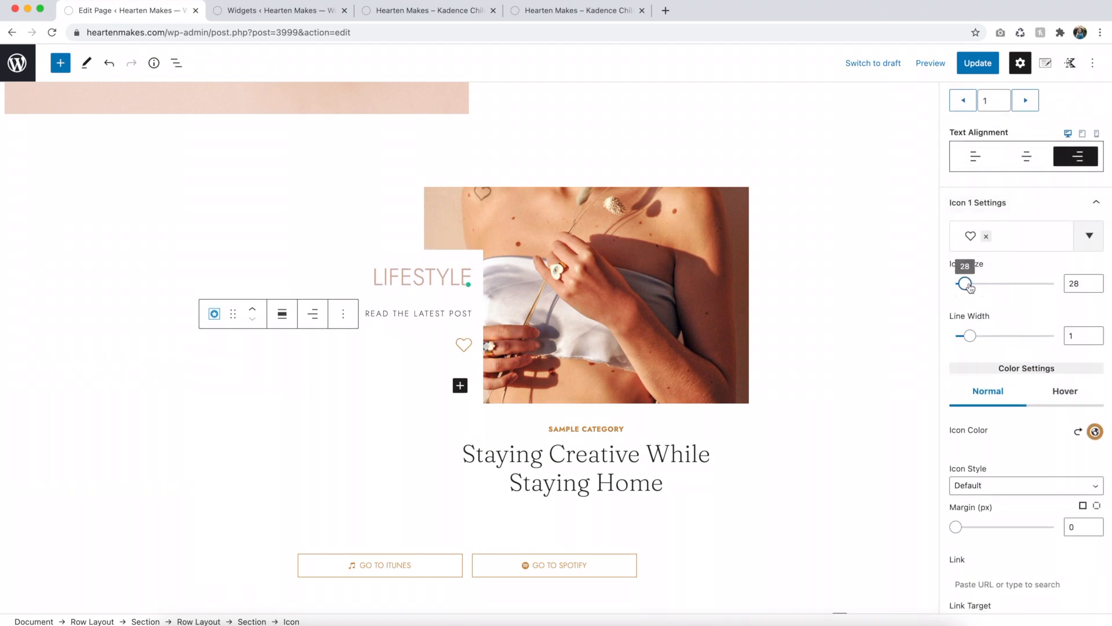
left_click(882, 294)
scroll(785, 345, "down", 3)
scroll(784, 345, "up", 2)
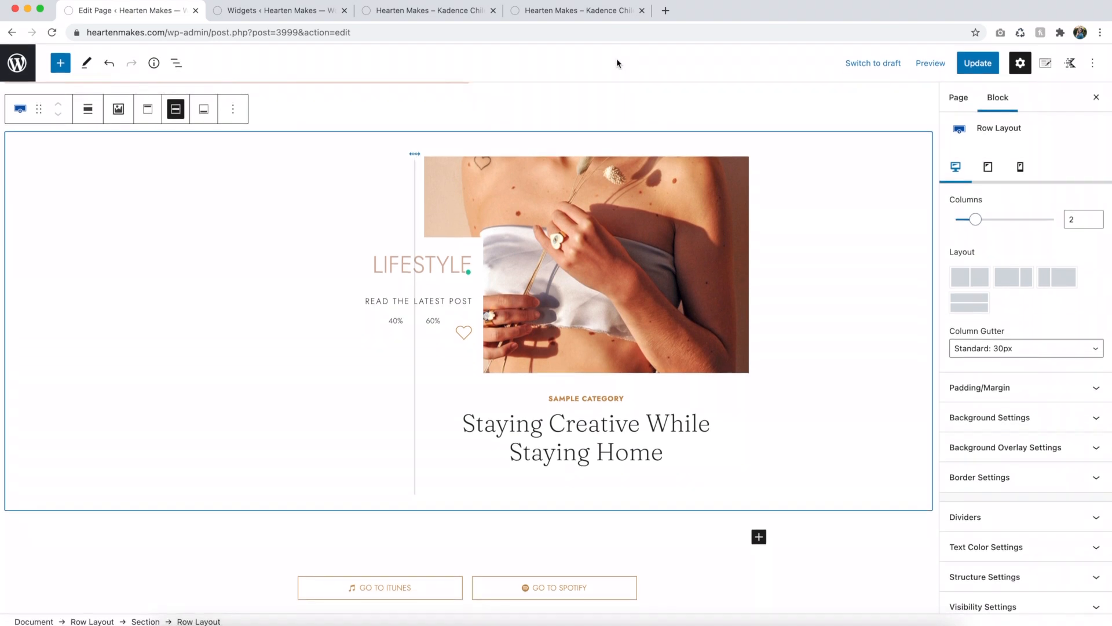
Step: Save the updated Homepage and return to the list of all pages
scroll(880, 253, "down", 3)
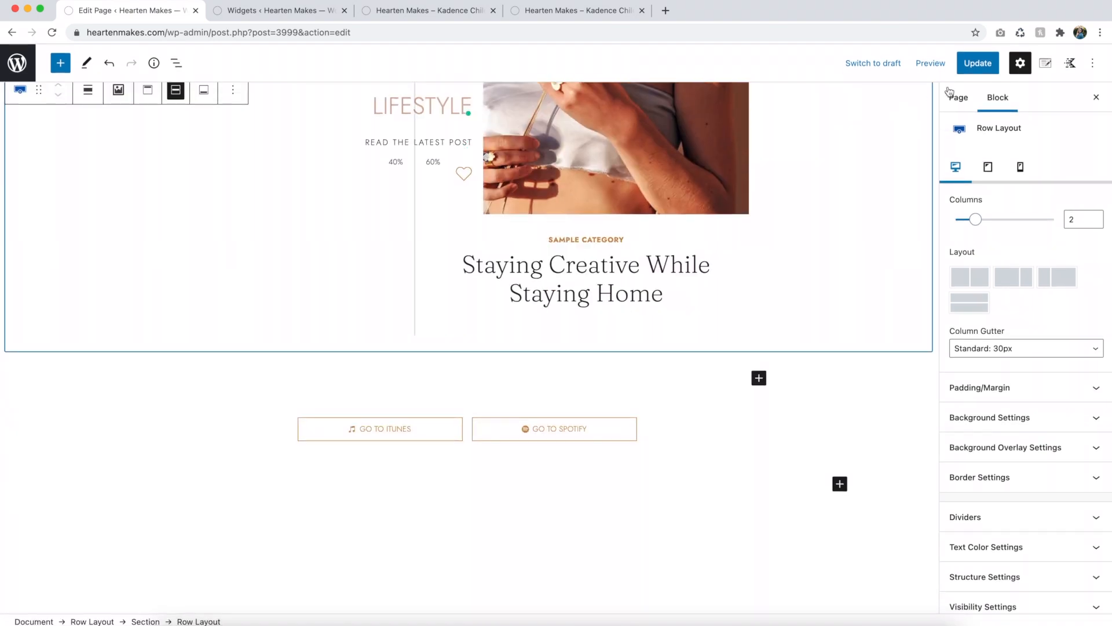
left_click(975, 65)
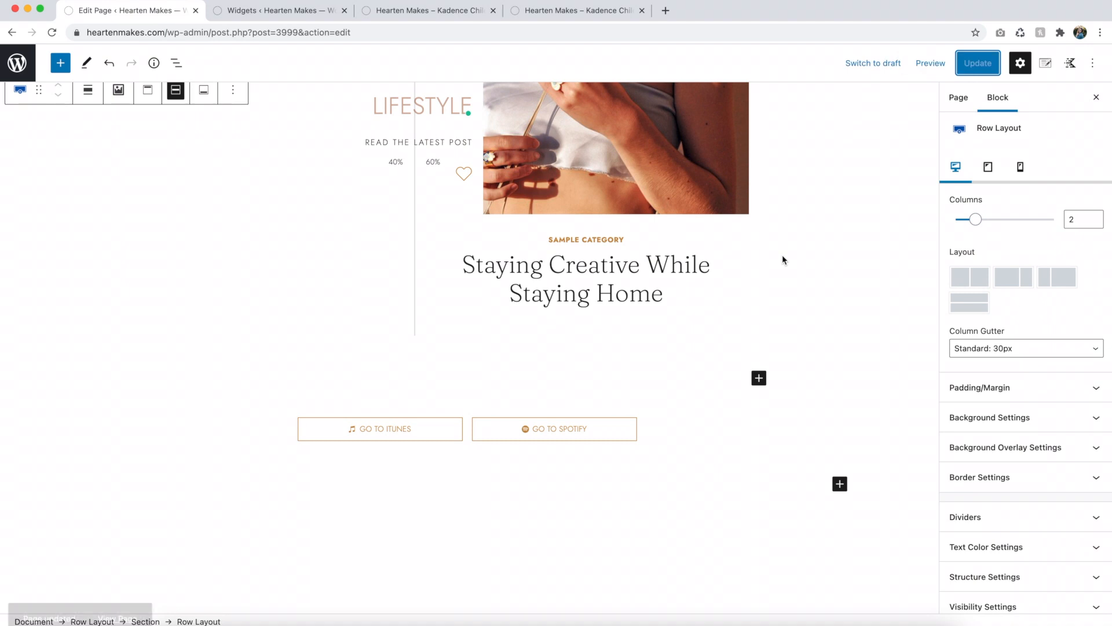
scroll(64, 208, "up", 10)
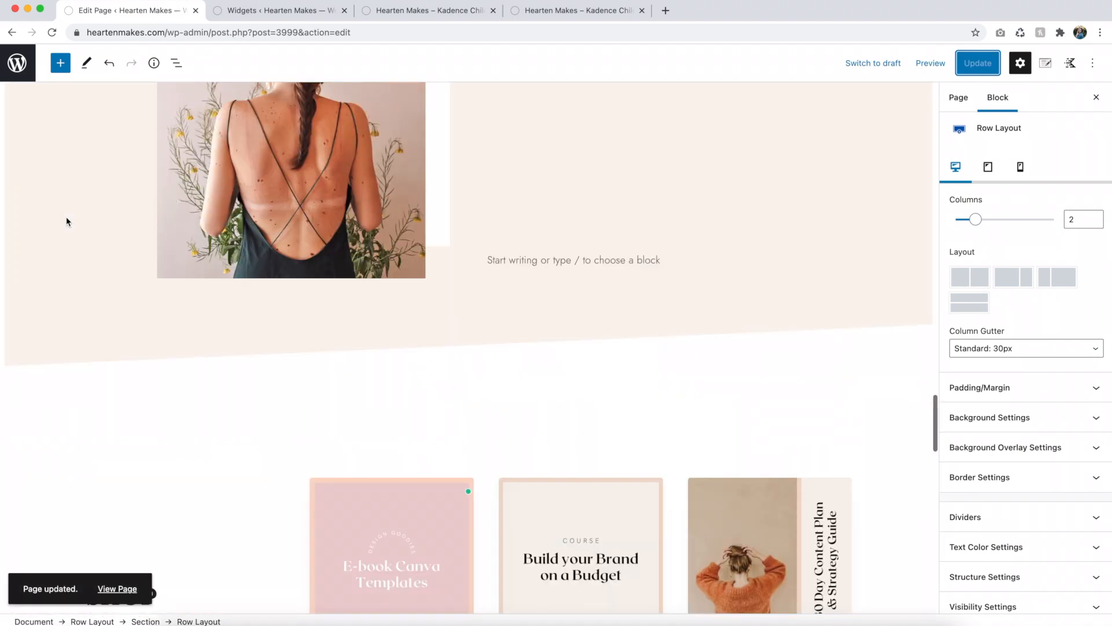
scroll(67, 220, "up", 5)
left_click(15, 69)
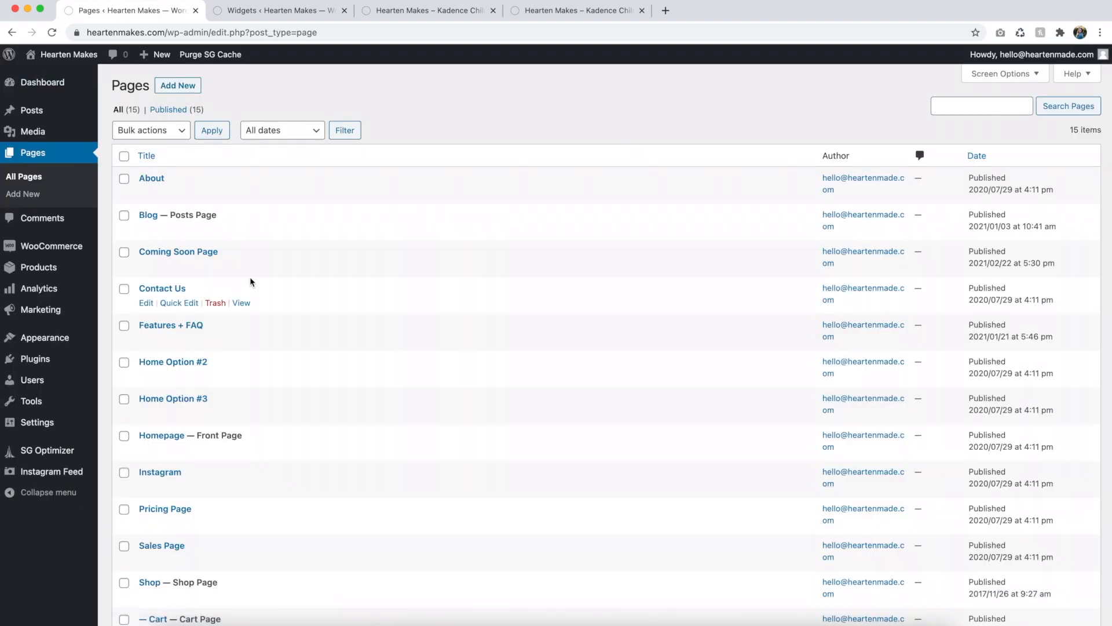
Step: Open the Home Option #2 page for editing and look over its HANDMADE IN NY section
scroll(250, 281, "down", 3)
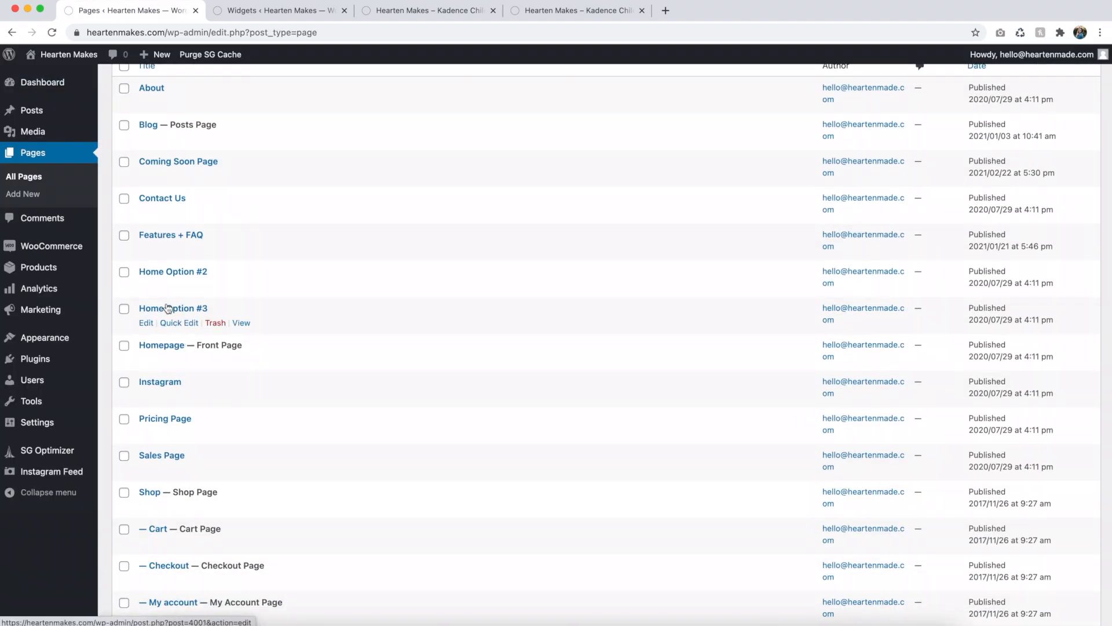
left_click(149, 288)
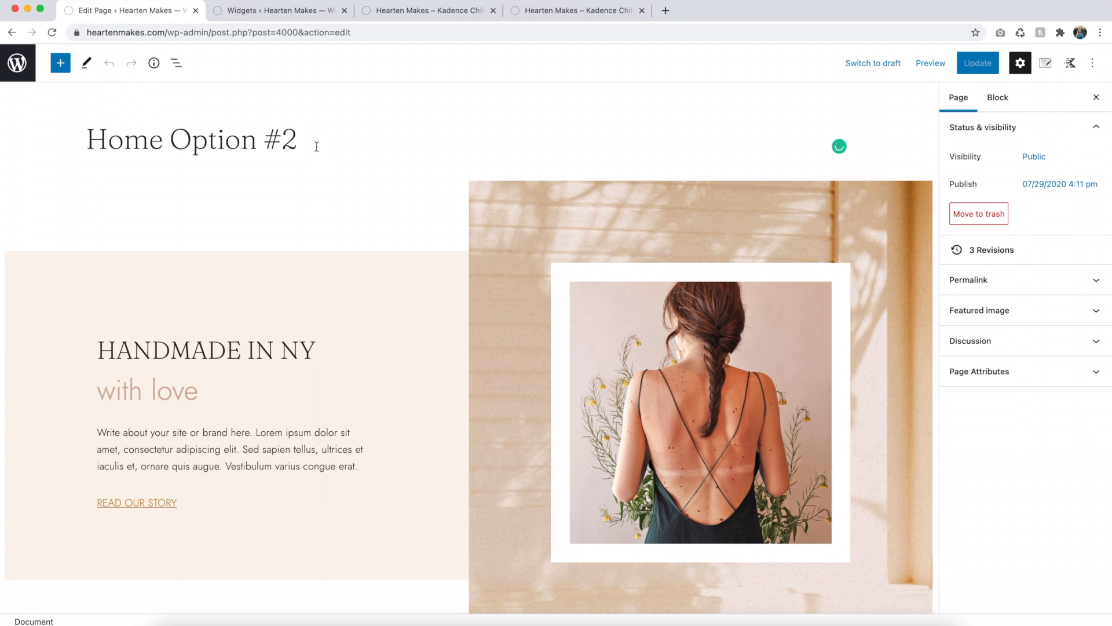
scroll(377, 343, "down", 3)
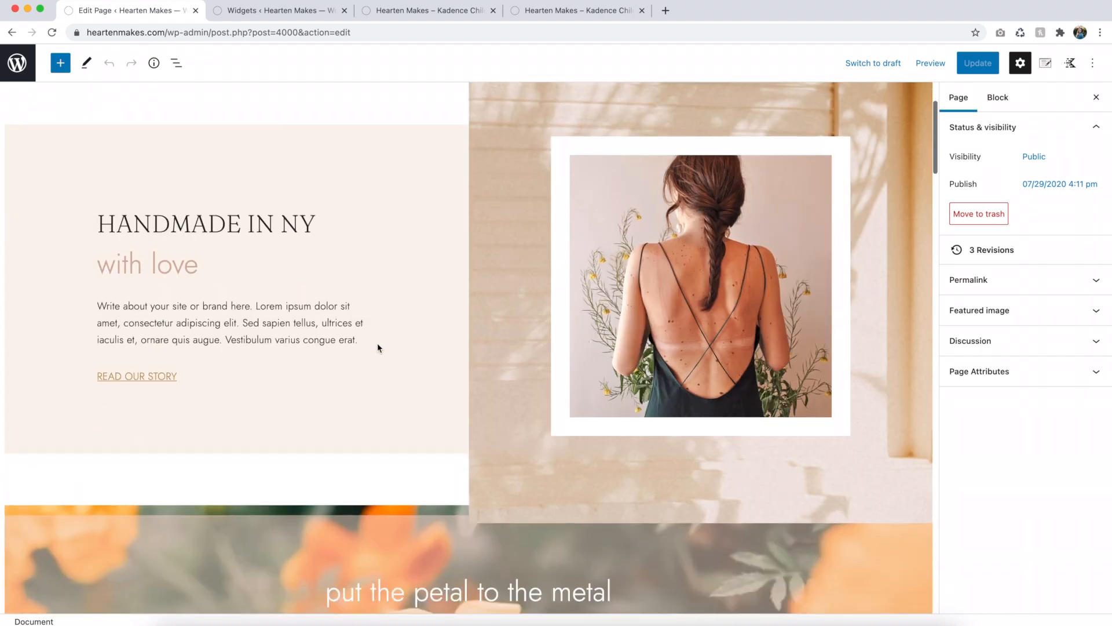
scroll(377, 348, "down", 1)
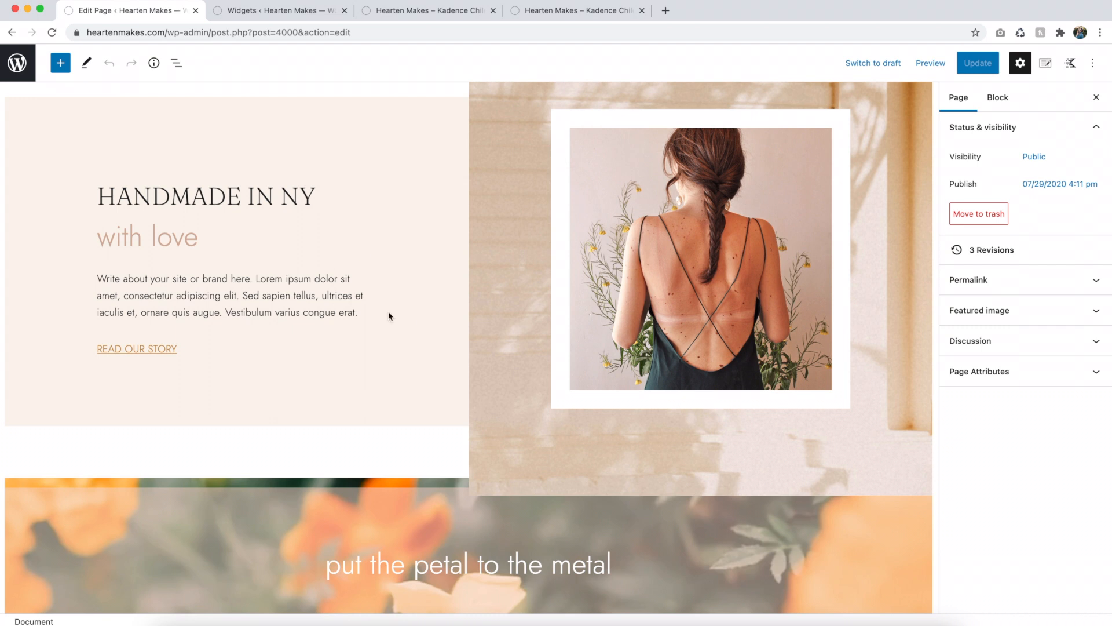
scroll(388, 316, "up", 3)
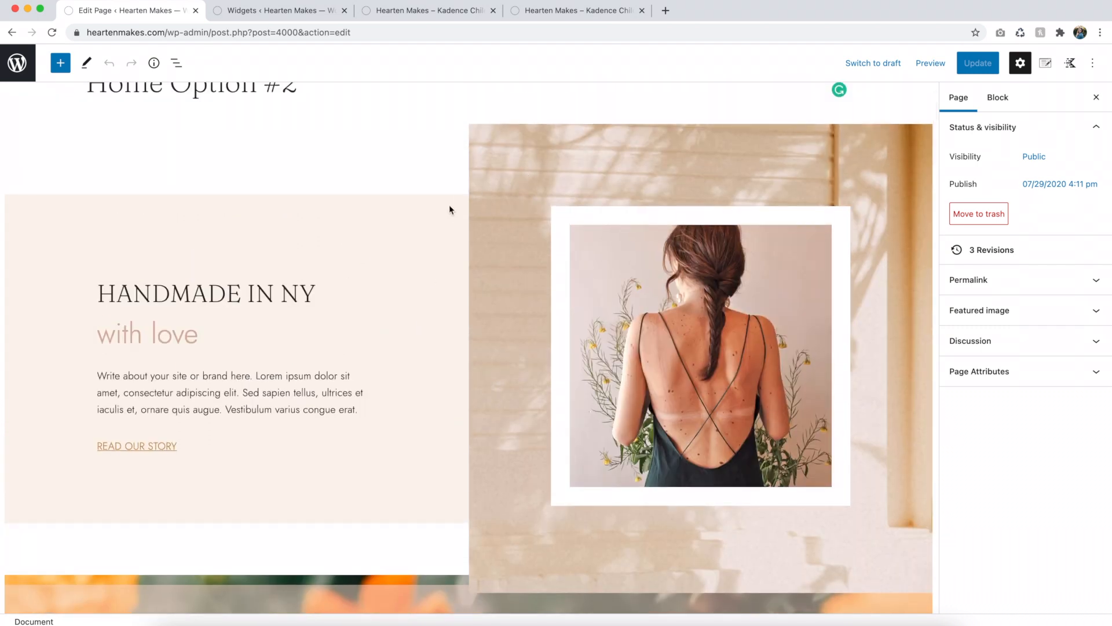
scroll(450, 209, "up", 1)
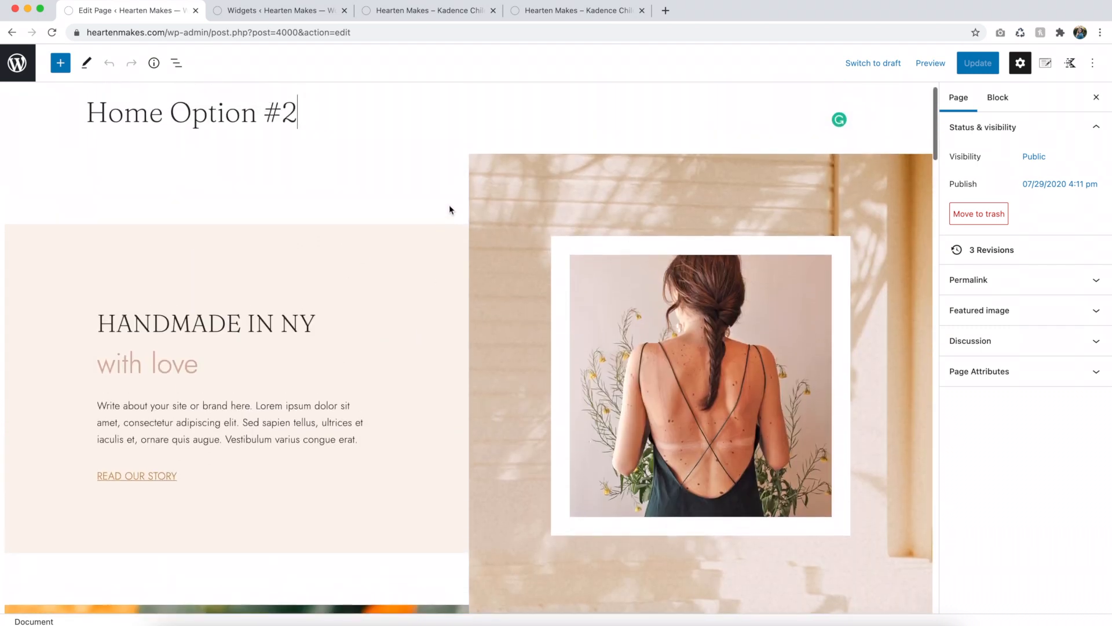
Step: Copy the entire row layout that holds the HANDMADE IN NY text and its image
left_click(435, 164)
left_click(486, 153)
left_click(461, 141)
left_click(462, 178)
left_click(176, 62)
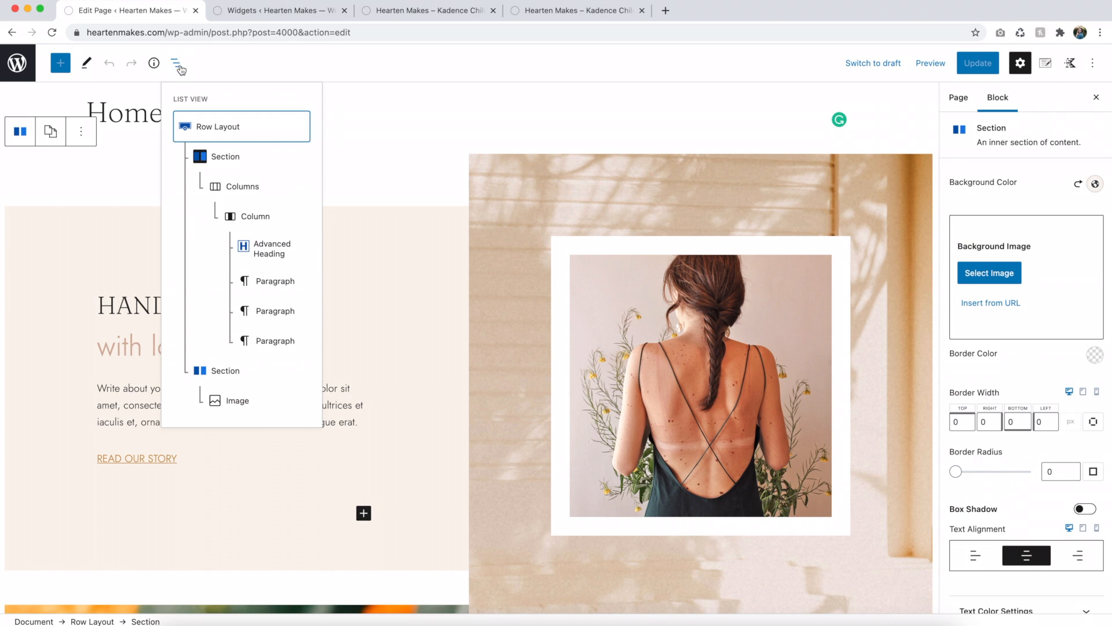
left_click(207, 133)
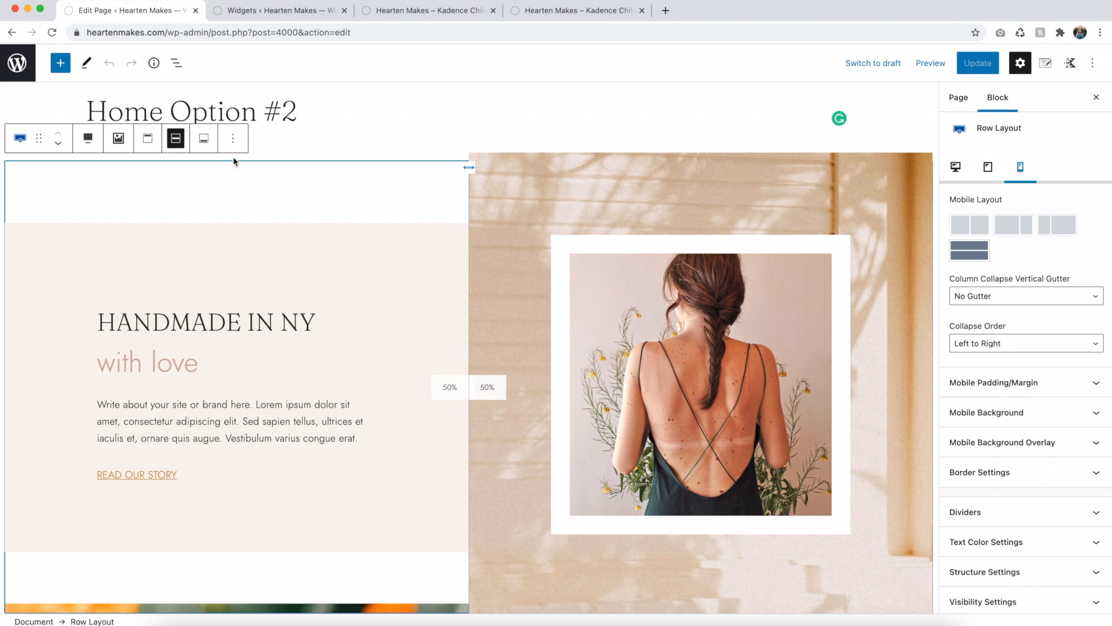
left_click(233, 139)
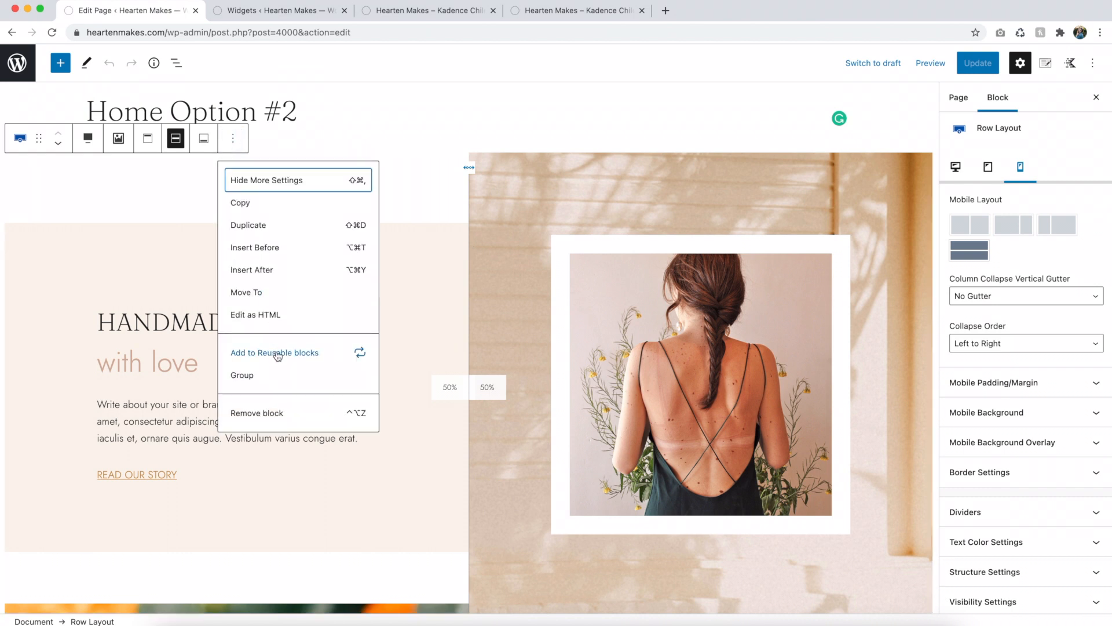
left_click(239, 205)
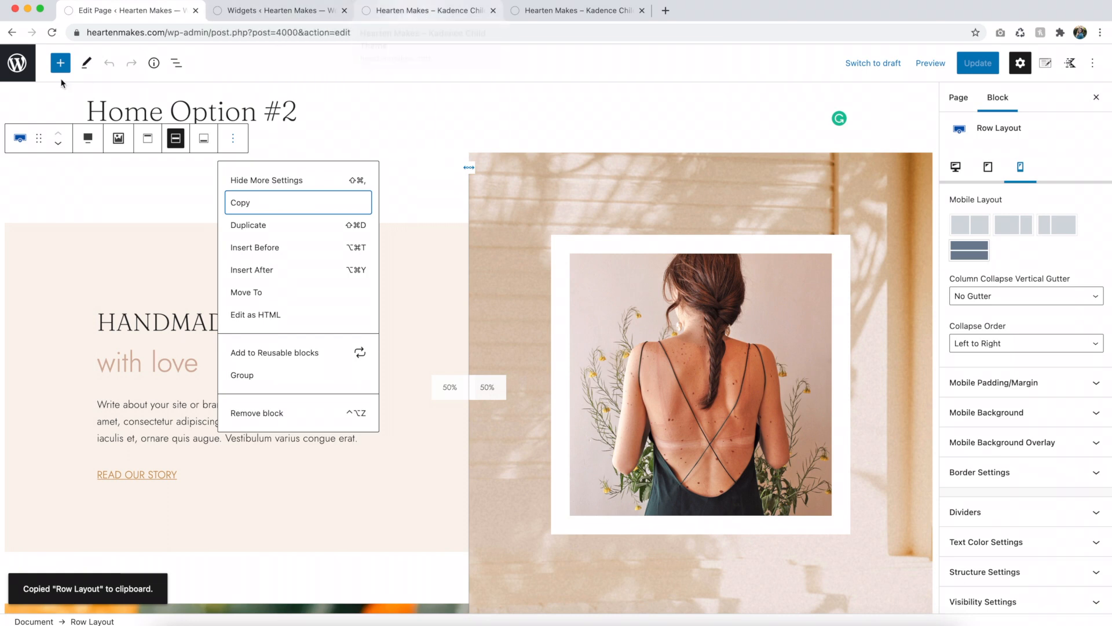
Step: Return to the list of pages, open the Homepage for editing and go to its end
left_click(17, 62)
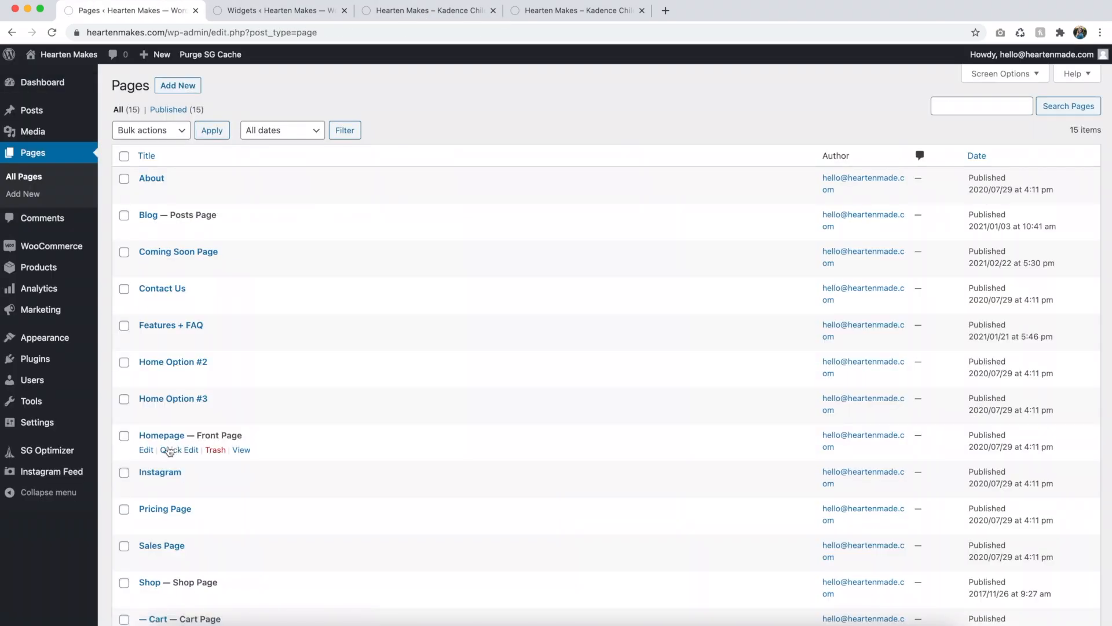
left_click(146, 450)
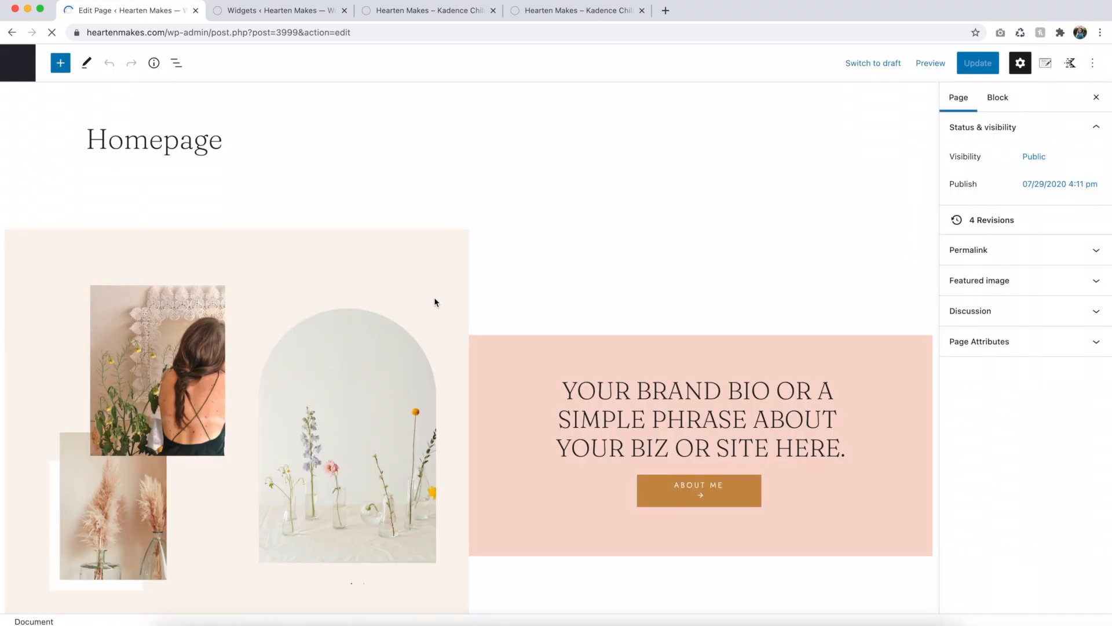
scroll(435, 300, "down", 5)
scroll(435, 302, "down", 10)
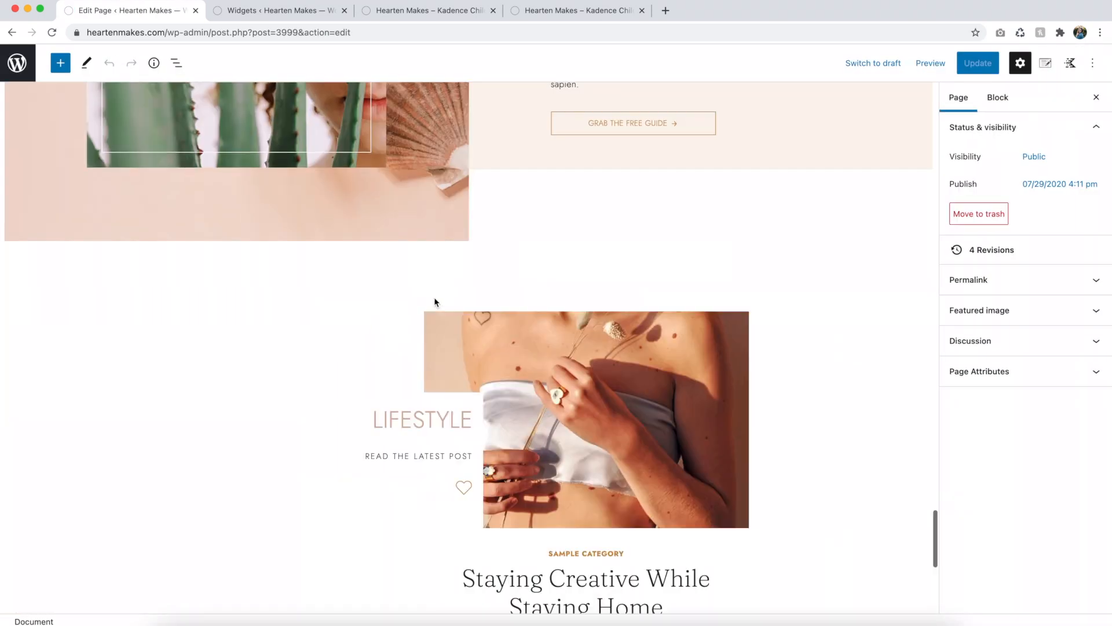
scroll(436, 302, "down", 3)
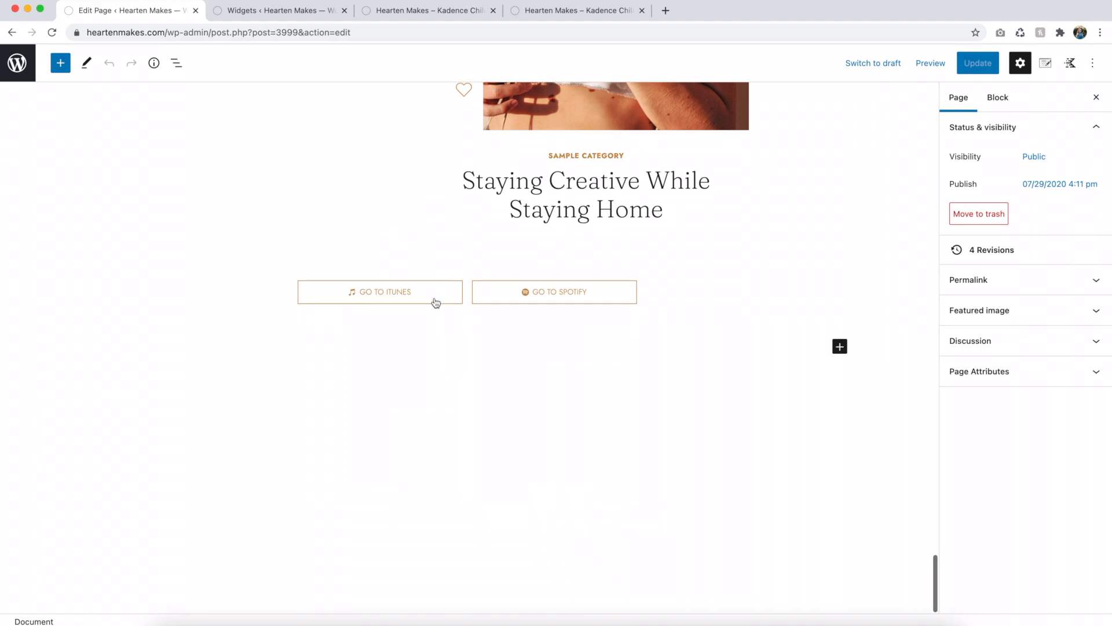
Step: Paste the copied HANDMADE IN NY row layout into a new block below the iTunes and Spotify buttons
left_click(753, 341)
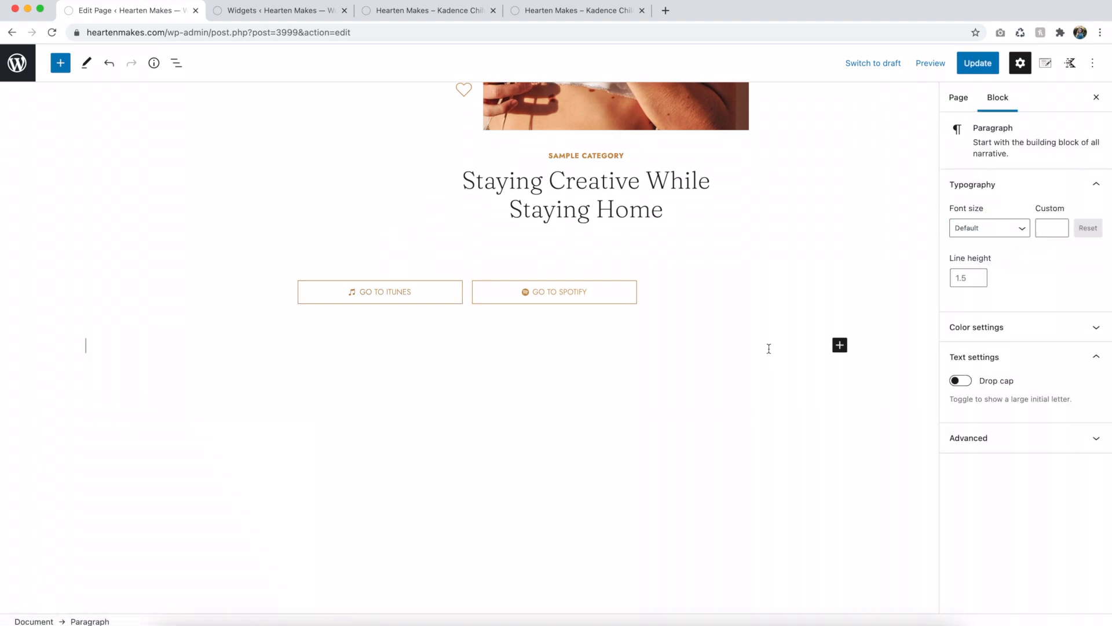
right_click(643, 347)
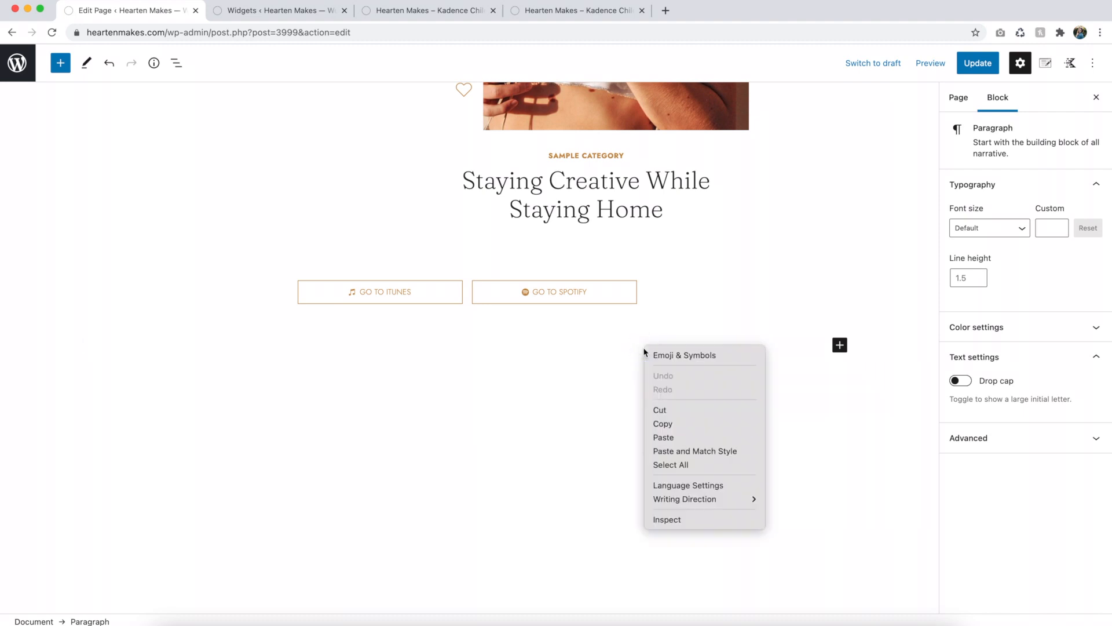
left_click(675, 436)
scroll(675, 439, "down", 3)
scroll(675, 439, "up", 4)
scroll(675, 439, "up", 6)
scroll(676, 439, "down", 8)
left_click(479, 571)
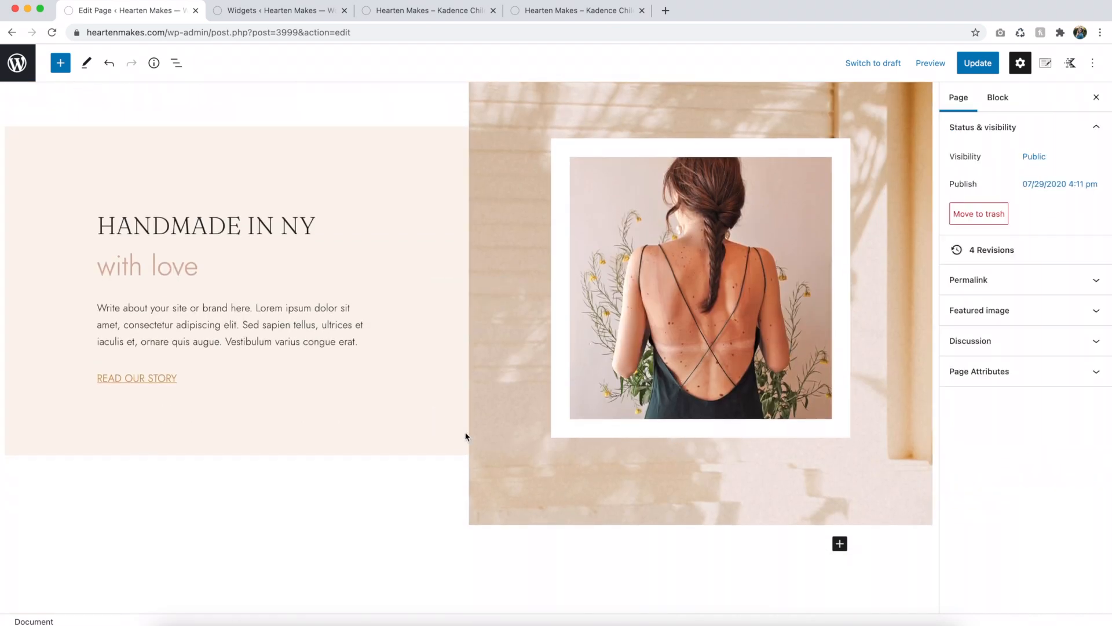
left_click(394, 479)
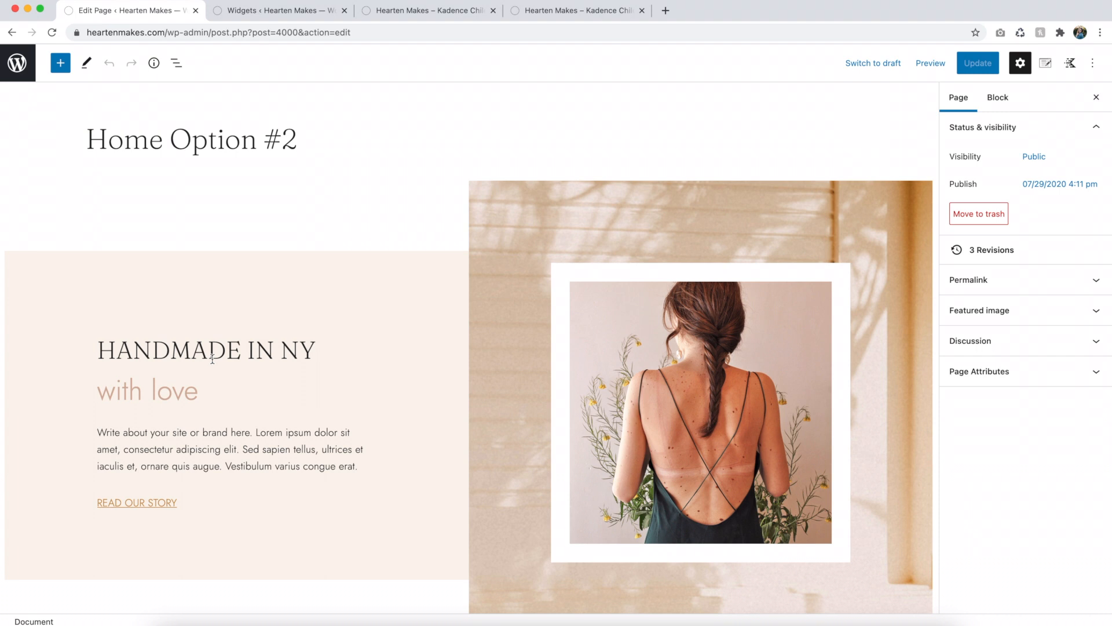
Step: Examine the Home Option #2 page's sections, from the HANDMADE IN NY introduction down to the handpicked products
mouse_move(262, 321)
scroll(262, 321, "down", 2)
scroll(262, 321, "up", 1)
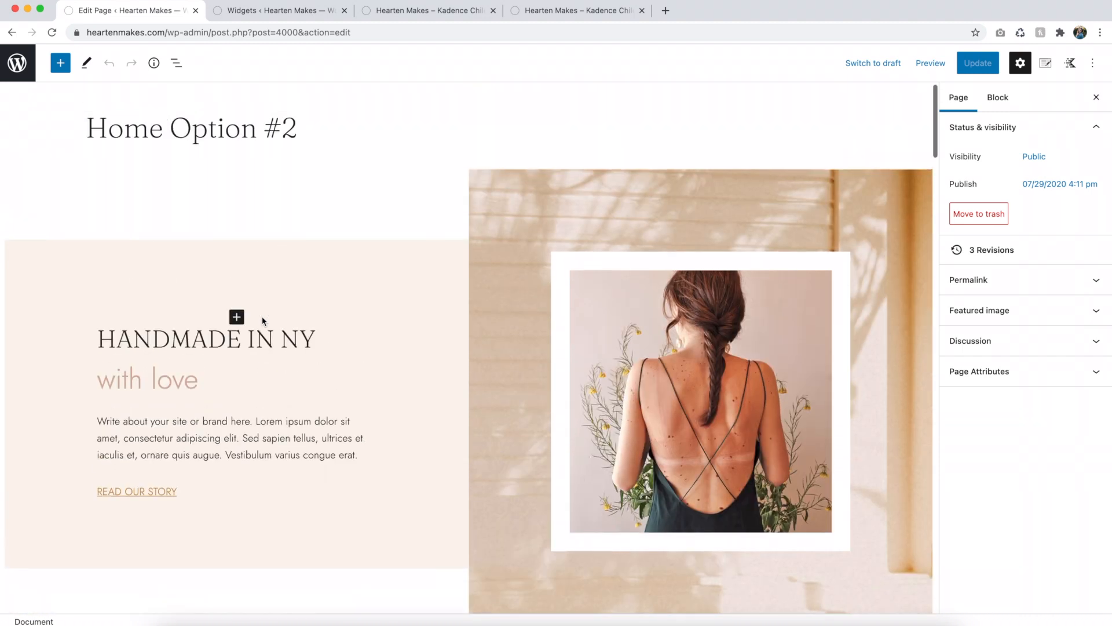
scroll(262, 321, "down", 5)
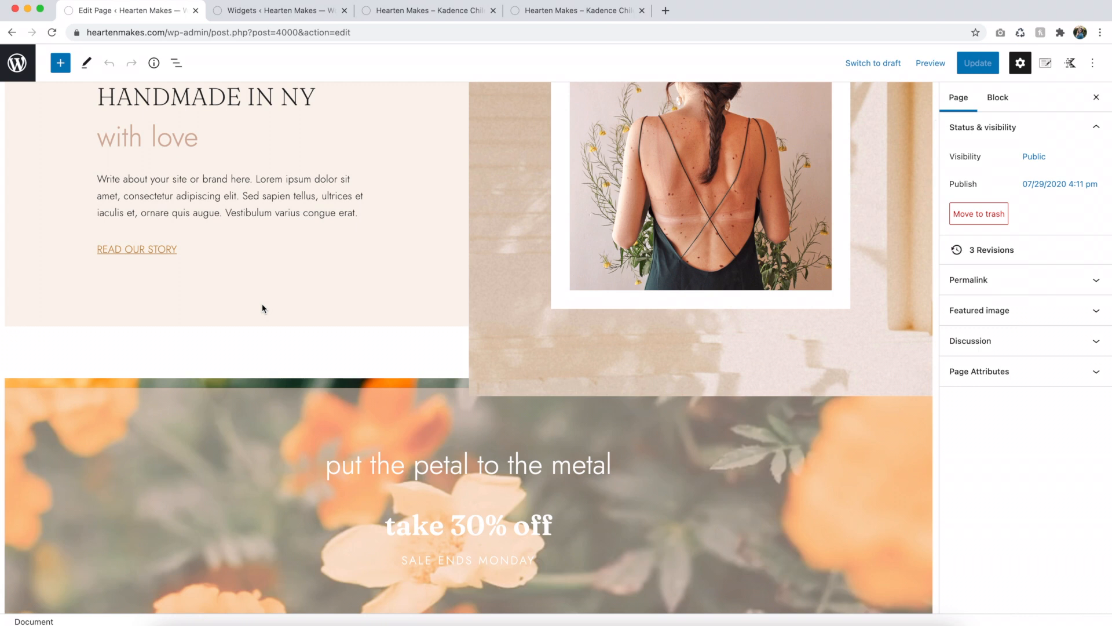
scroll(241, 311, "down", 3)
scroll(427, 337, "down", 5)
scroll(426, 337, "down", 1)
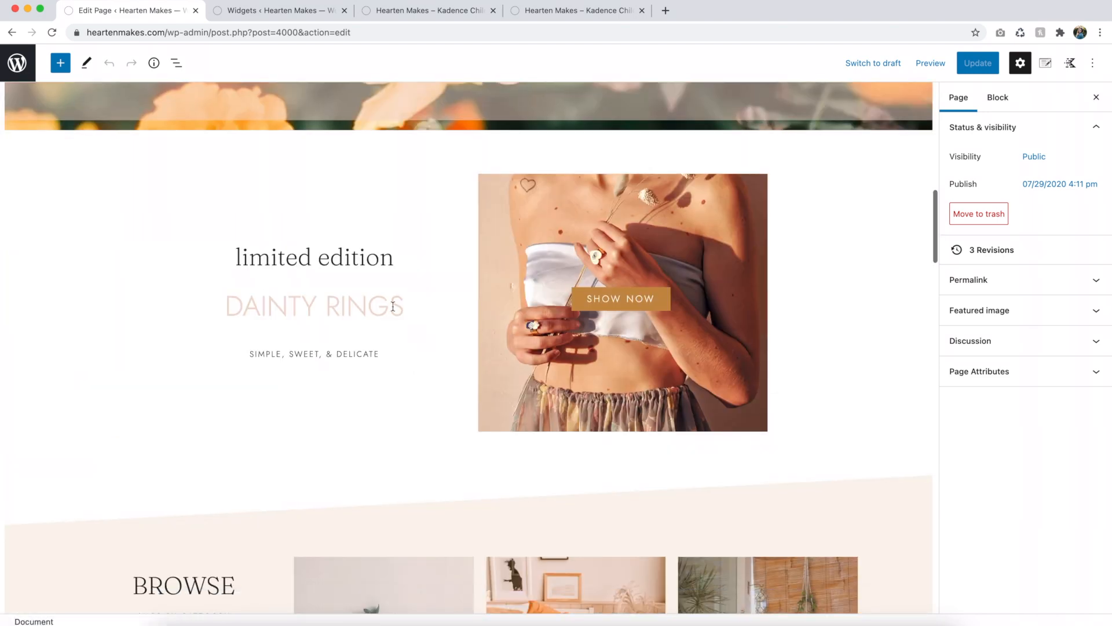
left_click(350, 264)
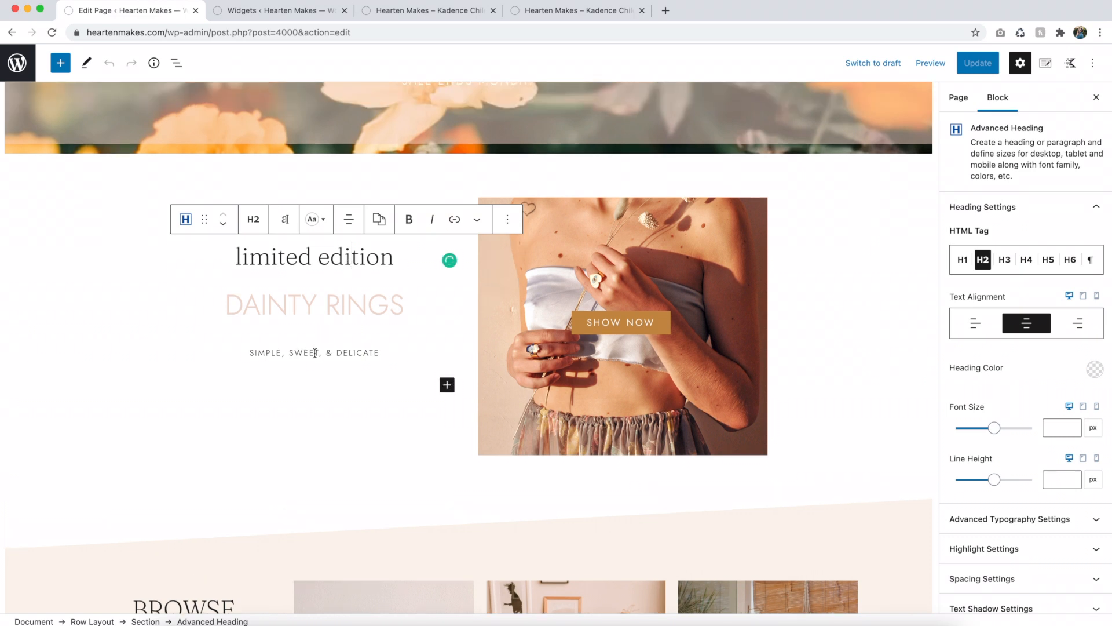
scroll(315, 353, "down", 2)
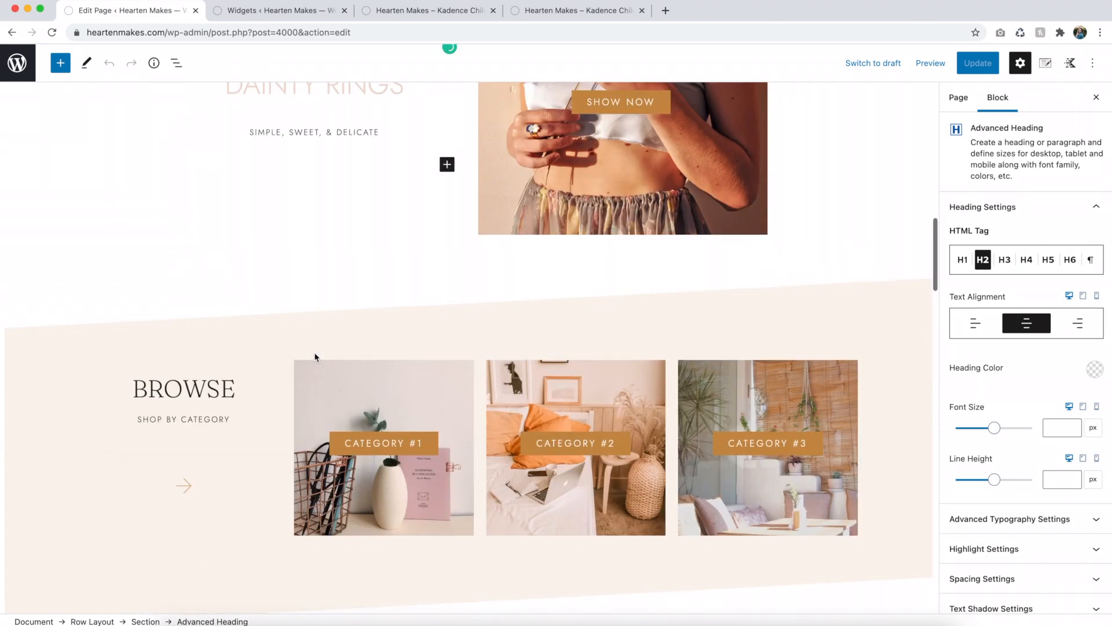
scroll(315, 357, "down", 3)
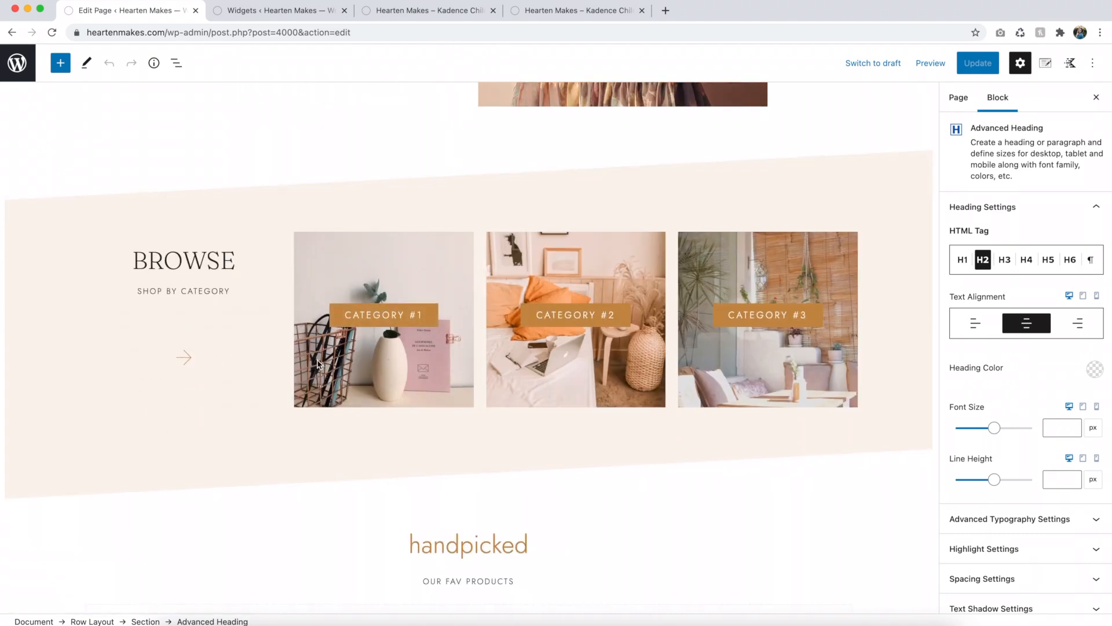
scroll(318, 363, "down", 6)
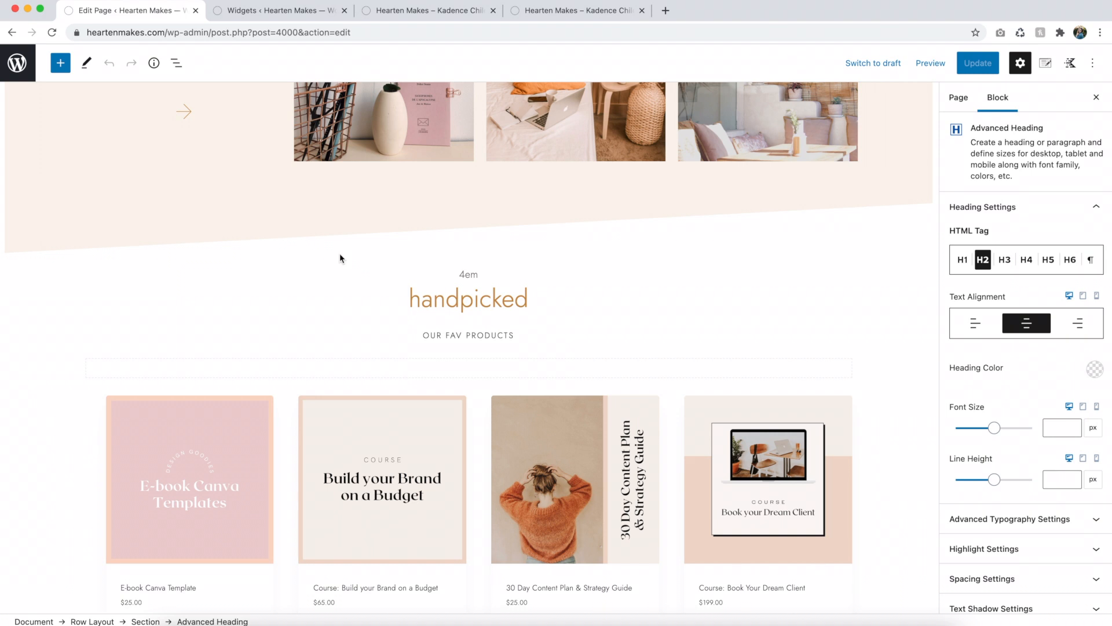
scroll(339, 255, "down", 1)
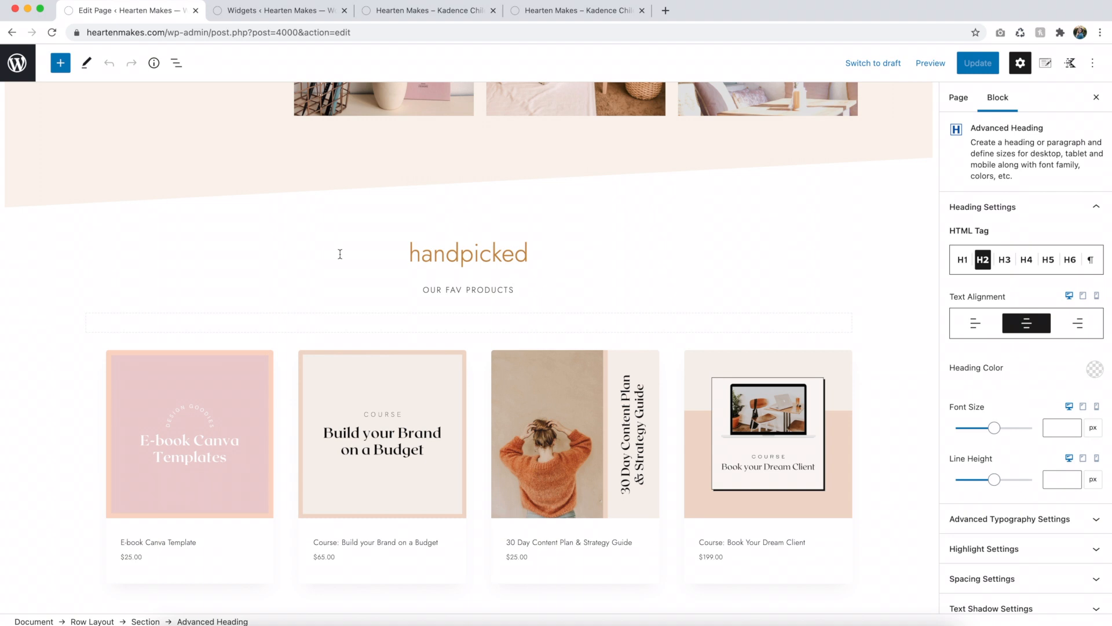
scroll(340, 253, "up", 20)
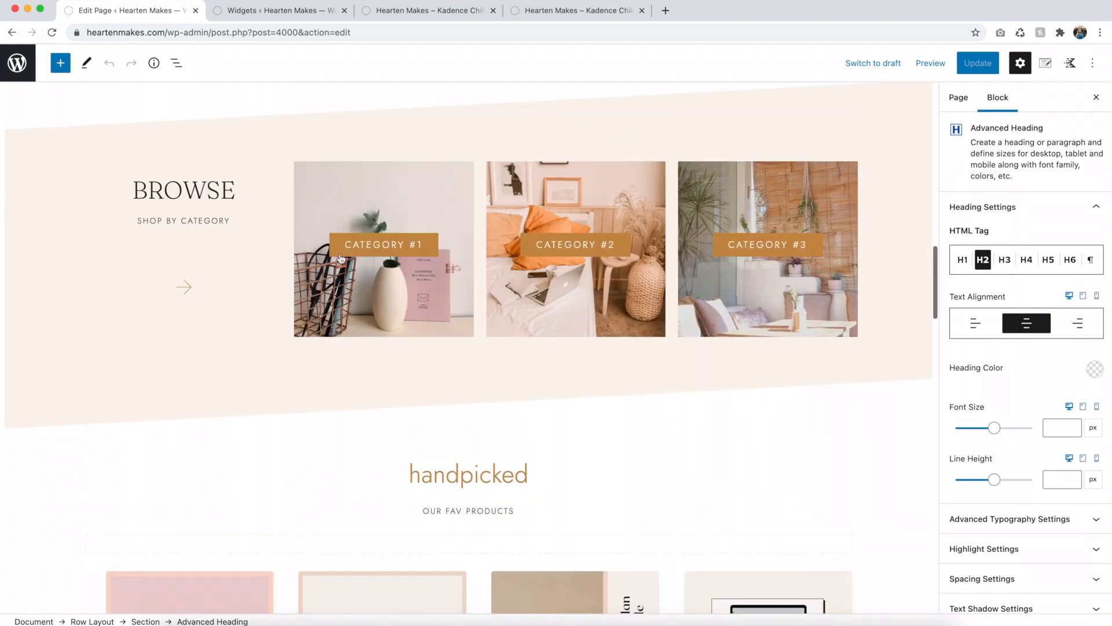
scroll(340, 258, "up", 8)
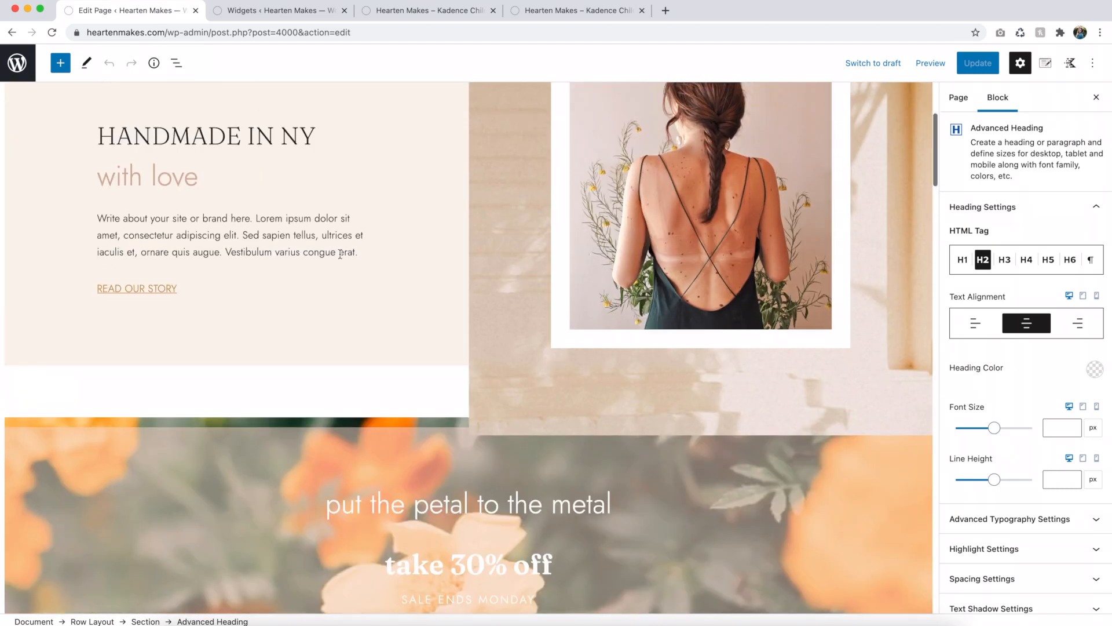